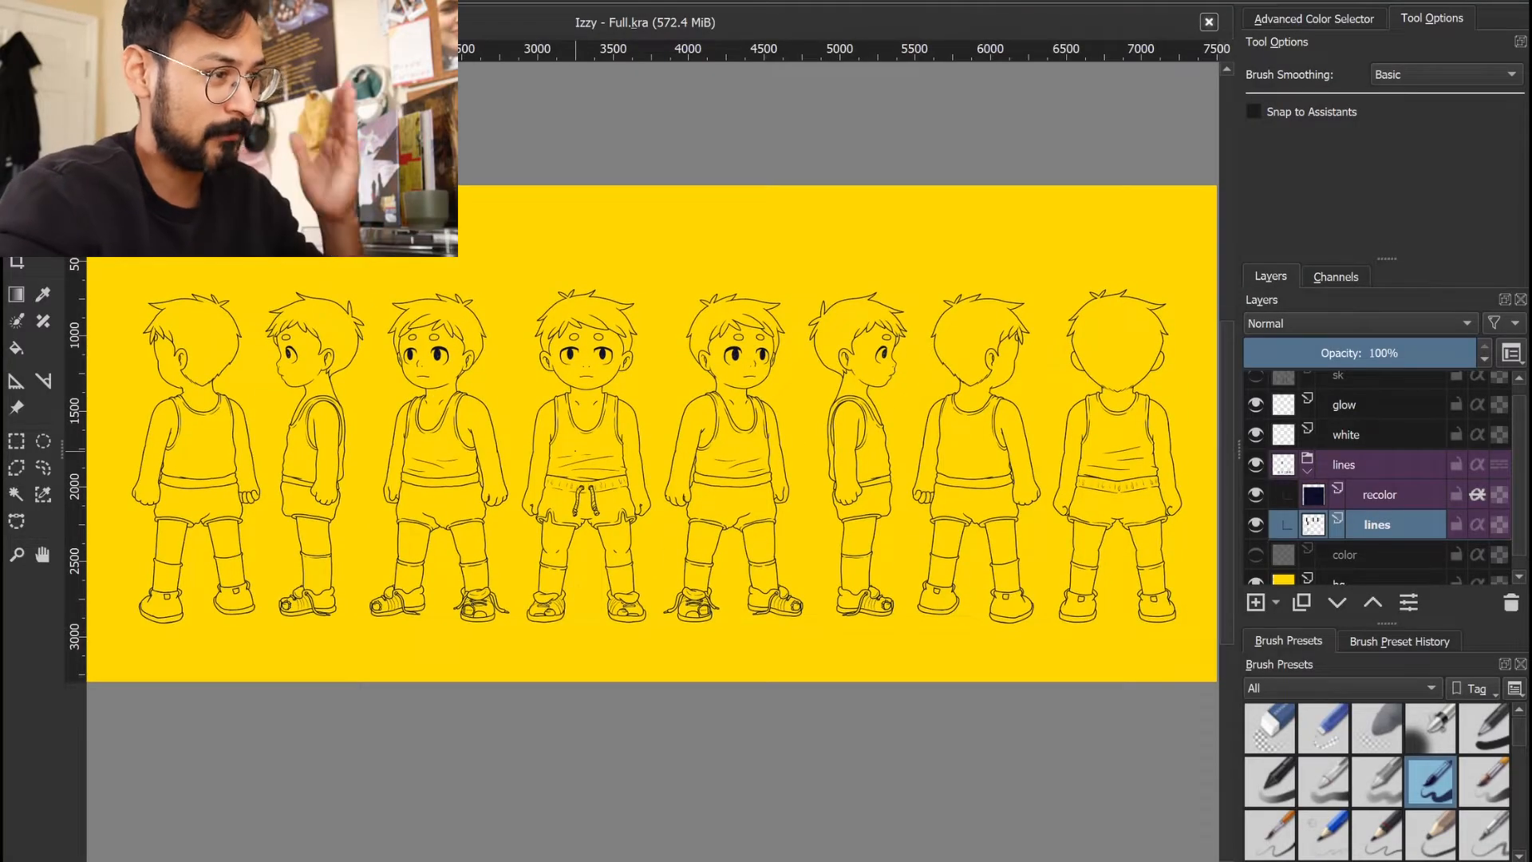
# Fill the bg layer with a different bright, saturated colour that contrasts with the character line art
pyautogui.moveTo(688, 559); pyautogui.dragTo(706, 586)
pyautogui.scroll(-1, 1366, 510)
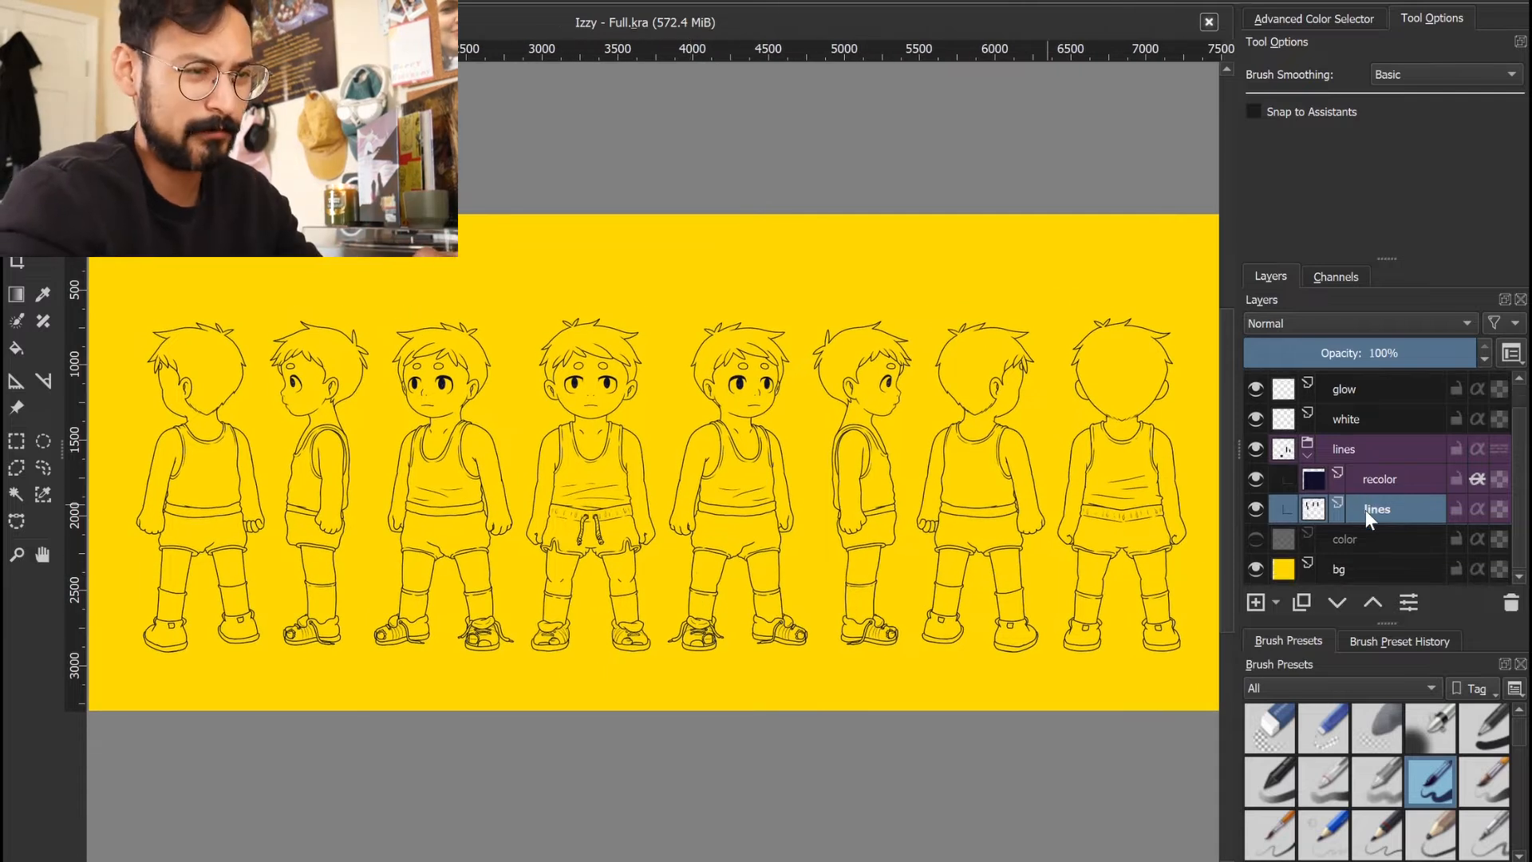
pyautogui.click(1342, 565)
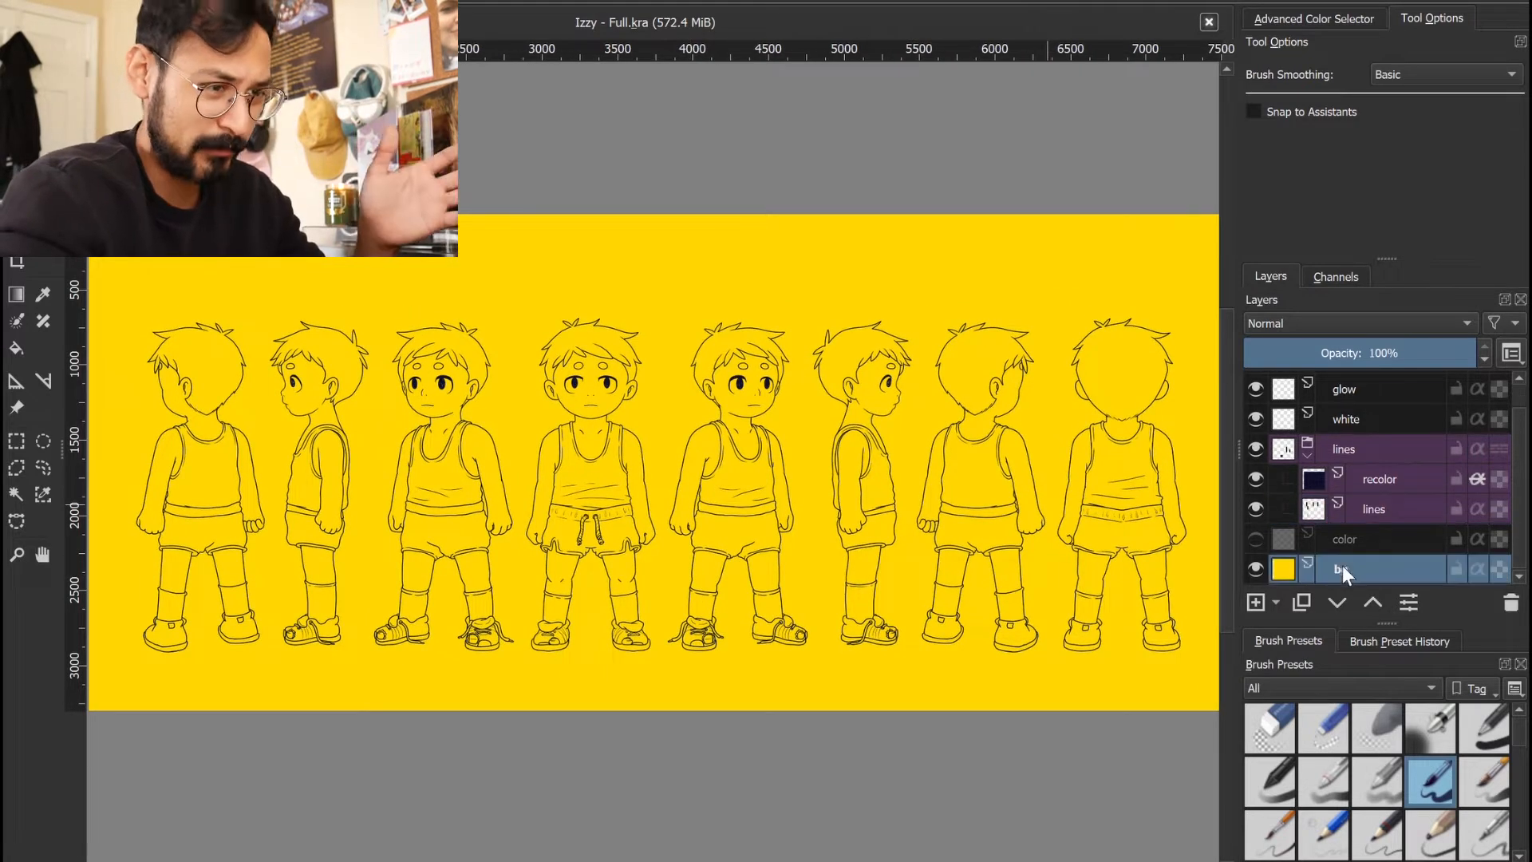
pyautogui.click(1314, 17)
pyautogui.press('g')
pyautogui.moveTo(1404, 137); pyautogui.dragTo(1389, 155)
pyautogui.click(1441, 125)
pyautogui.press('f')
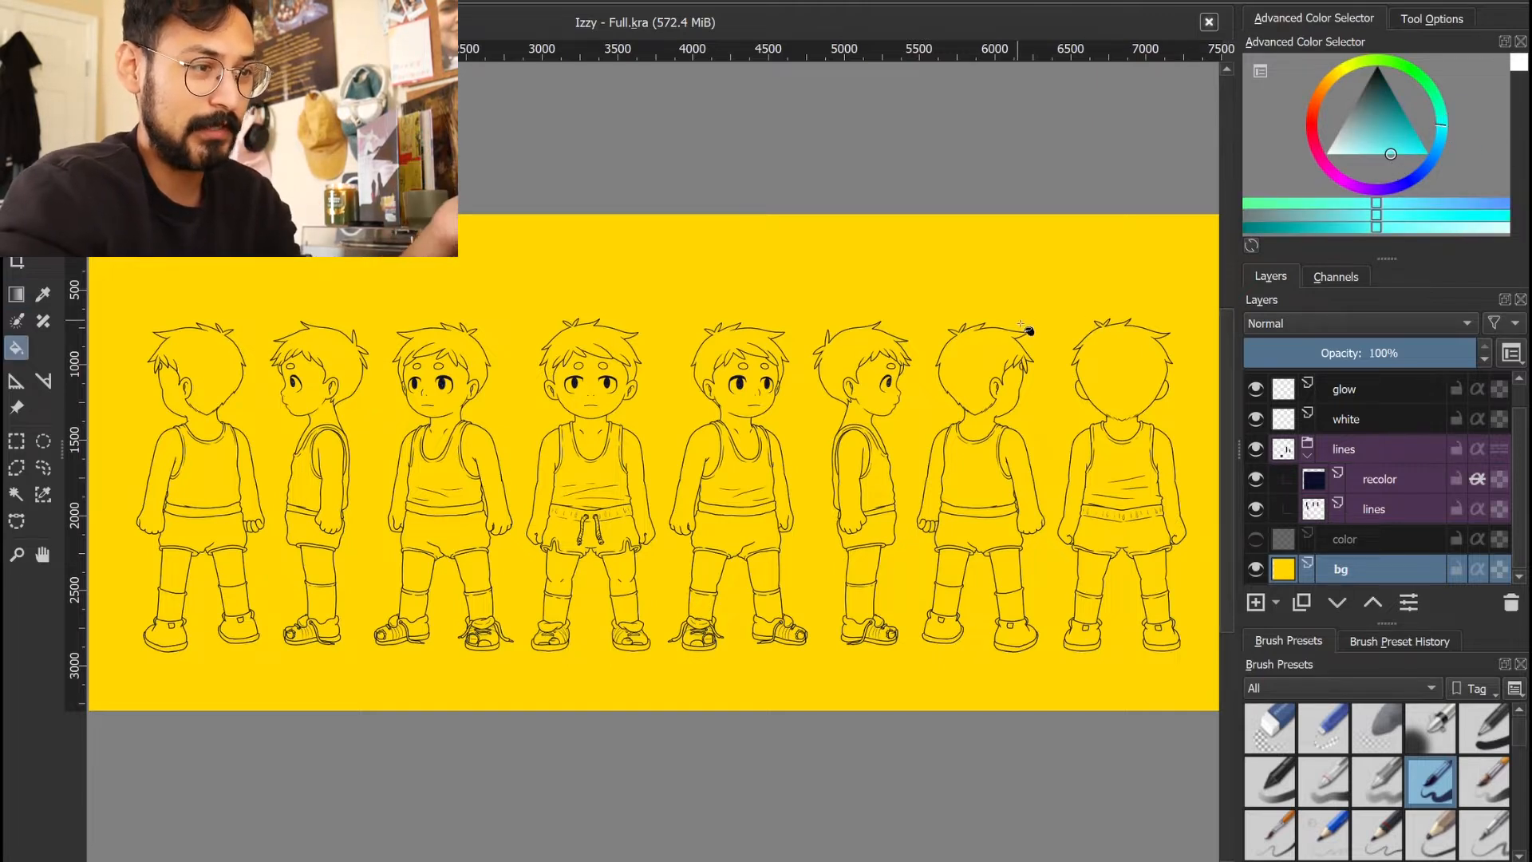
pyautogui.click(1439, 146)
pyautogui.click(1041, 440)
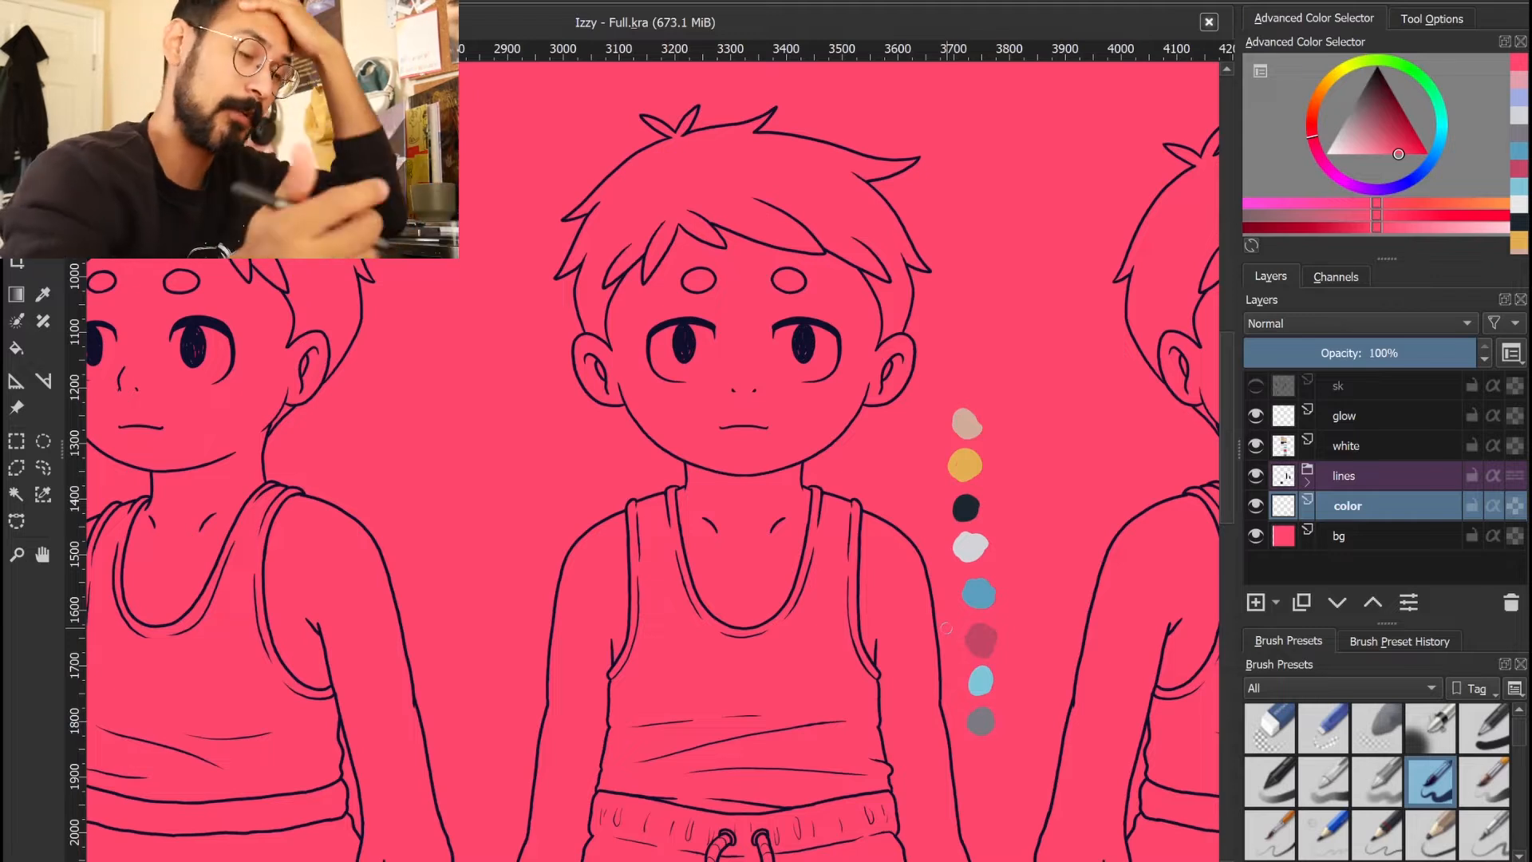
# Sample the beige skin swatch and paint along the inside of the front-view character's face and ear outlines on the color layer
pyautogui.scroll(-1, 945, 628)
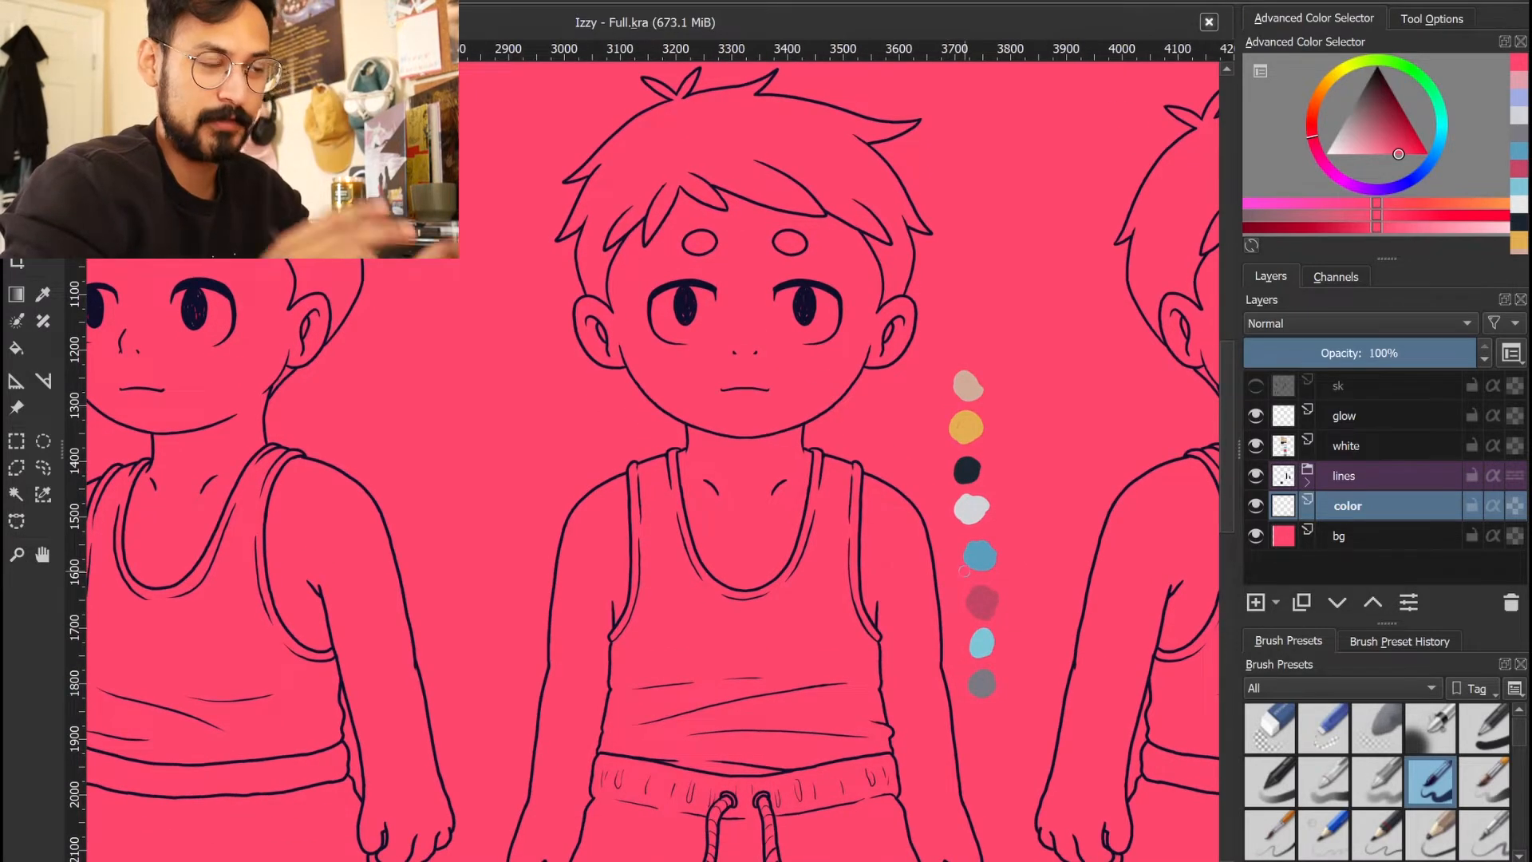
pyautogui.moveTo(965, 571); pyautogui.dragTo(976, 622)
pyautogui.moveTo(1009, 518); pyautogui.dragTo(963, 558)
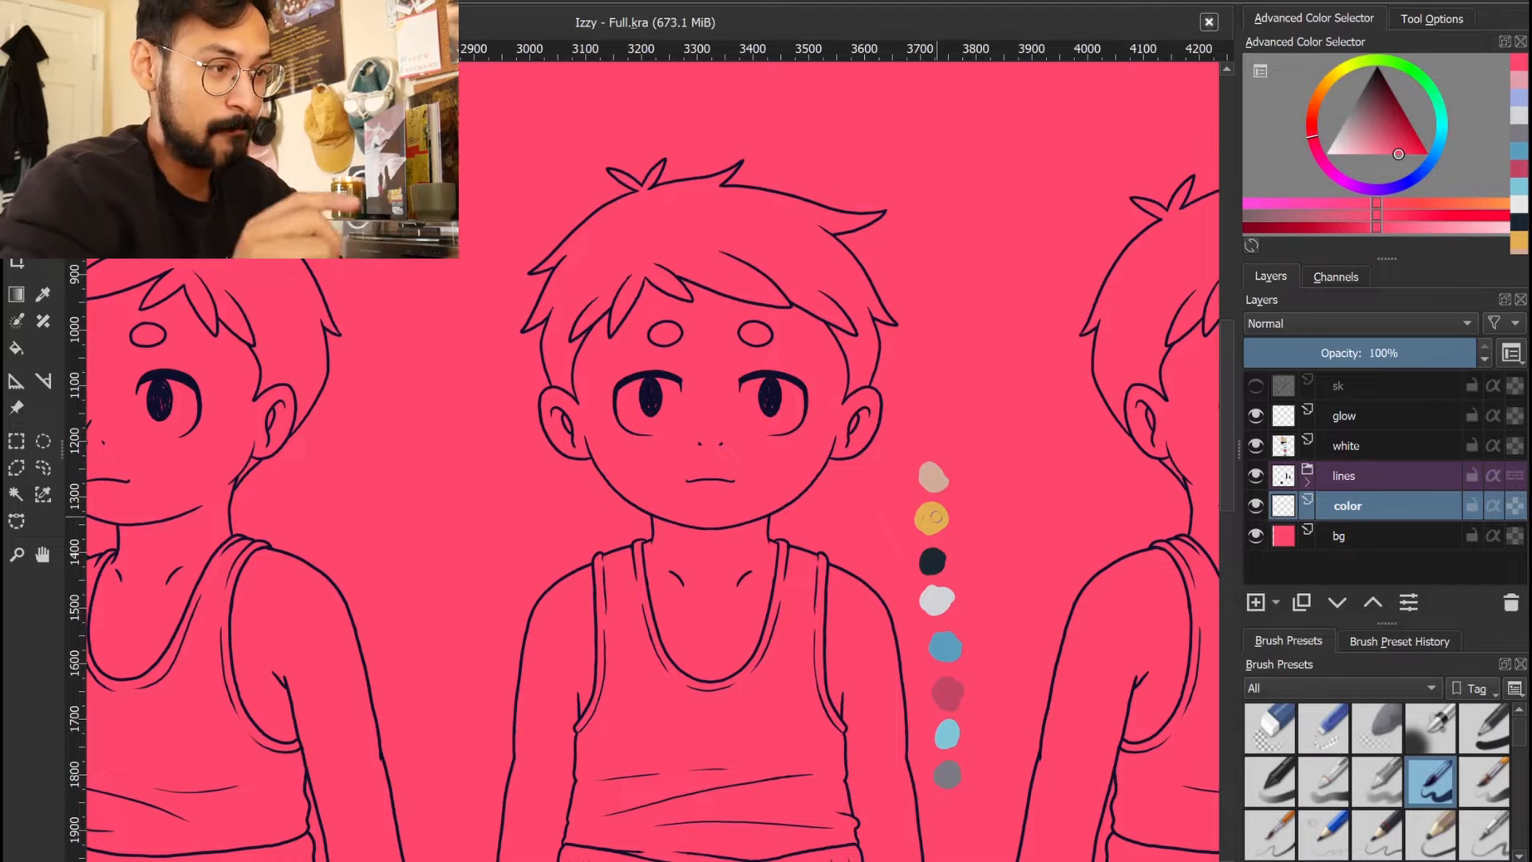
pyautogui.keyDown('ctrl'); pyautogui.click(931, 519); pyautogui.keyUp('ctrl')
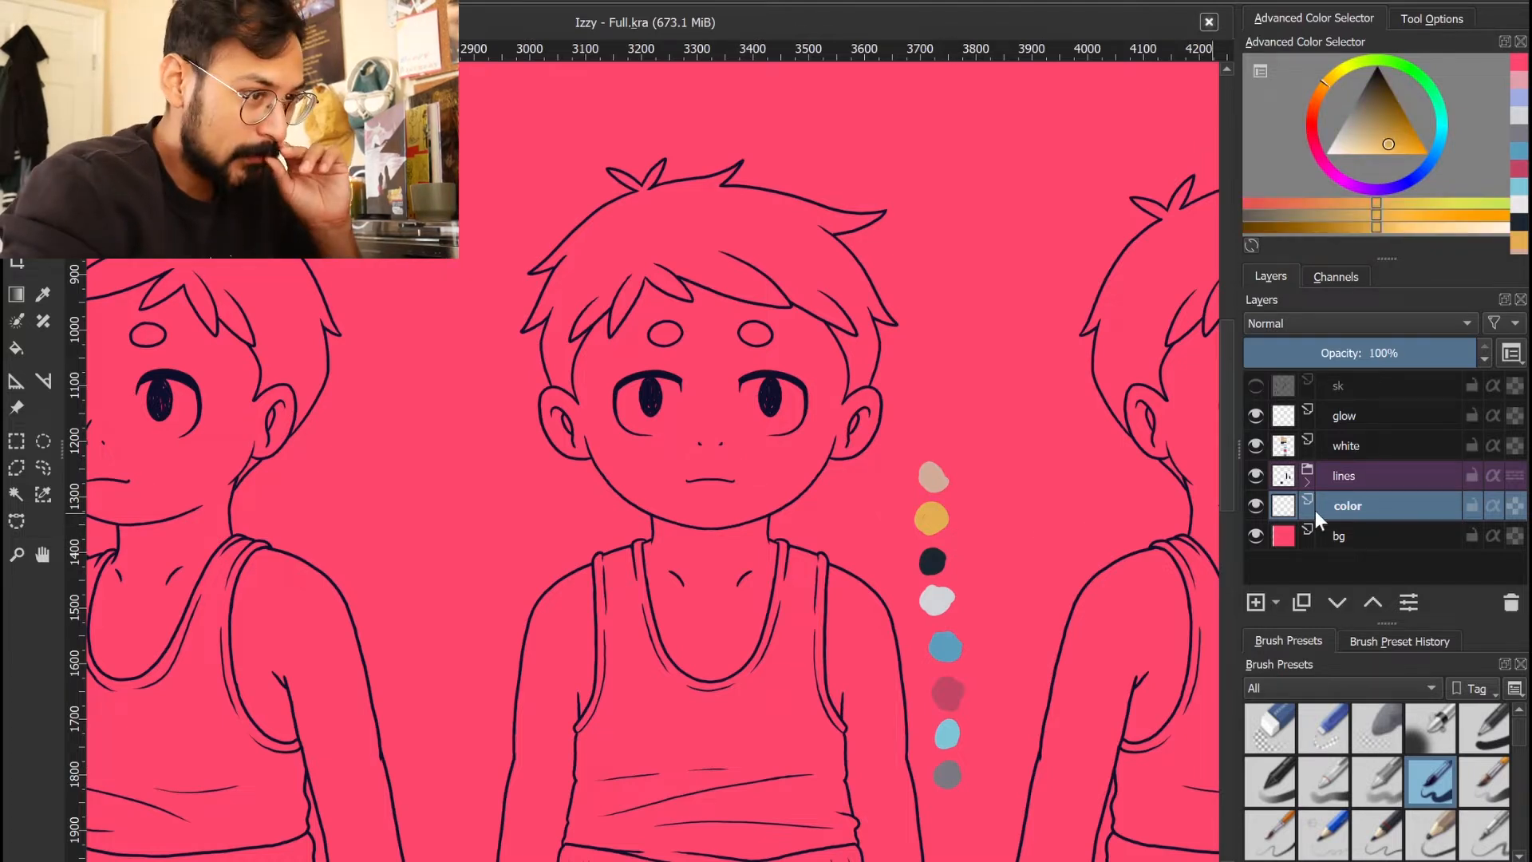
pyautogui.moveTo(828, 495); pyautogui.dragTo(836, 536)
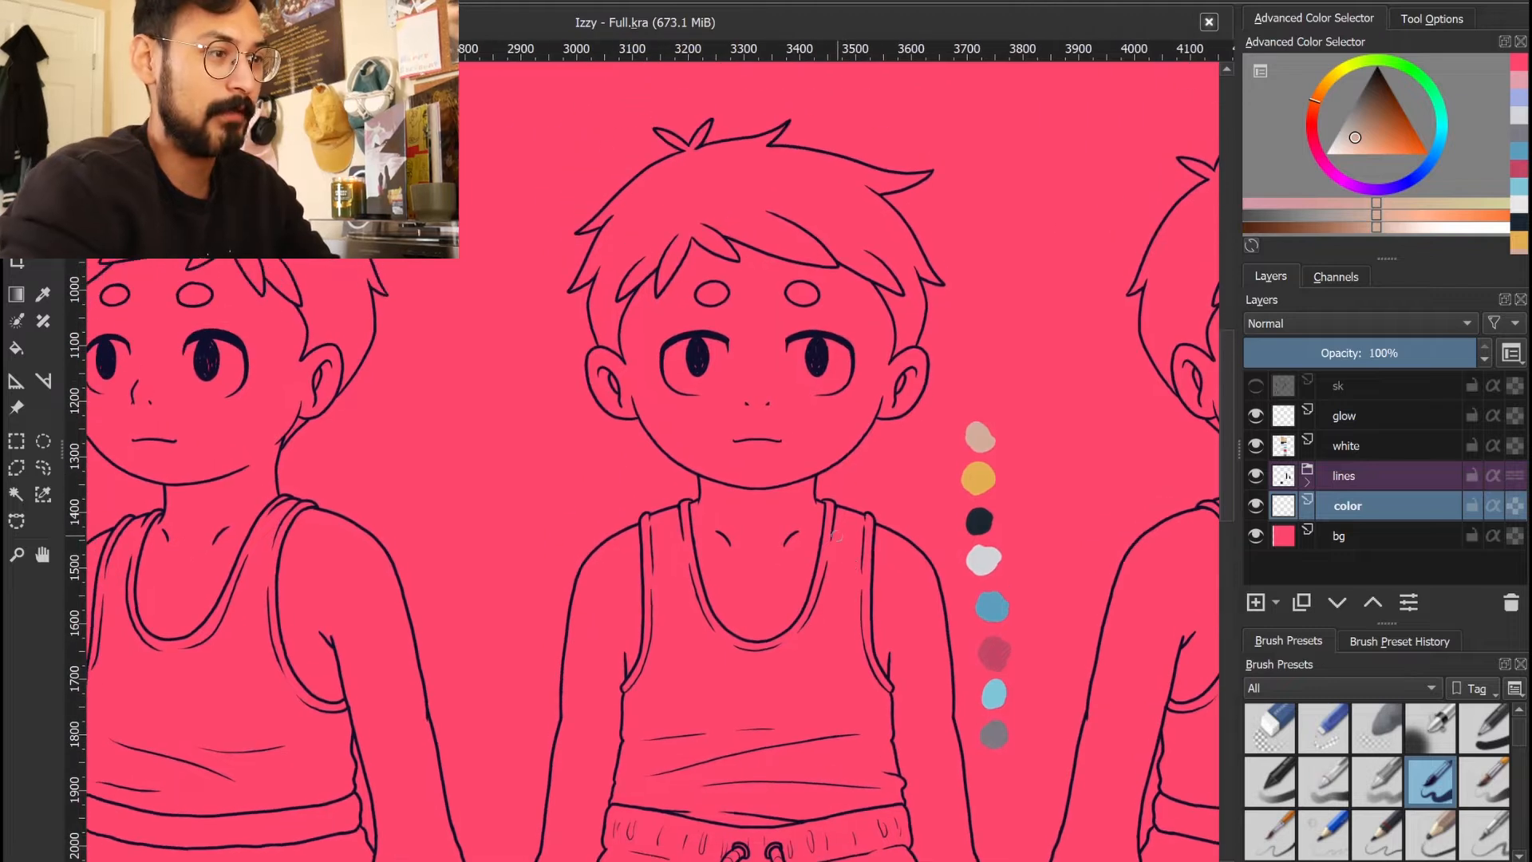
pyautogui.scroll(2, 793, 389)
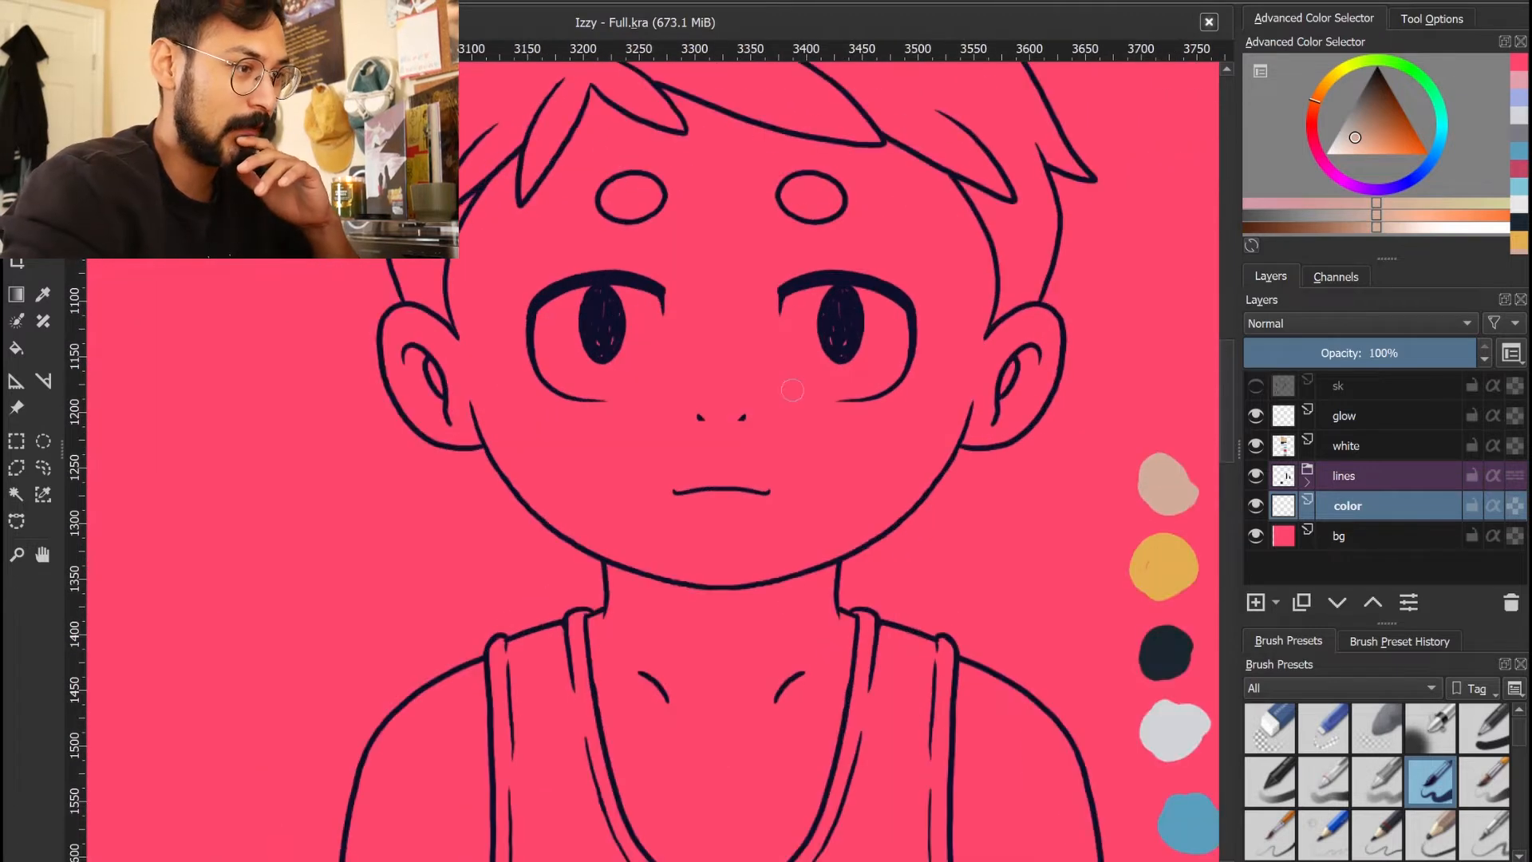
pyautogui.moveTo(505, 435)
pyautogui.mouseDown()
pyautogui.moveTo(606, 212)
pyautogui.moveTo(678, 169)
pyautogui.moveTo(850, 193)
pyautogui.moveTo(1001, 283)
pyautogui.moveTo(1047, 408)
pyautogui.mouseUp()
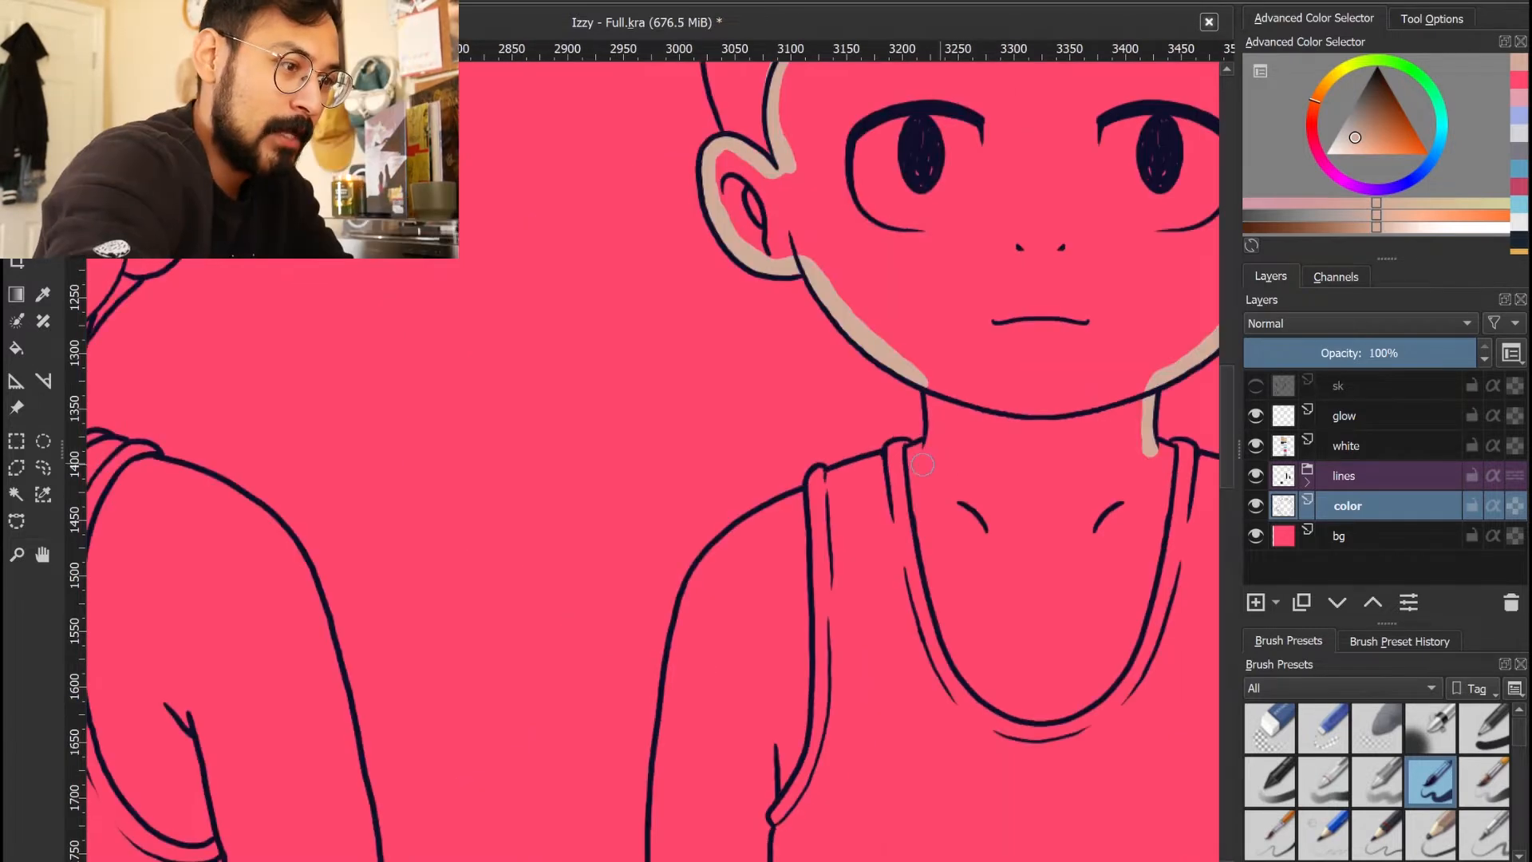
# Paint beige skin tone inside the neck and shoulder outlines of the front-view character
pyautogui.moveTo(755, 524)
pyautogui.mouseDown()
pyautogui.moveTo(847, 474)
pyautogui.moveTo(930, 391)
pyautogui.mouseUp()
pyautogui.moveTo(1109, 515); pyautogui.dragTo(941, 574)
pyautogui.moveTo(1141, 625); pyautogui.dragTo(932, 577)
pyautogui.moveTo(774, 461); pyautogui.dragTo(936, 519)
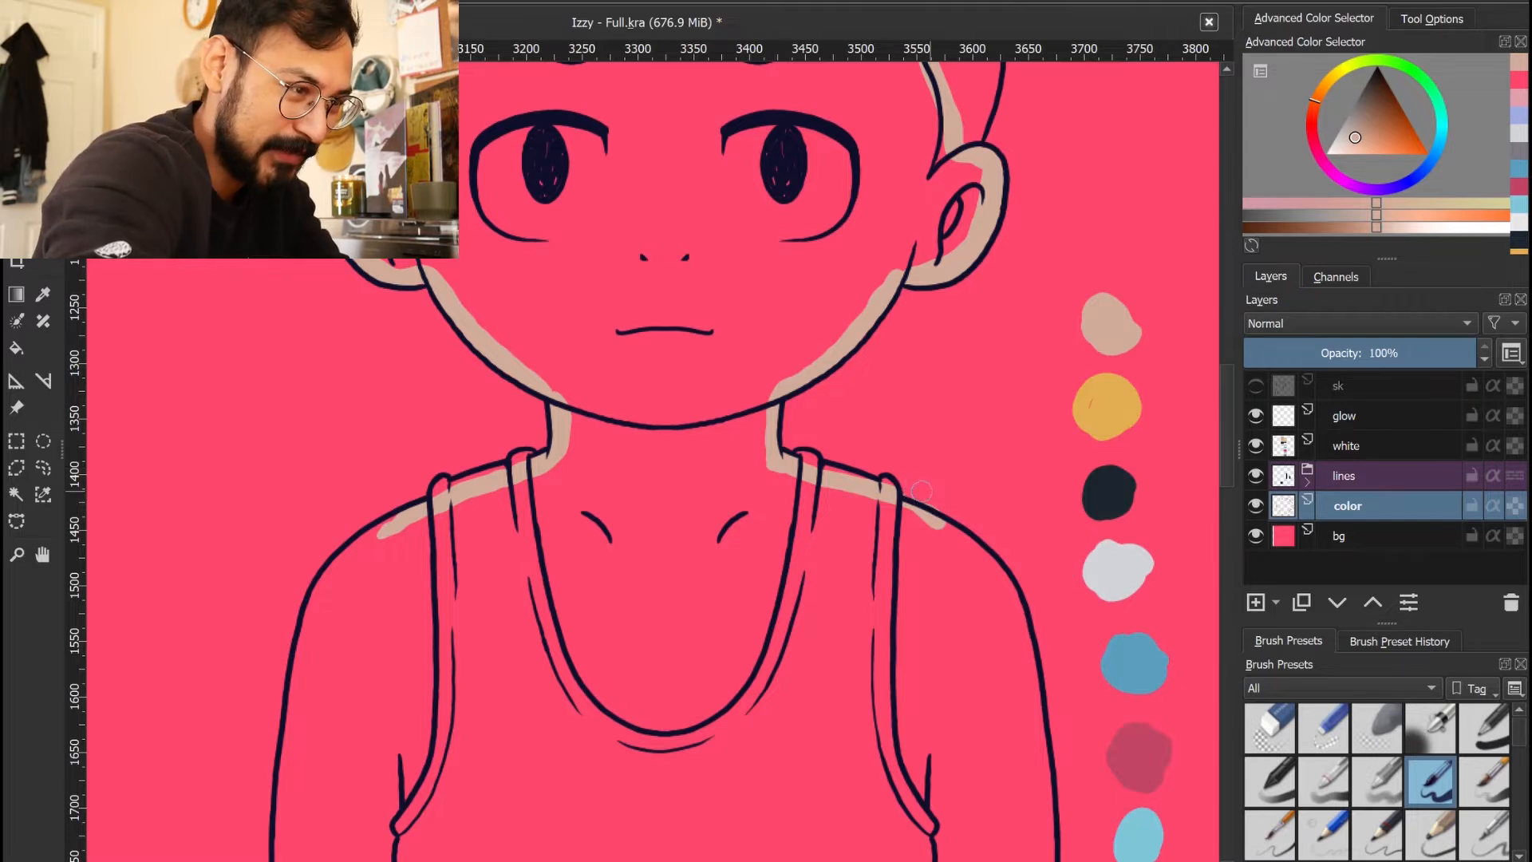
# Paint beige along the outer edge of the front-view character's left arm, erasing any overspill
pyautogui.moveTo(904, 506)
pyautogui.mouseDown()
pyautogui.moveTo(1017, 599)
pyautogui.moveTo(1030, 785)
pyautogui.moveTo(999, 656)
pyautogui.mouseUp()
pyautogui.press('e')
pyautogui.moveTo(979, 589)
pyautogui.mouseDown()
pyautogui.moveTo(994, 691)
pyautogui.moveTo(1010, 669)
pyautogui.moveTo(1003, 613)
pyautogui.moveTo(1011, 793)
pyautogui.mouseUp()
pyautogui.press('e')
pyautogui.moveTo(1009, 654); pyautogui.dragTo(1014, 775)
pyautogui.moveTo(962, 813); pyautogui.dragTo(1057, 632)
# Paint beige along the outer edge of the front-view character's right arm, from the shoulder toward the hand
pyautogui.moveTo(468, 554); pyautogui.dragTo(560, 703)
pyautogui.moveTo(419, 817)
pyautogui.mouseDown()
pyautogui.moveTo(437, 651)
pyautogui.moveTo(549, 389)
pyautogui.mouseUp()
pyautogui.moveTo(420, 753); pyautogui.dragTo(426, 715)
pyautogui.moveTo(624, 799); pyautogui.dragTo(729, 578)
pyautogui.moveTo(540, 518); pyautogui.dragTo(500, 802)
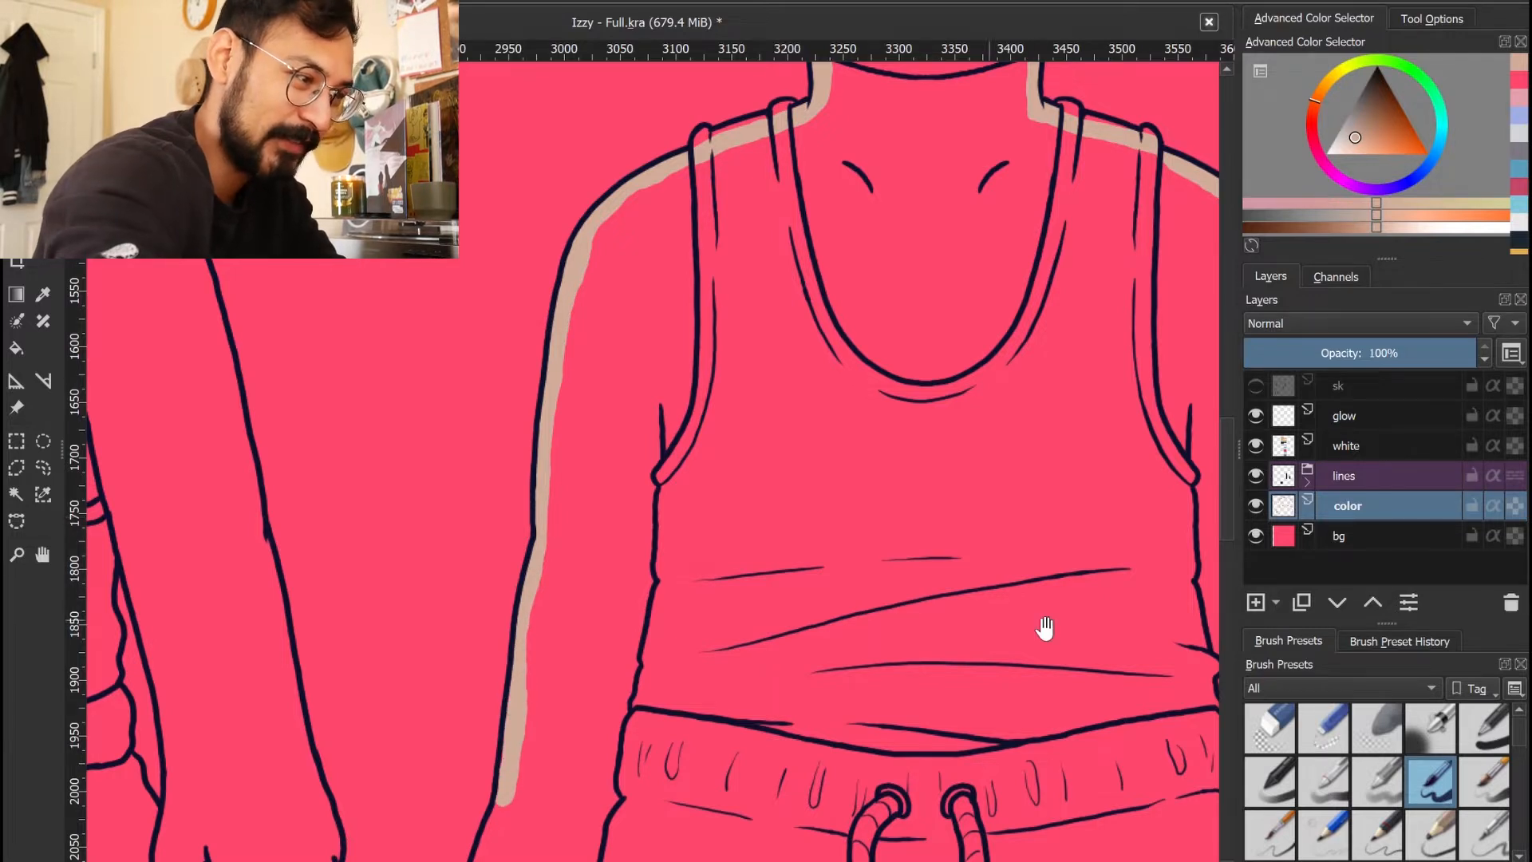
pyautogui.moveTo(982, 644); pyautogui.dragTo(616, 561)
pyautogui.moveTo(972, 710); pyautogui.dragTo(957, 642)
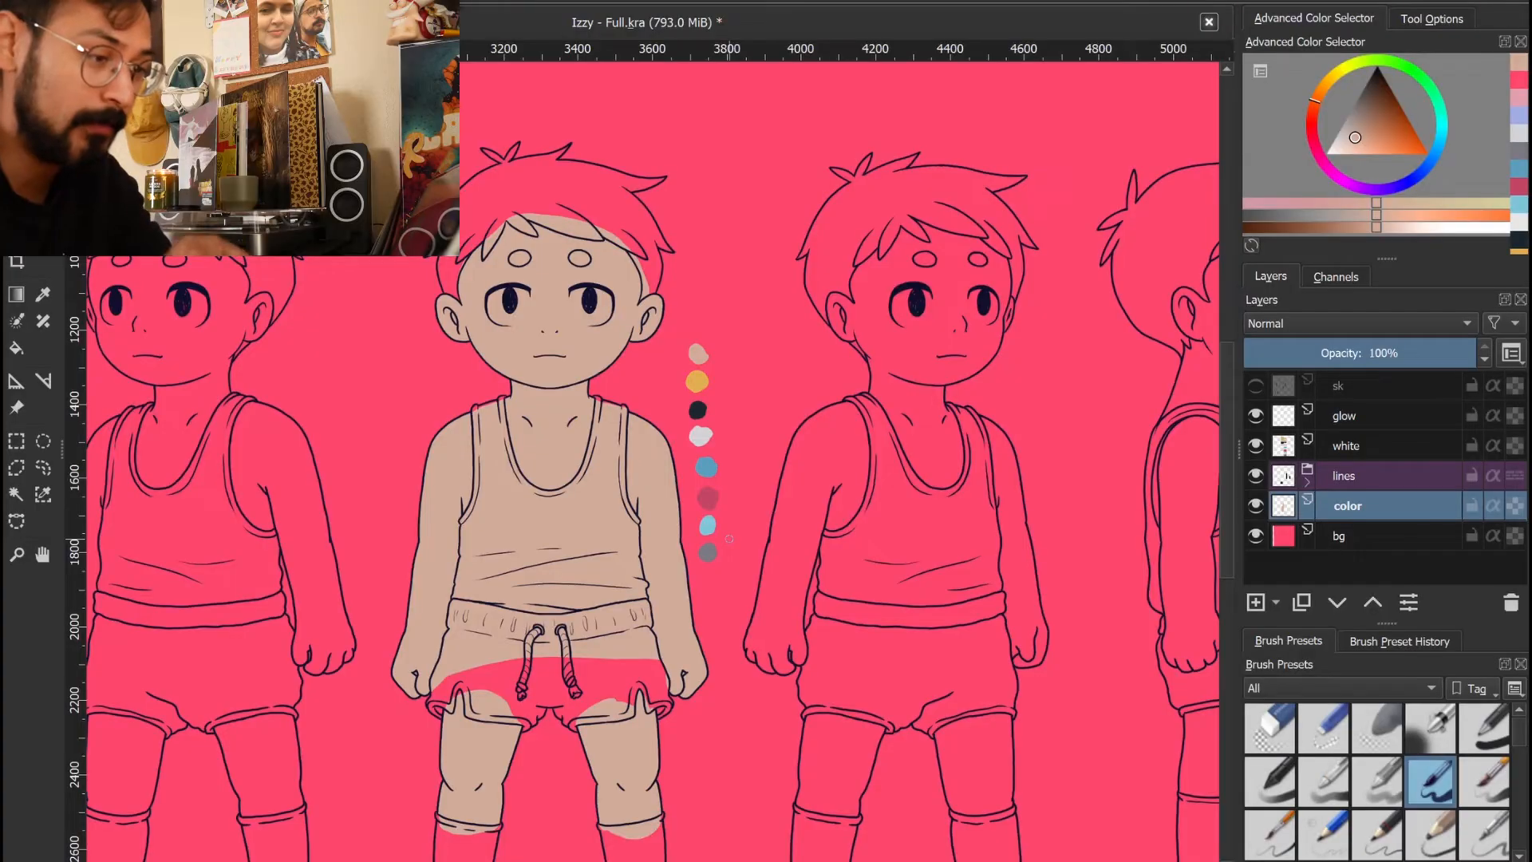
pyautogui.moveTo(548, 588); pyautogui.dragTo(662, 556)
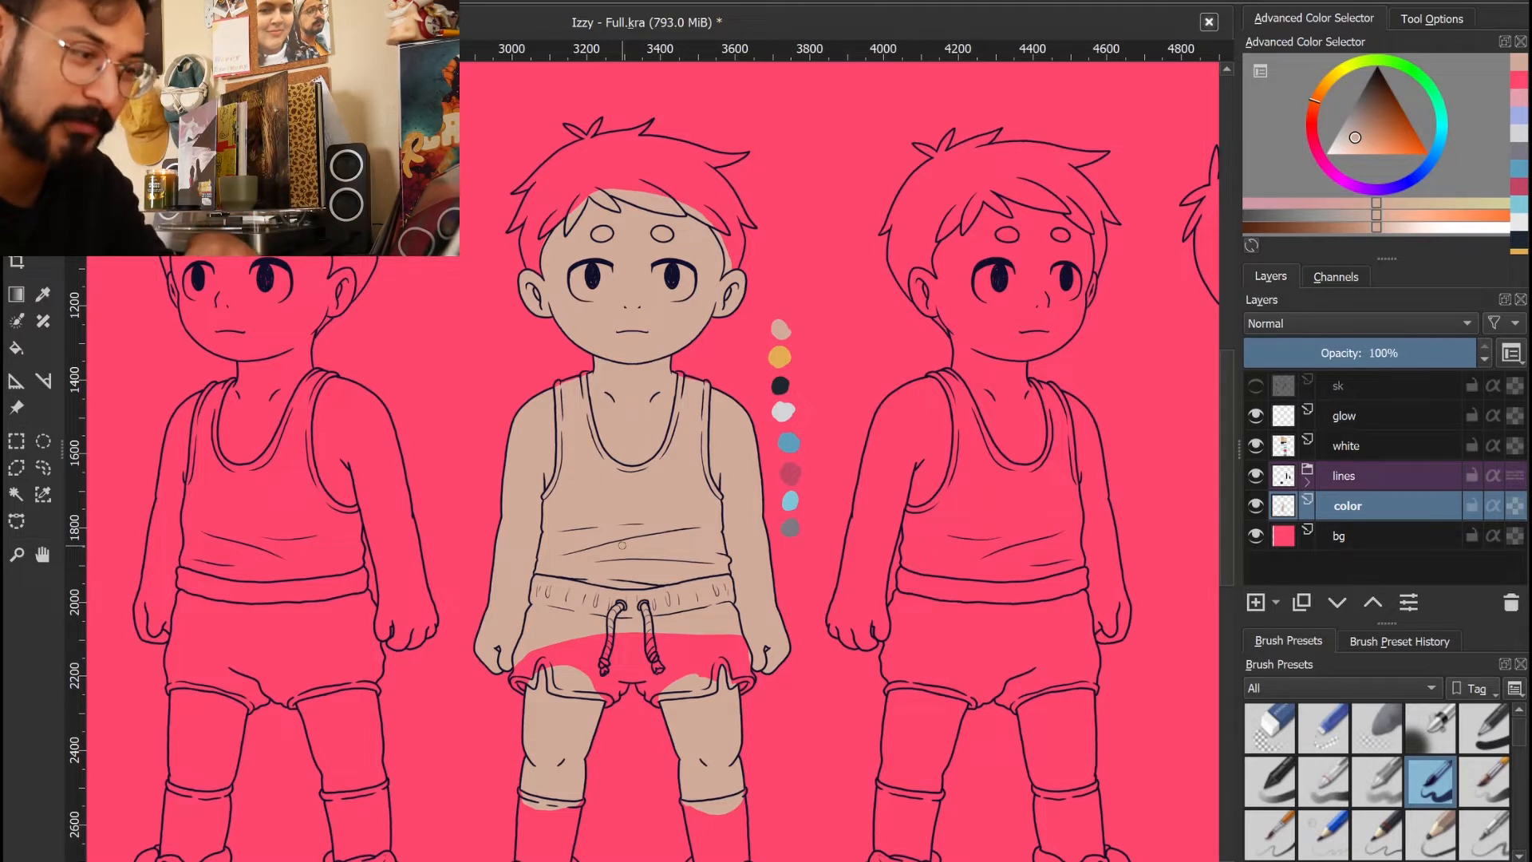
pyautogui.moveTo(602, 537); pyautogui.dragTo(574, 497)
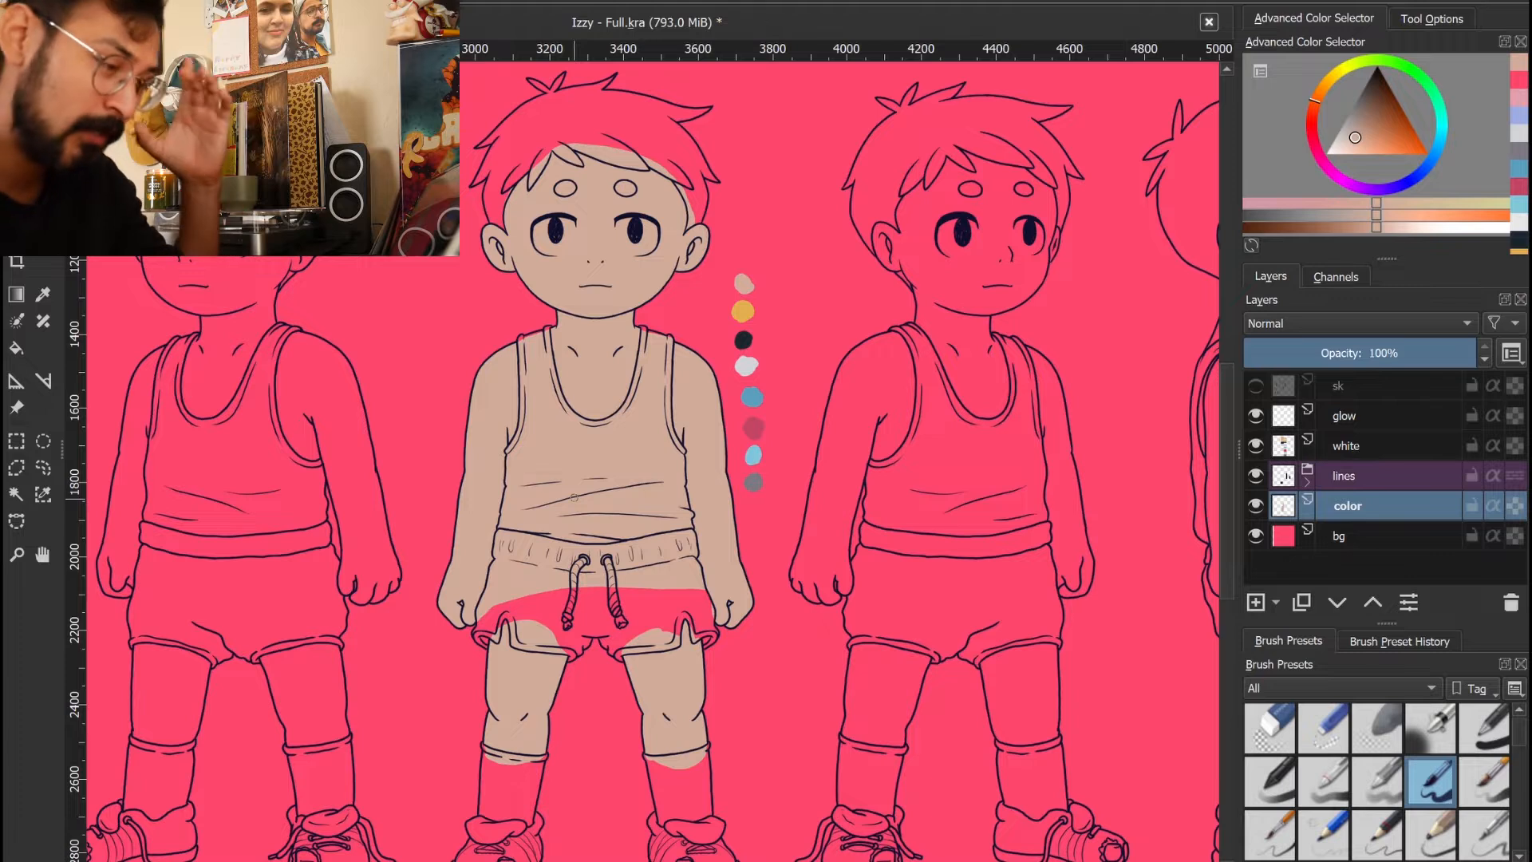
pyautogui.moveTo(669, 511)
pyautogui.mouseDown()
pyautogui.moveTo(701, 533)
pyautogui.moveTo(696, 514)
pyautogui.mouseUp()
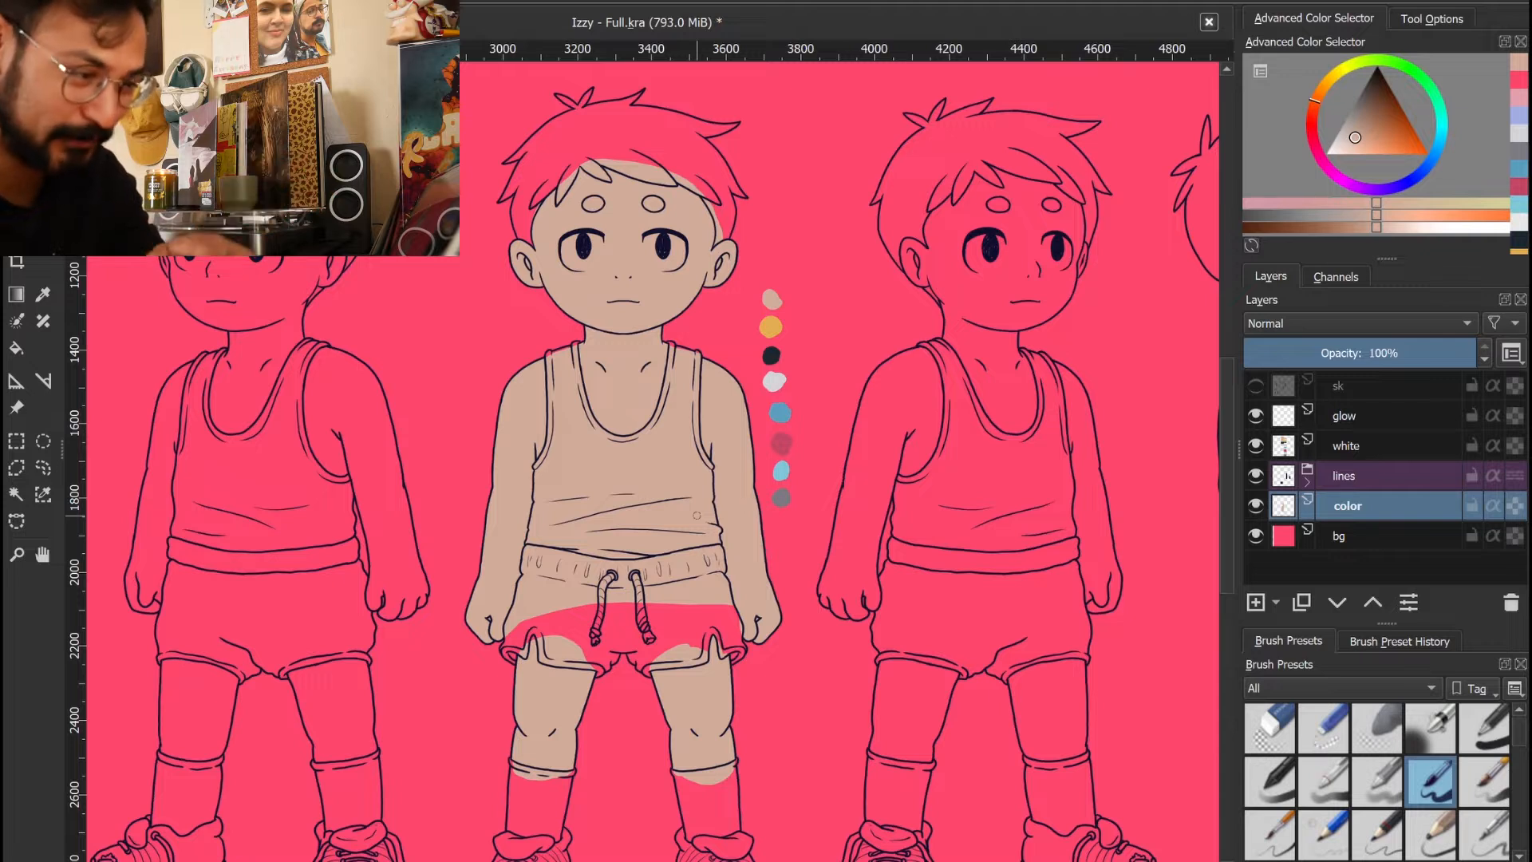
pyautogui.moveTo(697, 515); pyautogui.dragTo(749, 549)
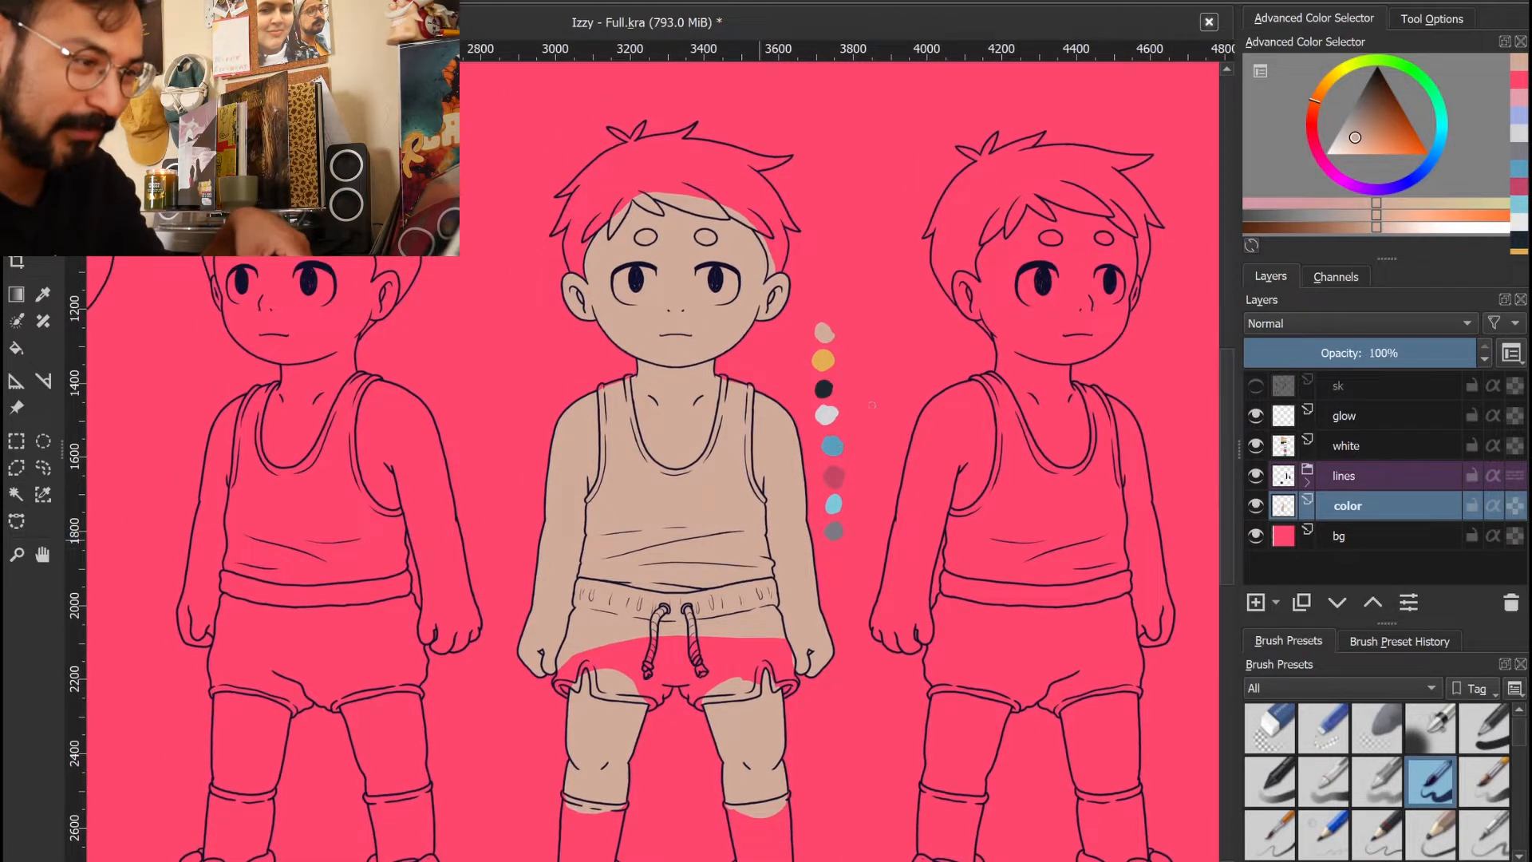
pyautogui.press('ctrl')
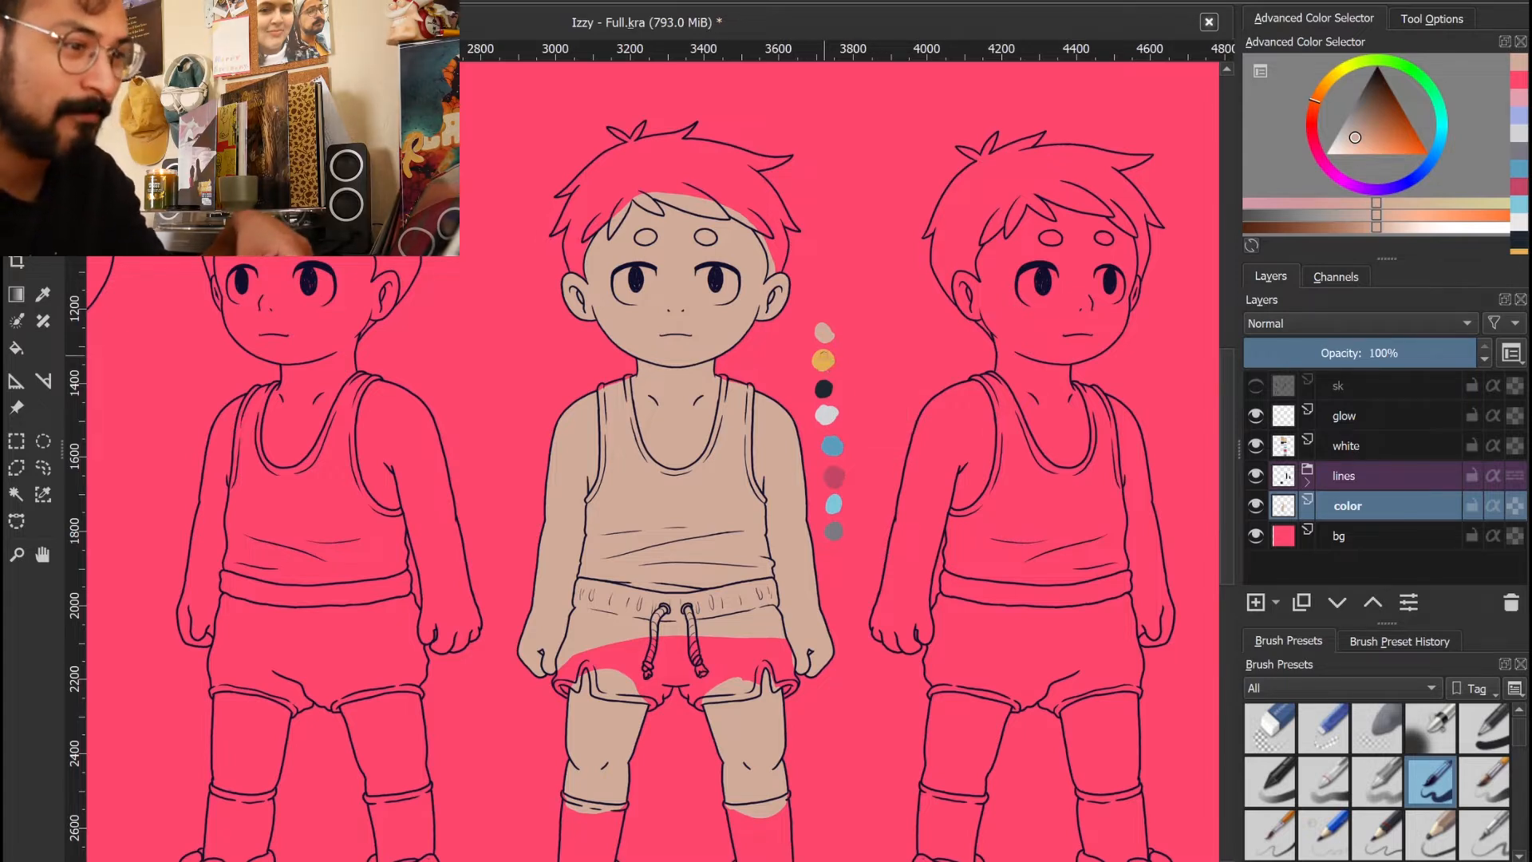
pyautogui.press('ctrl')
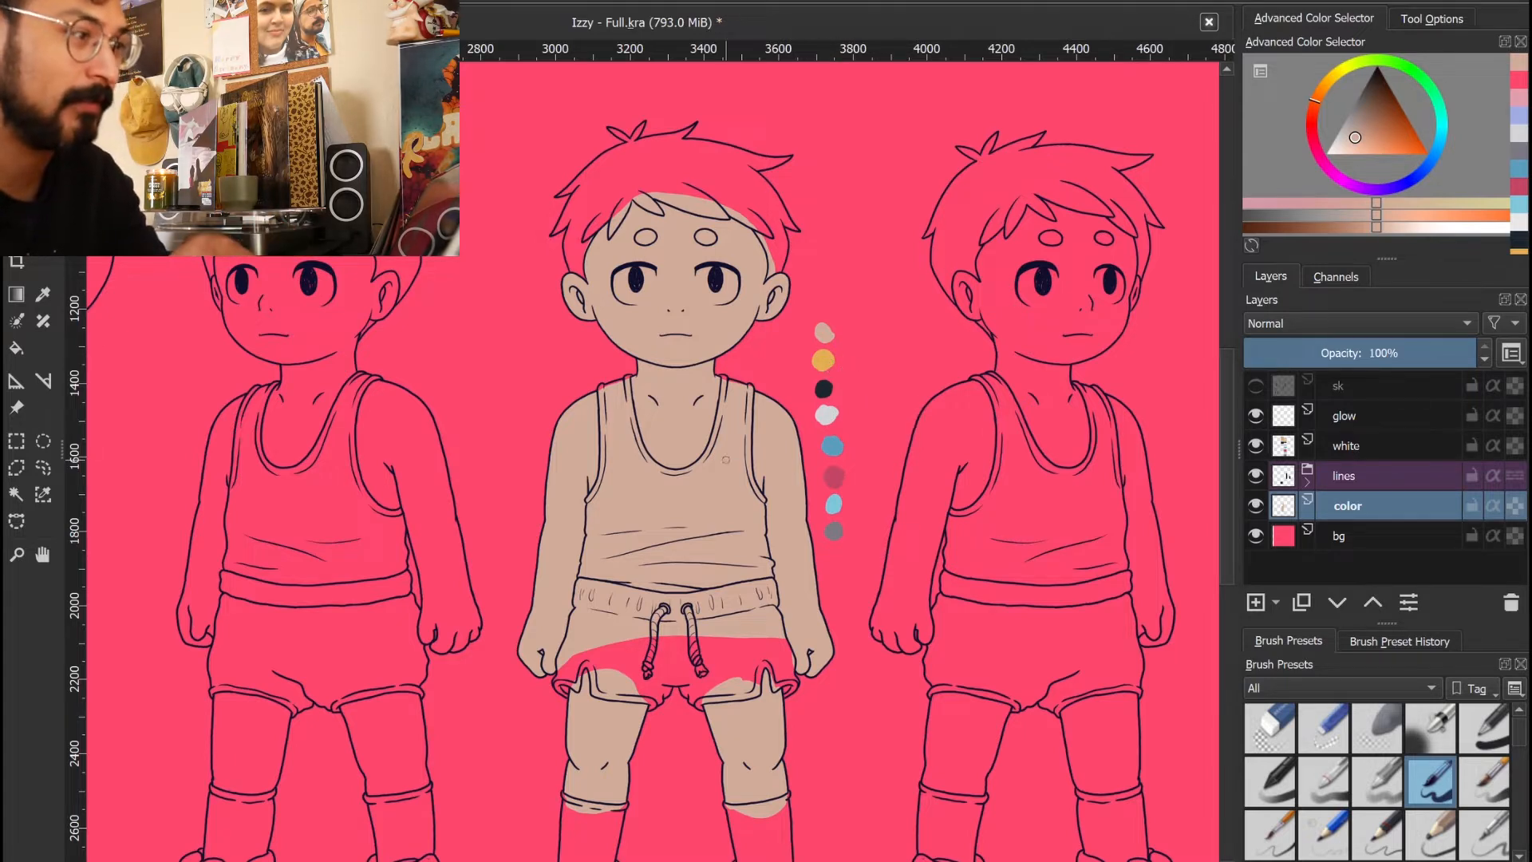
# Sample the yellow swatch and paint the tank top's side edge and armhole band on the character's right side
pyautogui.keyDown('ctrl'); pyautogui.click(855, 377); pyautogui.keyUp('ctrl')
pyautogui.moveTo(736, 472)
pyautogui.mouseDown()
pyautogui.moveTo(767, 490)
pyautogui.moveTo(783, 552)
pyautogui.mouseUp()
pyautogui.scroll(5, 748, 581)
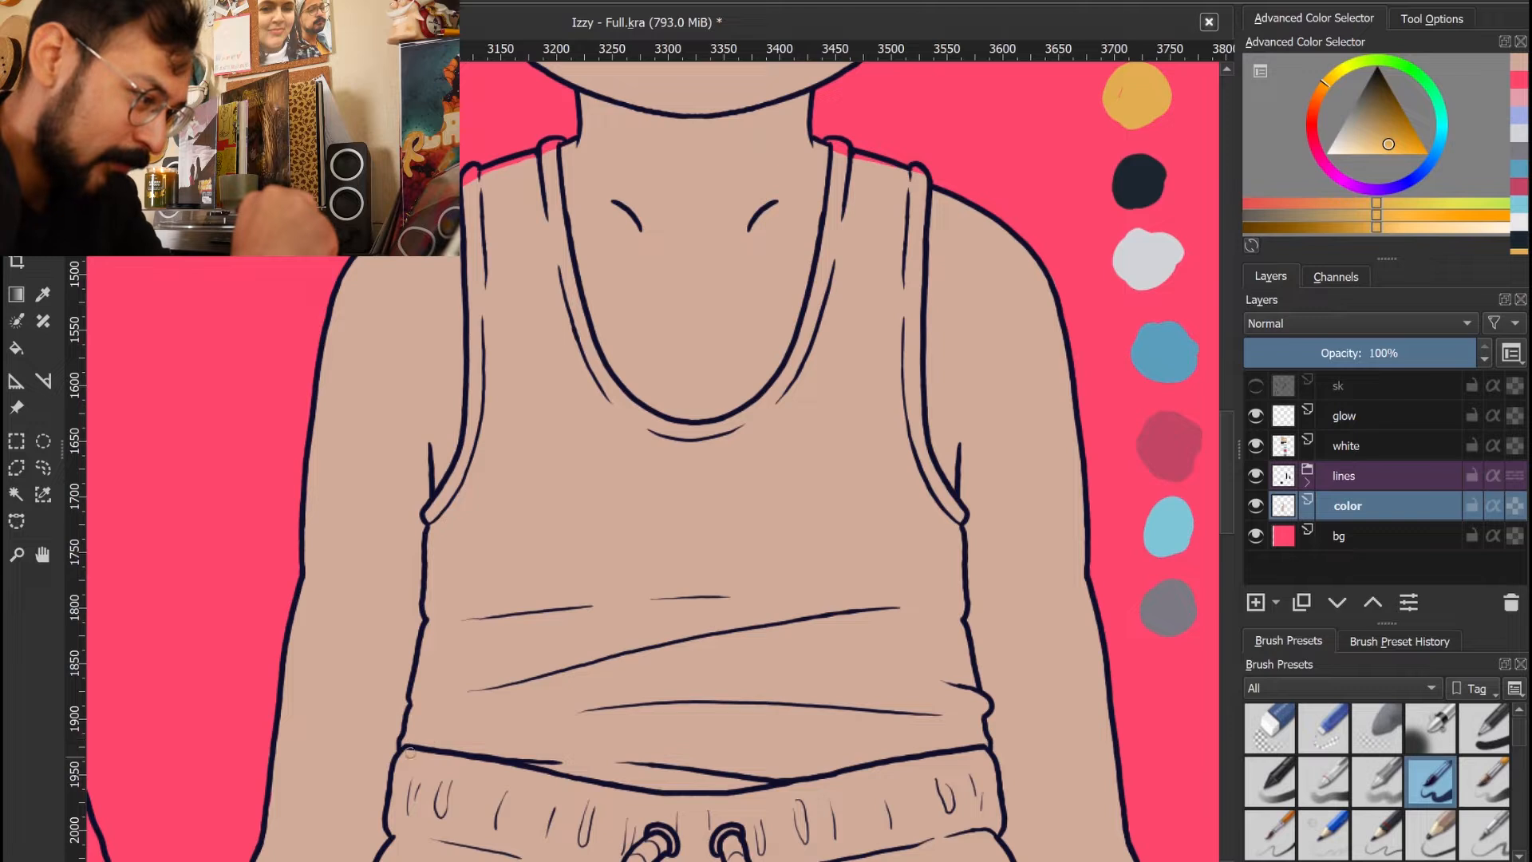
pyautogui.moveTo(407, 743); pyautogui.dragTo(432, 583)
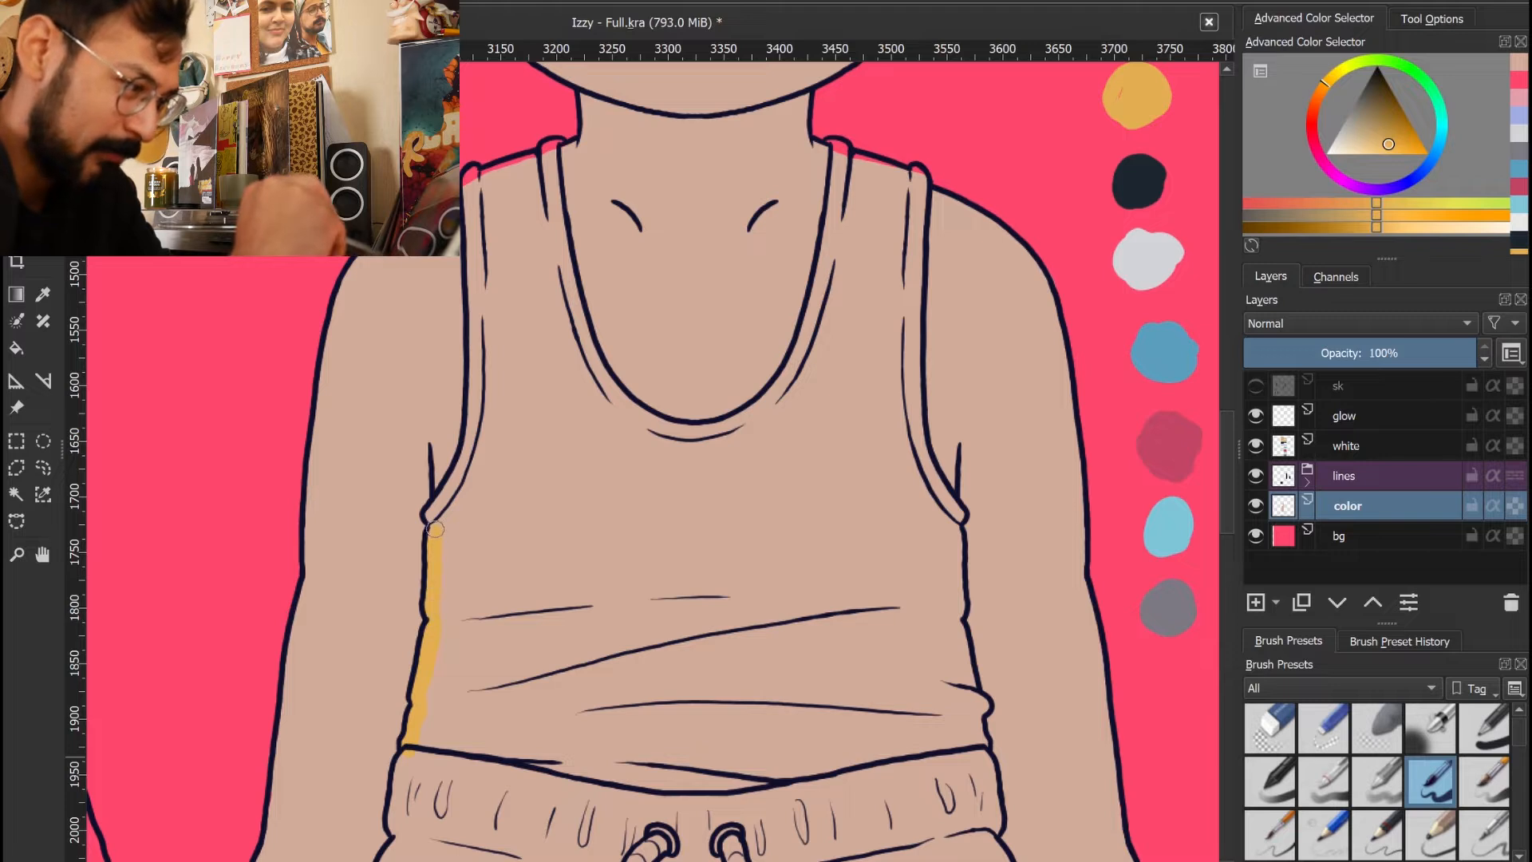
pyautogui.moveTo(448, 493)
pyautogui.mouseDown()
pyautogui.moveTo(478, 387)
pyautogui.moveTo(529, 638)
pyautogui.mouseUp()
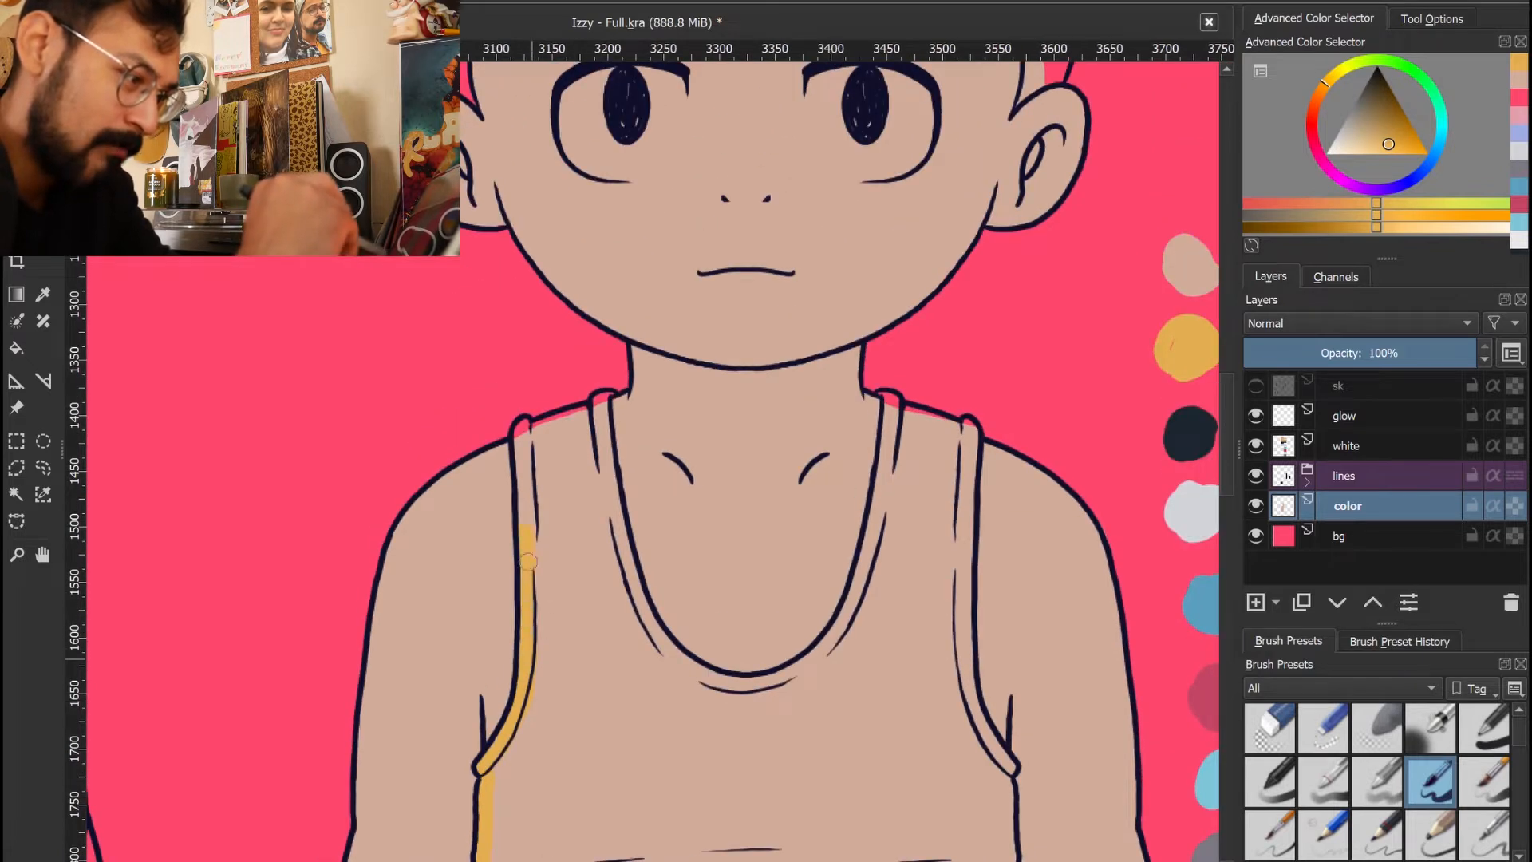
# Paint yellow along both tank top shoulders, the neckline band and the armhole band on the character's left side
pyautogui.moveTo(522, 453)
pyautogui.mouseDown()
pyautogui.moveTo(526, 421)
pyautogui.moveTo(622, 404)
pyautogui.mouseUp()
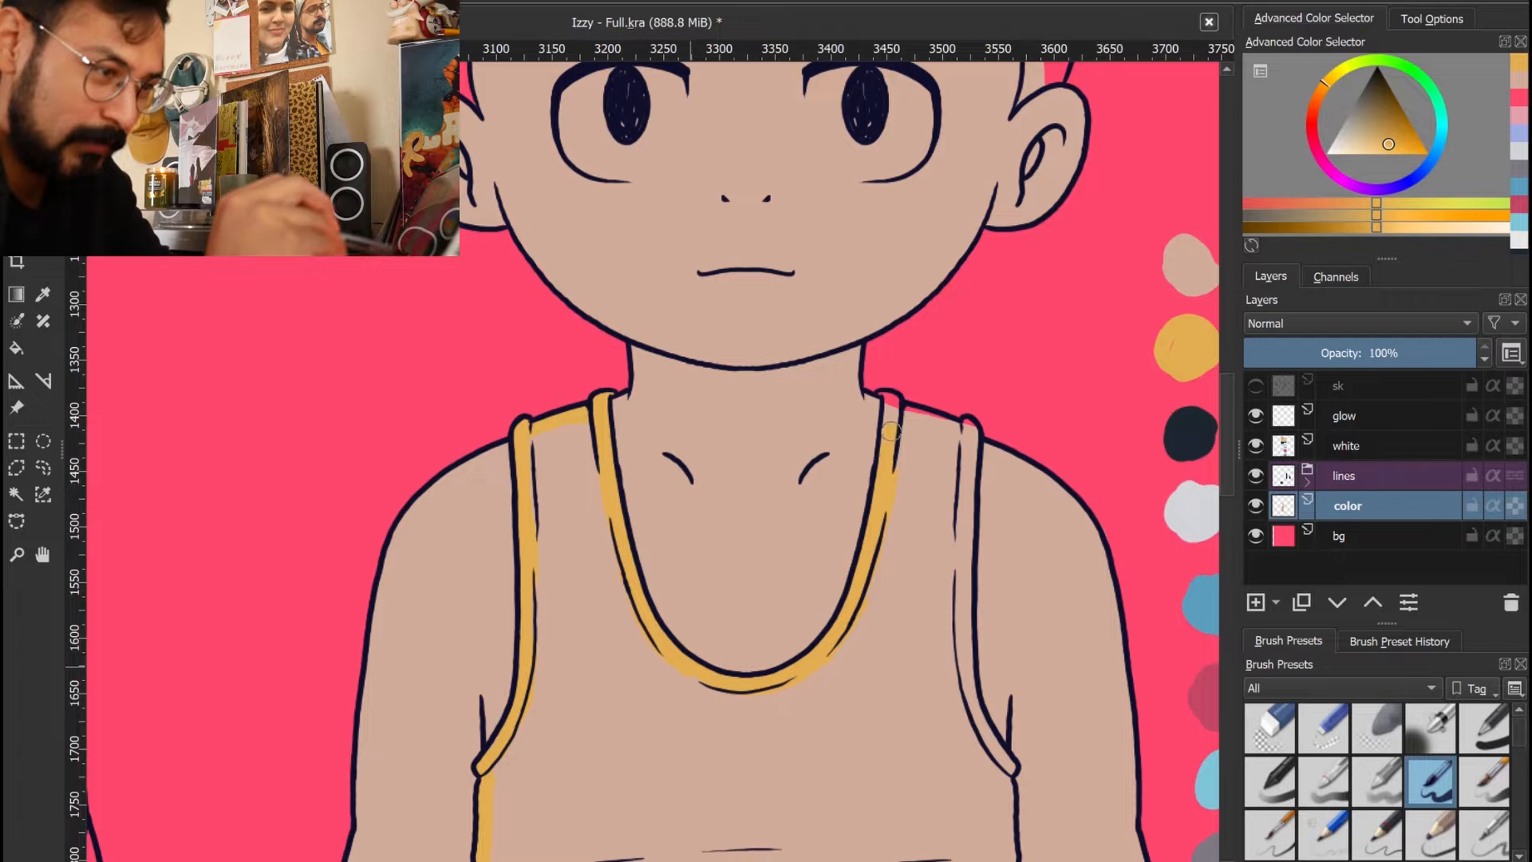
pyautogui.moveTo(891, 410); pyautogui.dragTo(888, 435)
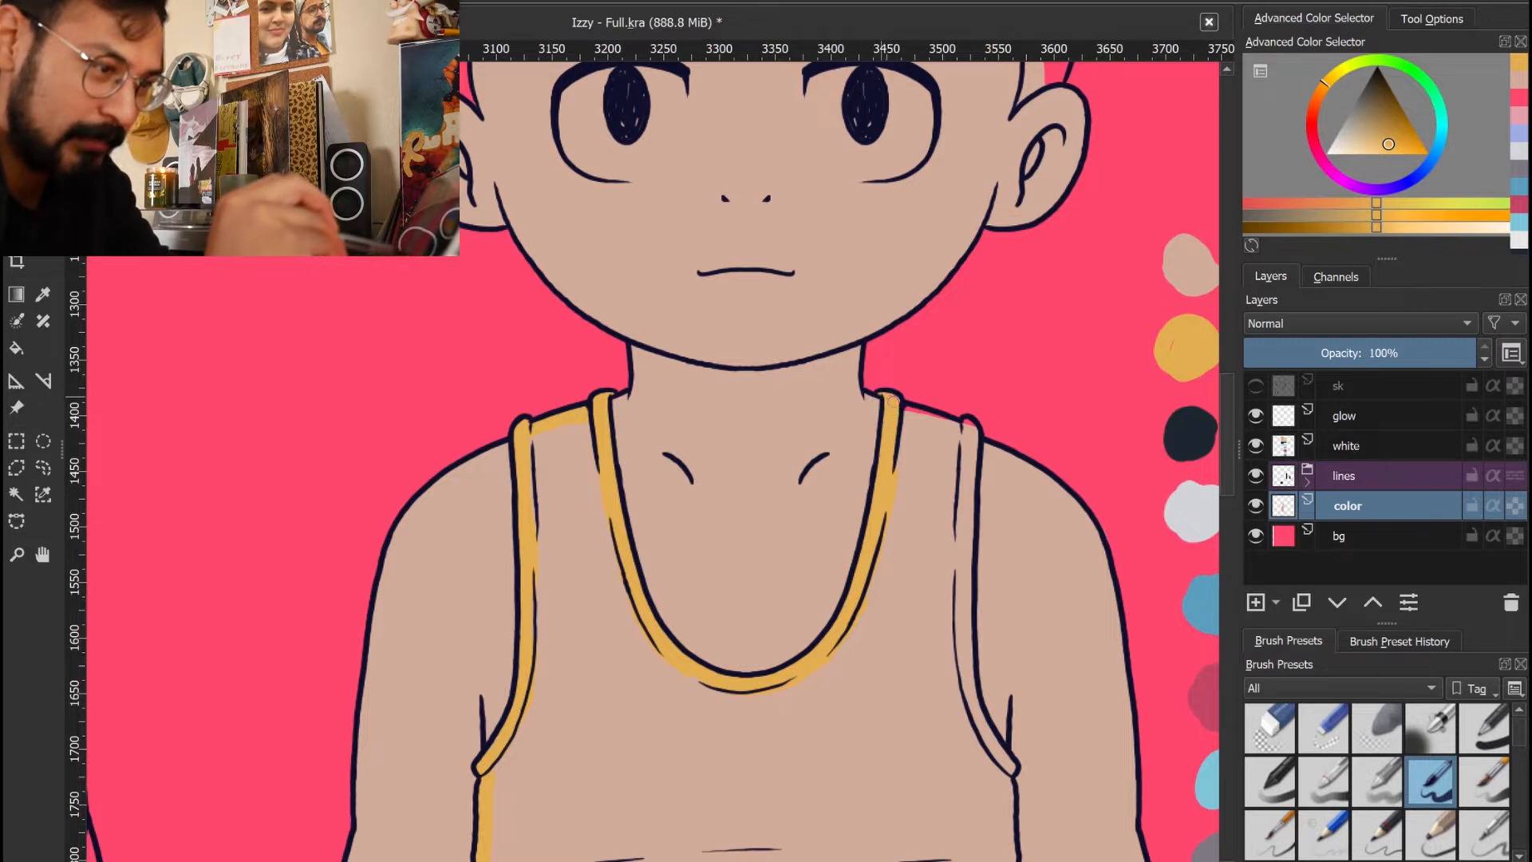
pyautogui.moveTo(904, 412); pyautogui.dragTo(948, 421)
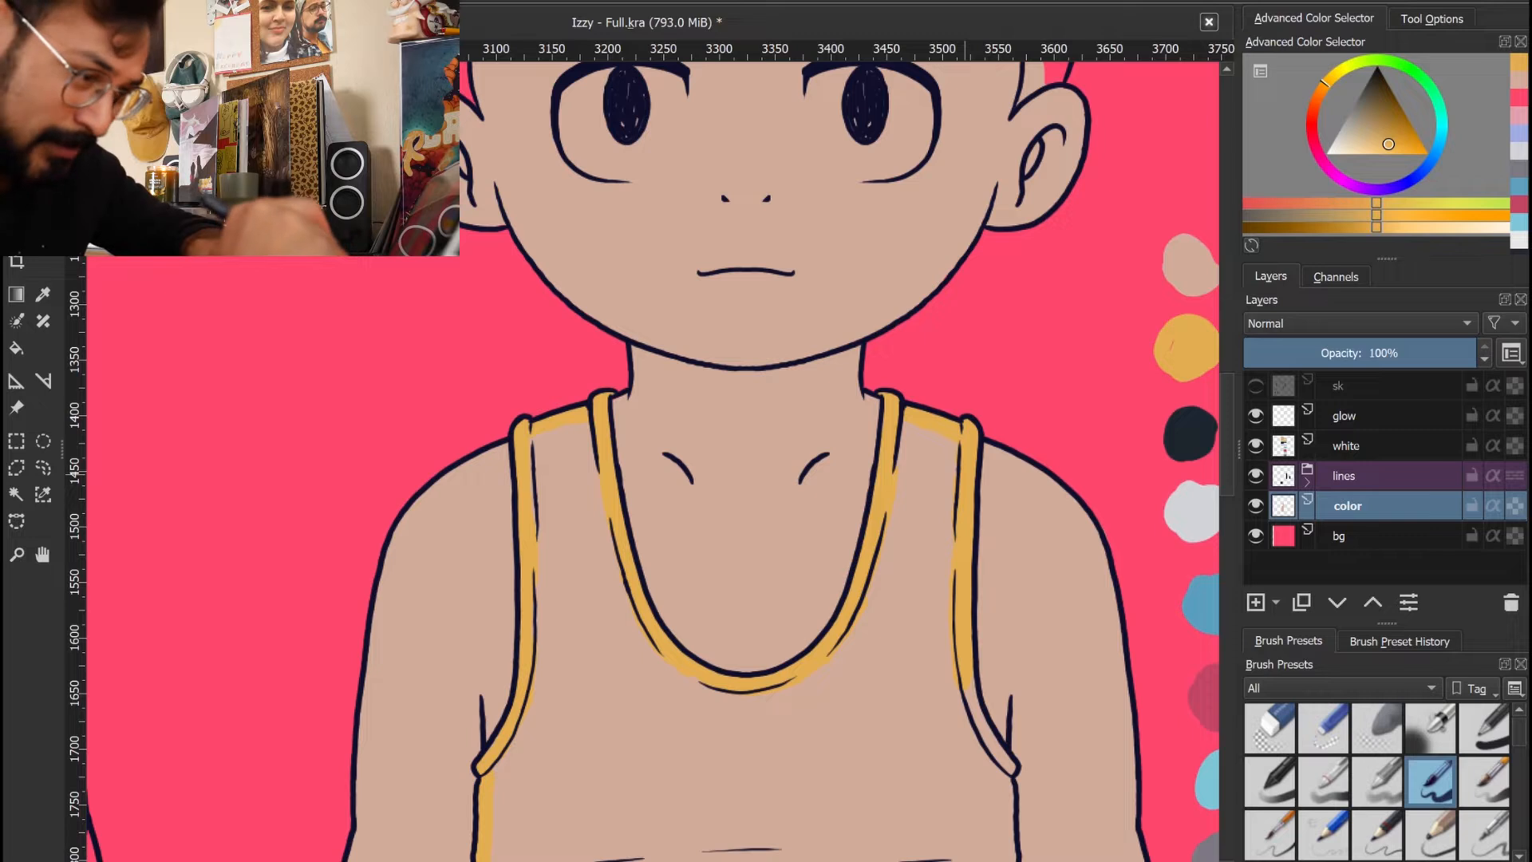
# Close the yellow outline along the tank top's lower side and hem, and fill the enclosed shirt with yellow
pyautogui.scroll(-5, 992, 735)
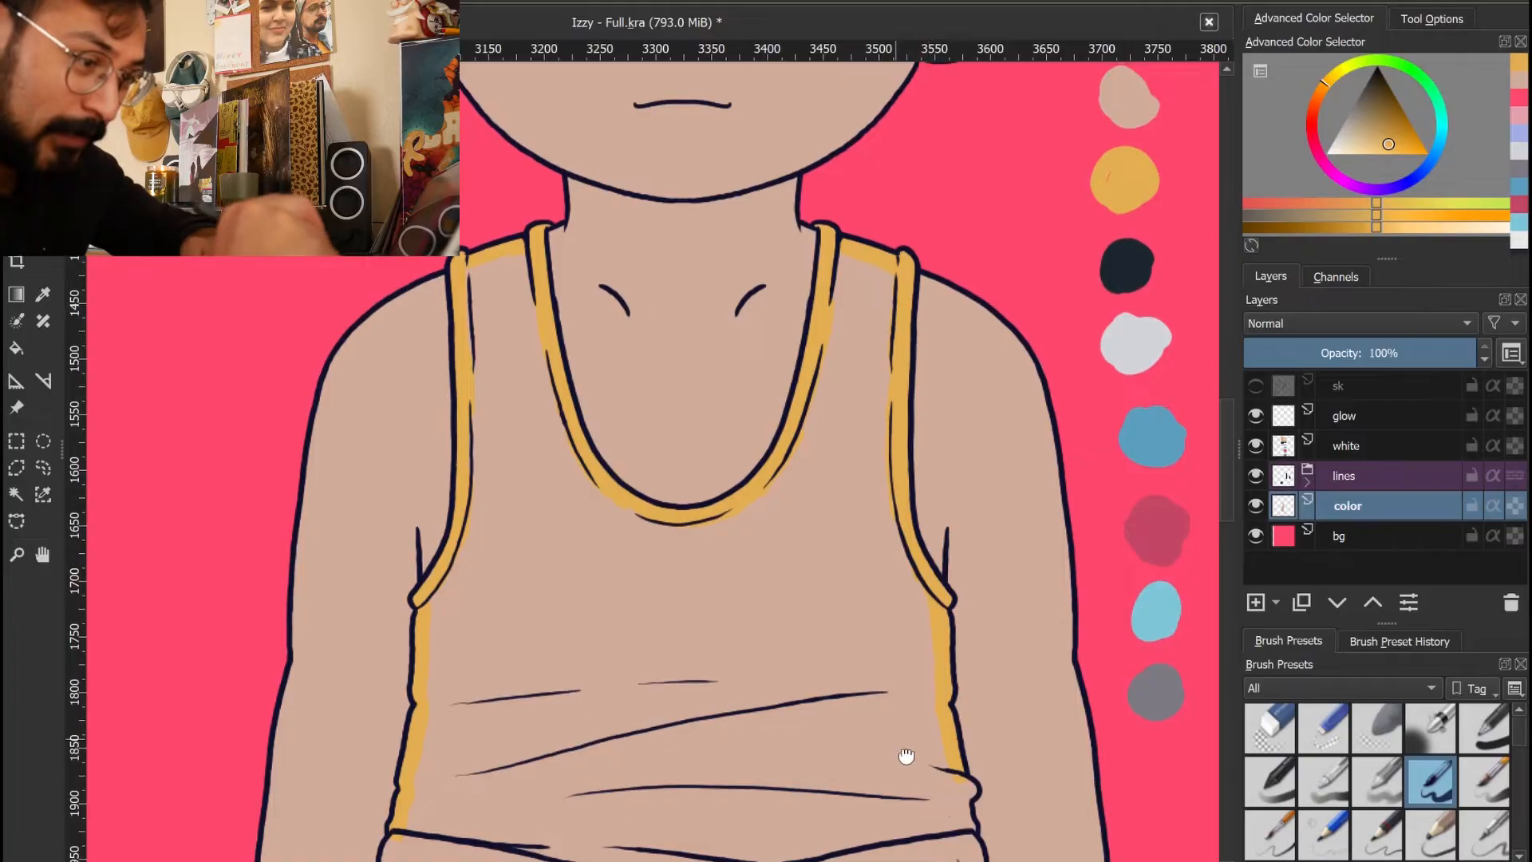
pyautogui.scroll(-3, 906, 718)
pyautogui.moveTo(926, 650)
pyautogui.mouseDown()
pyautogui.moveTo(893, 654)
pyautogui.moveTo(921, 655)
pyautogui.moveTo(945, 614)
pyautogui.moveTo(945, 646)
pyautogui.moveTo(956, 636)
pyautogui.mouseUp()
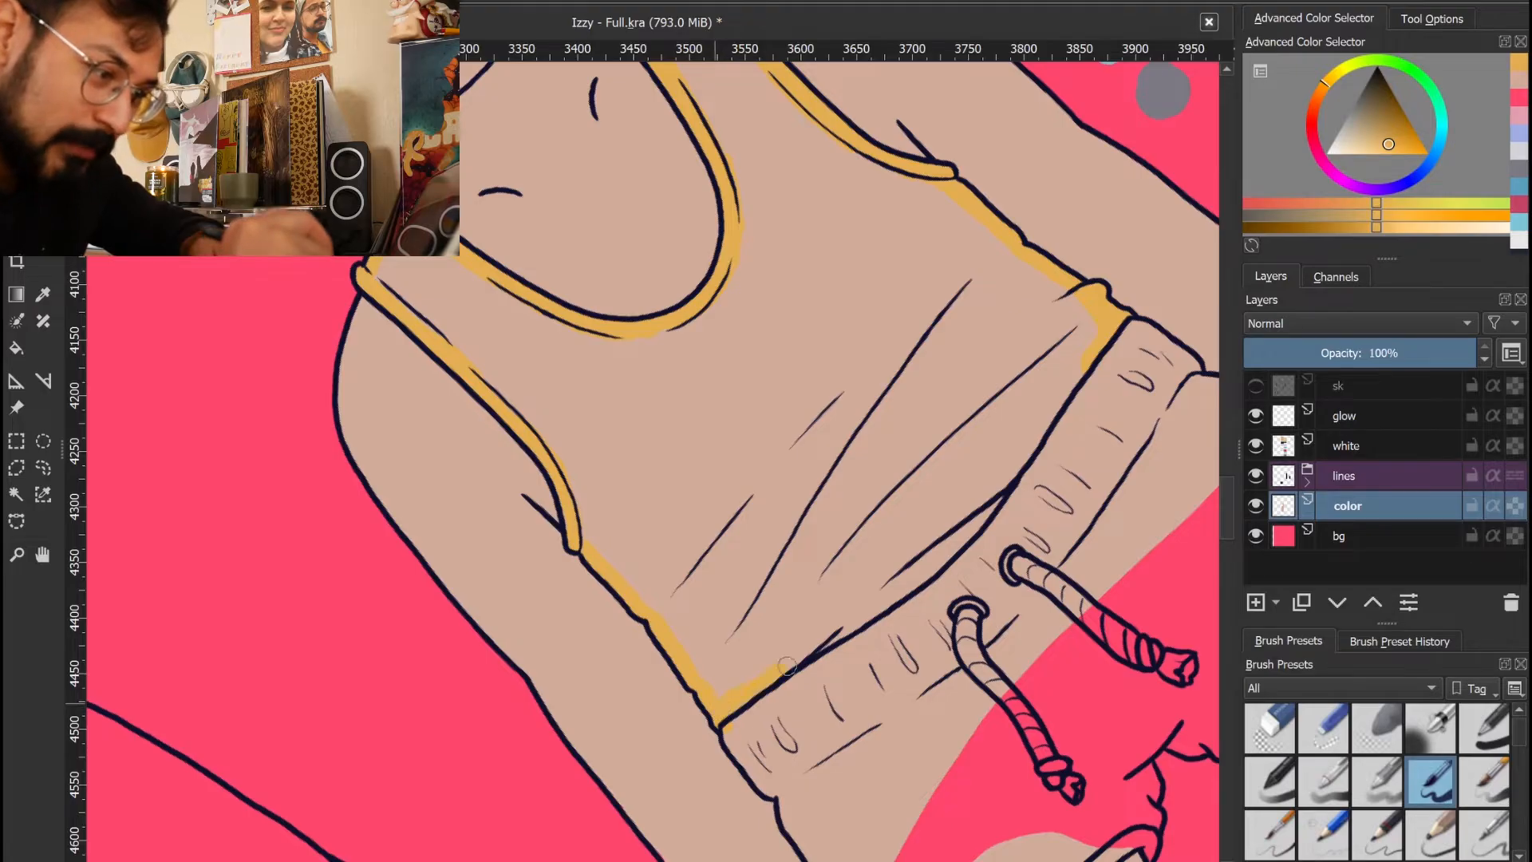
pyautogui.moveTo(806, 653); pyautogui.dragTo(951, 548)
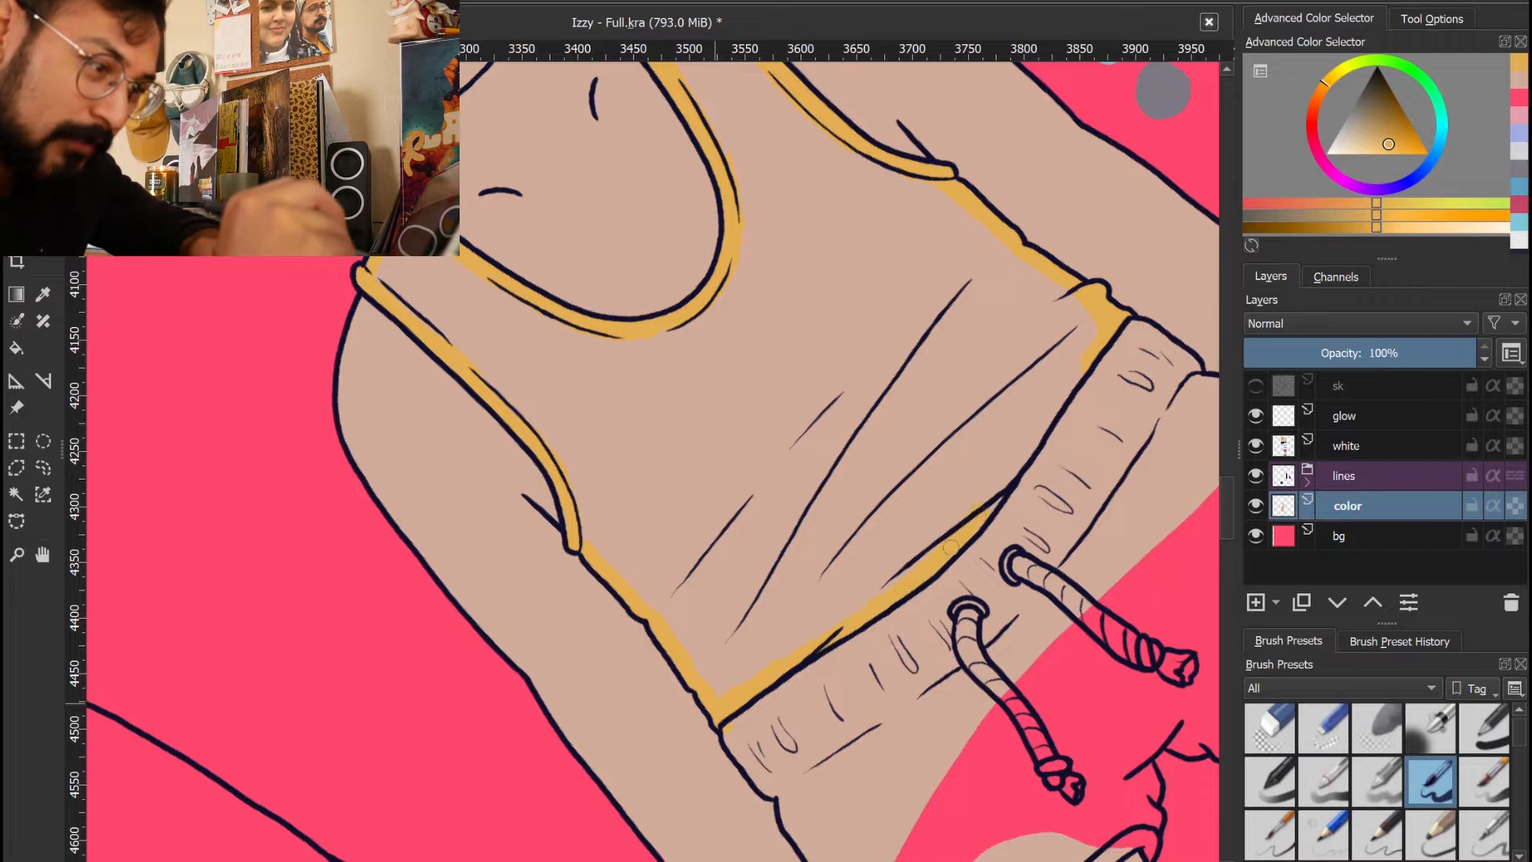
pyautogui.moveTo(1007, 484); pyautogui.dragTo(1090, 351)
pyautogui.press('f')
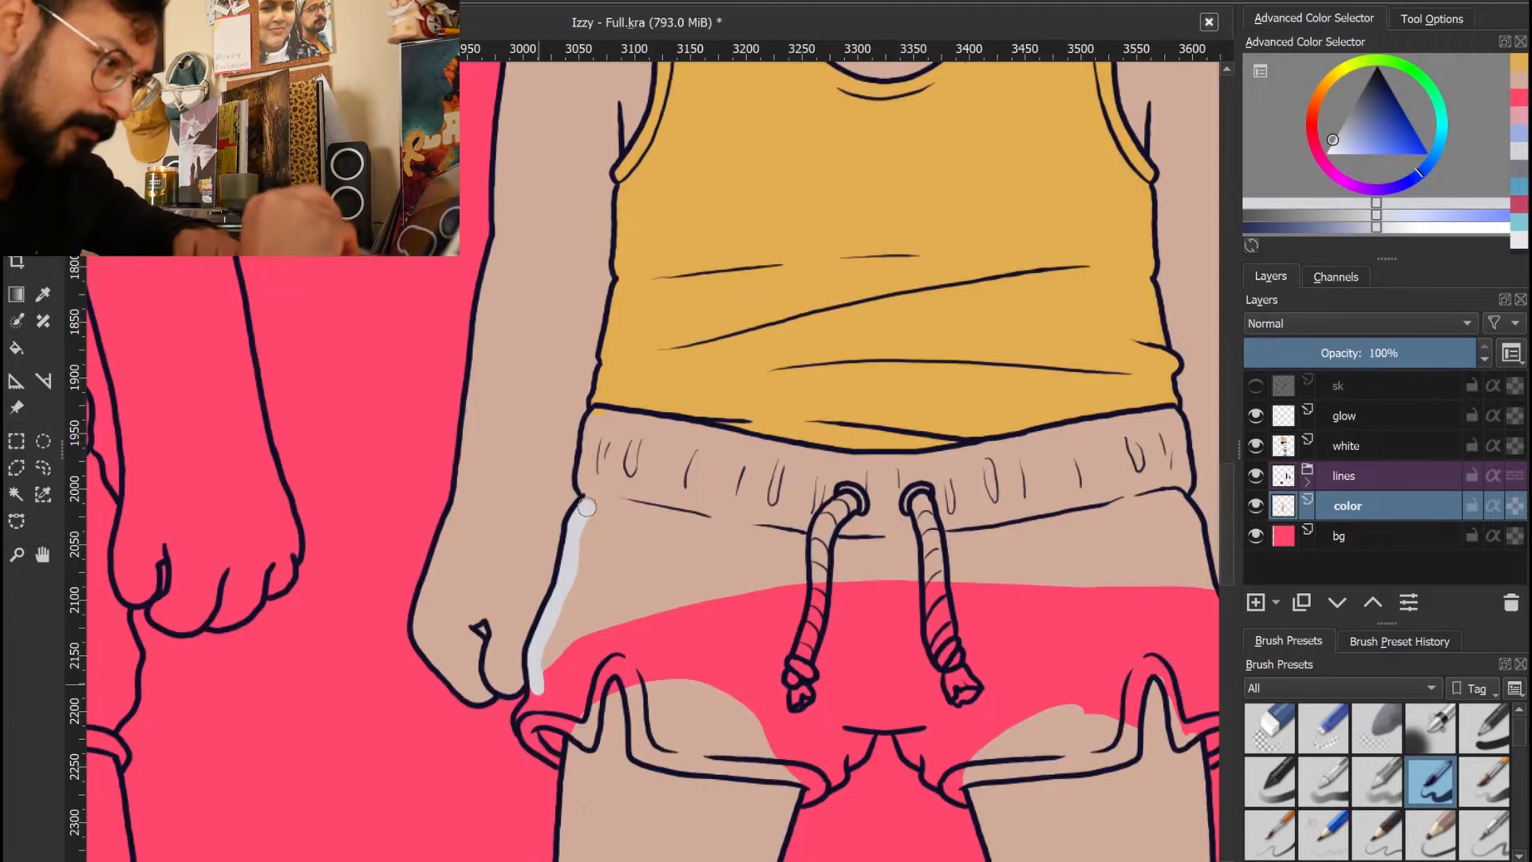
# Paint light grey inside the waistband outline and down the outer edges of the front-view character's shorts
pyautogui.moveTo(588, 493)
pyautogui.mouseDown()
pyautogui.moveTo(604, 415)
pyautogui.moveTo(798, 457)
pyautogui.mouseUp()
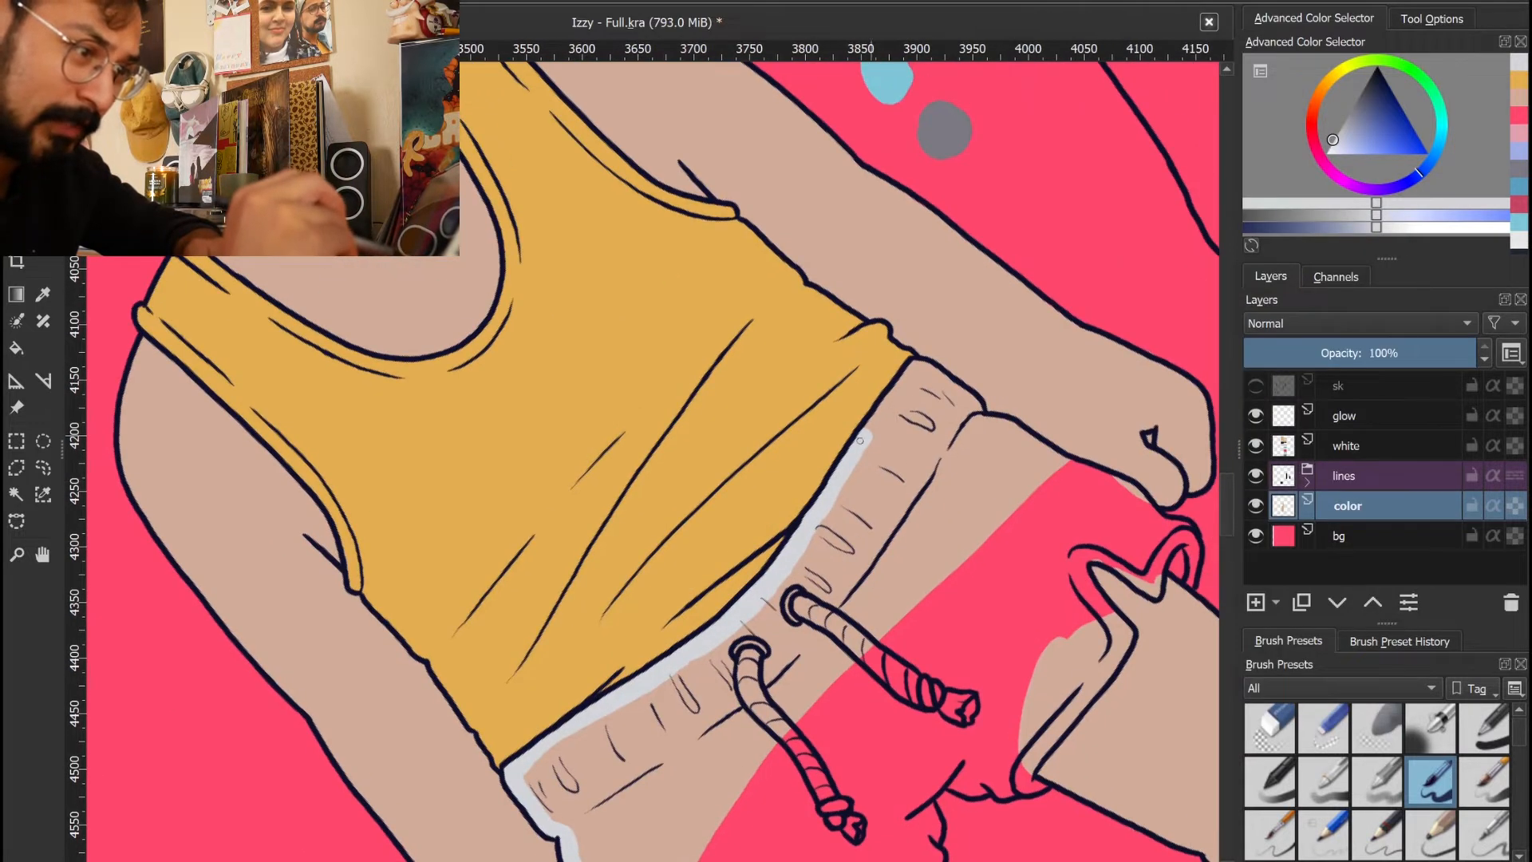
pyautogui.moveTo(860, 440)
pyautogui.mouseDown()
pyautogui.moveTo(919, 369)
pyautogui.moveTo(885, 410)
pyautogui.moveTo(931, 376)
pyautogui.mouseUp()
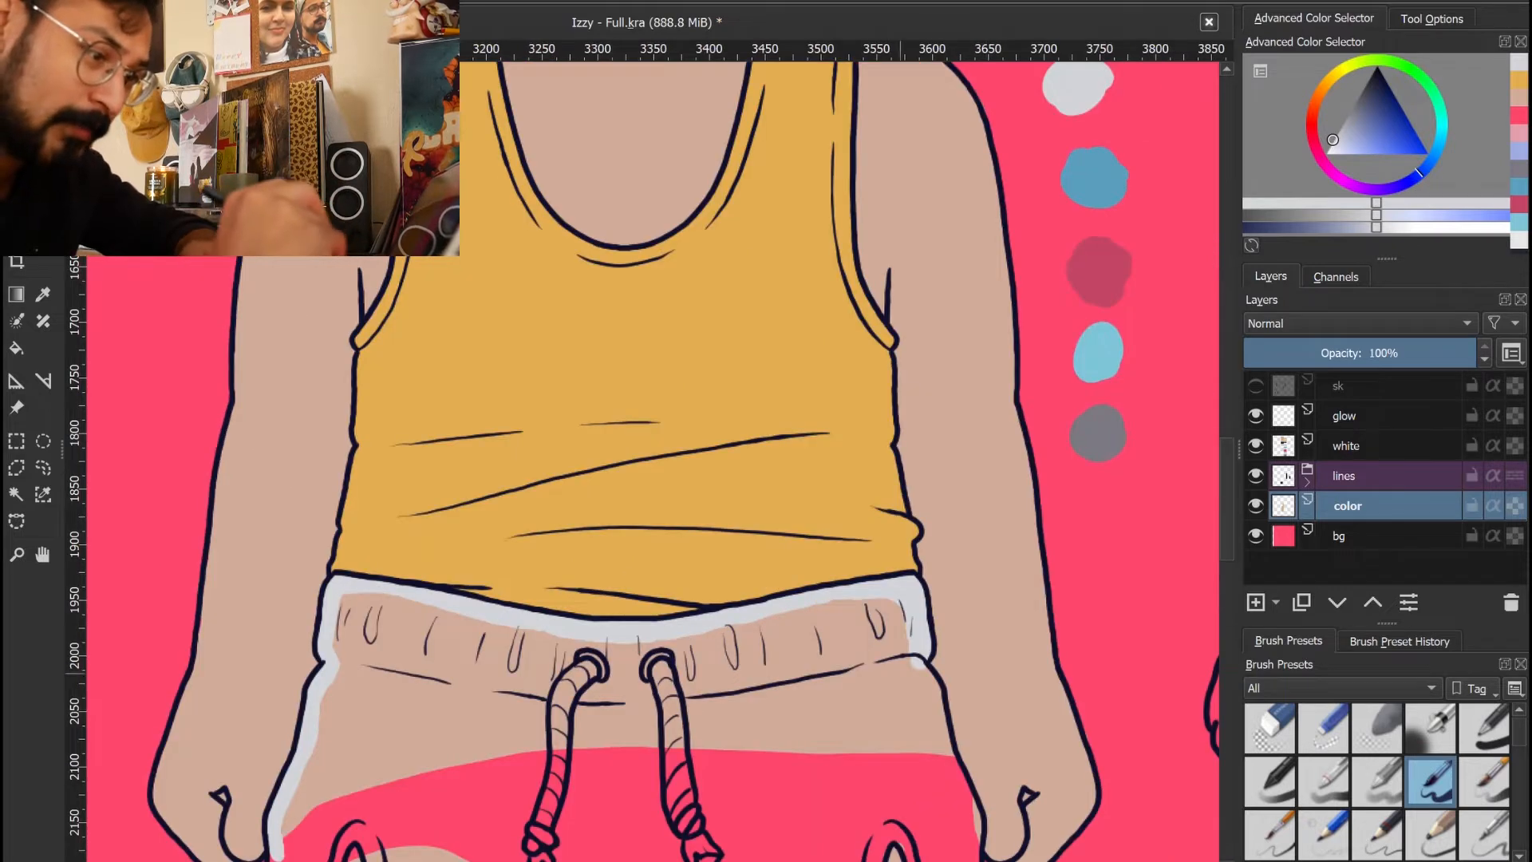
pyautogui.moveTo(917, 689)
pyautogui.mouseDown()
pyautogui.moveTo(849, 538)
pyautogui.moveTo(878, 618)
pyautogui.mouseUp()
pyautogui.moveTo(868, 564)
pyautogui.mouseDown()
pyautogui.moveTo(849, 514)
pyautogui.moveTo(856, 526)
pyautogui.mouseUp()
pyautogui.moveTo(880, 623)
pyautogui.mouseDown()
pyautogui.moveTo(908, 729)
pyautogui.moveTo(883, 767)
pyautogui.moveTo(897, 734)
pyautogui.mouseUp()
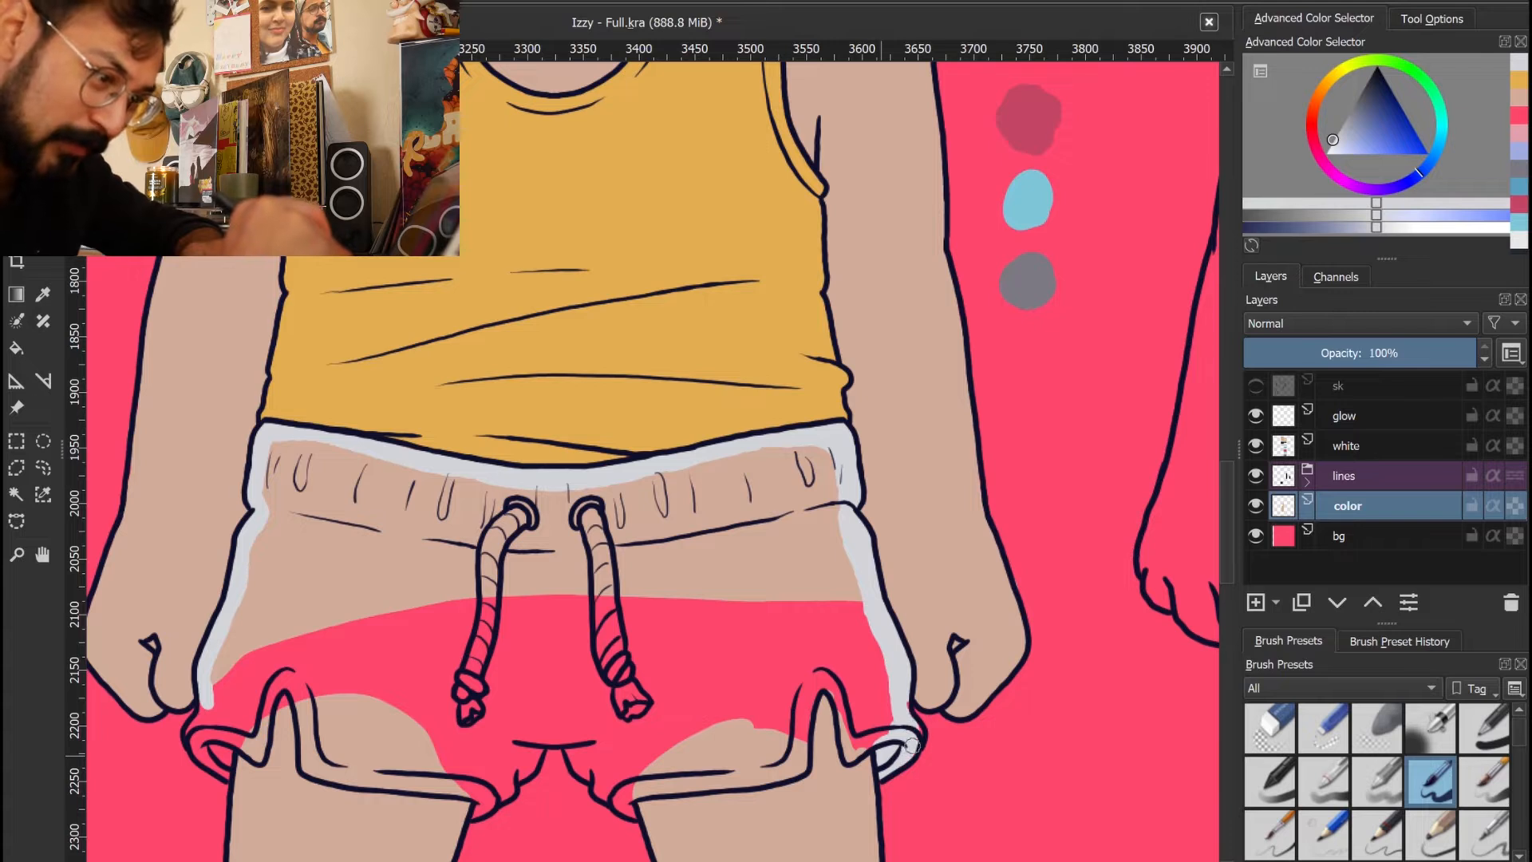
# Rotate the canvas and paint light grey around the shorts' cuff on the character's left leg
pyautogui.press('4')
pyautogui.press('4')
pyautogui.press('4')
pyautogui.press('4')
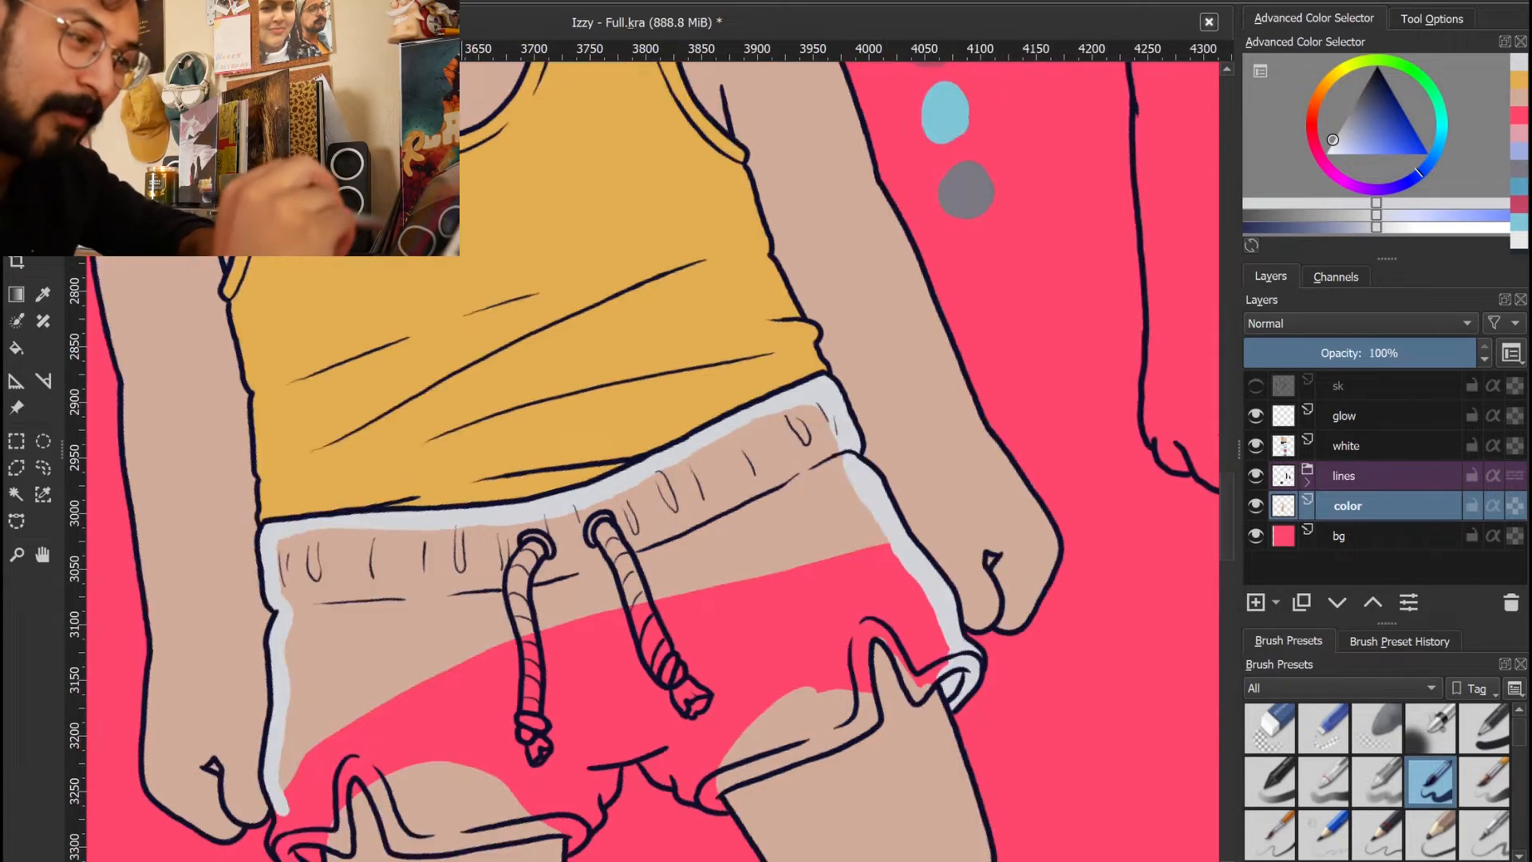
pyautogui.moveTo(905, 431)
pyautogui.mouseDown()
pyautogui.moveTo(902, 484)
pyautogui.moveTo(945, 477)
pyautogui.moveTo(921, 499)
pyautogui.moveTo(974, 477)
pyautogui.mouseUp()
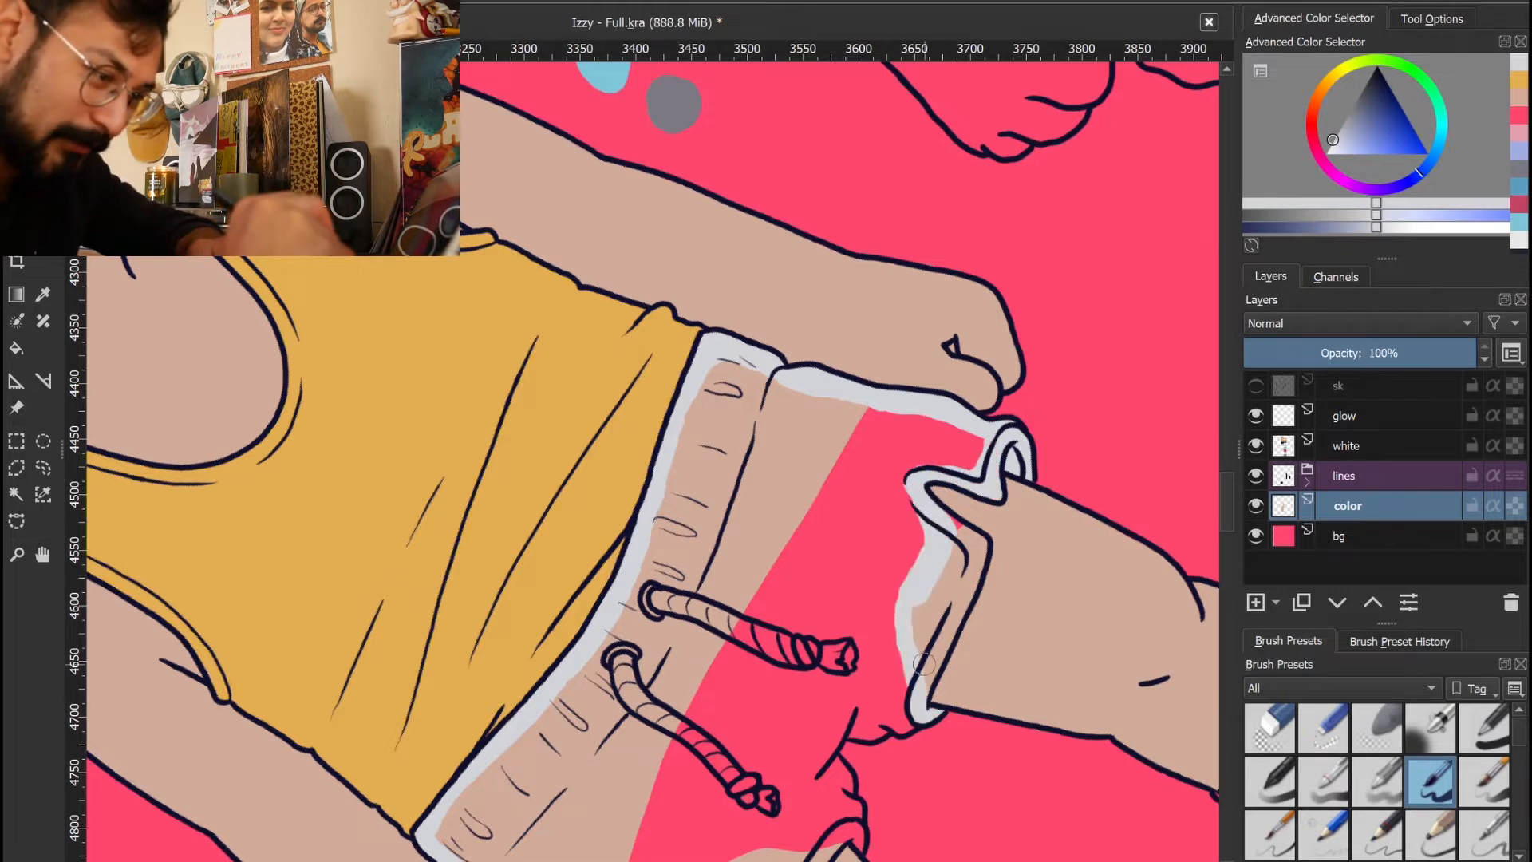
pyautogui.moveTo(923, 663)
pyautogui.mouseDown()
pyautogui.moveTo(927, 686)
pyautogui.moveTo(949, 614)
pyautogui.moveTo(925, 670)
pyautogui.moveTo(918, 656)
pyautogui.moveTo(945, 591)
pyautogui.moveTo(966, 574)
pyautogui.moveTo(969, 590)
pyautogui.moveTo(954, 541)
pyautogui.moveTo(975, 567)
pyautogui.moveTo(1002, 534)
pyautogui.mouseUp()
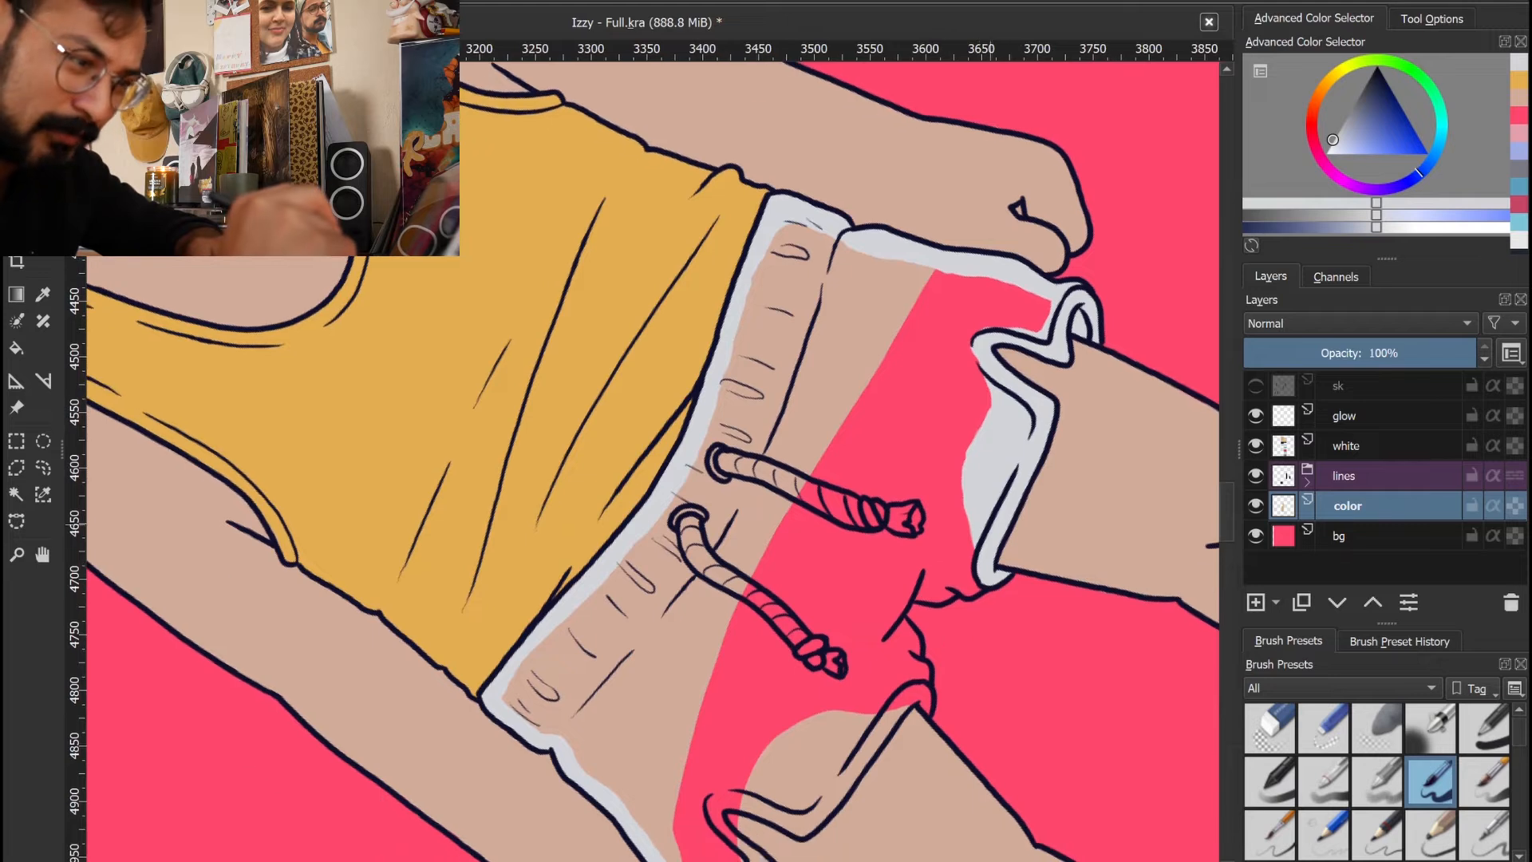
# Paint light grey along the shorts' crotch and around the cuff on the character's right leg, joining it to the outer edge
pyautogui.moveTo(909, 595)
pyautogui.mouseDown()
pyautogui.moveTo(946, 595)
pyautogui.moveTo(981, 532)
pyautogui.moveTo(974, 593)
pyautogui.moveTo(933, 632)
pyautogui.moveTo(940, 538)
pyautogui.moveTo(925, 559)
pyautogui.moveTo(955, 632)
pyautogui.moveTo(980, 616)
pyautogui.mouseUp()
pyautogui.moveTo(980, 616); pyautogui.dragTo(985, 582)
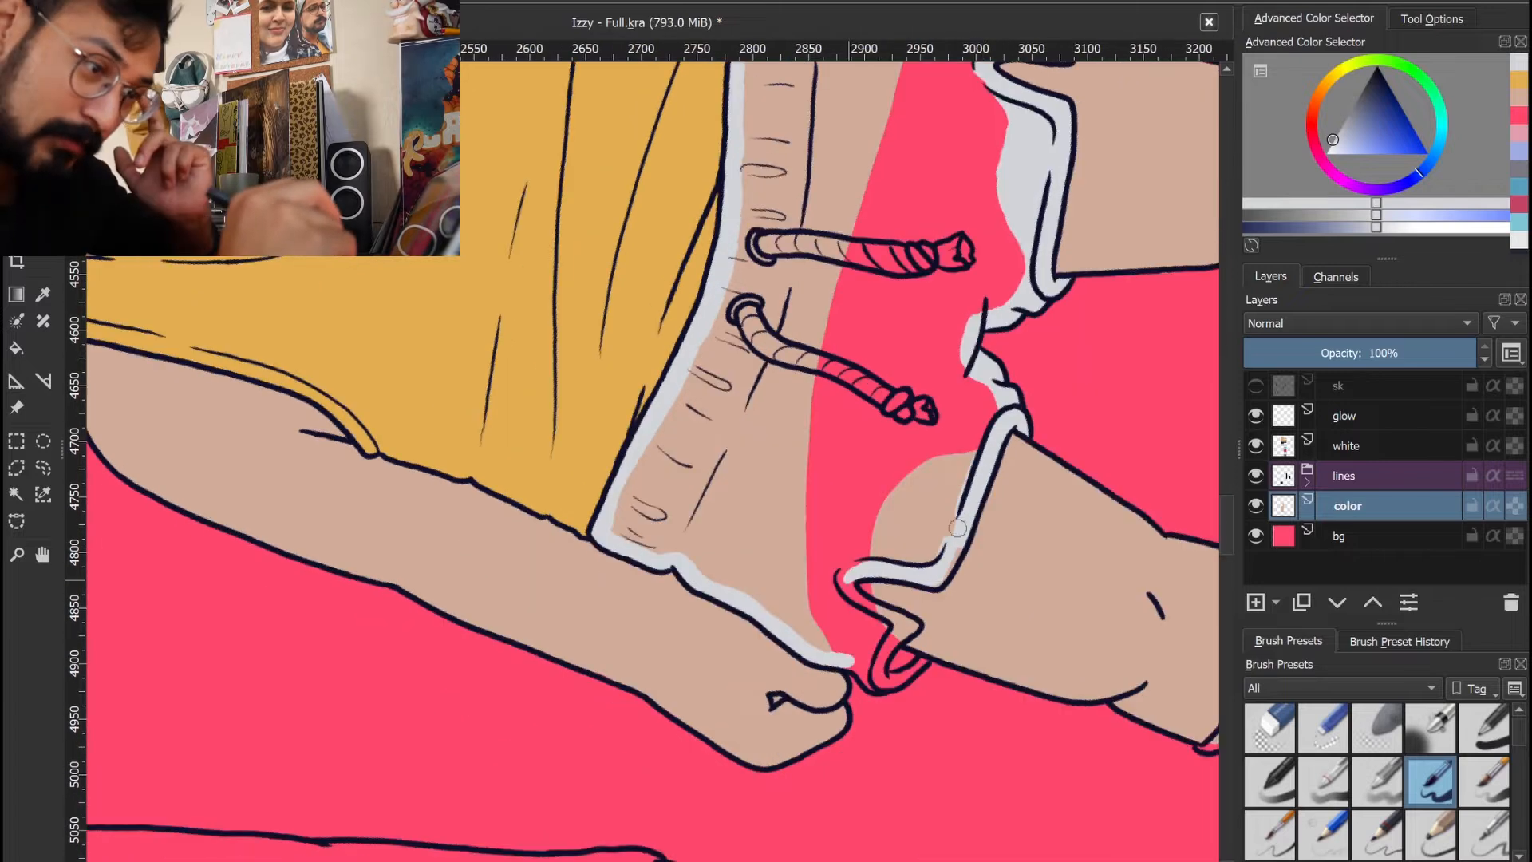
pyautogui.moveTo(956, 527)
pyautogui.mouseDown()
pyautogui.moveTo(945, 567)
pyautogui.moveTo(918, 585)
pyautogui.moveTo(939, 582)
pyautogui.moveTo(846, 591)
pyautogui.moveTo(844, 576)
pyautogui.moveTo(866, 564)
pyautogui.moveTo(851, 587)
pyautogui.moveTo(892, 643)
pyautogui.mouseUp()
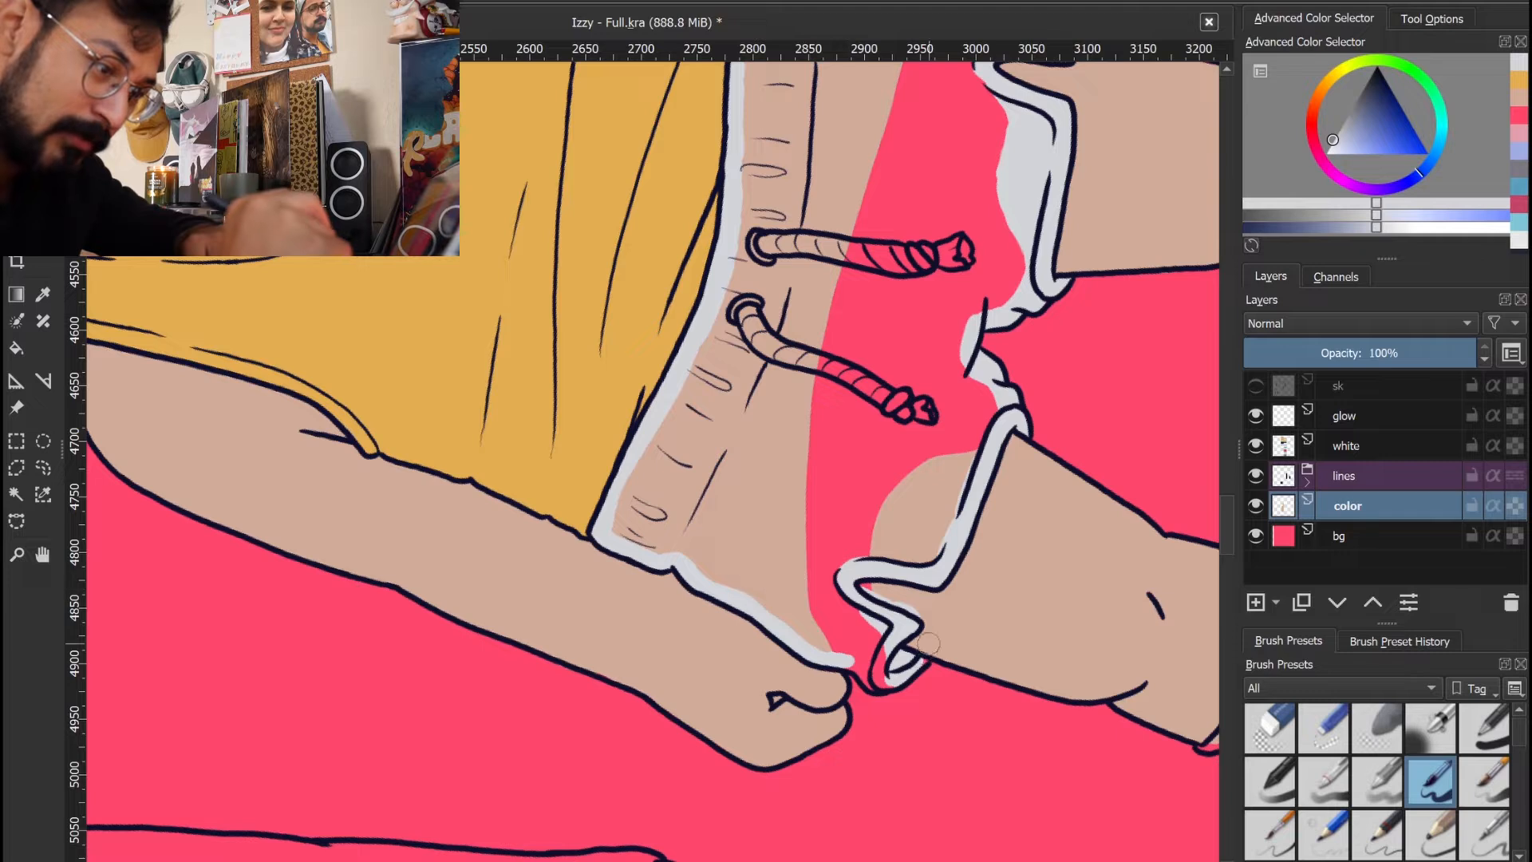
pyautogui.moveTo(847, 659); pyautogui.dragTo(875, 678)
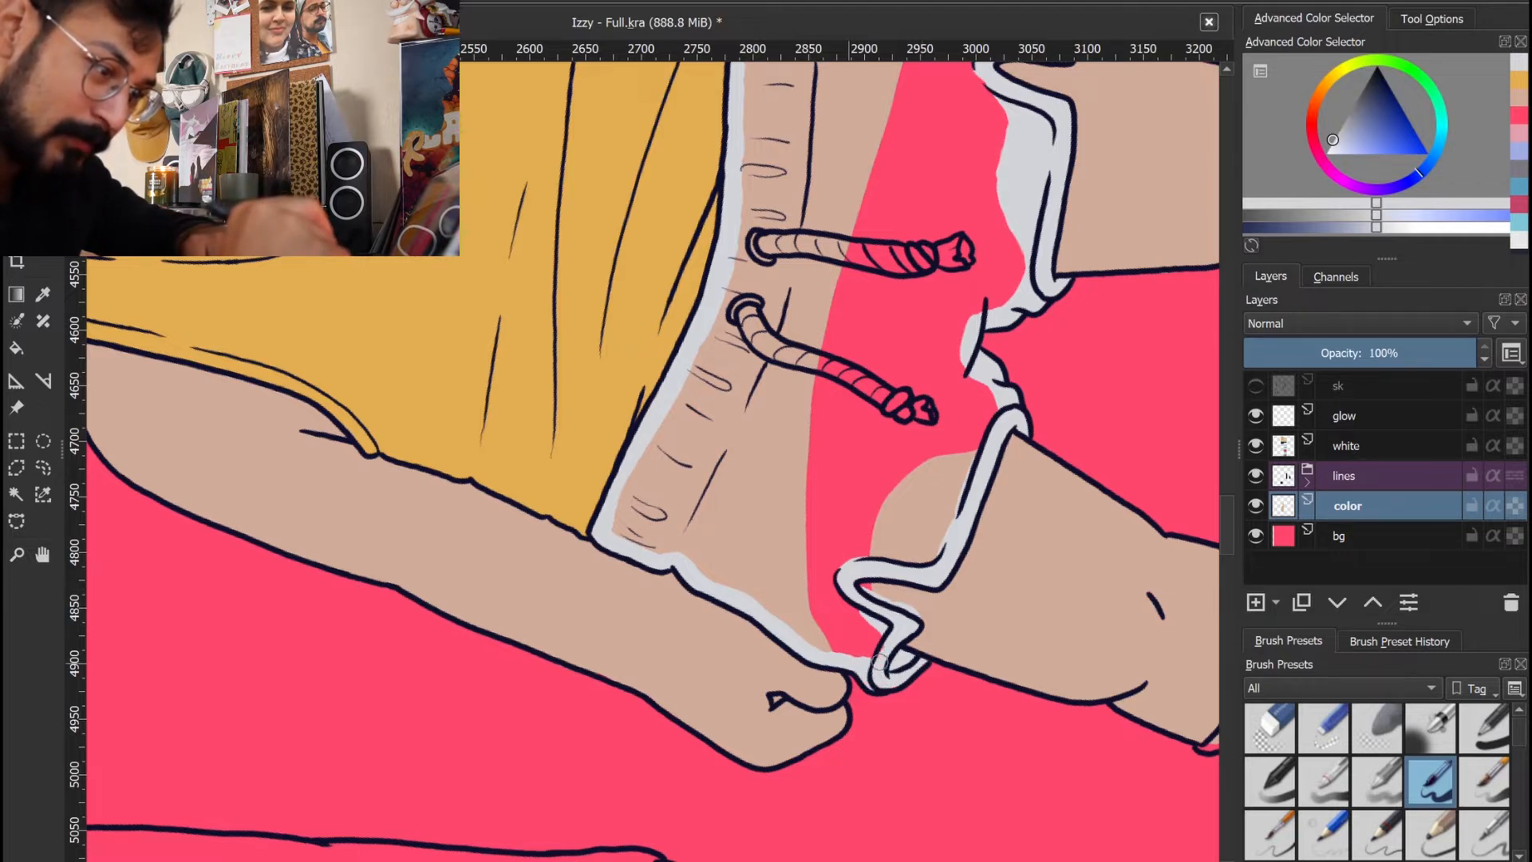
pyautogui.moveTo(872, 656); pyautogui.dragTo(878, 623)
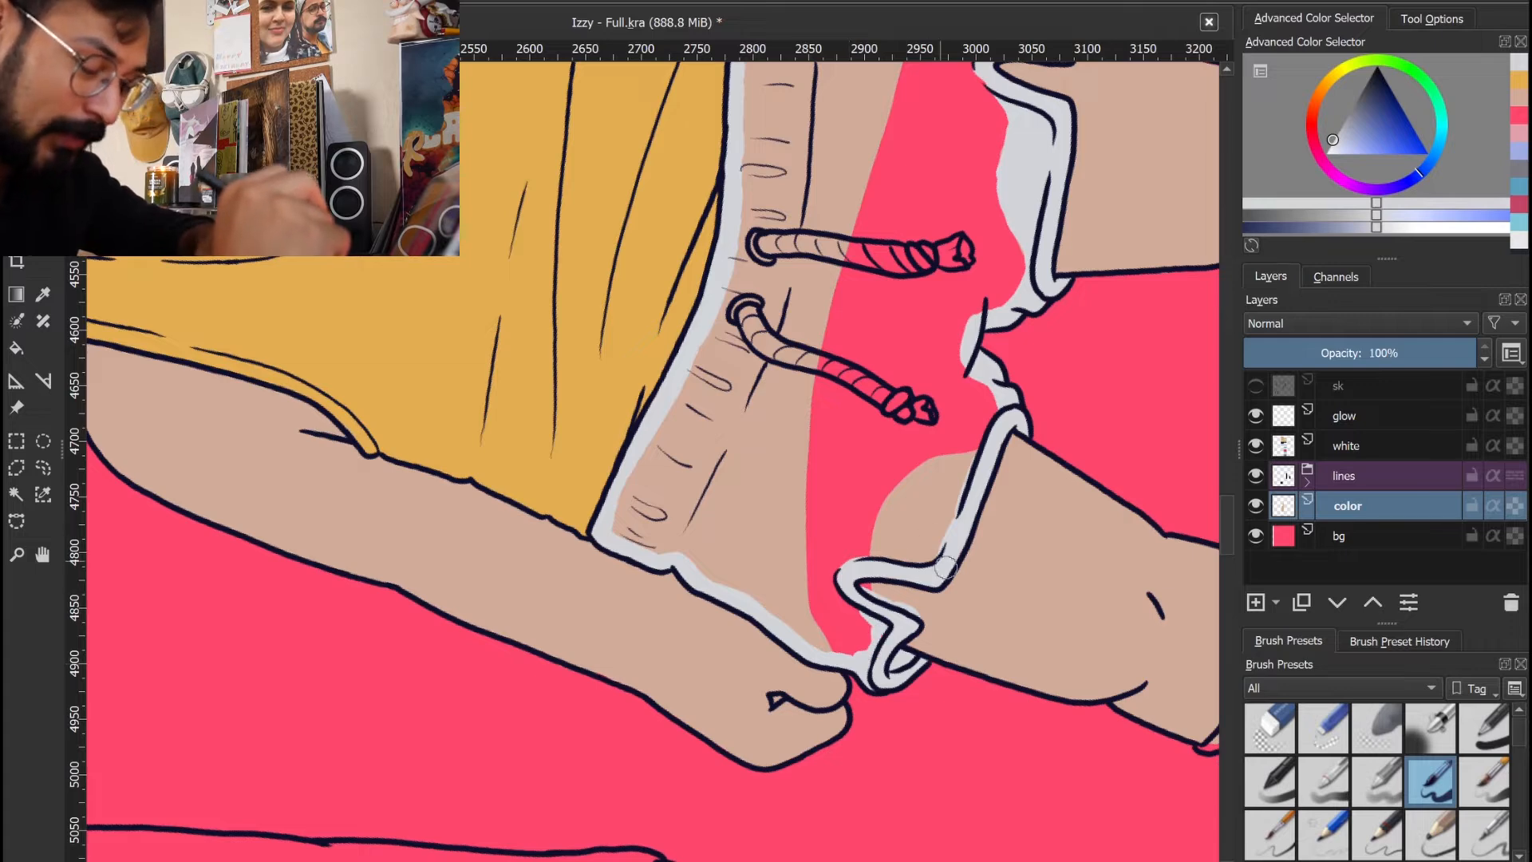
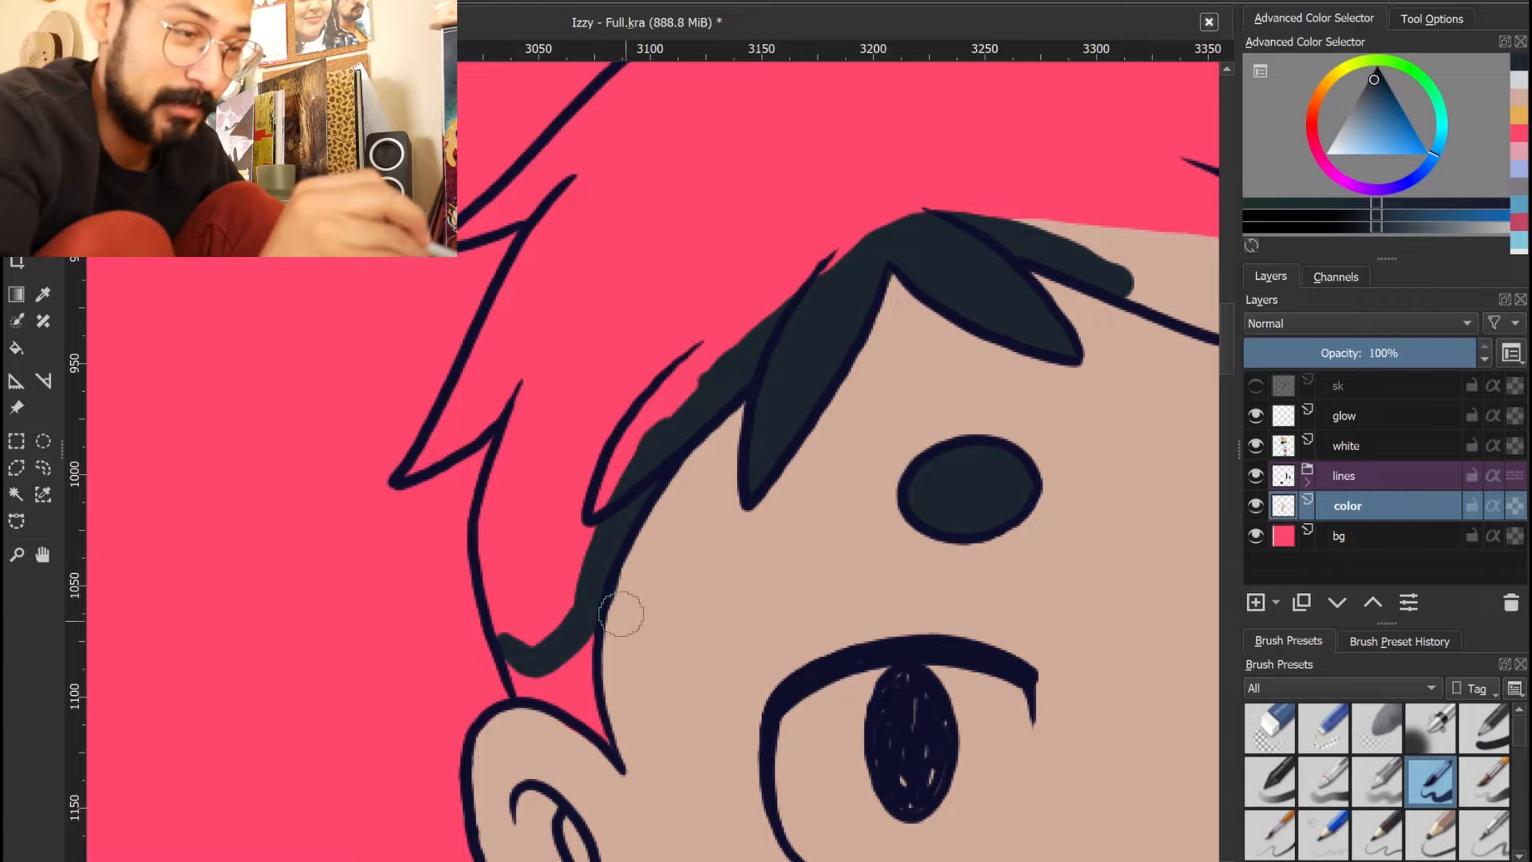
# Paint dark navy along the hairline beside the temple on the character's right side, above the ear
pyautogui.moveTo(619, 612); pyautogui.dragTo(630, 564)
pyautogui.keyDown('ctrl'); pyautogui.click(612, 552); pyautogui.keyUp('ctrl')
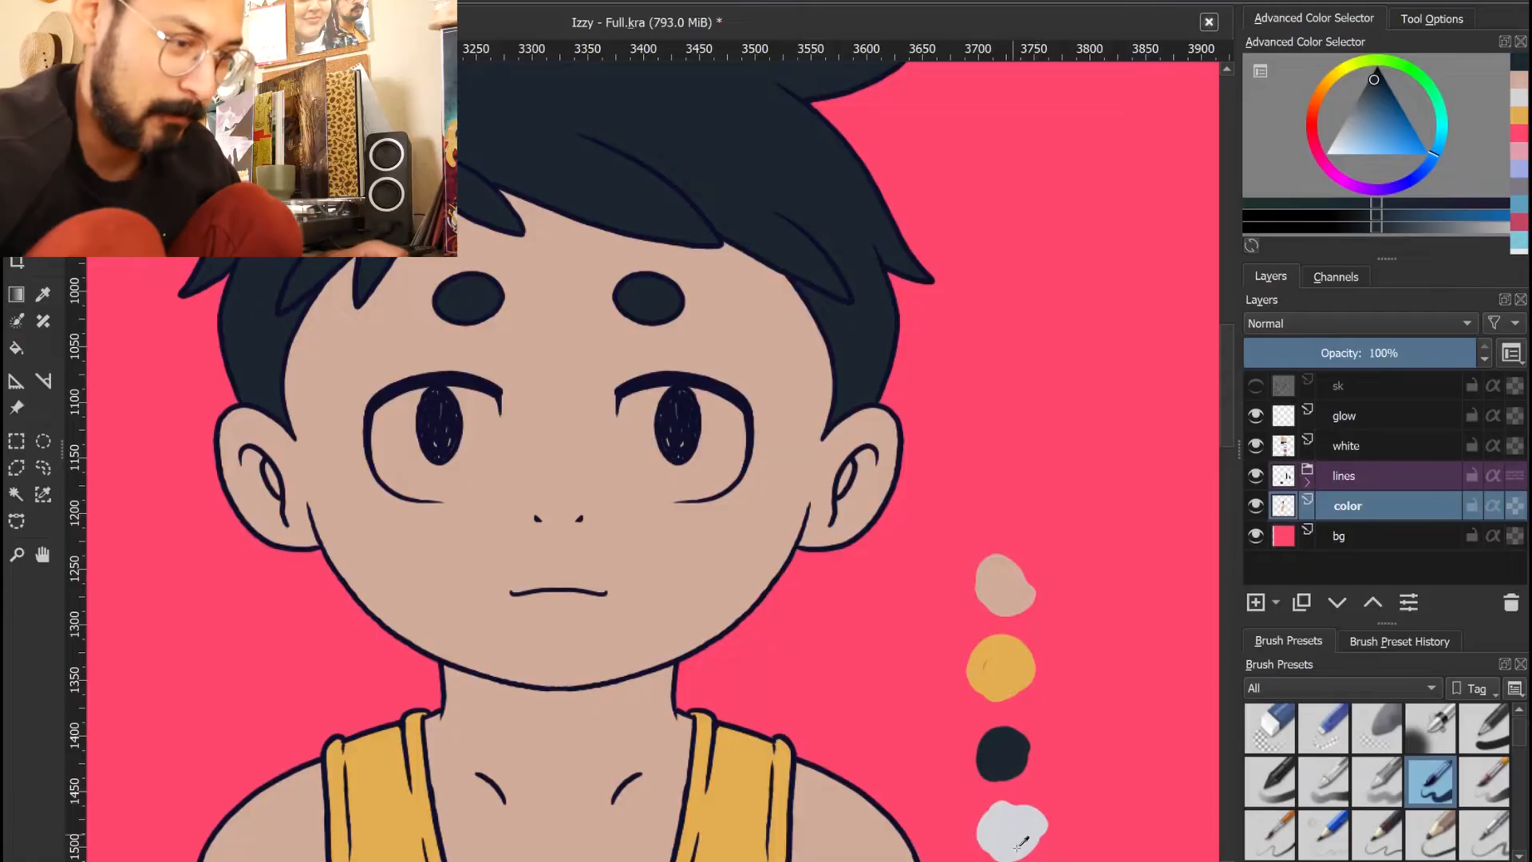
# Paint the front-view character's eye whites with the light grey swatch, mirroring the strokes across the face to start the second eye
pyautogui.keyDown('ctrl'); pyautogui.click(1020, 842); pyautogui.keyUp('ctrl')
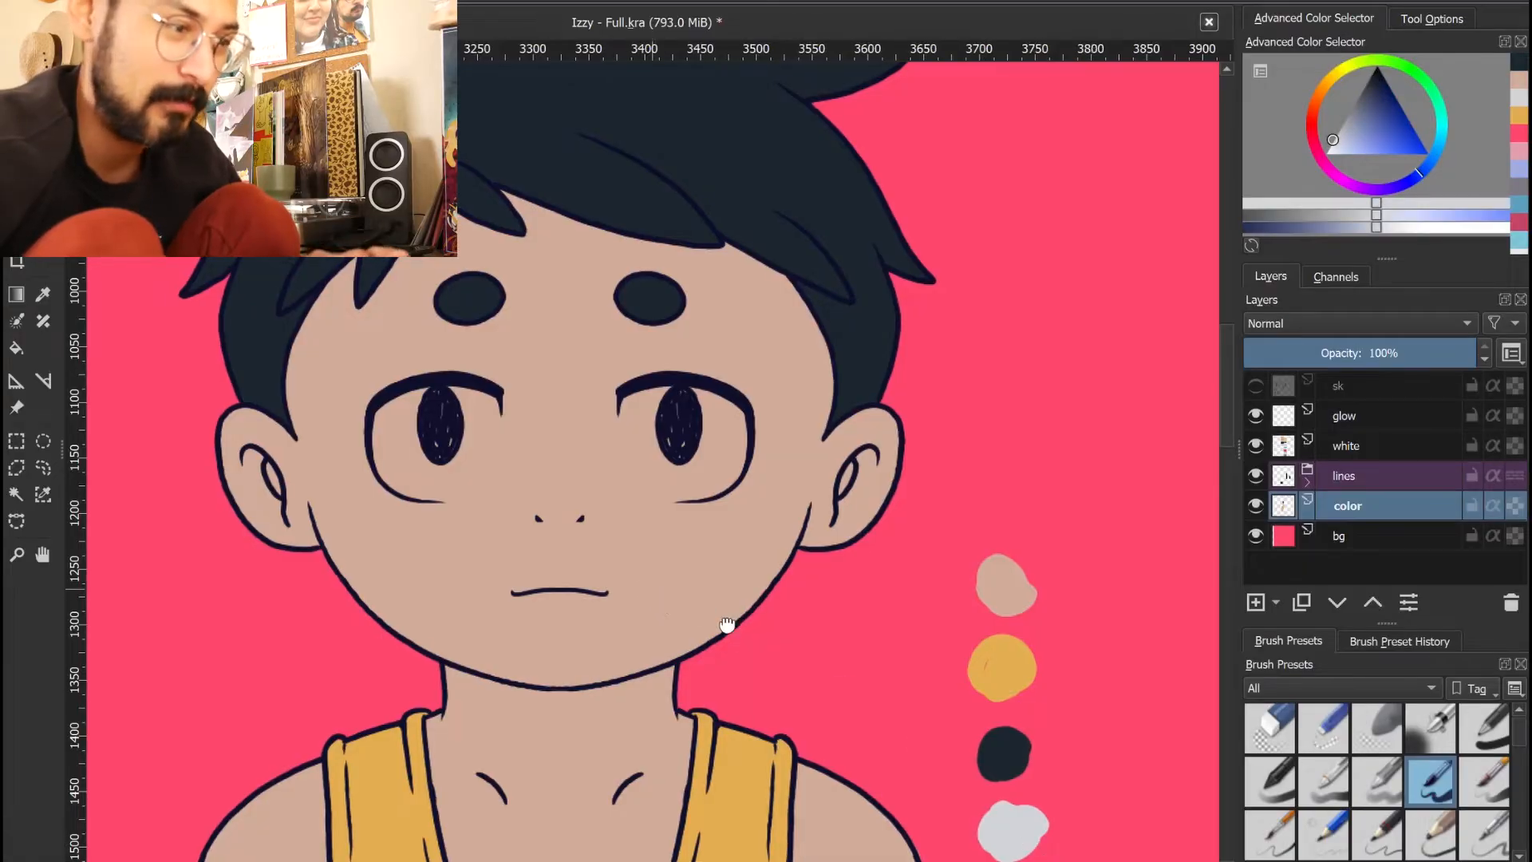
pyautogui.moveTo(707, 615); pyautogui.dragTo(836, 668)
pyautogui.scroll(2, 778, 521)
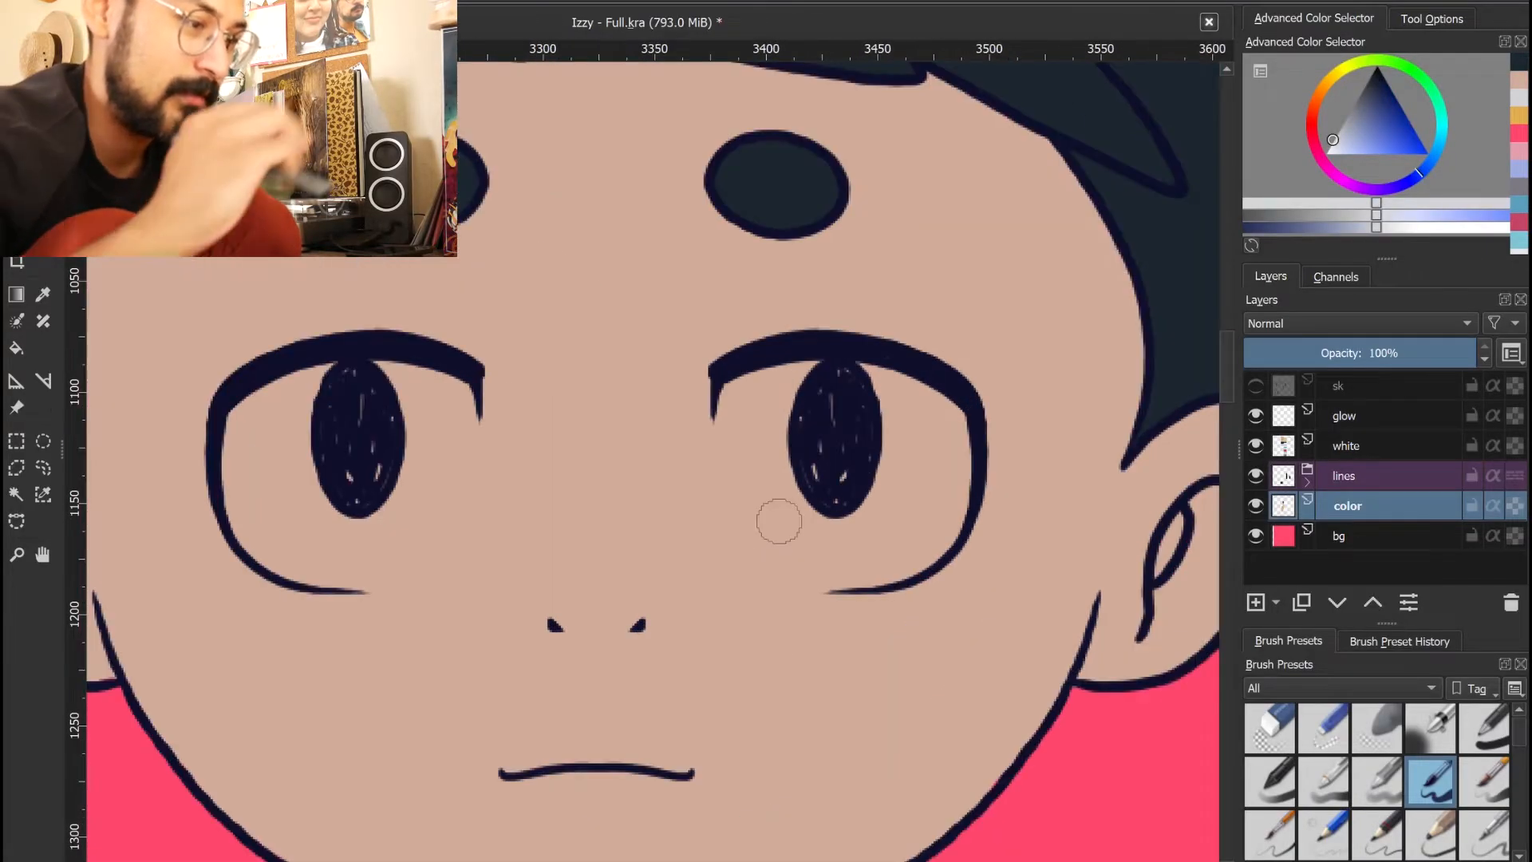
pyautogui.moveTo(770, 426)
pyautogui.mouseDown()
pyautogui.moveTo(792, 519)
pyautogui.moveTo(877, 561)
pyautogui.mouseUp()
pyautogui.moveTo(758, 421)
pyautogui.mouseDown()
pyautogui.moveTo(734, 389)
pyautogui.moveTo(798, 390)
pyautogui.mouseUp()
pyautogui.moveTo(895, 391)
pyautogui.mouseDown()
pyautogui.moveTo(846, 376)
pyautogui.moveTo(939, 403)
pyautogui.moveTo(959, 449)
pyautogui.moveTo(946, 518)
pyautogui.moveTo(882, 563)
pyautogui.moveTo(924, 555)
pyautogui.moveTo(950, 455)
pyautogui.mouseUp()
pyautogui.press('m')
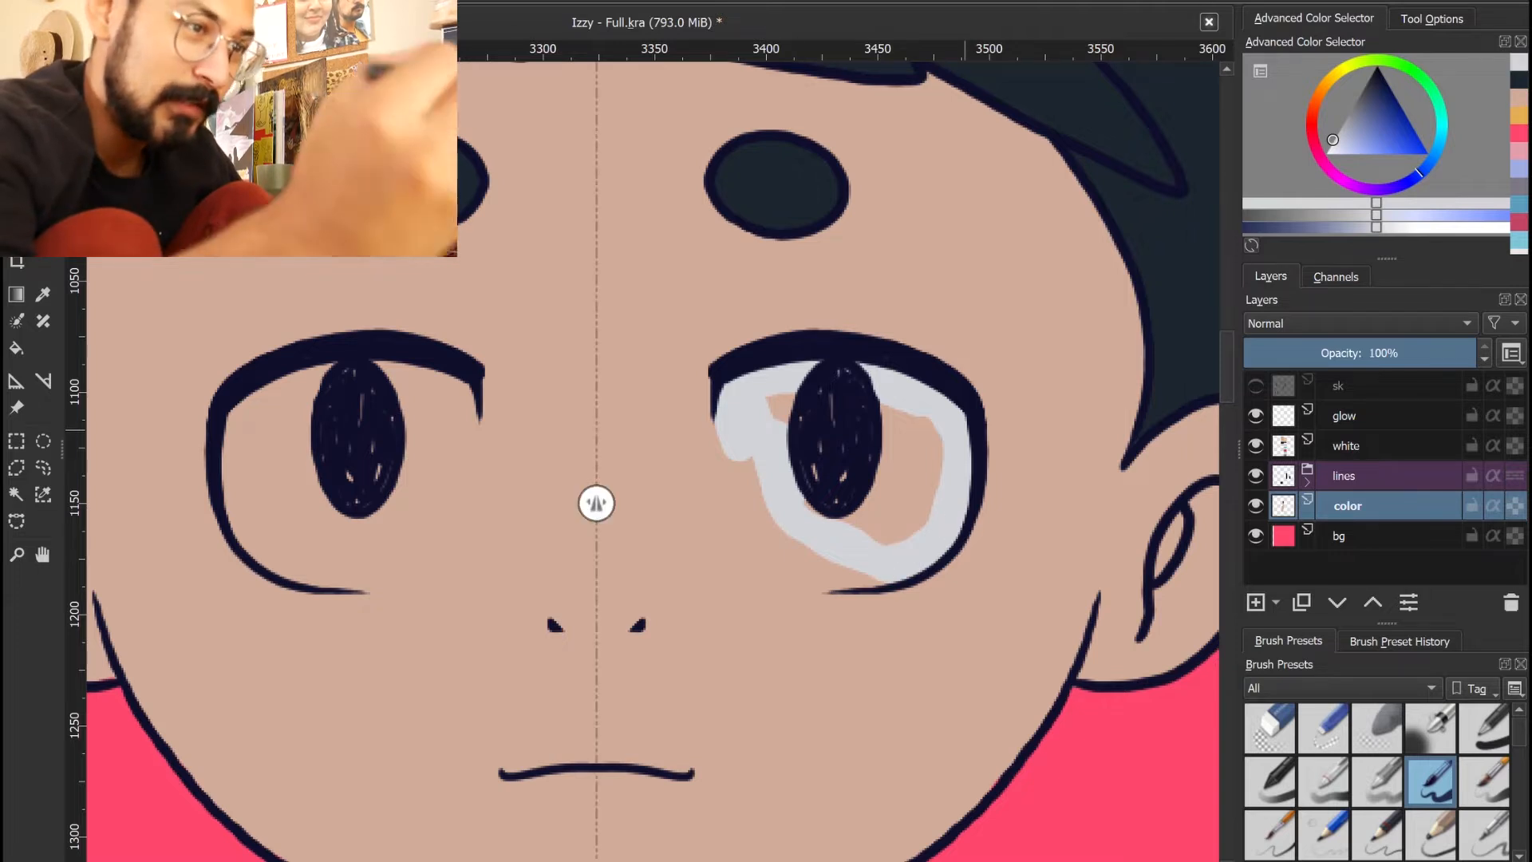
pyautogui.moveTo(764, 516)
pyautogui.mouseDown()
pyautogui.moveTo(735, 400)
pyautogui.moveTo(737, 476)
pyautogui.moveTo(770, 546)
pyautogui.moveTo(884, 568)
pyautogui.moveTo(791, 560)
pyautogui.moveTo(825, 570)
pyautogui.moveTo(838, 571)
pyautogui.moveTo(771, 546)
pyautogui.moveTo(732, 478)
pyautogui.moveTo(731, 386)
pyautogui.mouseUp()
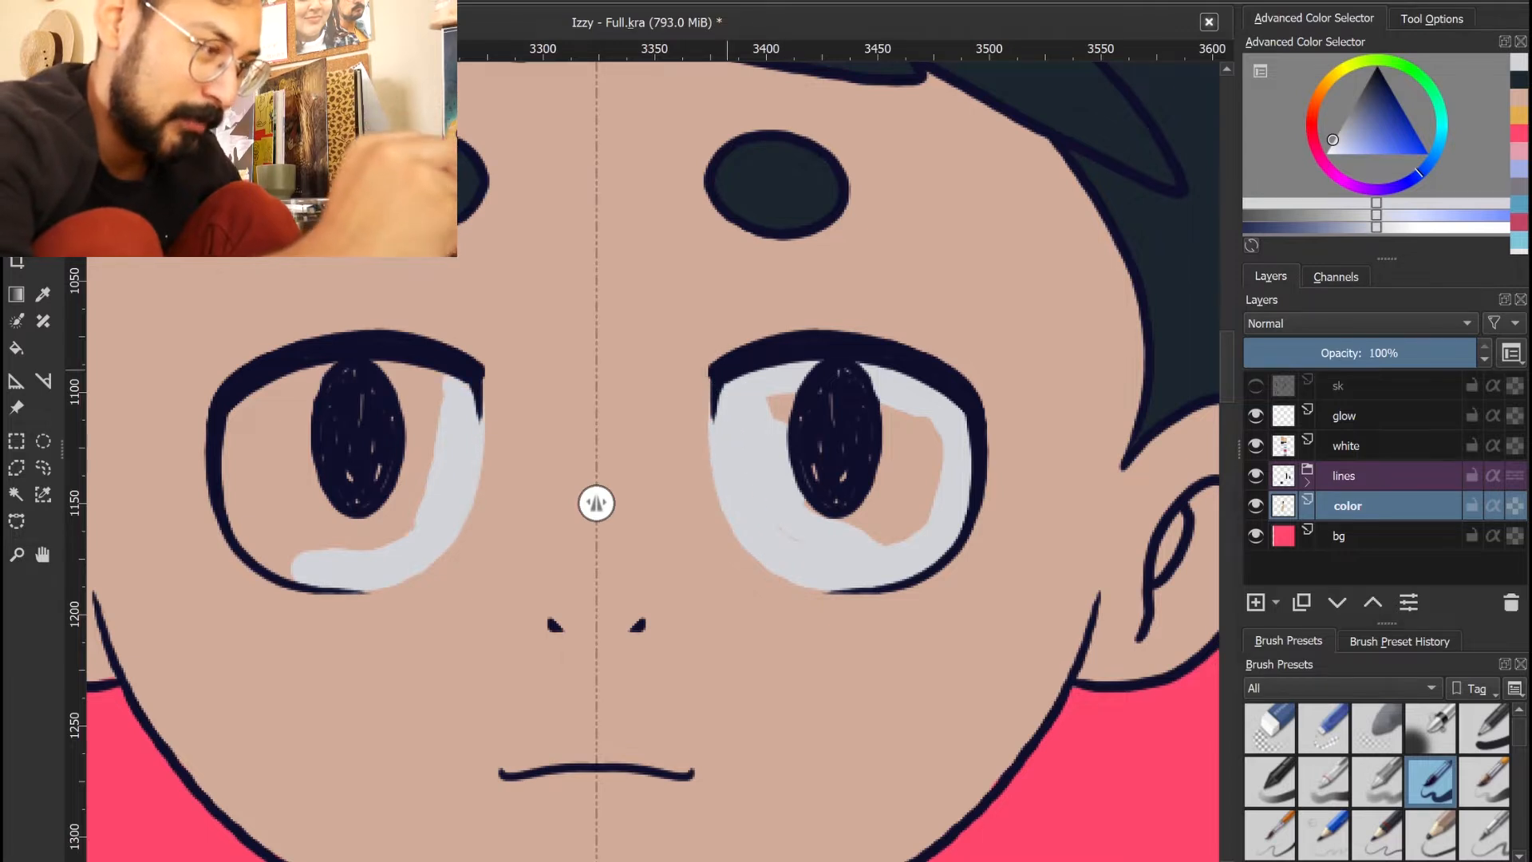
# Trim the inner edges of the eyes with the skin colour, and fill the remaining eye whites with light grey
pyautogui.keyDown('ctrl'); pyautogui.click(773, 592); pyautogui.keyUp('ctrl')
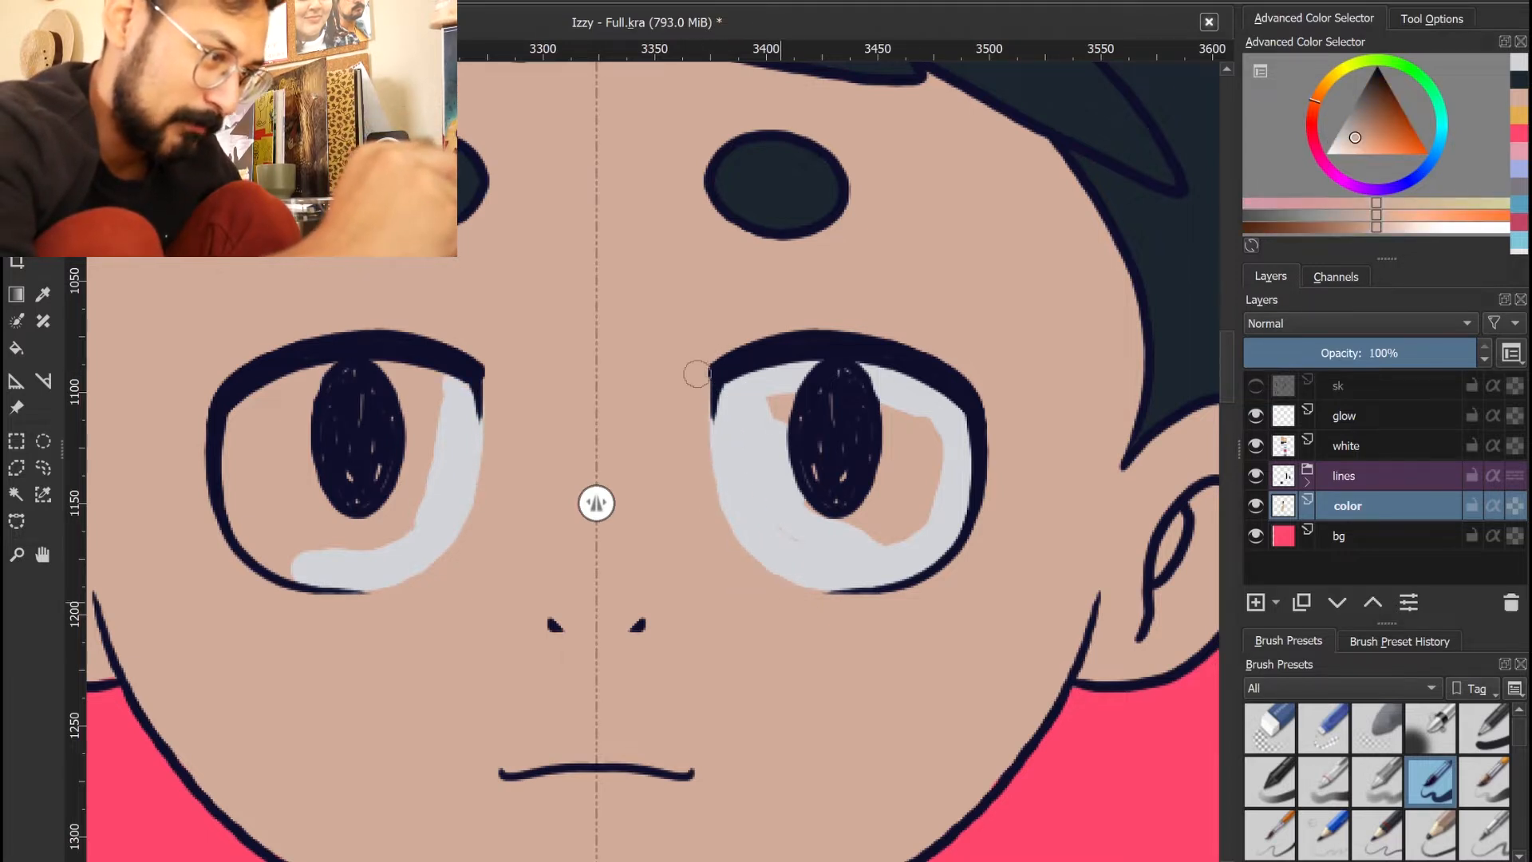
pyautogui.moveTo(704, 474); pyautogui.dragTo(698, 408)
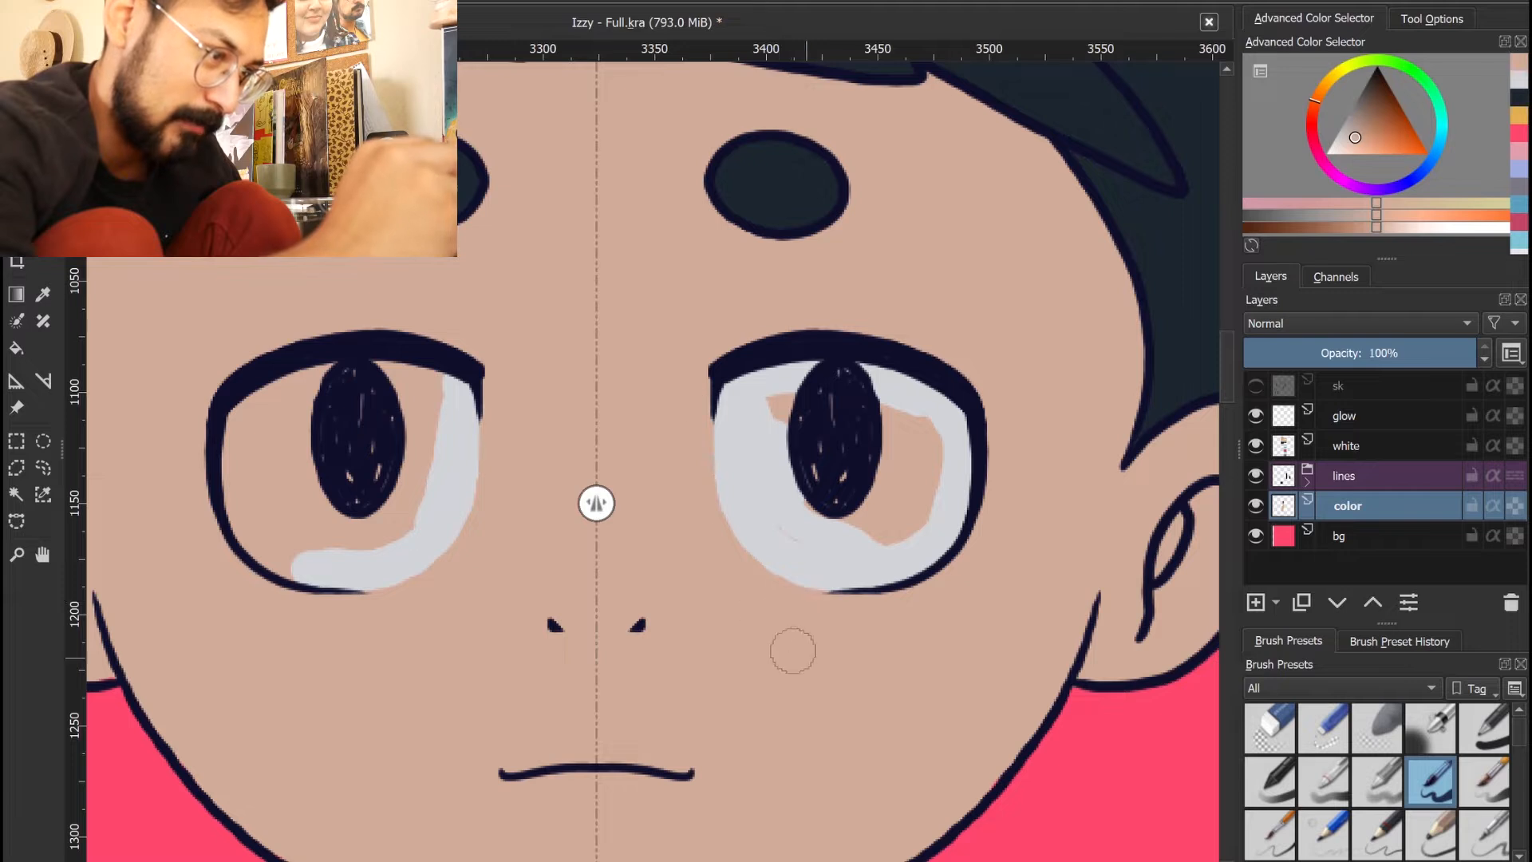
pyautogui.keyDown('ctrl'); pyautogui.click(775, 487); pyautogui.keyUp('ctrl')
pyautogui.moveTo(774, 486)
pyautogui.mouseDown()
pyautogui.moveTo(810, 540)
pyautogui.moveTo(783, 414)
pyautogui.moveTo(817, 519)
pyautogui.moveTo(772, 465)
pyautogui.moveTo(885, 487)
pyautogui.moveTo(926, 447)
pyautogui.moveTo(920, 479)
pyautogui.mouseUp()
pyautogui.moveTo(248, 447); pyautogui.dragTo(392, 480)
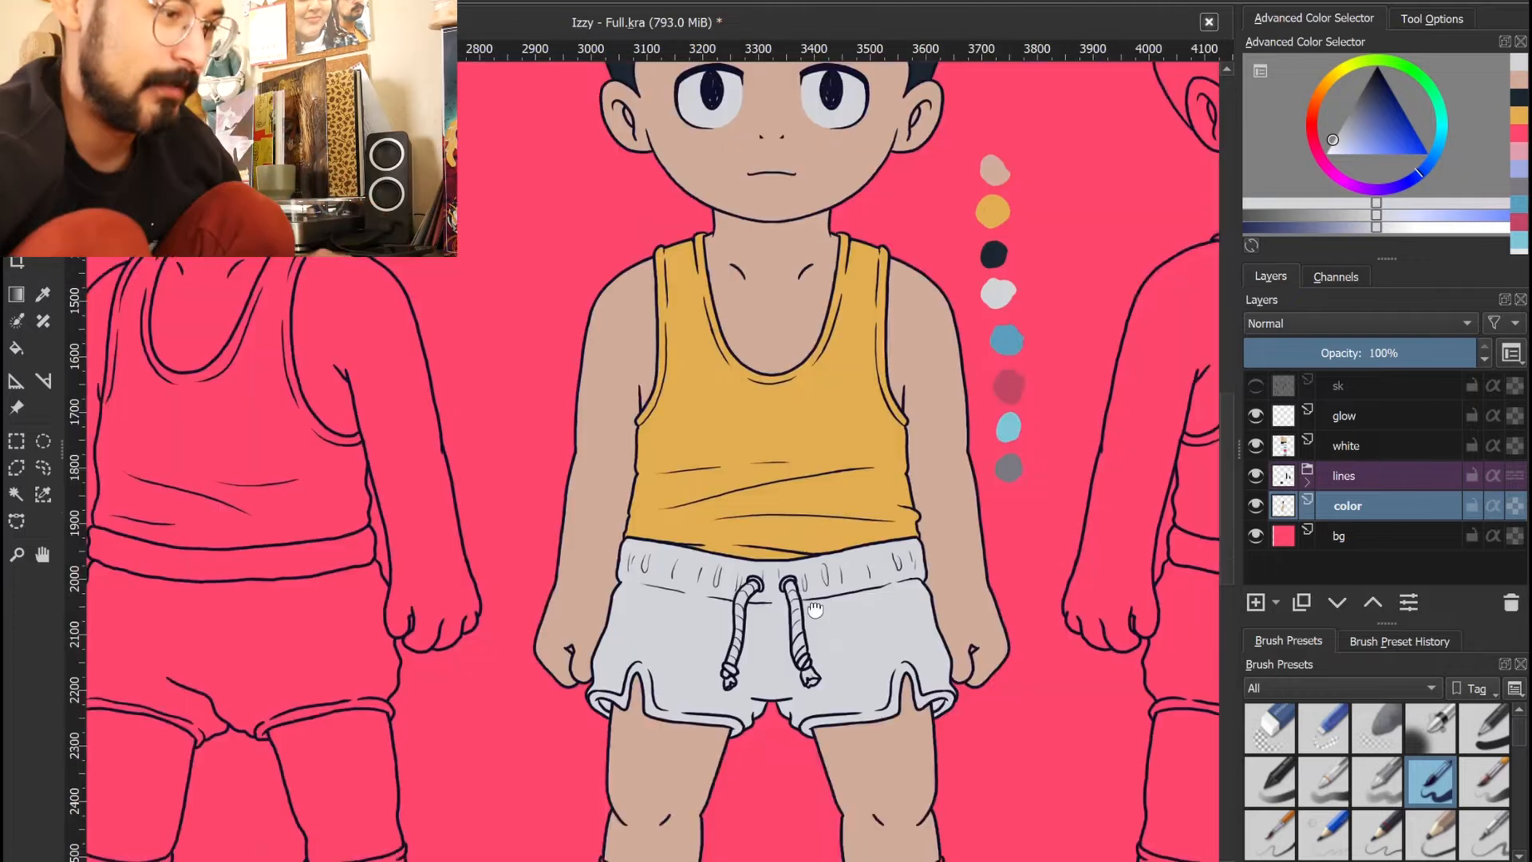
# Paint a crimson zigzag stripe across the tank top, from the hem on the character's right side up to the opposite armhole
pyautogui.moveTo(812, 606); pyautogui.dragTo(796, 718)
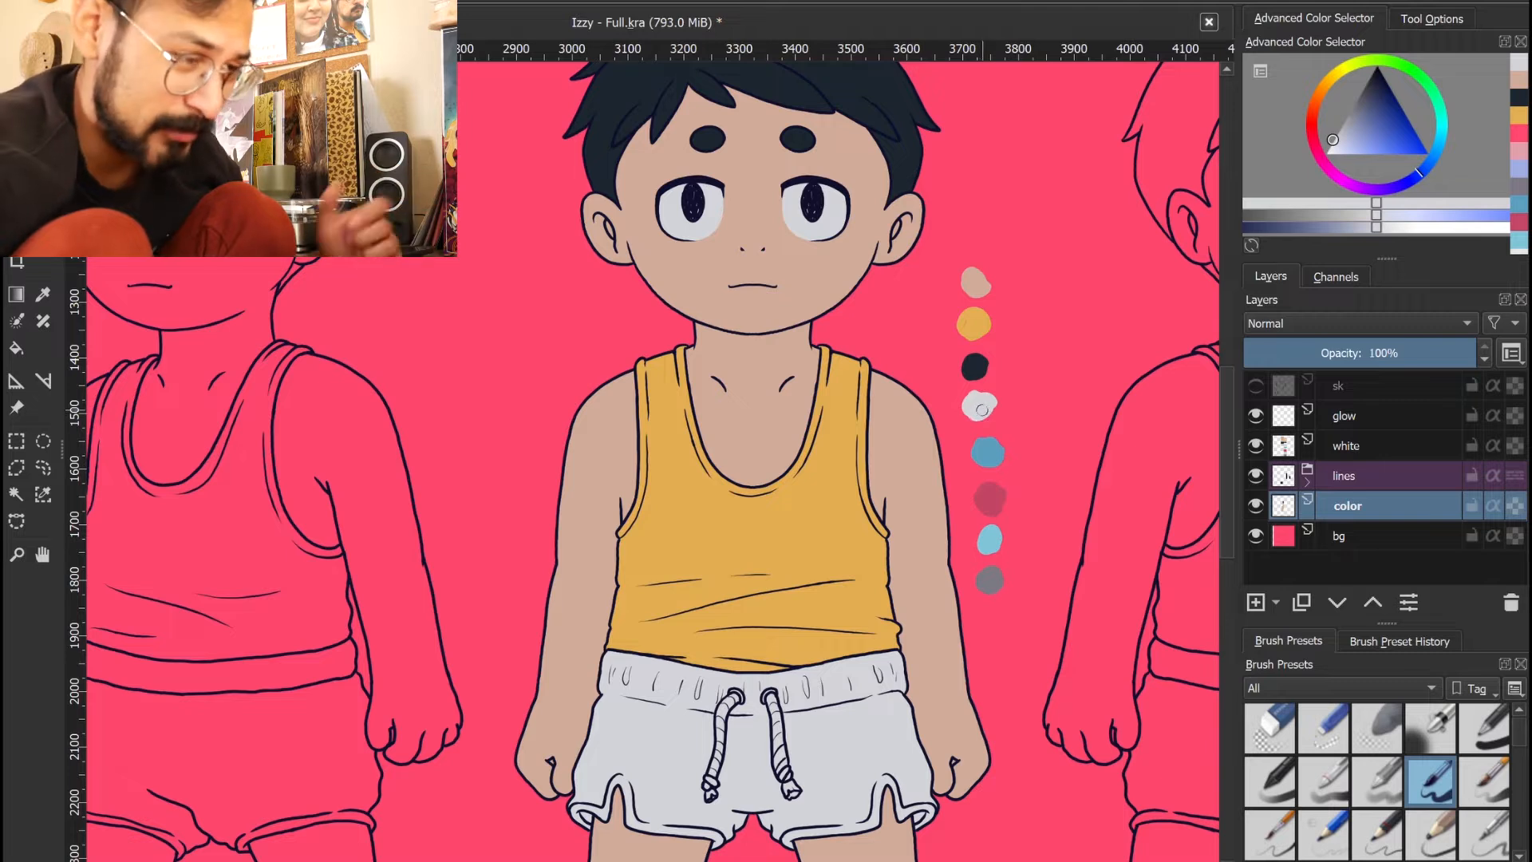
pyautogui.press('ctrl')
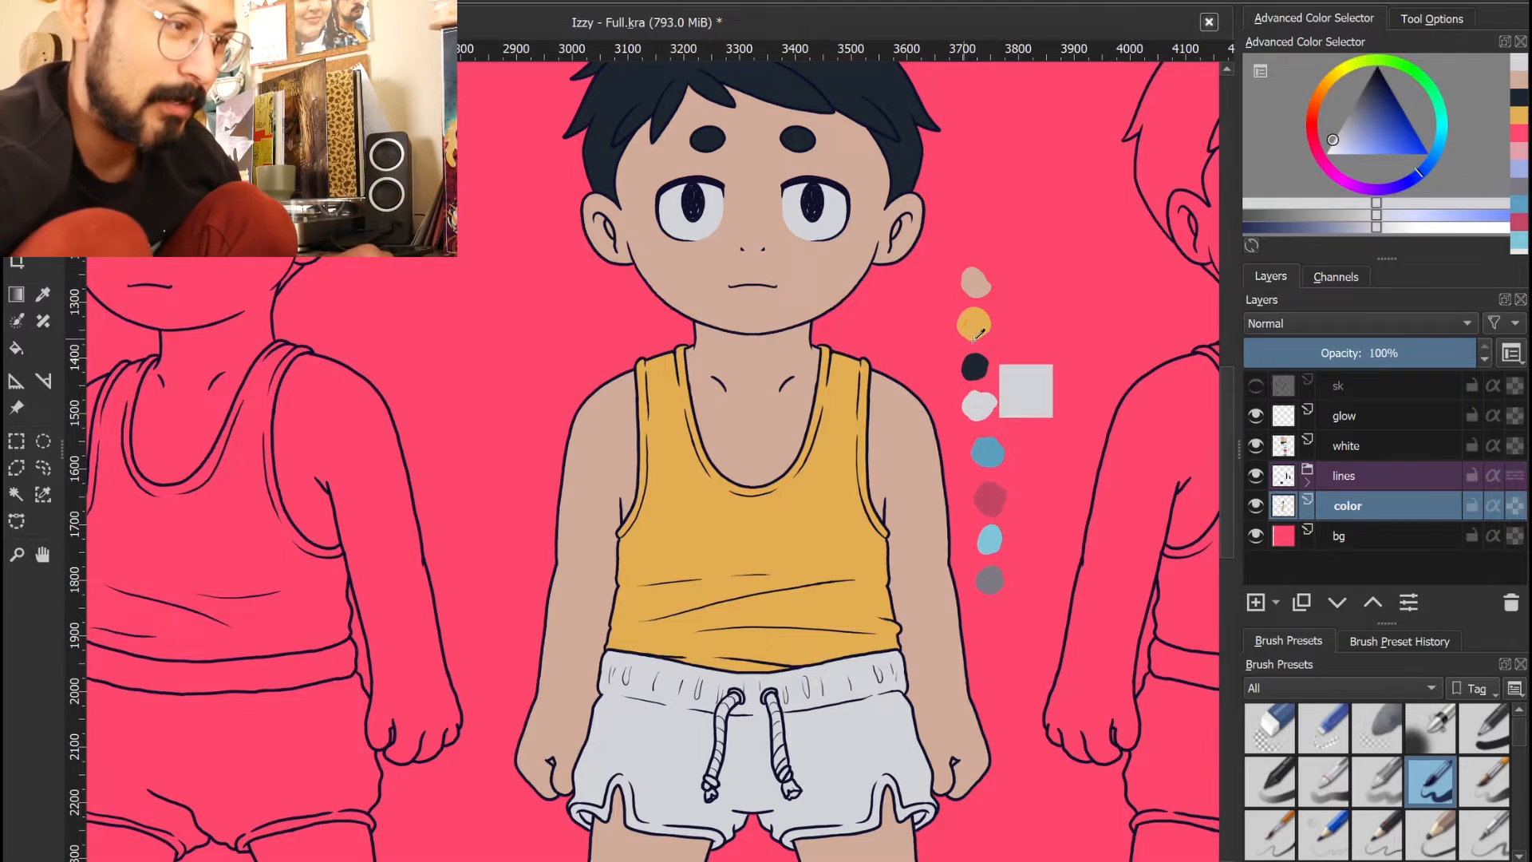
pyautogui.click(989, 499)
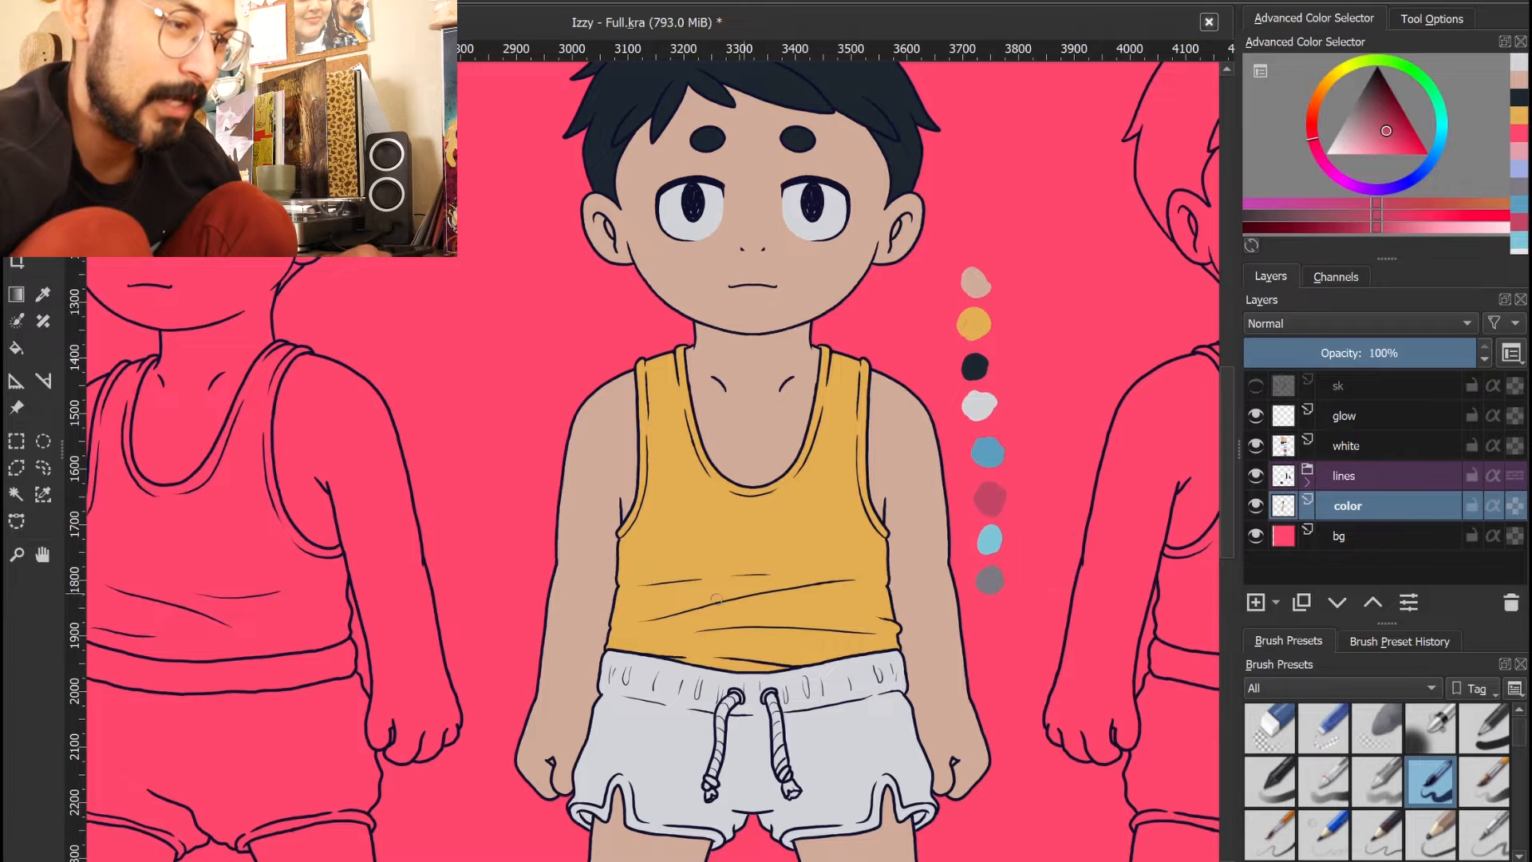
pyautogui.scroll(2, 715, 598)
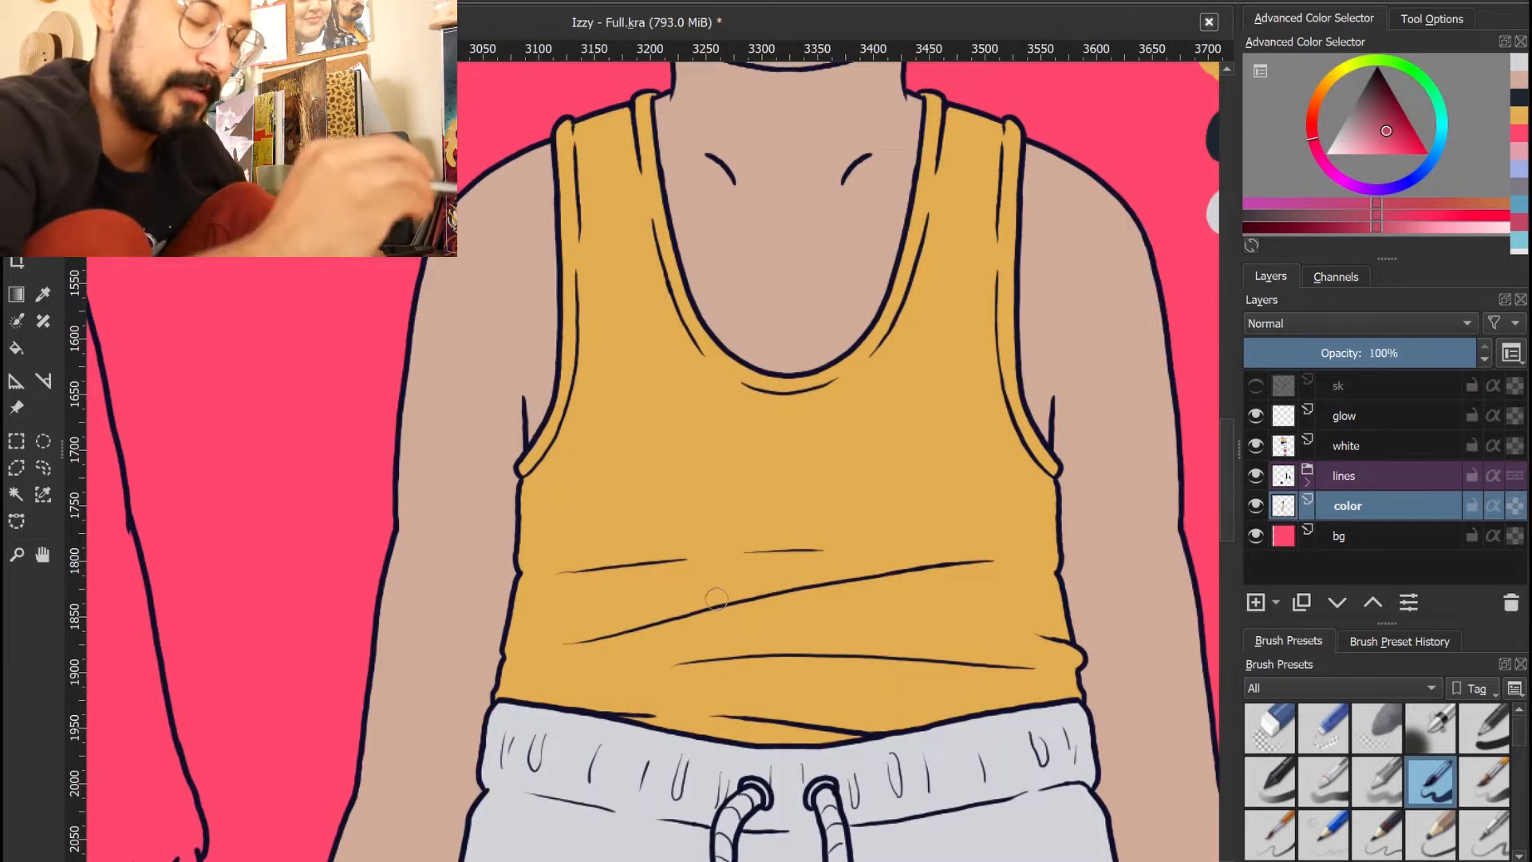
pyautogui.moveTo(650, 630)
pyautogui.mouseDown()
pyautogui.moveTo(688, 607)
pyautogui.moveTo(784, 627)
pyautogui.moveTo(809, 525)
pyautogui.moveTo(1008, 350)
pyautogui.mouseUp()
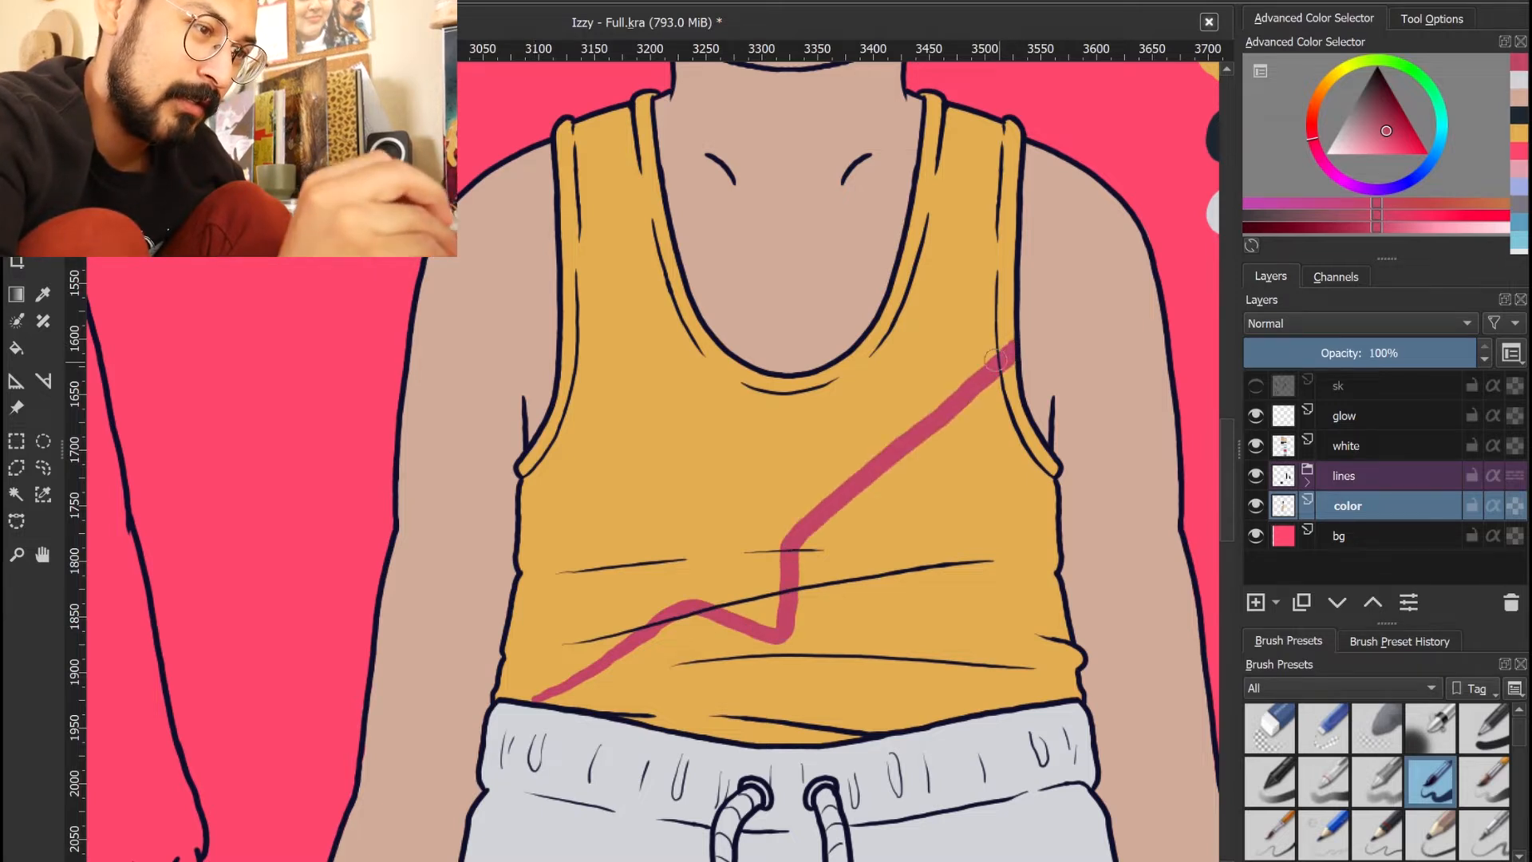
pyautogui.moveTo(1108, 480); pyautogui.dragTo(939, 572)
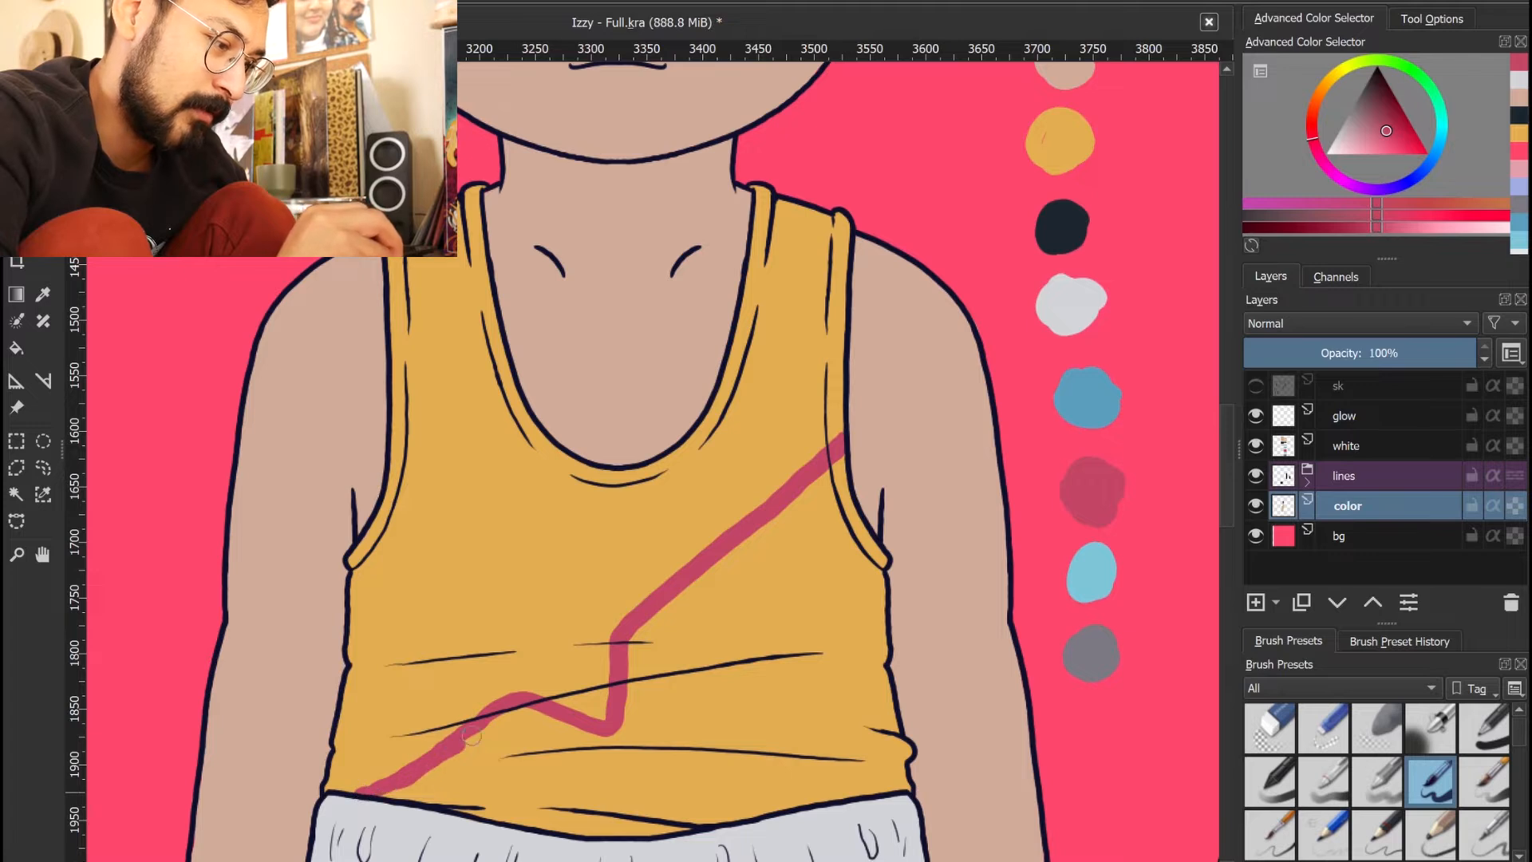
pyautogui.moveTo(417, 773)
pyautogui.mouseDown()
pyautogui.moveTo(512, 725)
pyautogui.moveTo(634, 750)
pyautogui.moveTo(841, 451)
pyautogui.mouseUp()
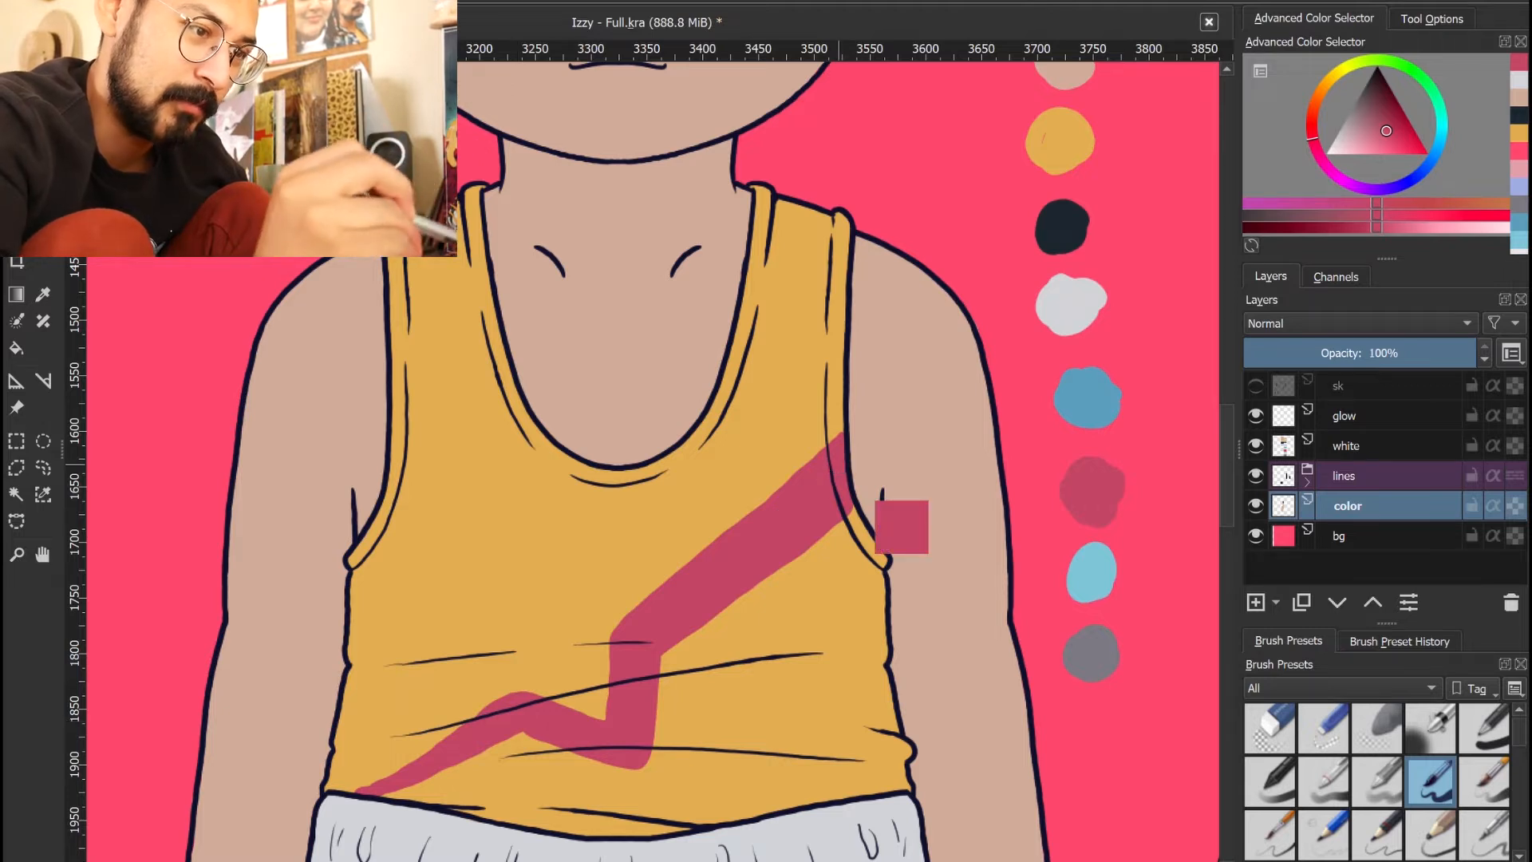
# Paint a light blue zigzag stripe directly below the crimson one, using the light blue swatch
pyautogui.keyDown('ctrl'); pyautogui.click(1105, 576); pyautogui.keyUp('ctrl')
pyautogui.moveTo(385, 794); pyautogui.dragTo(853, 547)
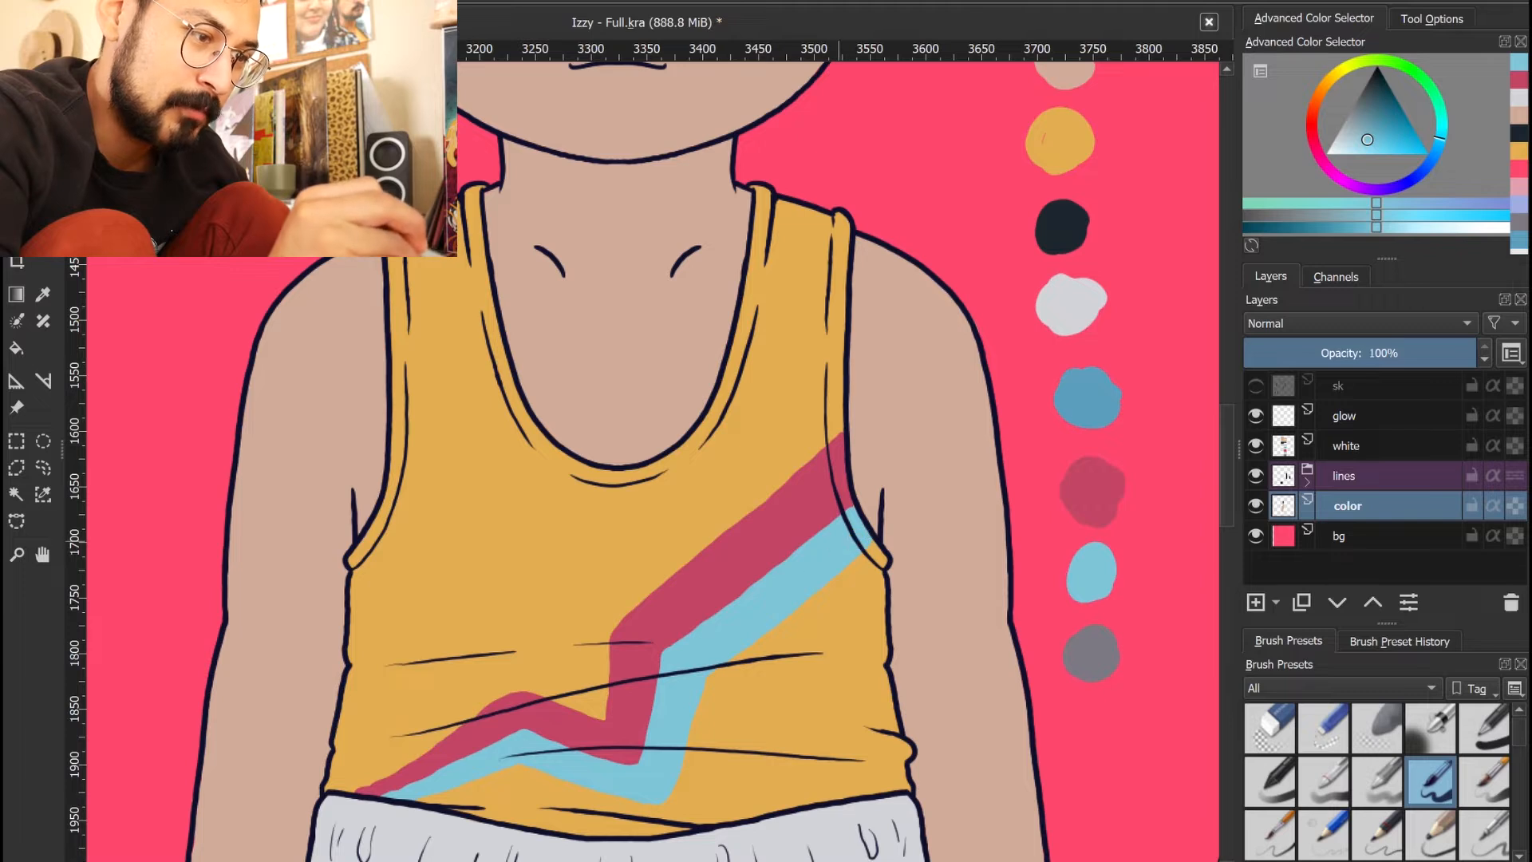
# Paint a thin medium blue stripe beneath the light blue zigzag with the canvas rotated, ending near the armhole, and reset the rotation
pyautogui.keyDown('ctrl'); pyautogui.click(1094, 406); pyautogui.keyUp('ctrl')
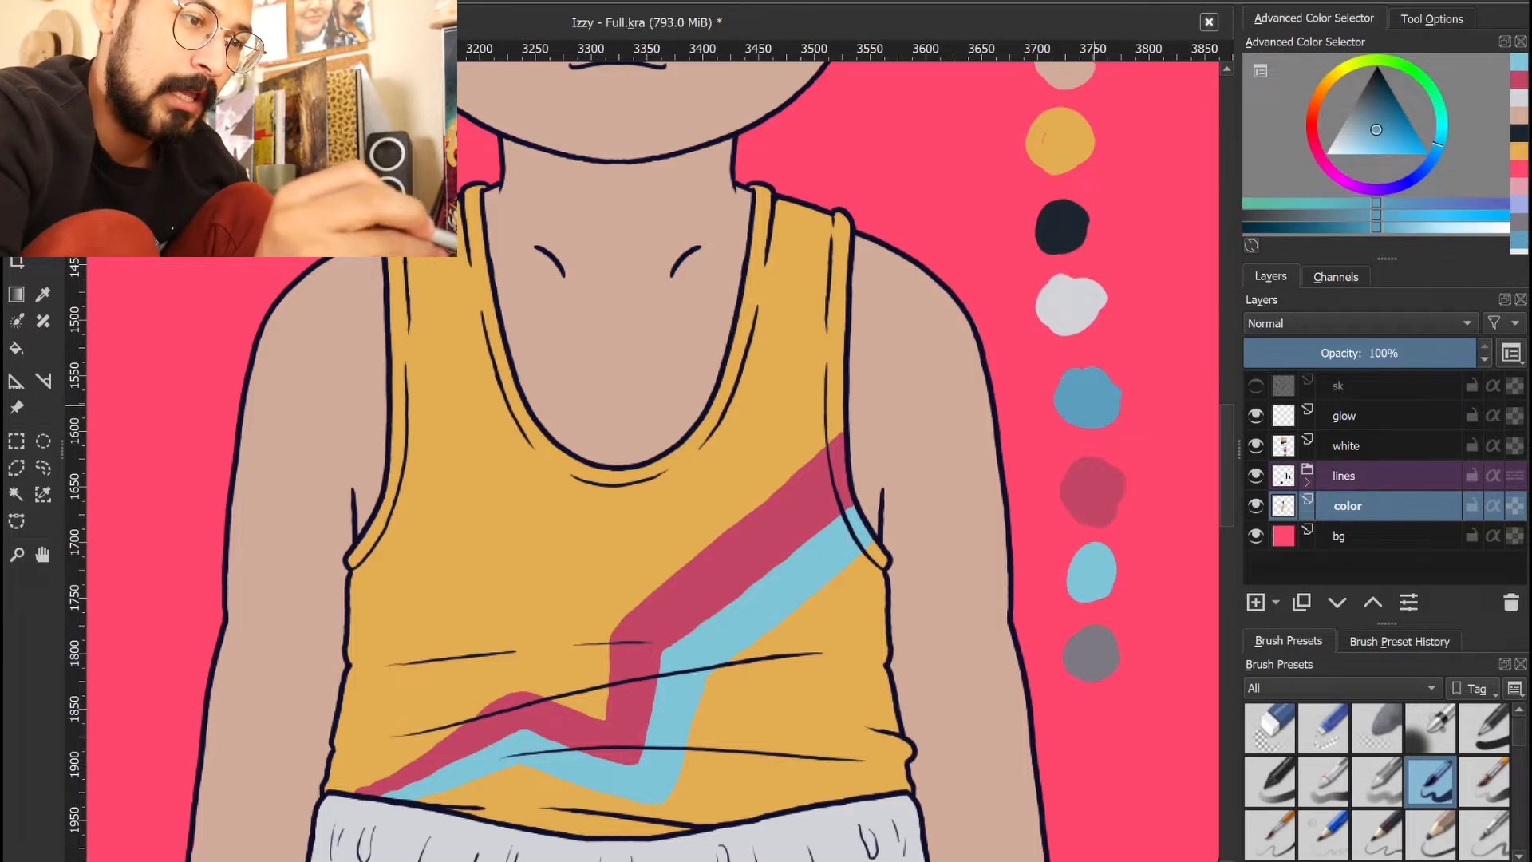
pyautogui.press('4')
pyautogui.press('4')
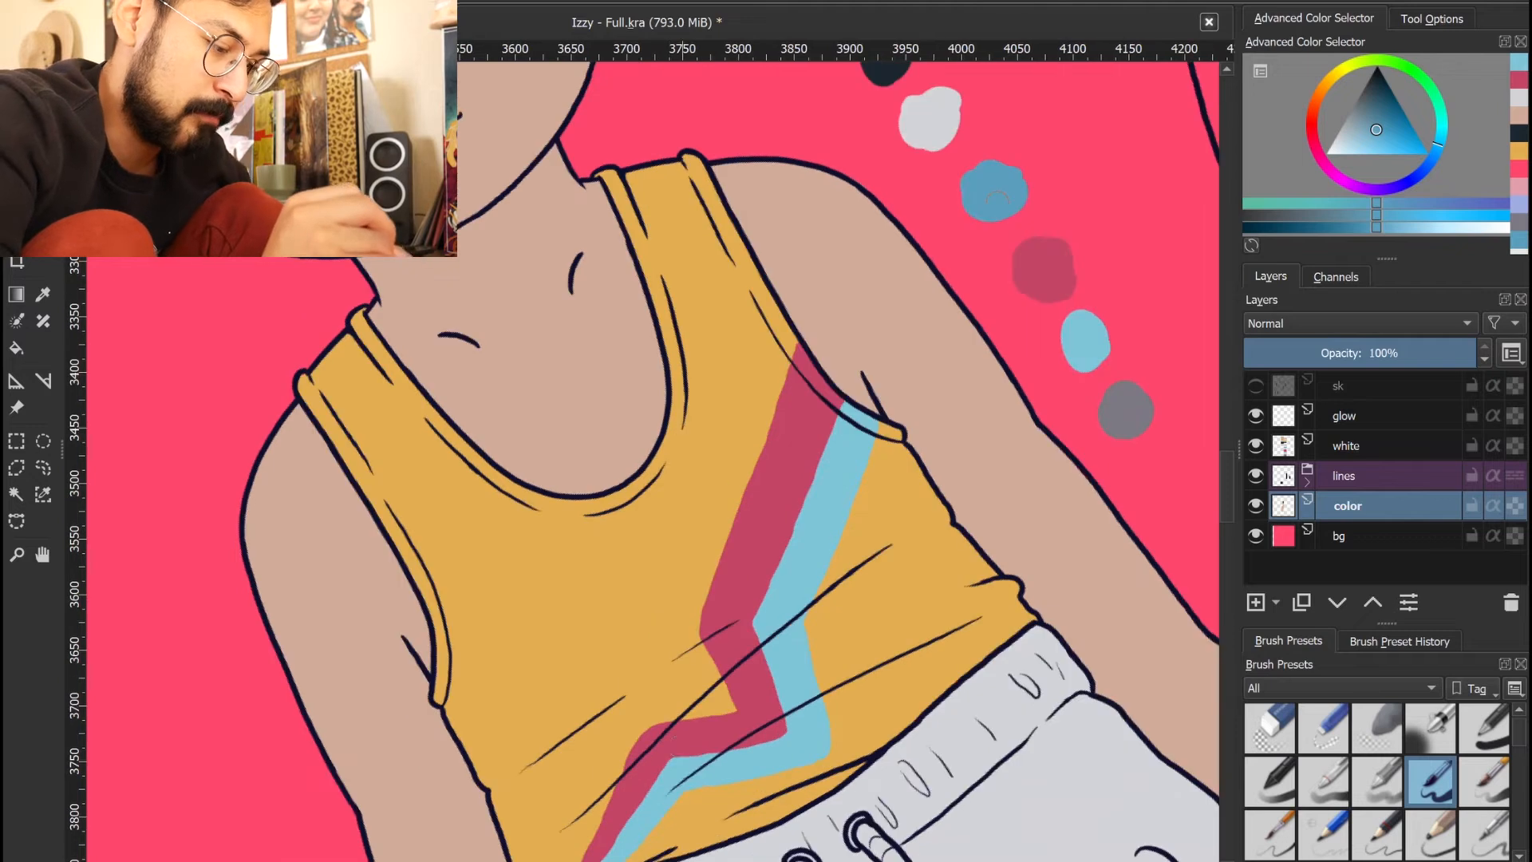
pyautogui.moveTo(726, 798)
pyautogui.mouseDown()
pyautogui.moveTo(729, 655)
pyautogui.moveTo(642, 722)
pyautogui.moveTo(682, 667)
pyautogui.moveTo(842, 622)
pyautogui.mouseUp()
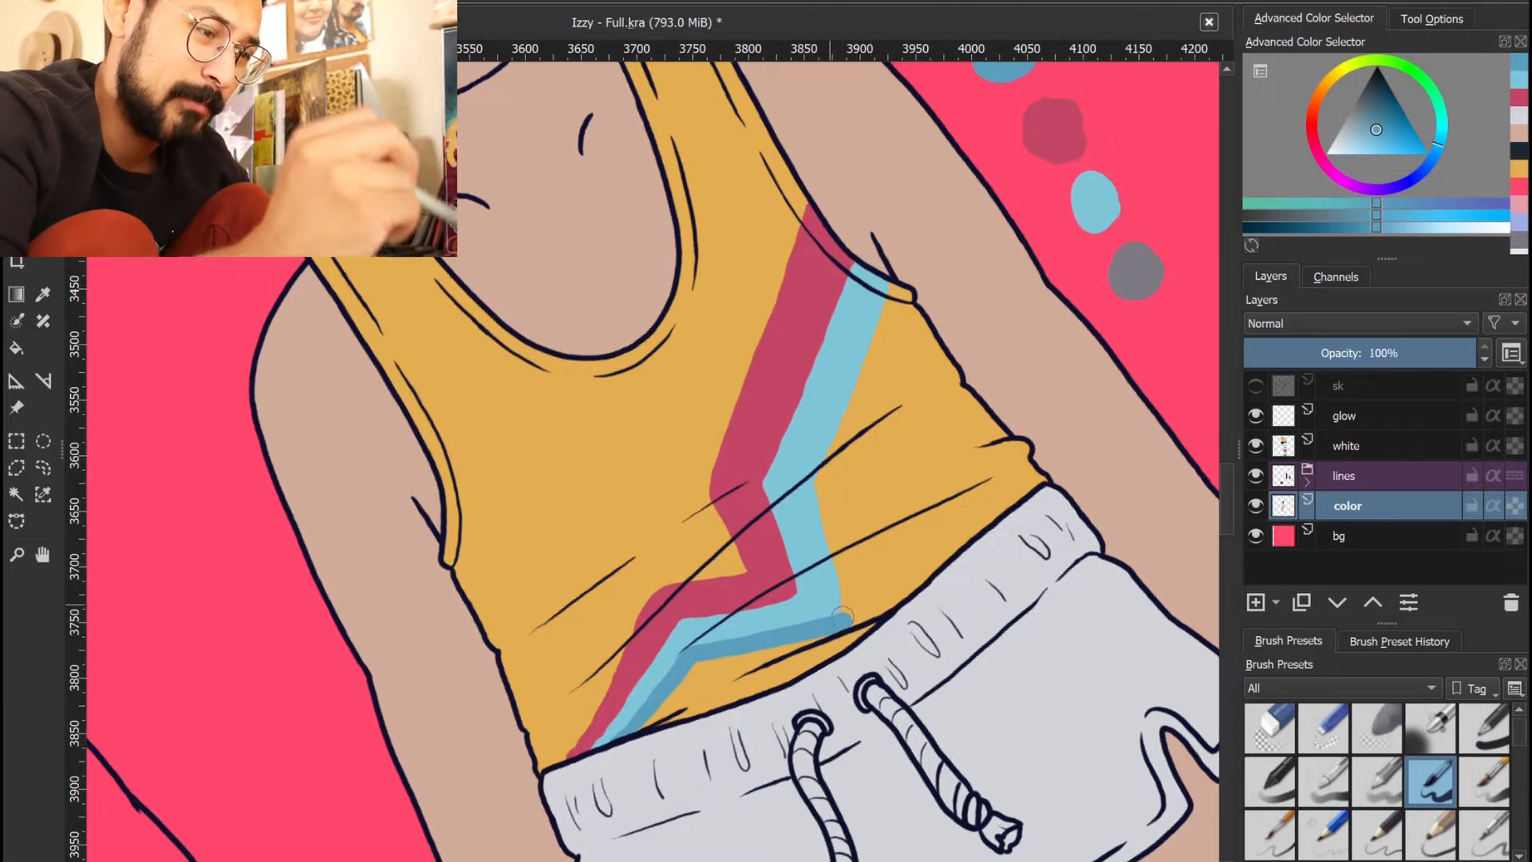
pyautogui.moveTo(844, 613); pyautogui.dragTo(821, 499)
pyautogui.moveTo(833, 444); pyautogui.dragTo(900, 325)
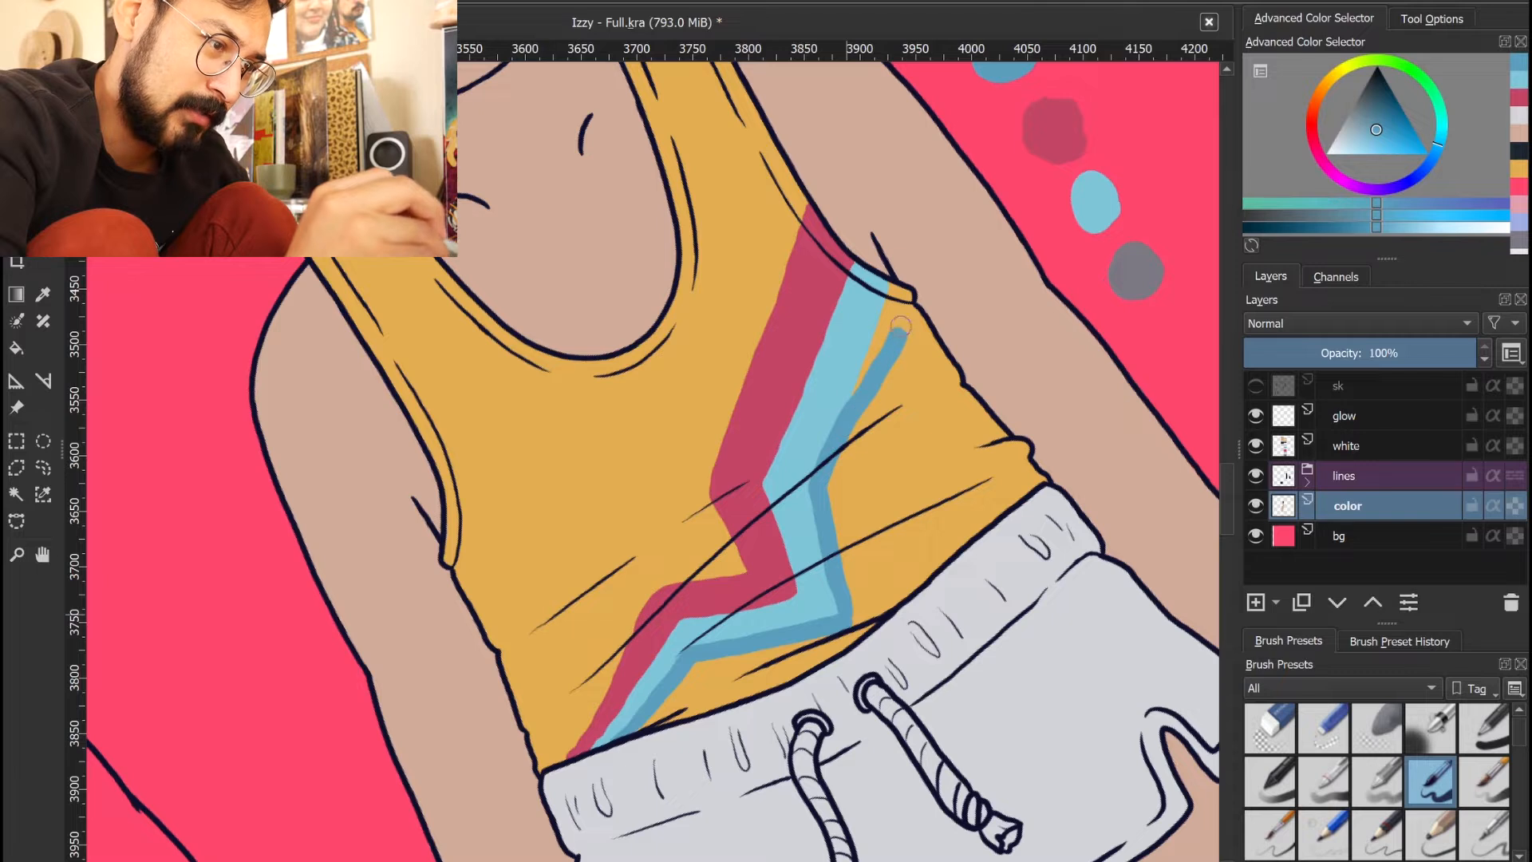
pyautogui.press('5')
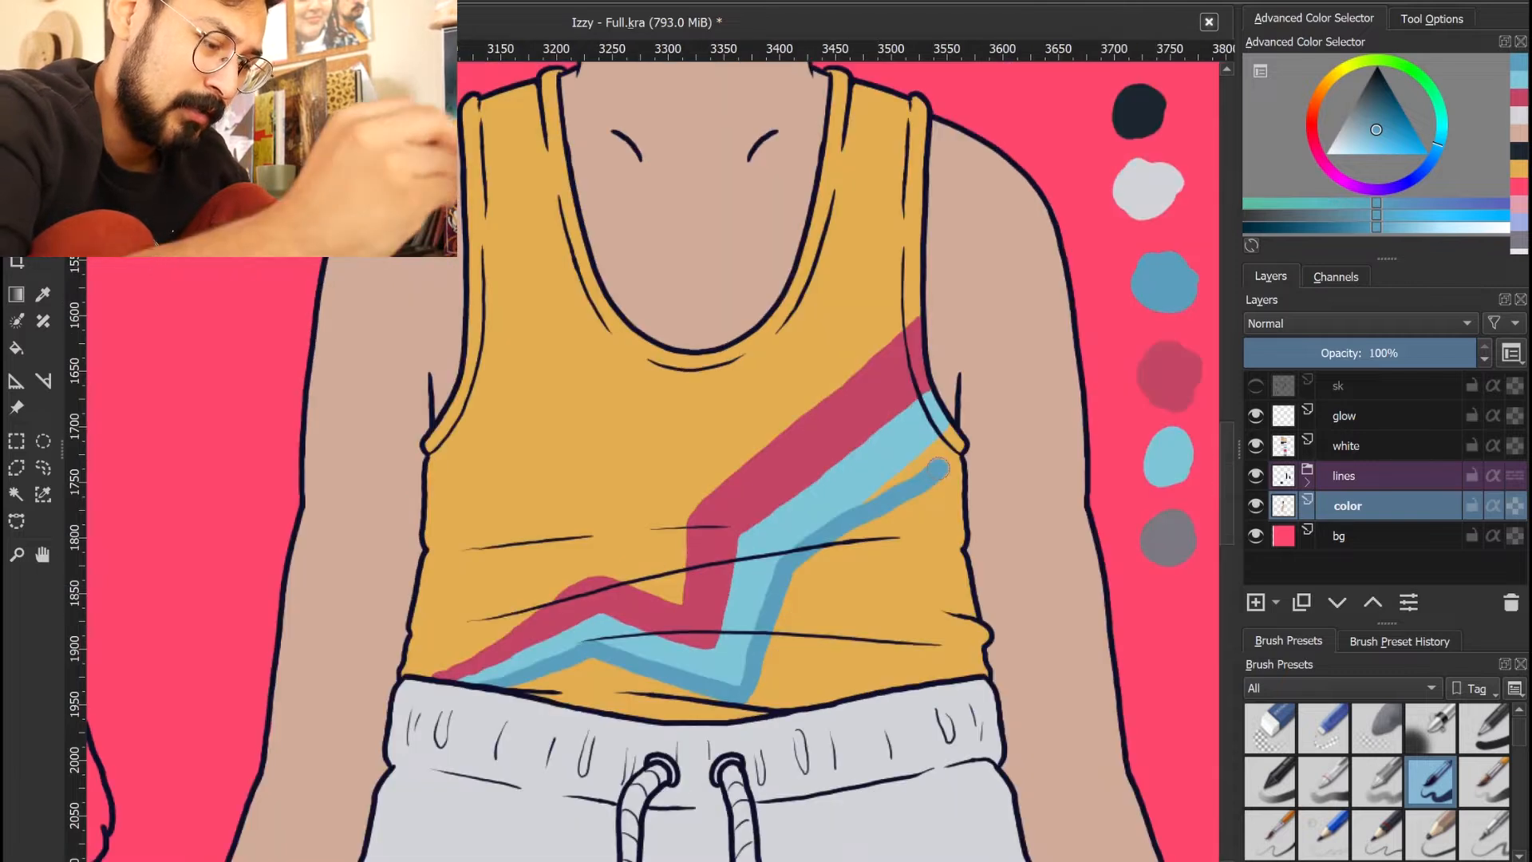
# Fill the gap near the armhole with light blue, and widen the medium blue stripe's upper part out to the shirt's side
pyautogui.keyDown('ctrl'); pyautogui.click(744, 663); pyautogui.keyUp('ctrl')
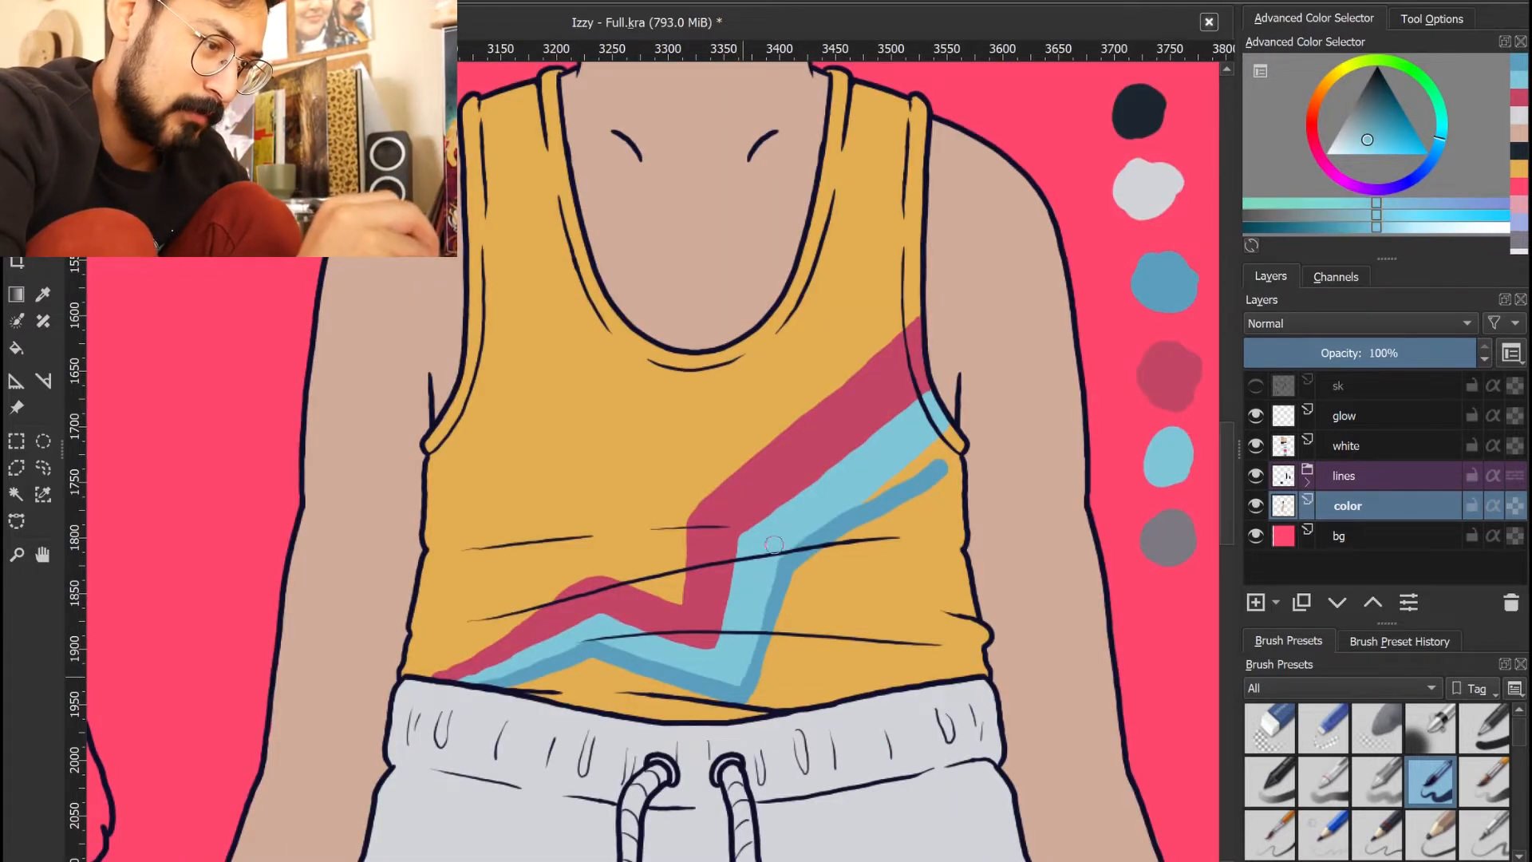
pyautogui.keyDown('ctrl'); pyautogui.click(859, 532); pyautogui.keyUp('ctrl')
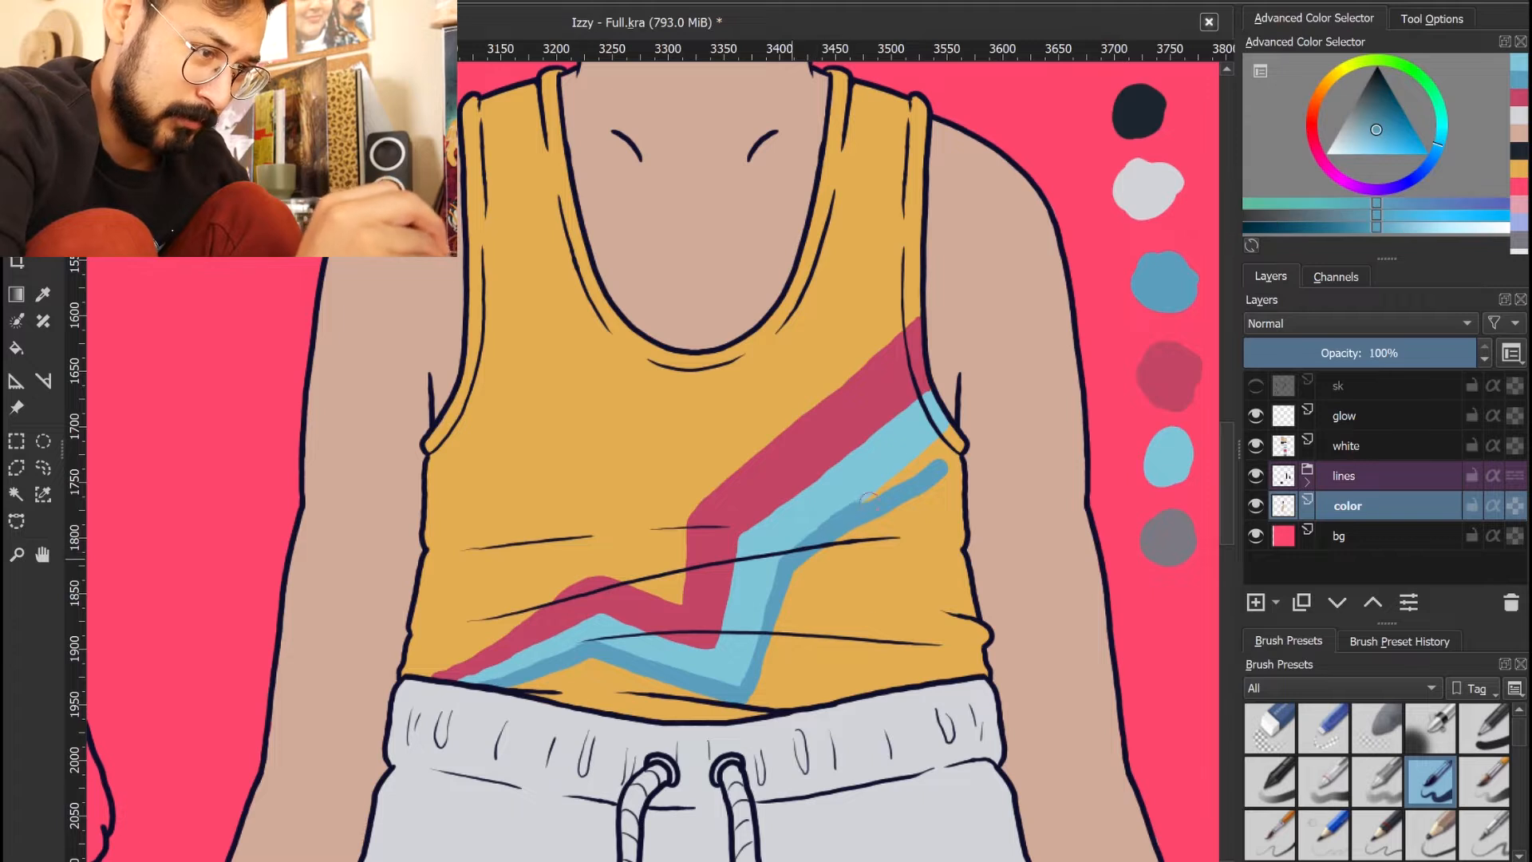
pyautogui.keyDown('ctrl'); pyautogui.click(834, 482); pyautogui.keyUp('ctrl')
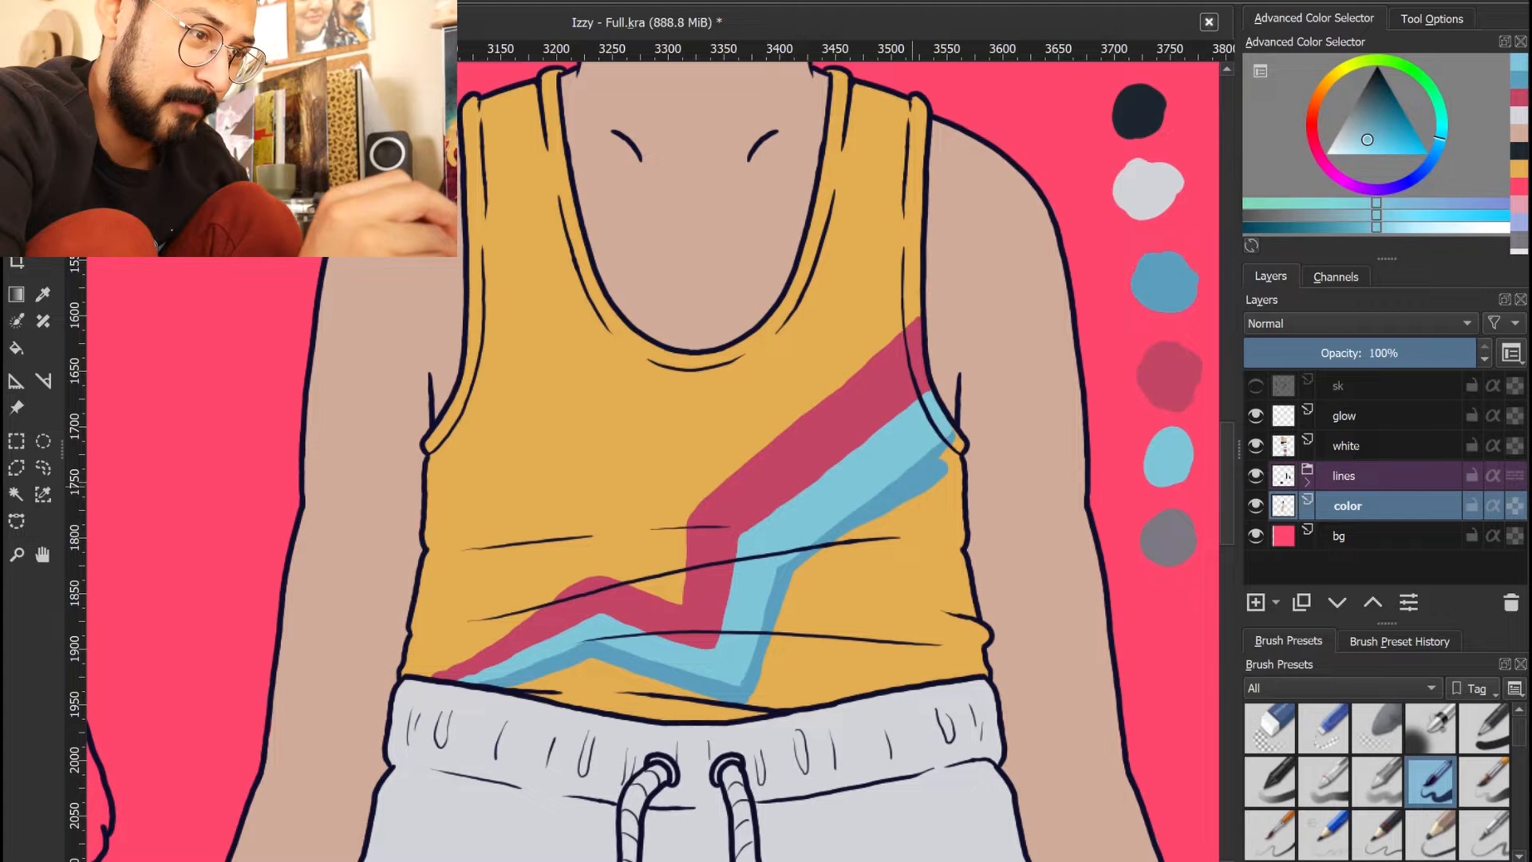
pyautogui.keyDown('ctrl'); pyautogui.click(914, 501); pyautogui.keyUp('ctrl')
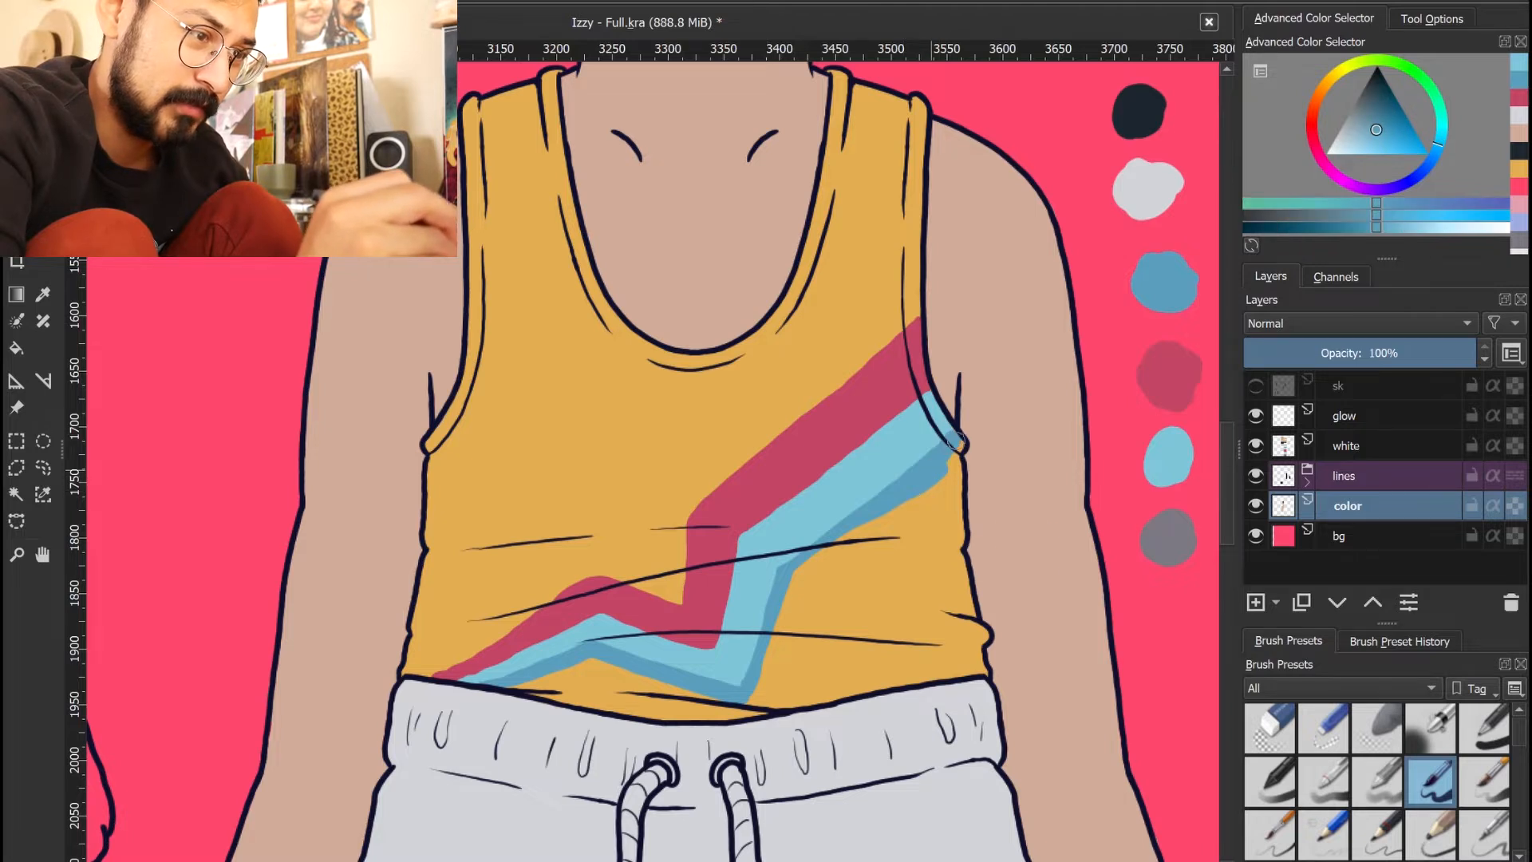
pyautogui.moveTo(949, 468); pyautogui.dragTo(956, 469)
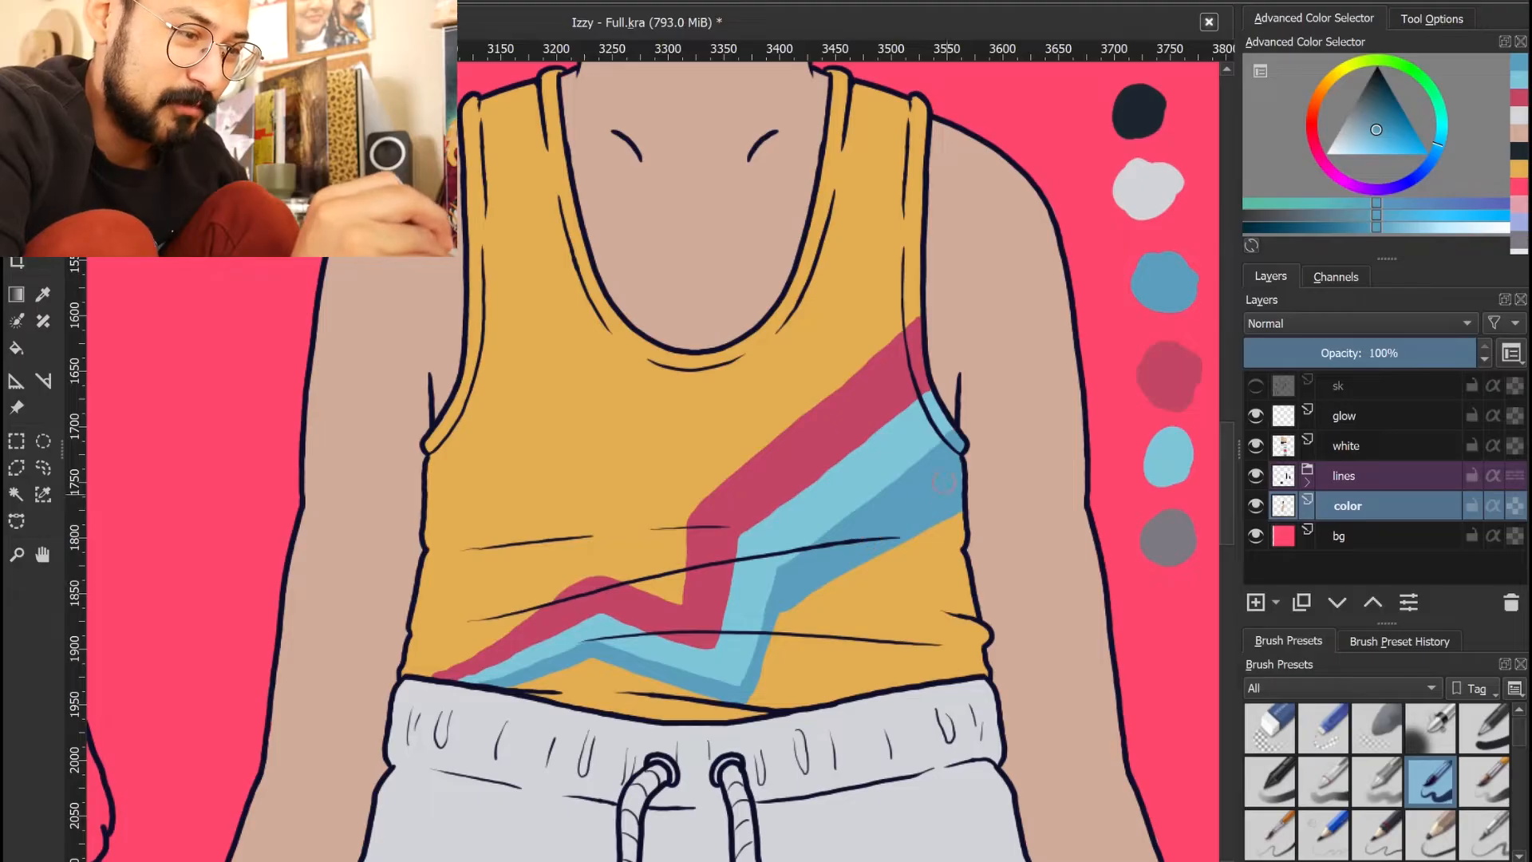
# Trim the medium blue stripe's edge at the shirt's side with yellow, and widen its bend near the hem in medium blue
pyautogui.keyDown('ctrl'); pyautogui.click(948, 634); pyautogui.keyUp('ctrl')
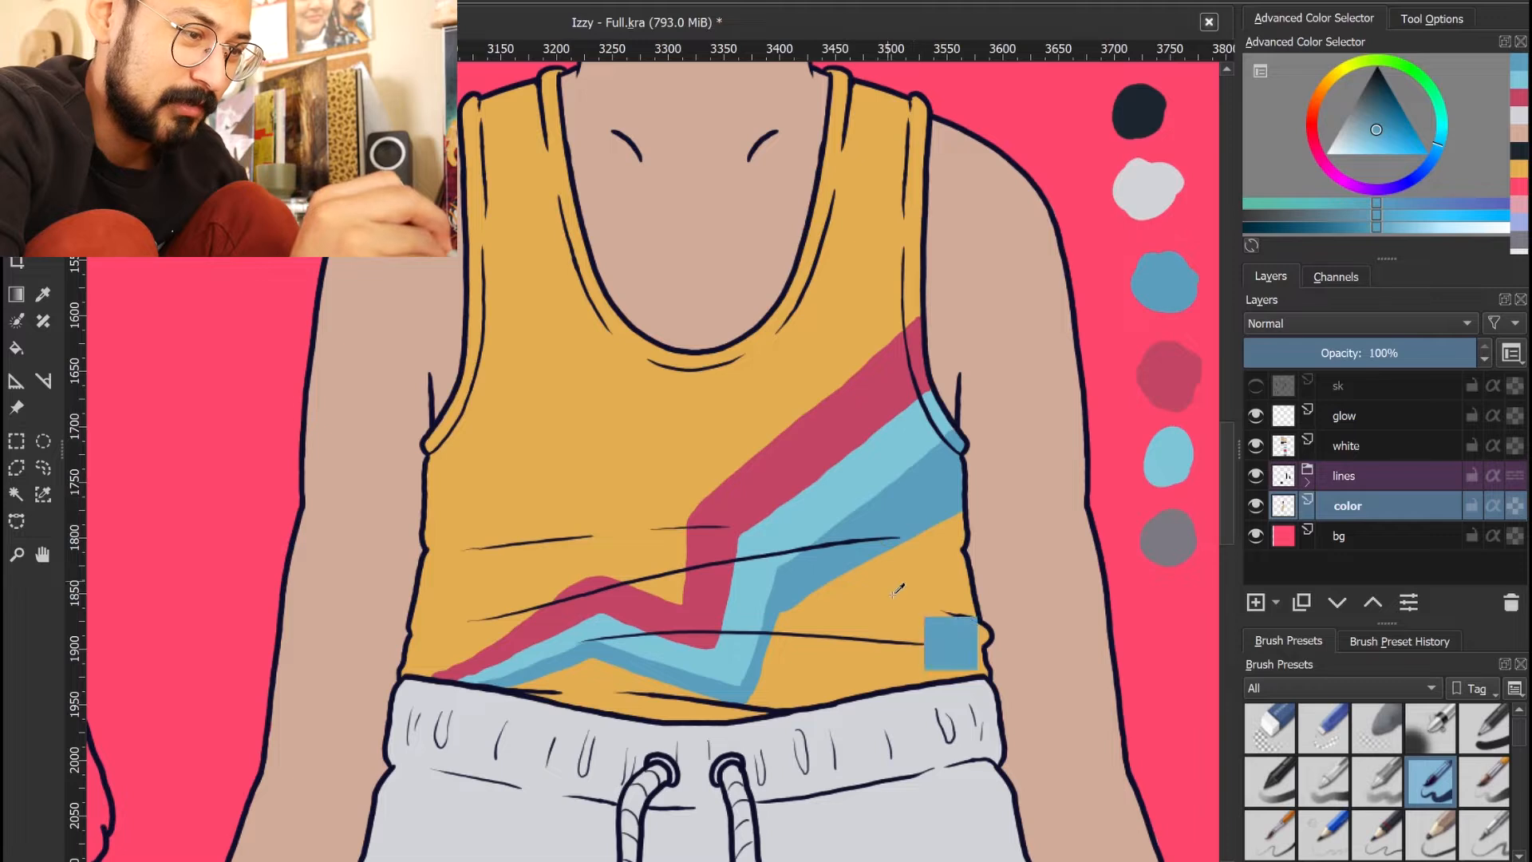
pyautogui.moveTo(955, 511); pyautogui.dragTo(966, 499)
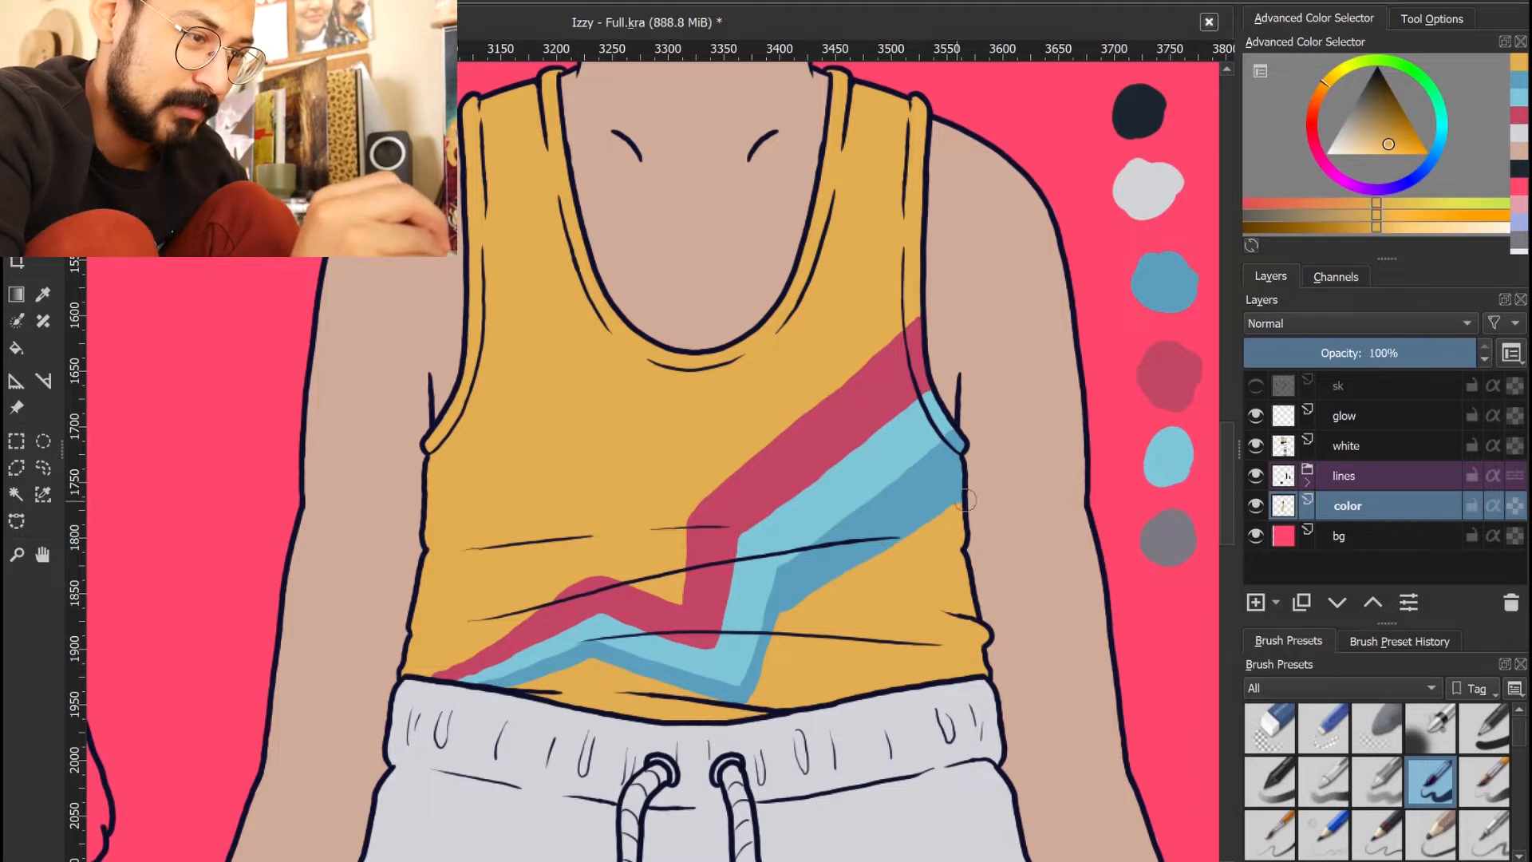
pyautogui.keyDown('ctrl'); pyautogui.click(843, 576); pyautogui.keyUp('ctrl')
pyautogui.moveTo(750, 698); pyautogui.dragTo(798, 607)
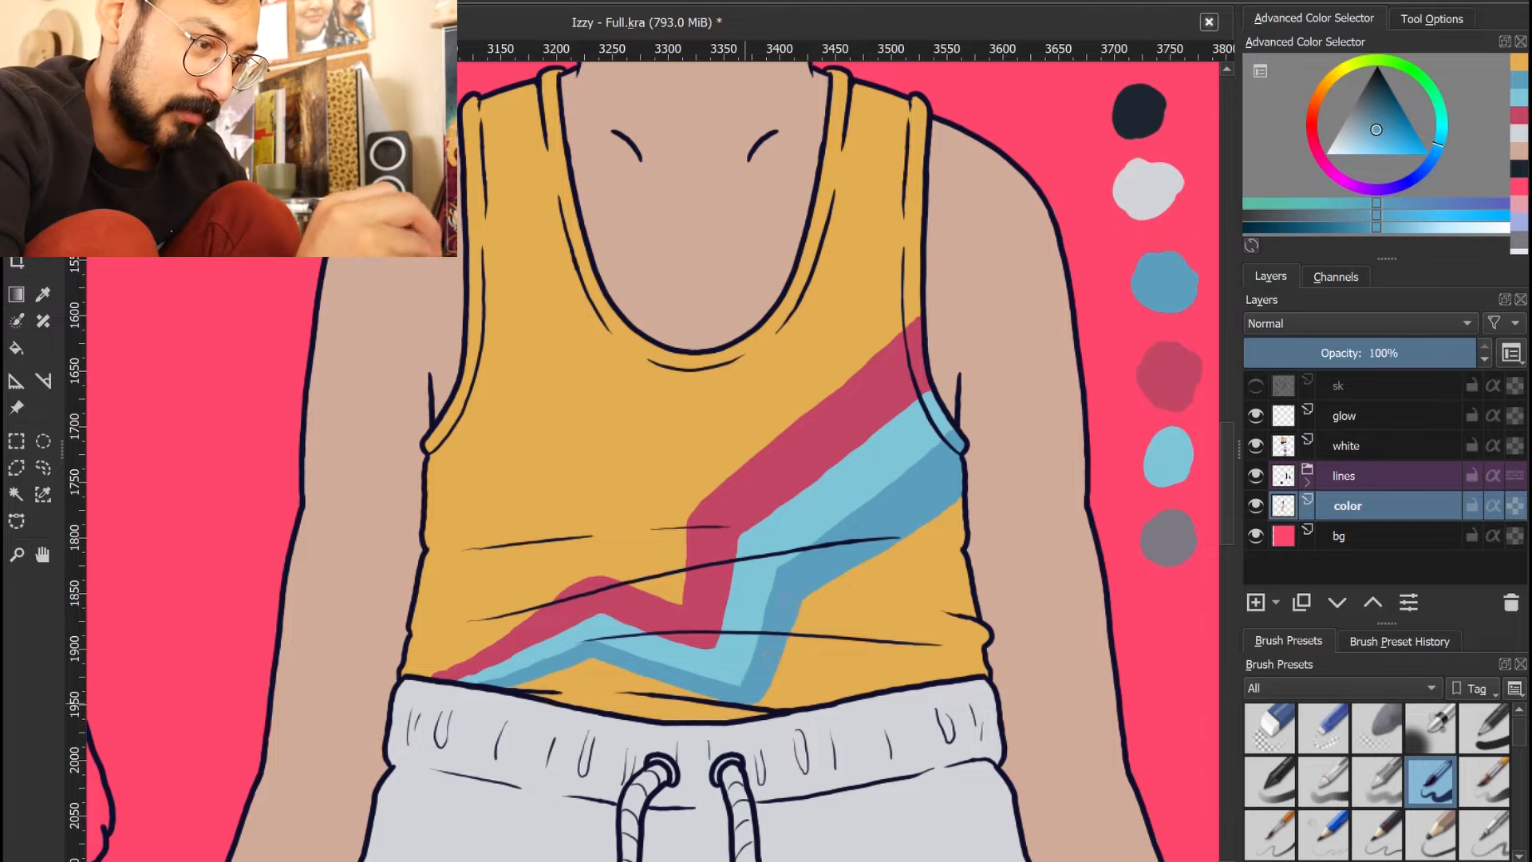
pyautogui.moveTo(762, 702); pyautogui.dragTo(802, 602)
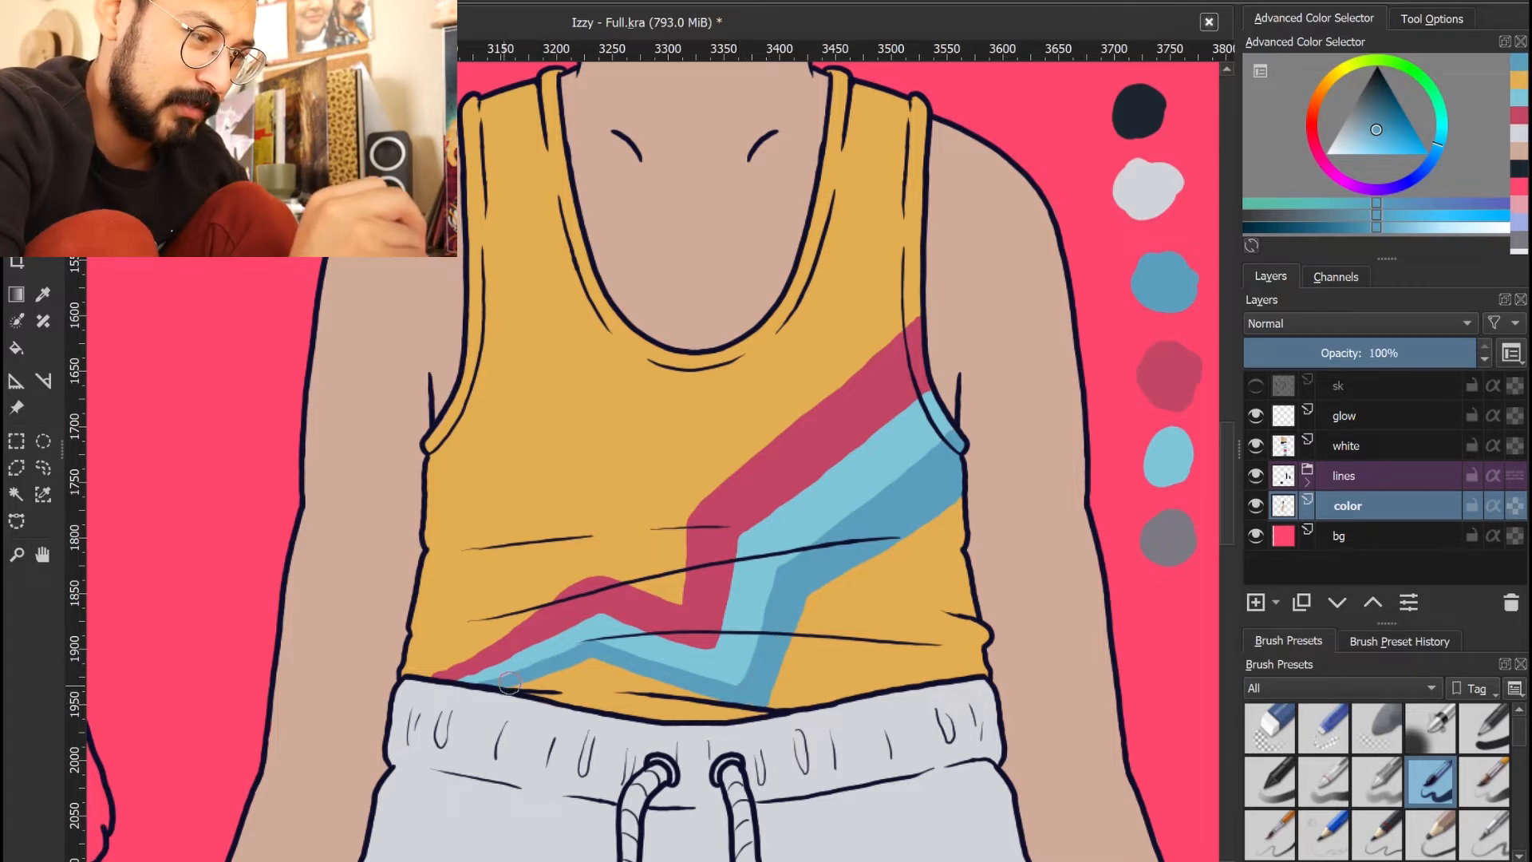
# Extend the medium blue stripe down to the tank top's hem and trim the crimson stripe's rounded peak with sampled yellow
pyautogui.moveTo(596, 663); pyautogui.dragTo(762, 714)
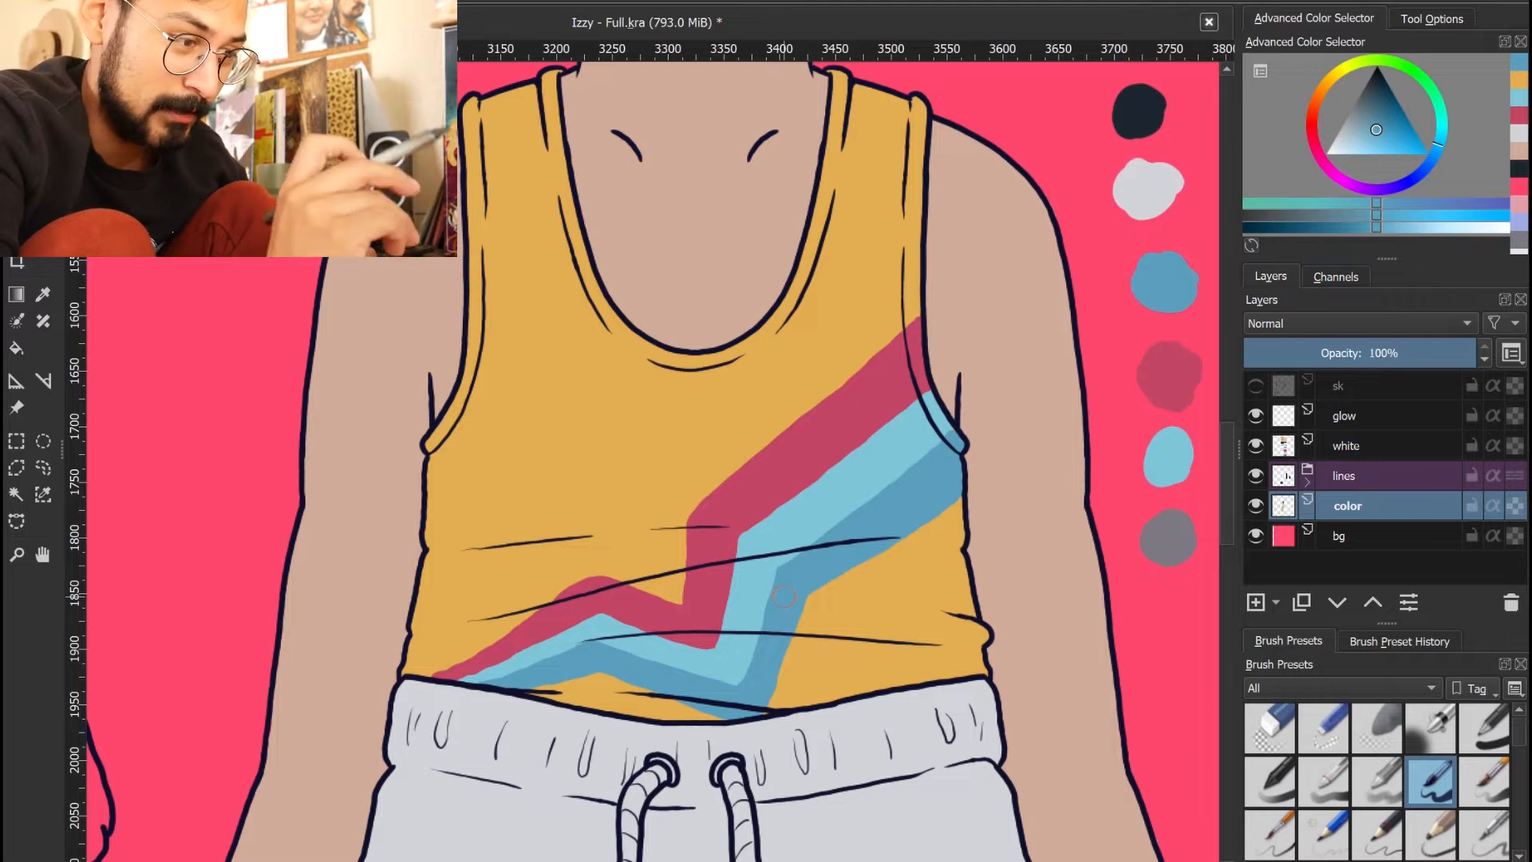
pyautogui.moveTo(669, 592); pyautogui.dragTo(813, 618)
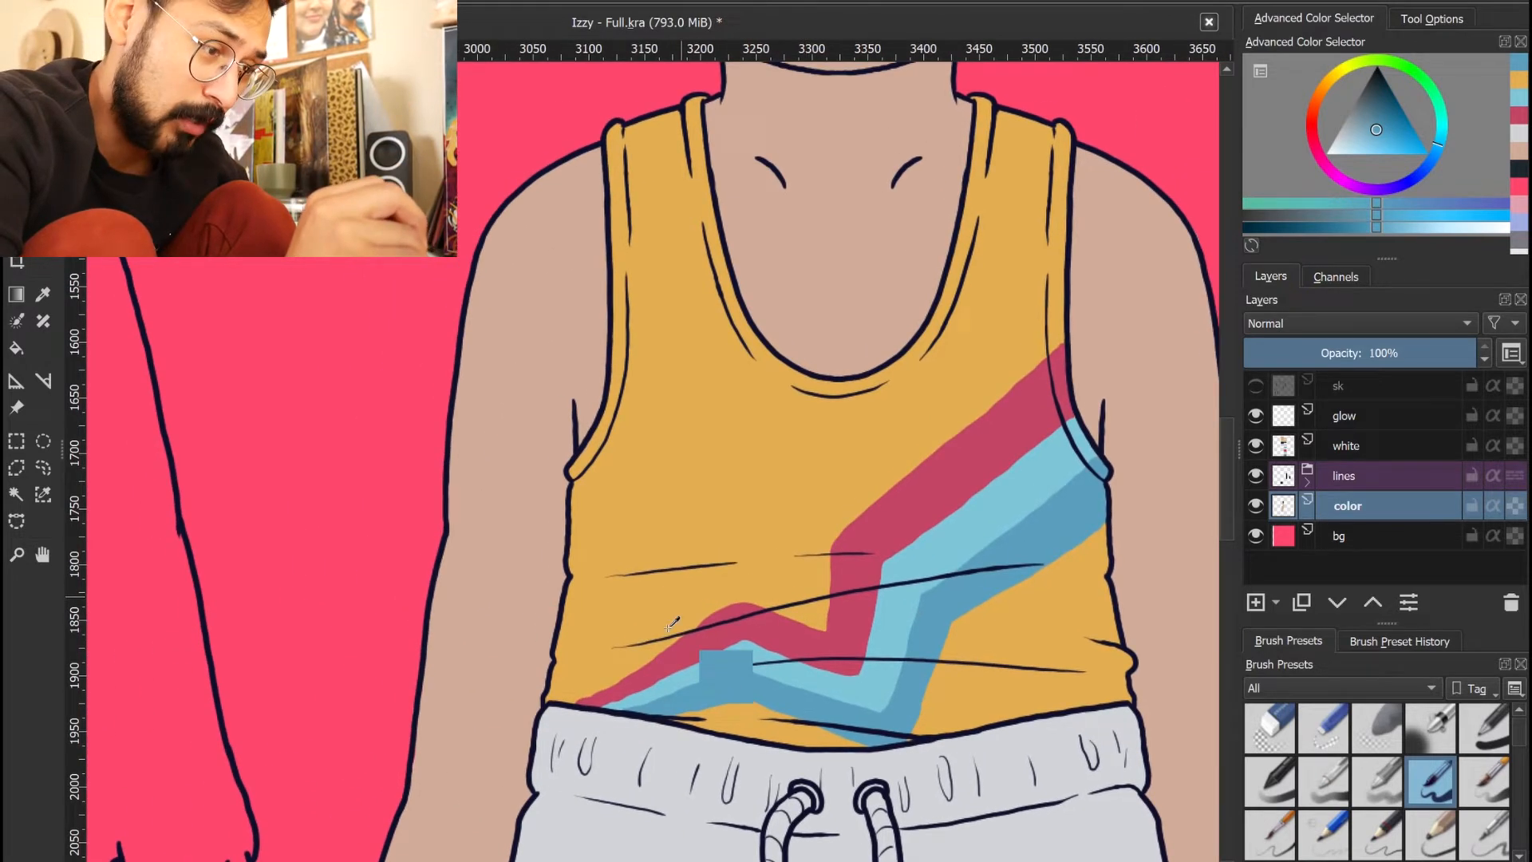
pyautogui.keyDown('ctrl'); pyautogui.click(681, 620); pyautogui.keyUp('ctrl')
pyautogui.moveTo(702, 615); pyautogui.dragTo(741, 588)
# Review the tank top's zigzag stripes in the context of the whole front figure
pyautogui.scroll(-3, 807, 530)
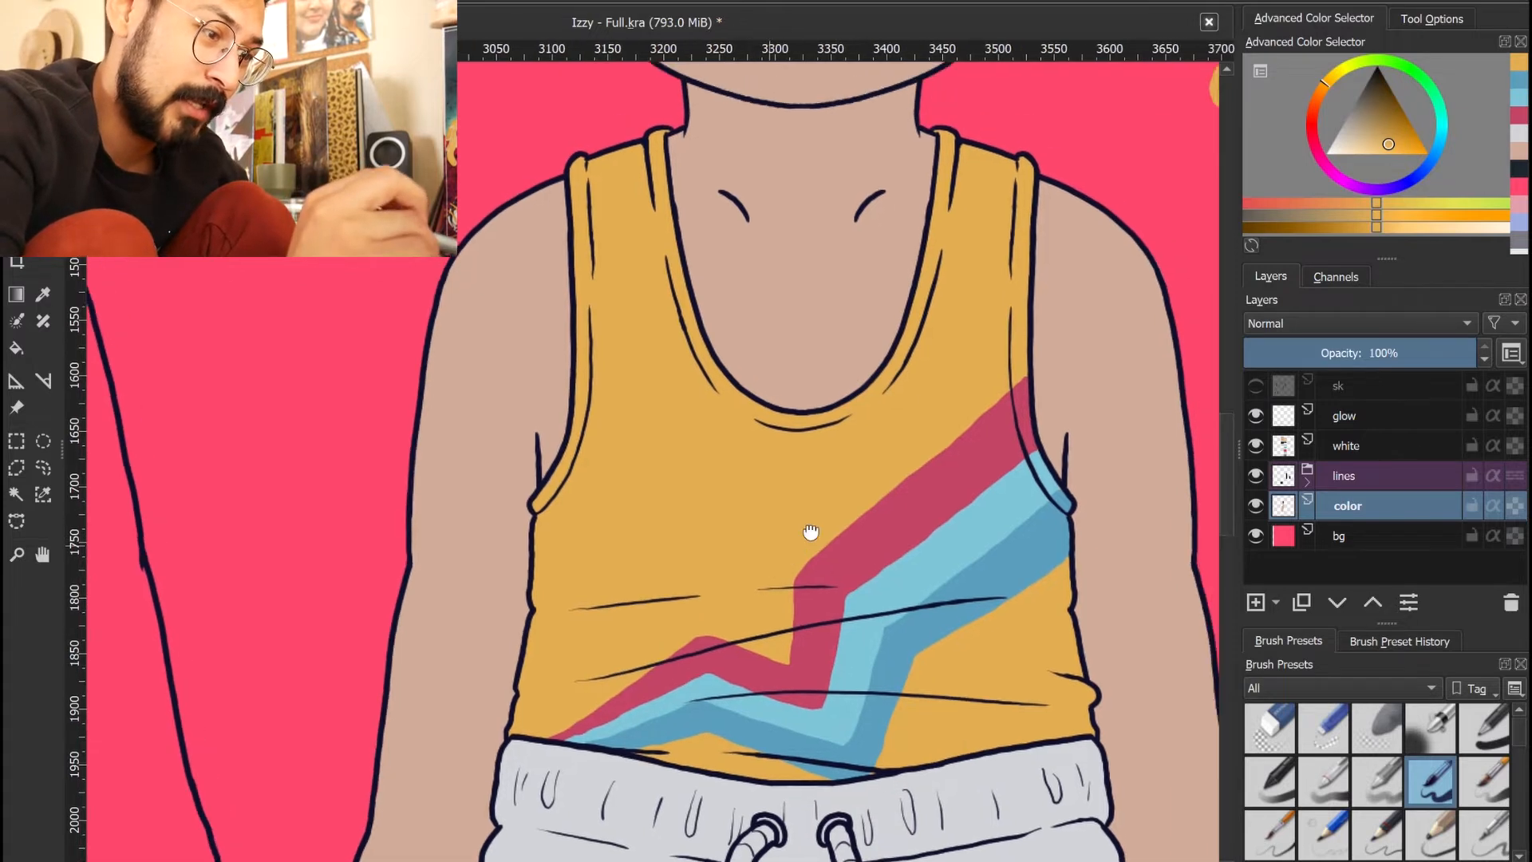
pyautogui.scroll(-2, 741, 501)
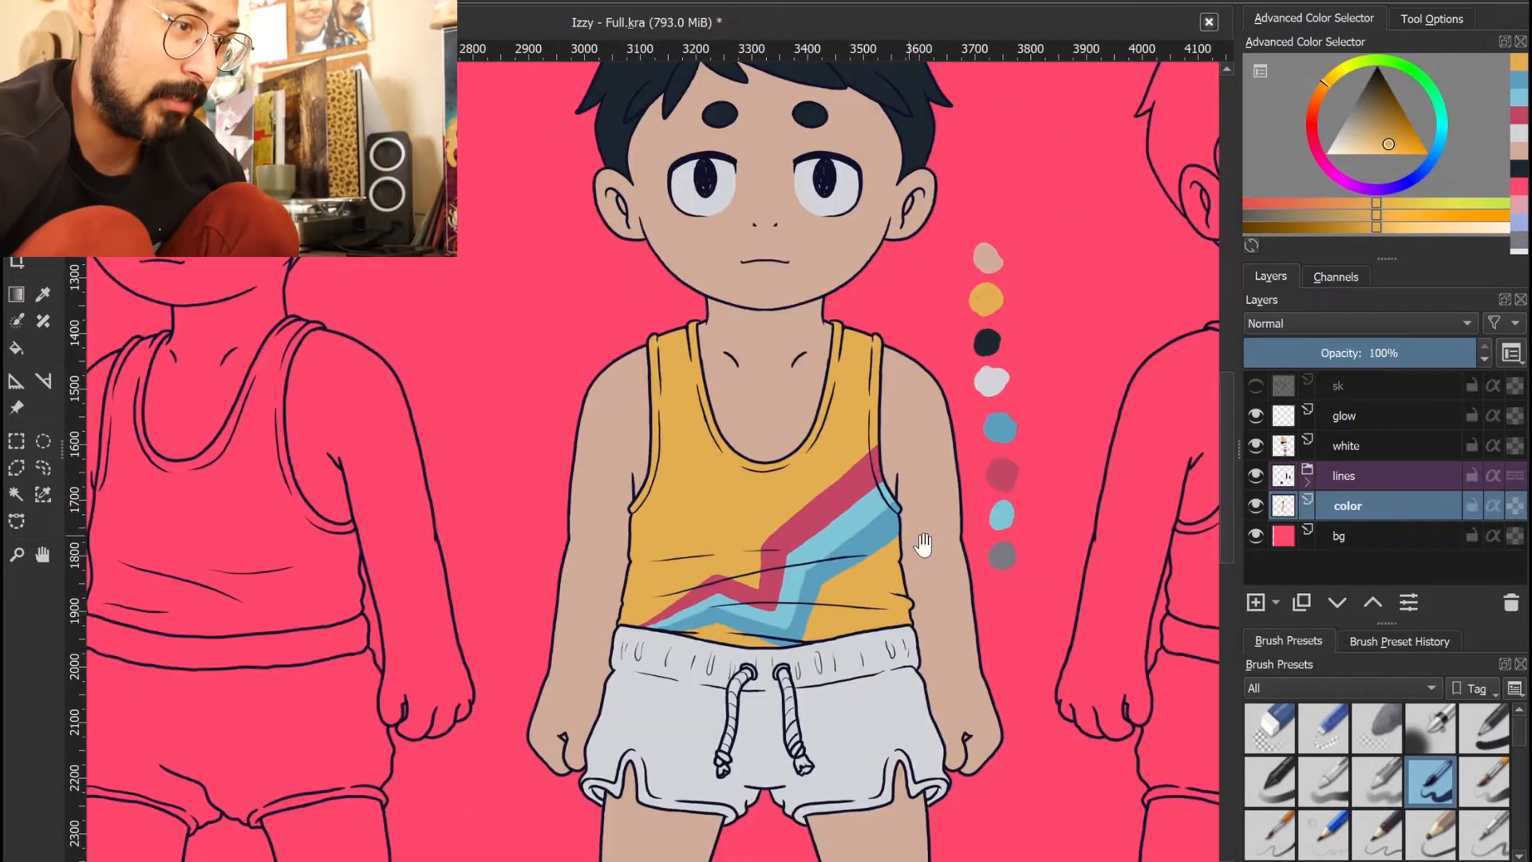
pyautogui.moveTo(923, 549)
pyautogui.mouseDown()
pyautogui.moveTo(866, 597)
pyautogui.moveTo(941, 610)
pyautogui.mouseUp()
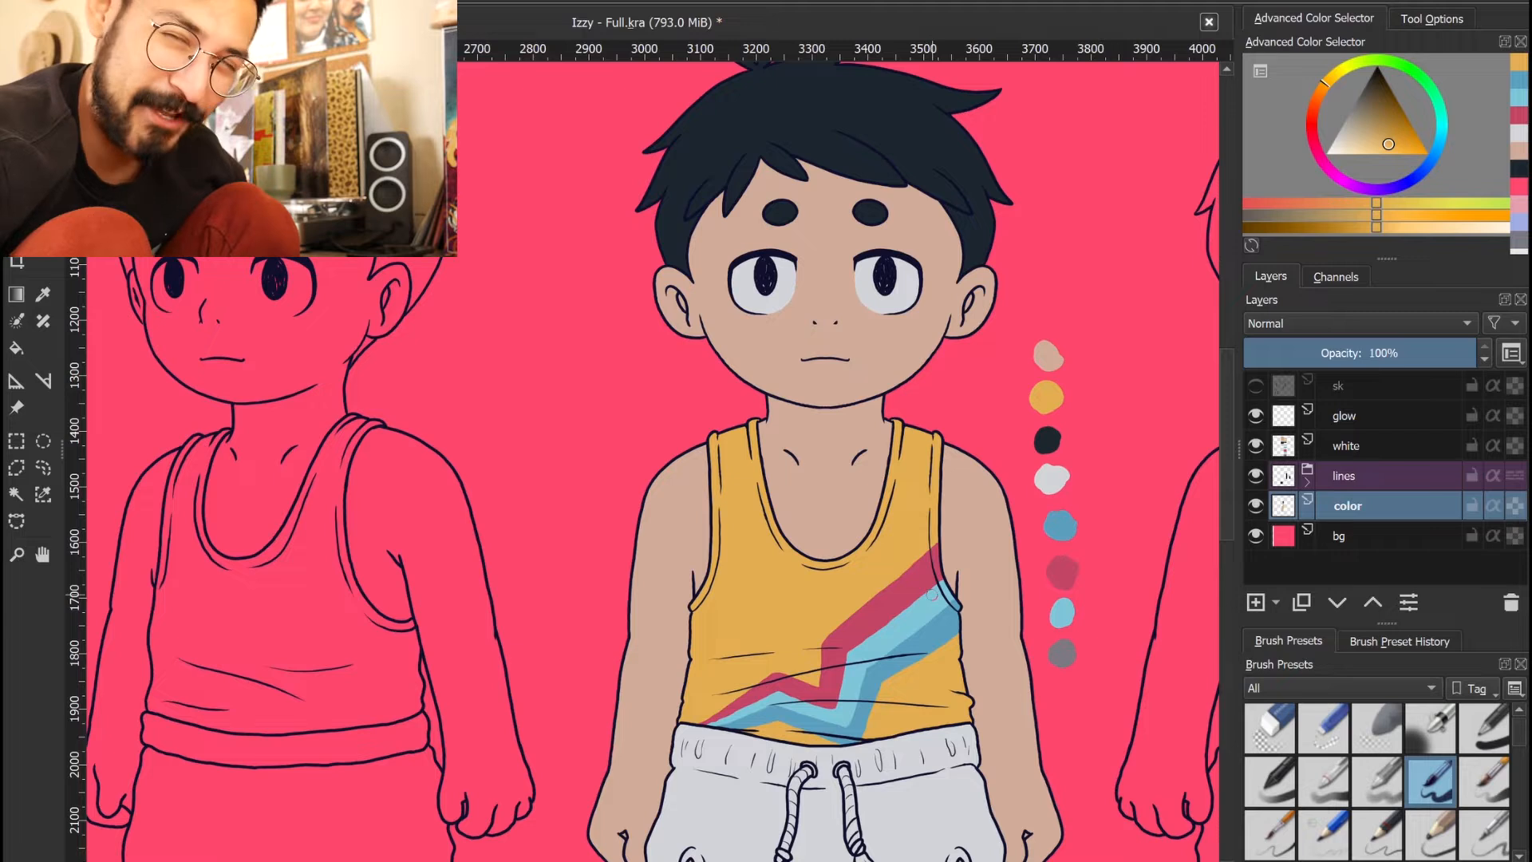
pyautogui.moveTo(990, 603); pyautogui.dragTo(904, 601)
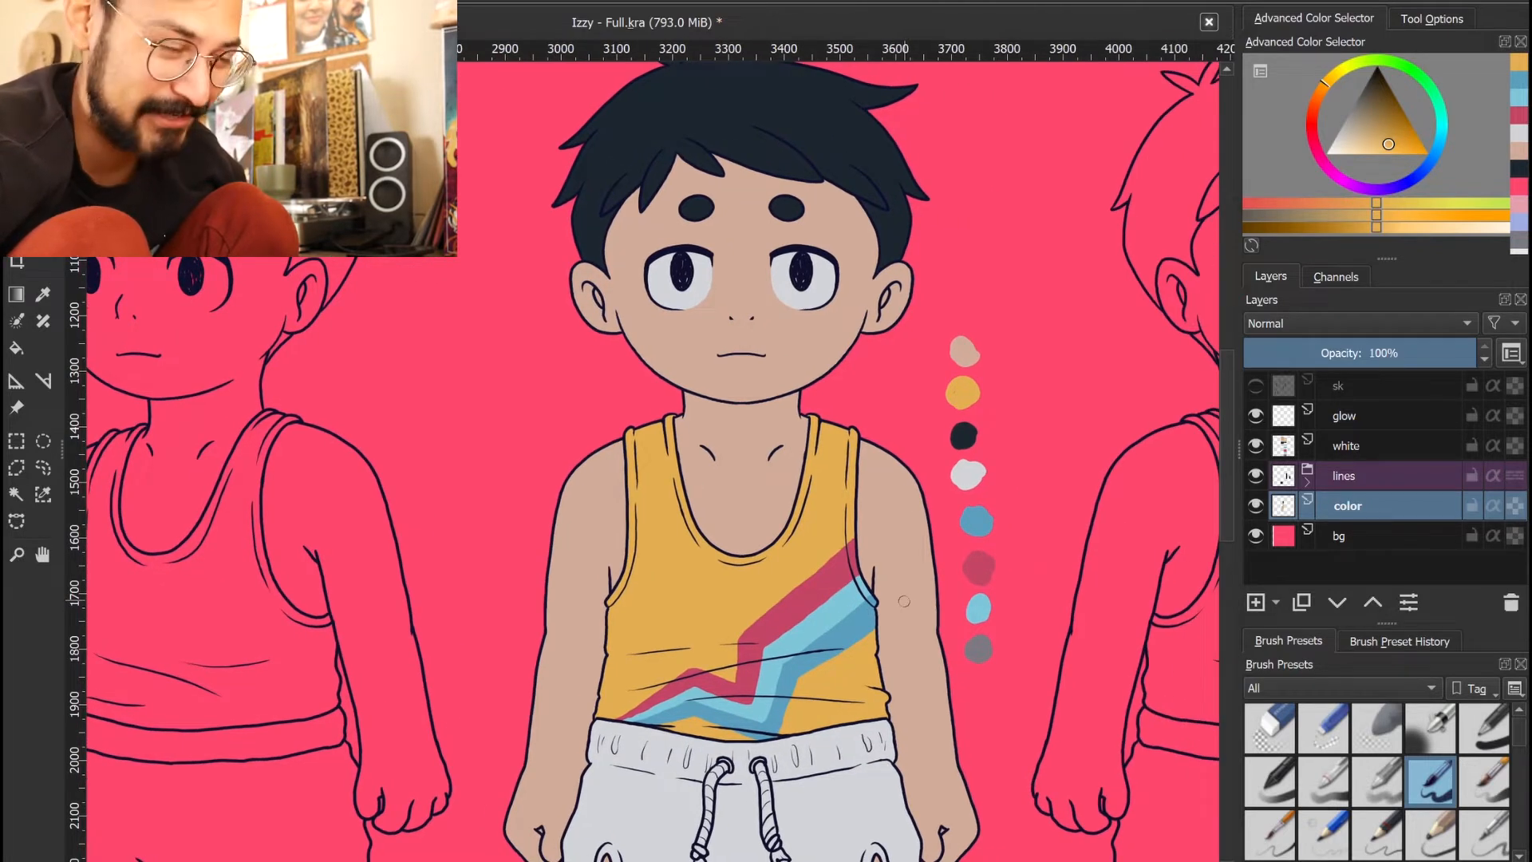
pyautogui.moveTo(914, 616); pyautogui.dragTo(872, 588)
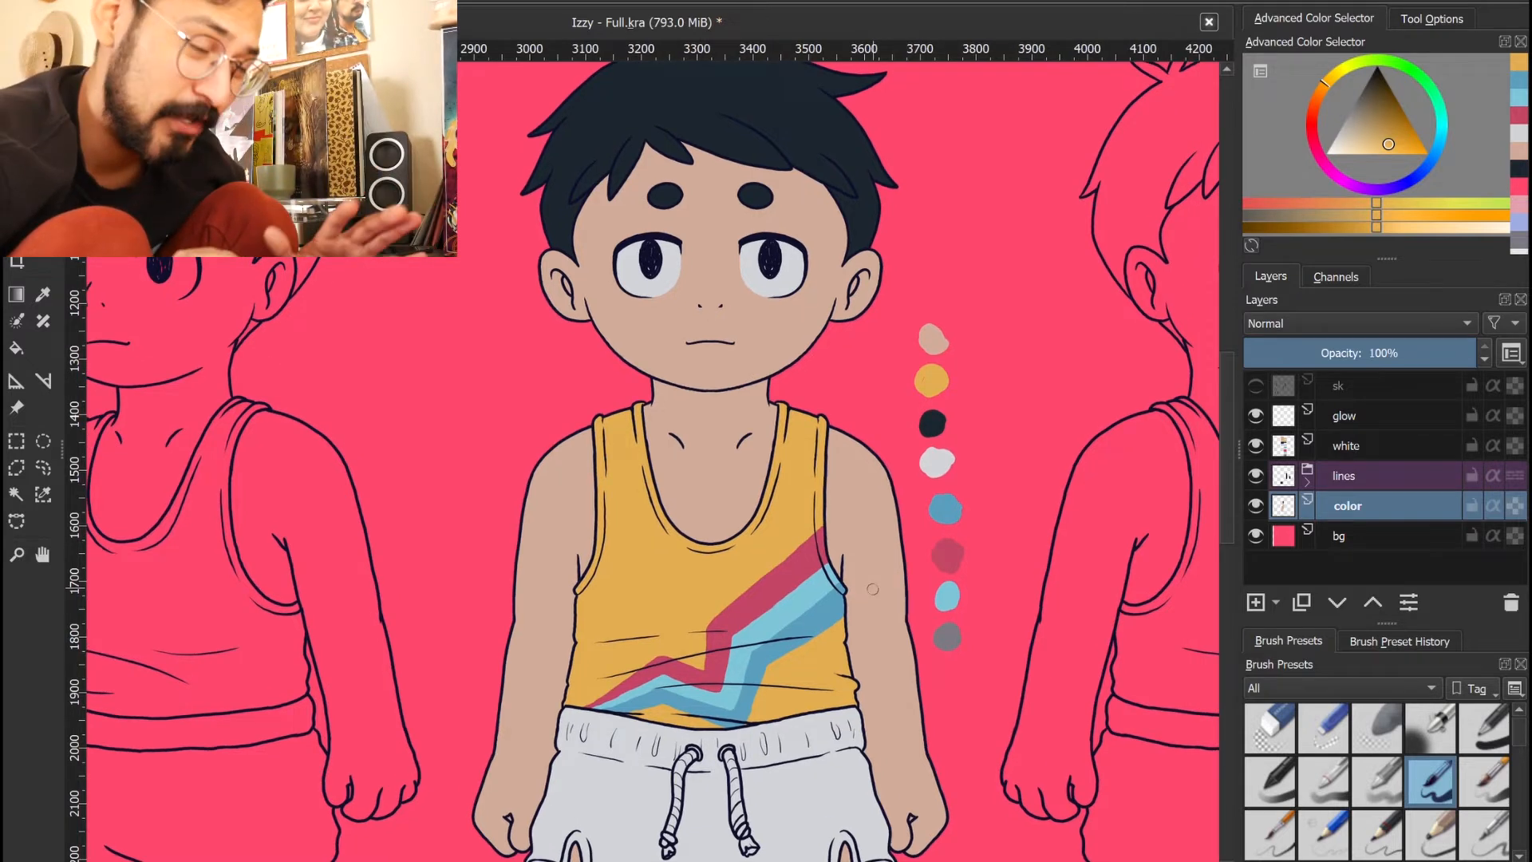
pyautogui.moveTo(848, 606); pyautogui.dragTo(837, 528)
pyautogui.moveTo(783, 575)
pyautogui.mouseDown()
pyautogui.moveTo(801, 552)
pyautogui.moveTo(809, 631)
pyautogui.mouseUp()
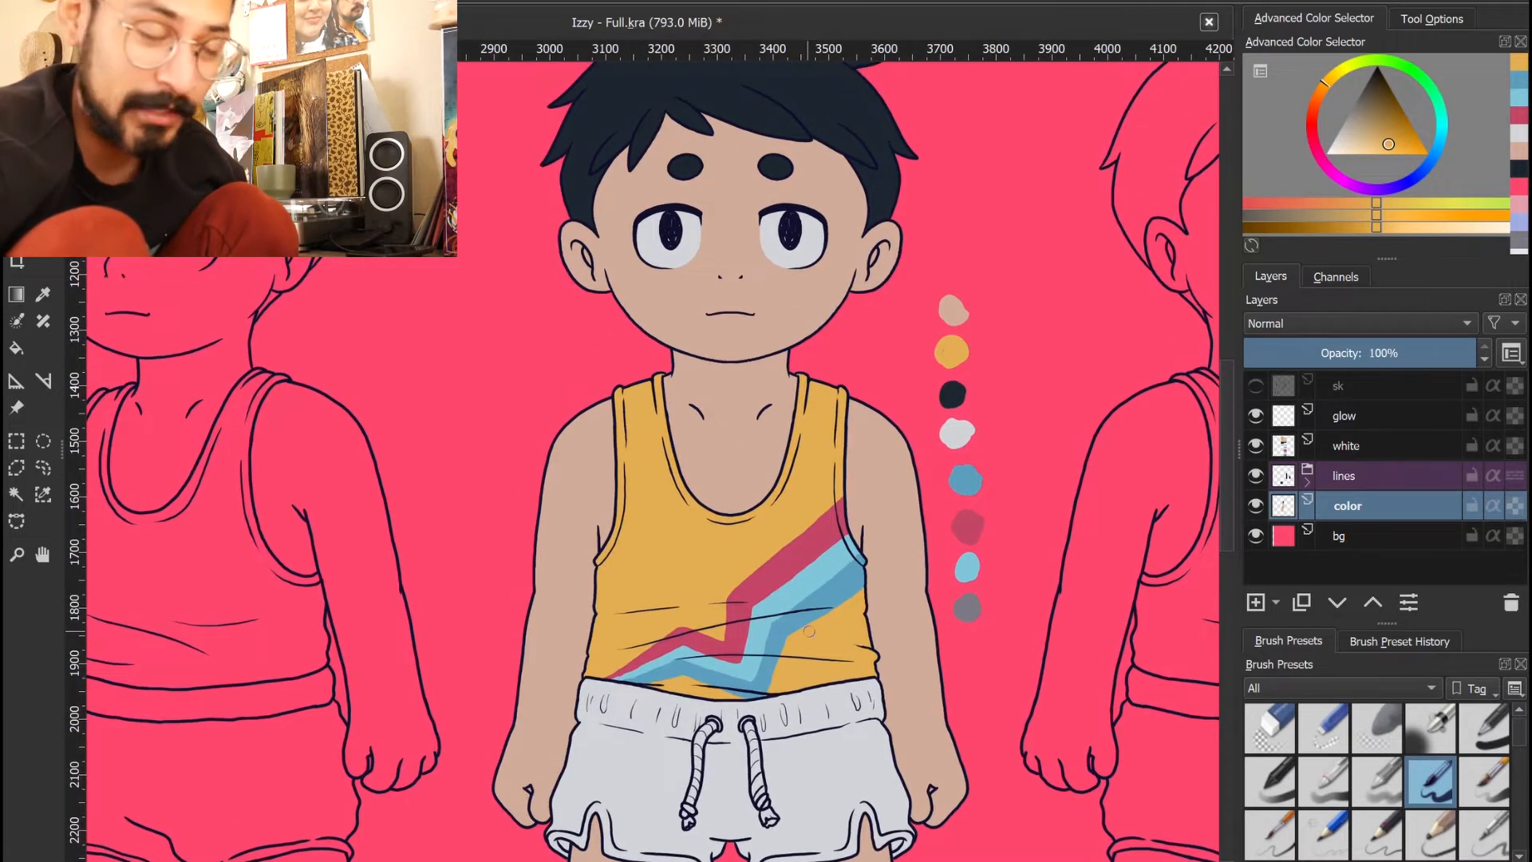
pyautogui.moveTo(809, 631); pyautogui.dragTo(802, 511)
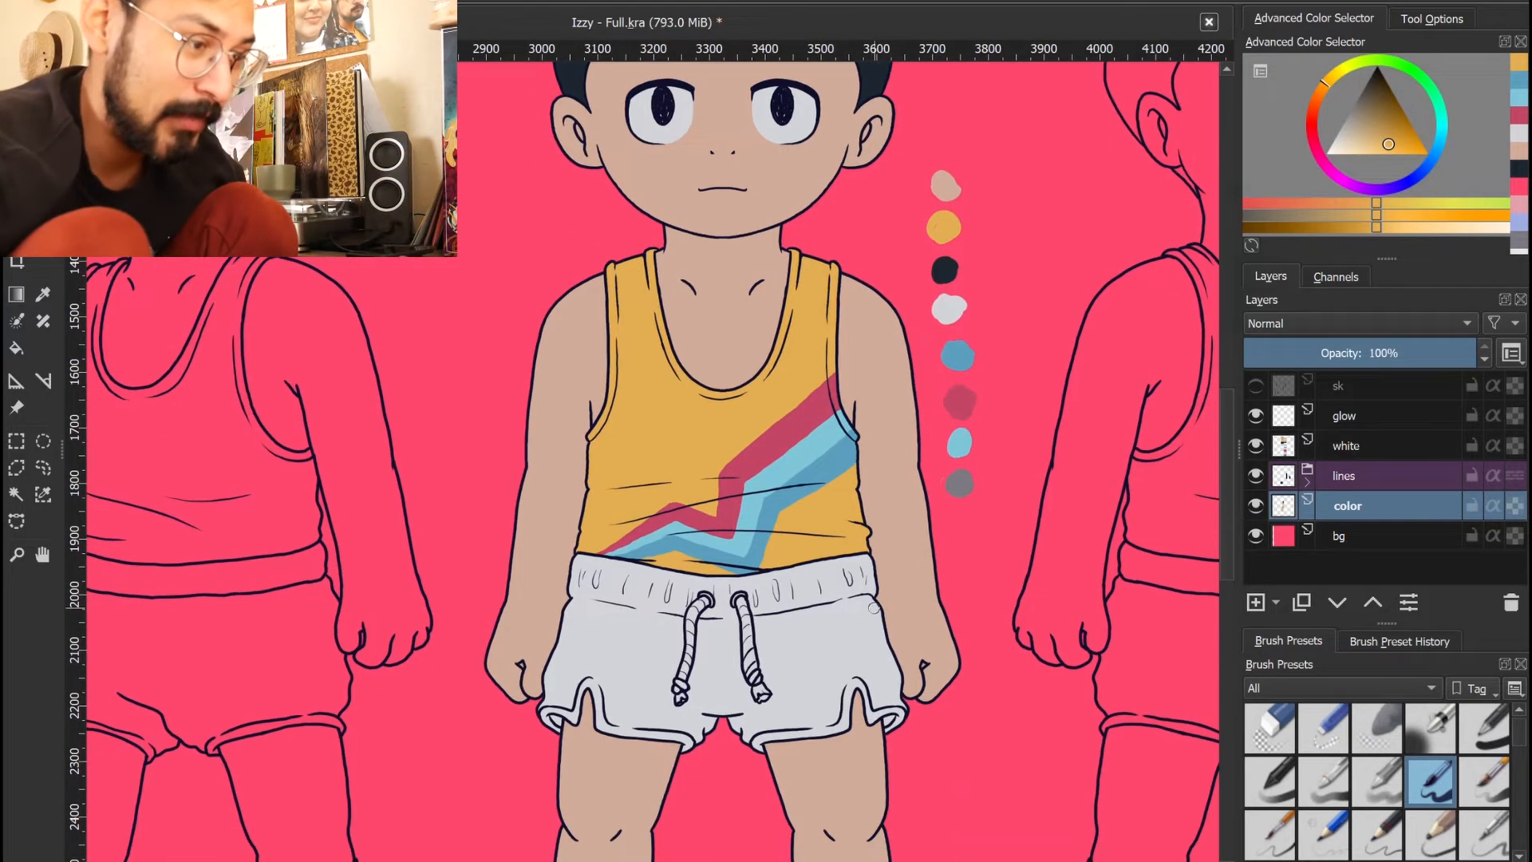
# Paint a medium blue stripe down the left outer side of the shorts, from the waistband to the cuff, using the medium blue swatch
pyautogui.keyDown('ctrl'); pyautogui.click(959, 356); pyautogui.keyUp('ctrl')
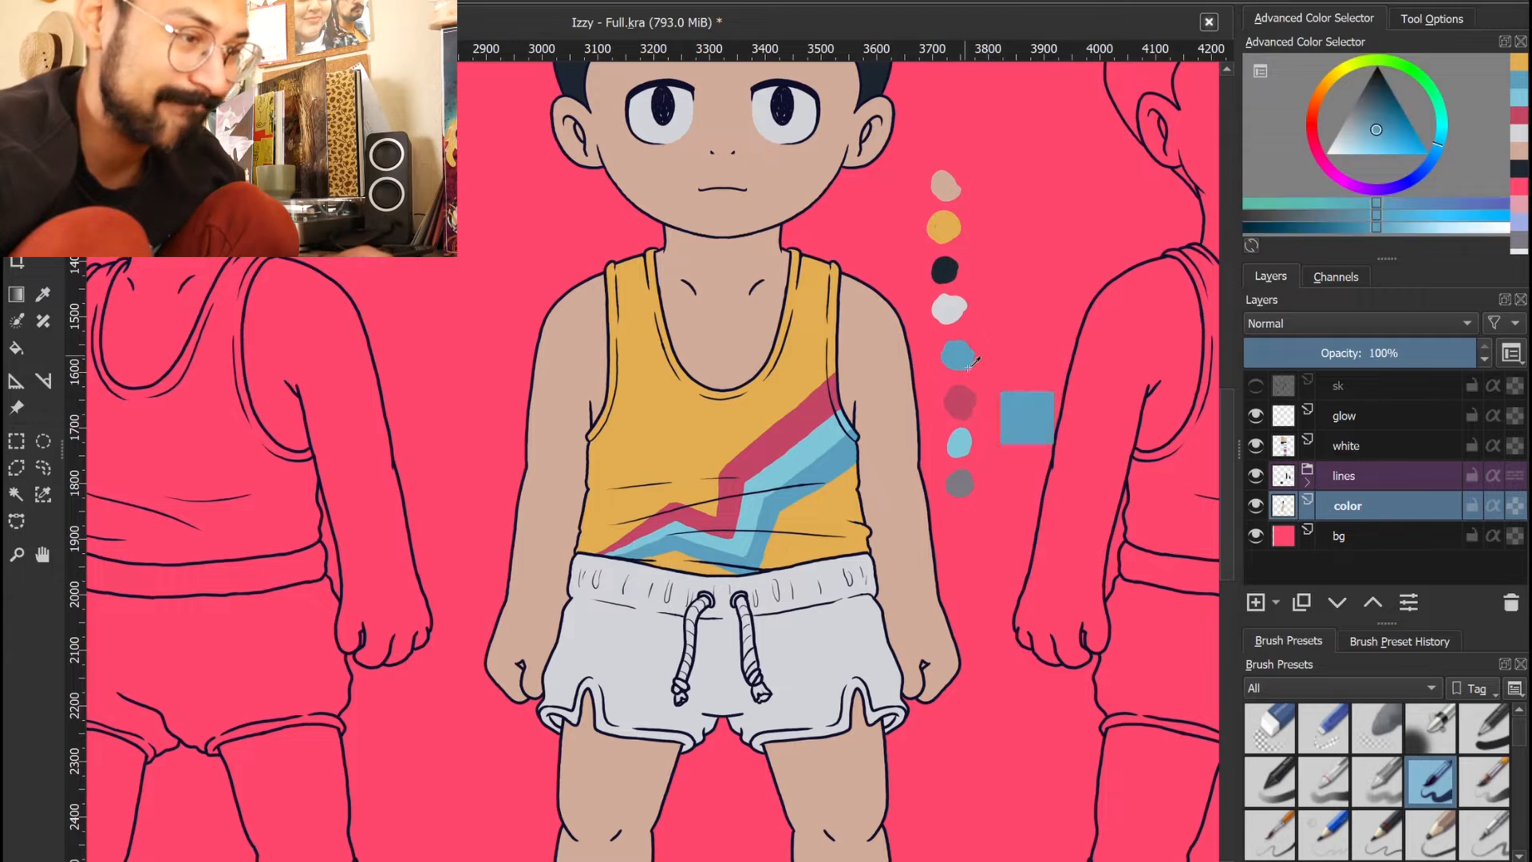
pyautogui.moveTo(802, 524); pyautogui.dragTo(951, 464)
pyautogui.scroll(3, 750, 618)
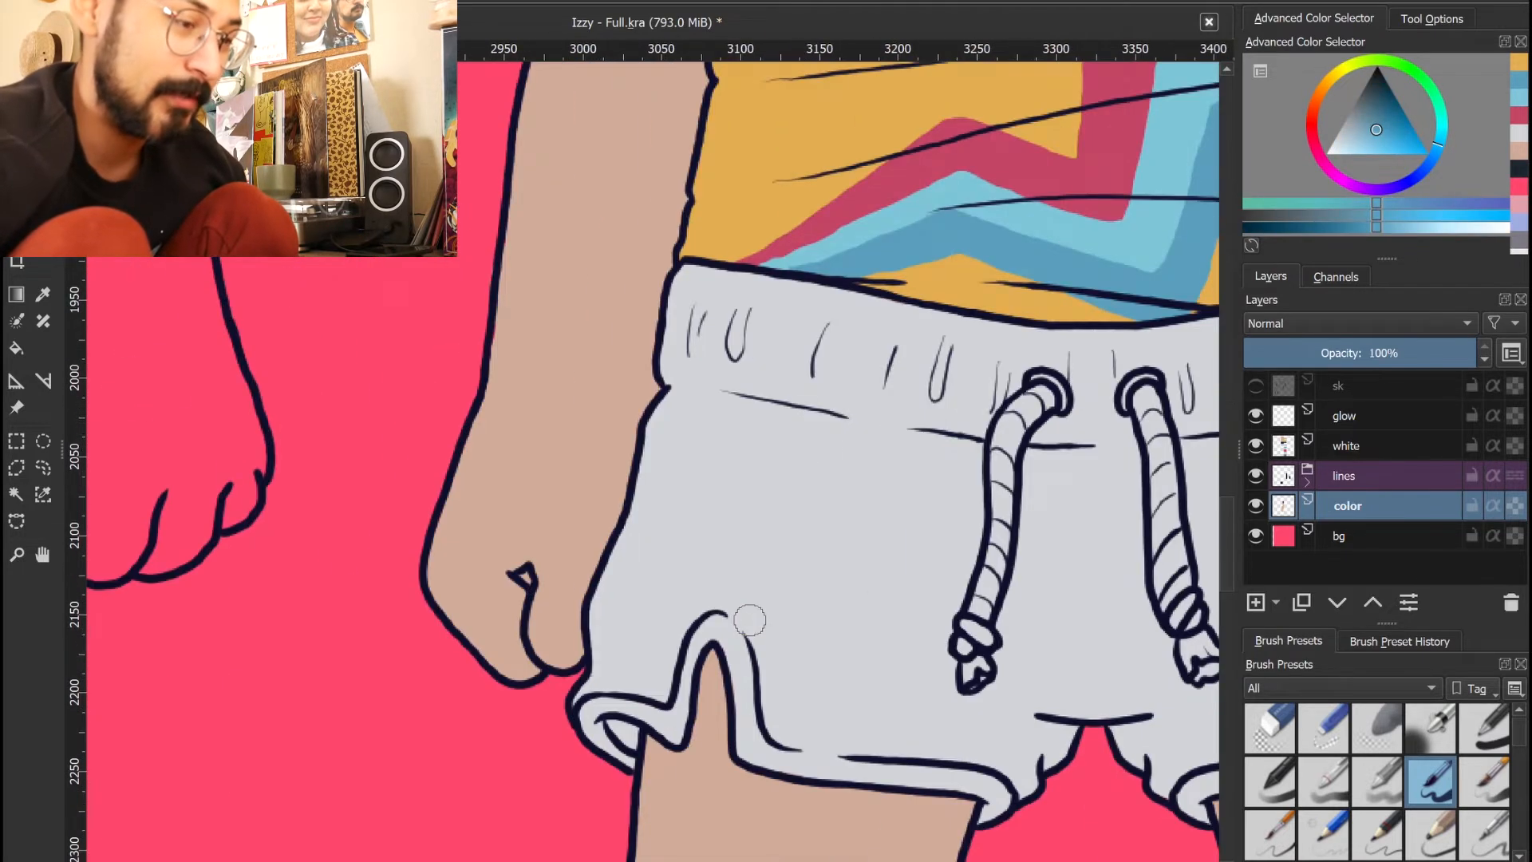
pyautogui.scroll(1, 632, 654)
pyautogui.scroll(1, 632, 654)
pyautogui.moveTo(515, 750)
pyautogui.mouseDown()
pyautogui.moveTo(563, 709)
pyautogui.moveTo(579, 566)
pyautogui.moveTo(646, 394)
pyautogui.moveTo(556, 599)
pyautogui.mouseUp()
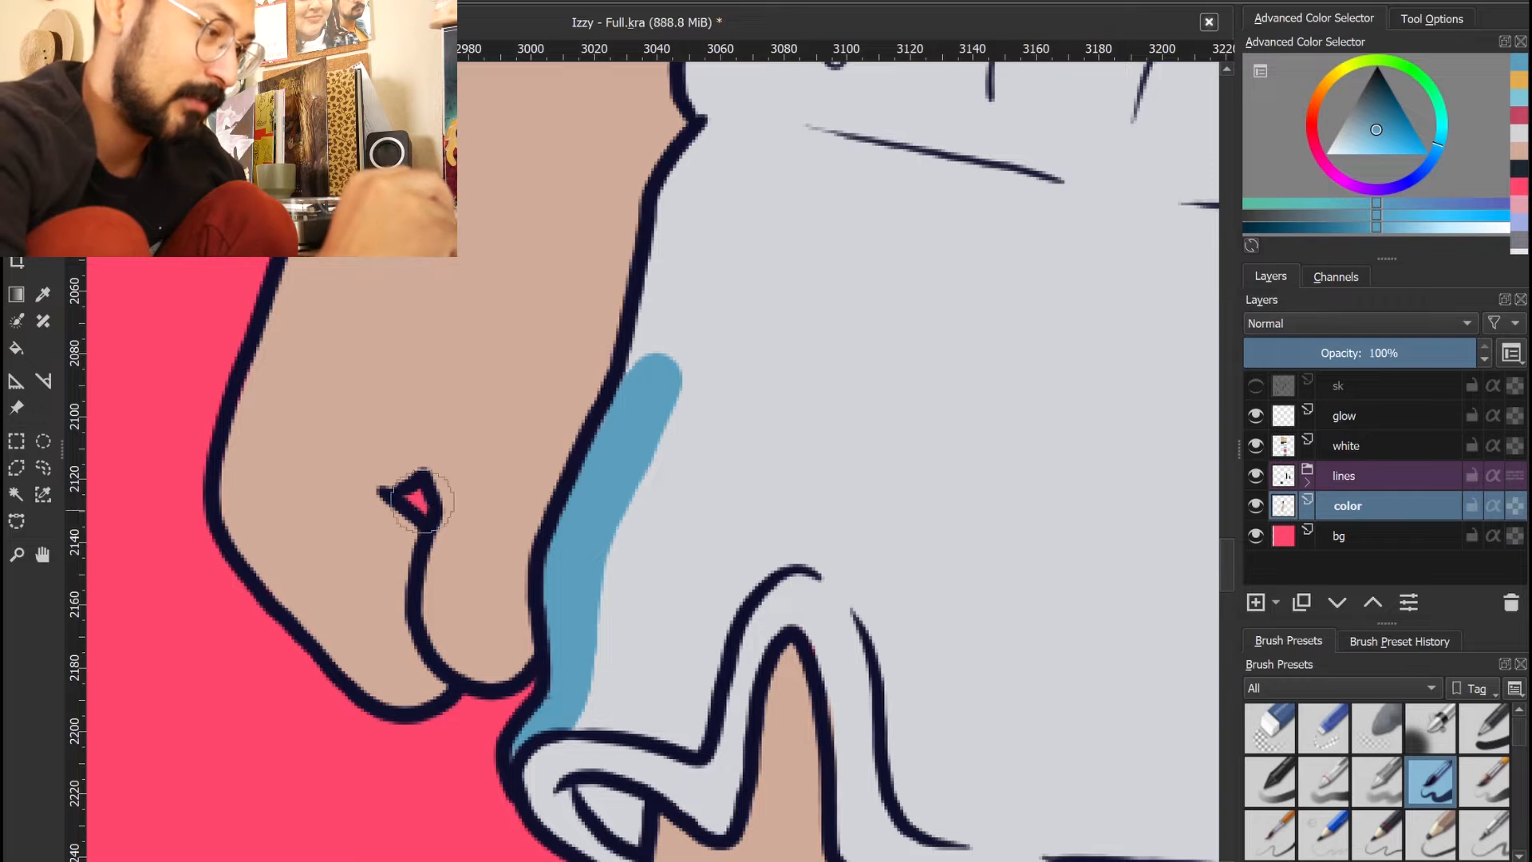
pyautogui.moveTo(703, 372)
pyautogui.mouseDown()
pyautogui.moveTo(660, 547)
pyautogui.moveTo(673, 342)
pyautogui.moveTo(692, 323)
pyautogui.mouseUp()
pyautogui.moveTo(663, 323); pyautogui.dragTo(568, 578)
pyautogui.moveTo(787, 649); pyautogui.dragTo(697, 456)
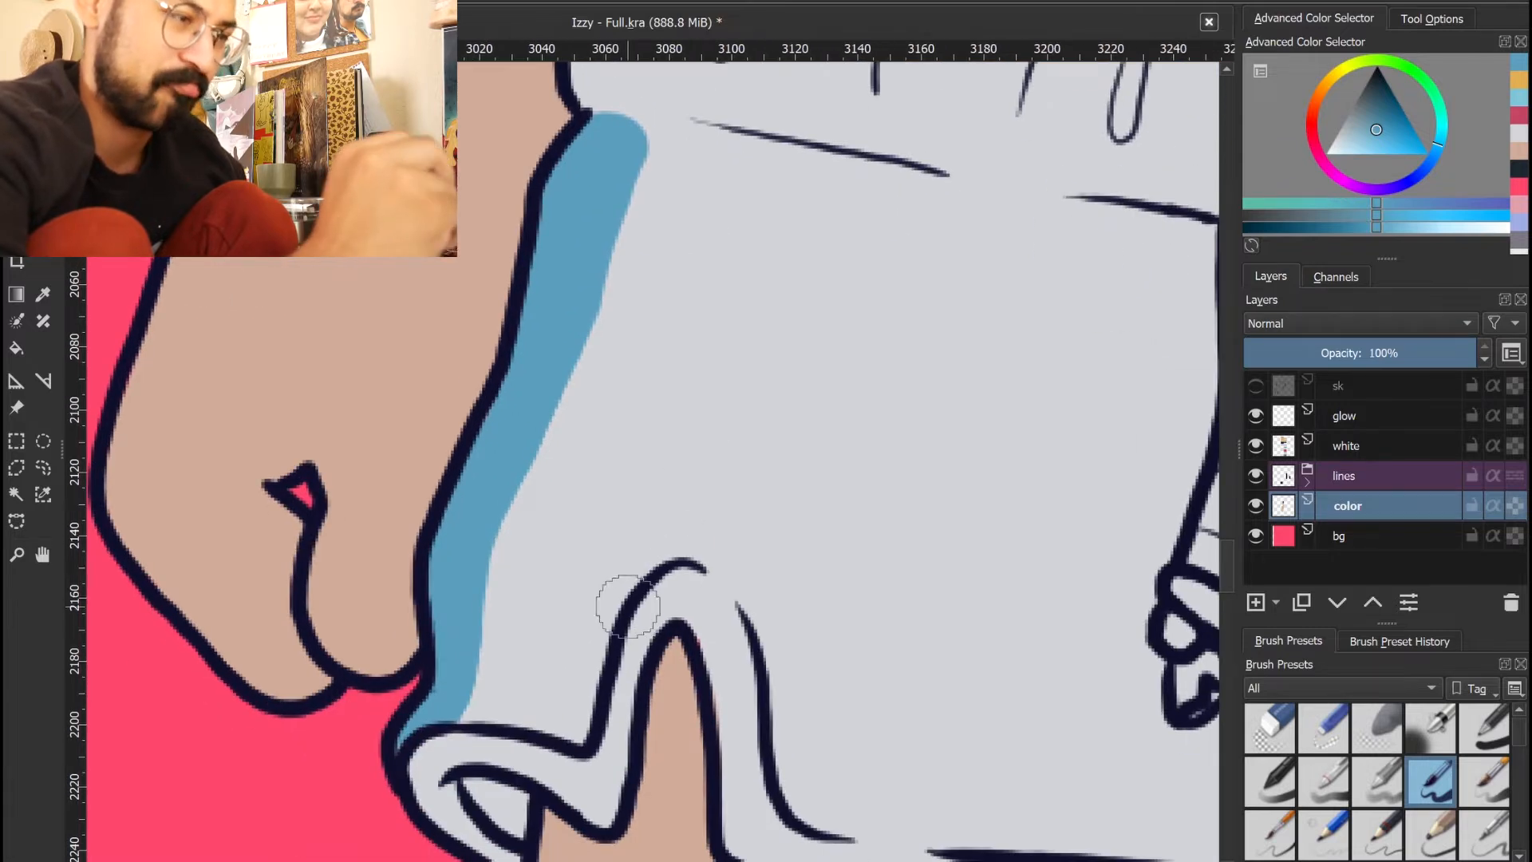
# Undo the thin trial stroke, and outline and fill a second medium blue stripe from the waistband seam to the left leg slit
pyautogui.moveTo(674, 555); pyautogui.dragTo(786, 164)
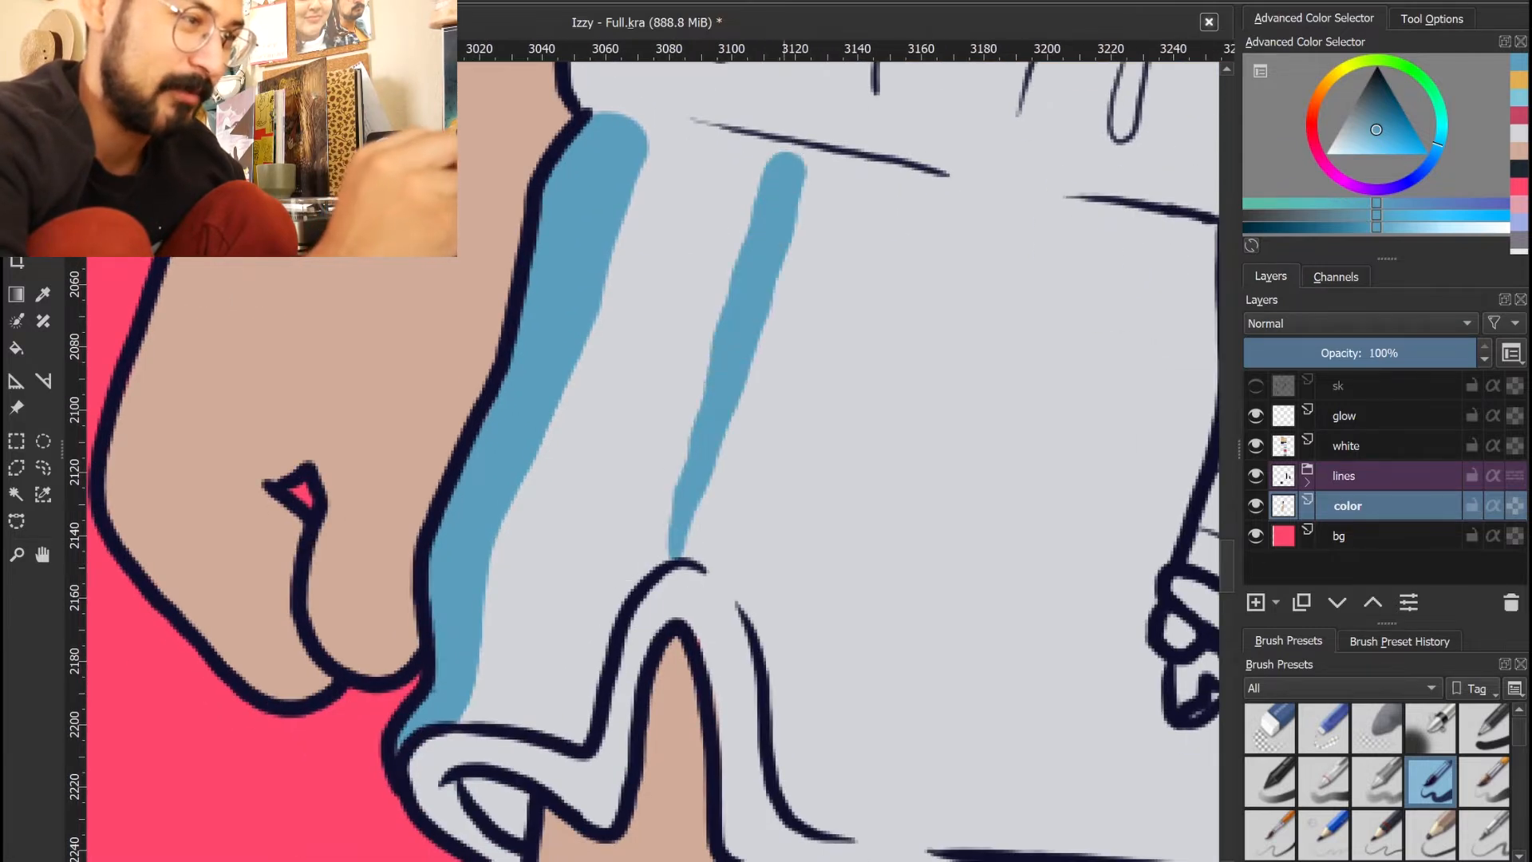
pyautogui.hotkey('ctrl', 'z')
pyautogui.moveTo(685, 550); pyautogui.dragTo(757, 608)
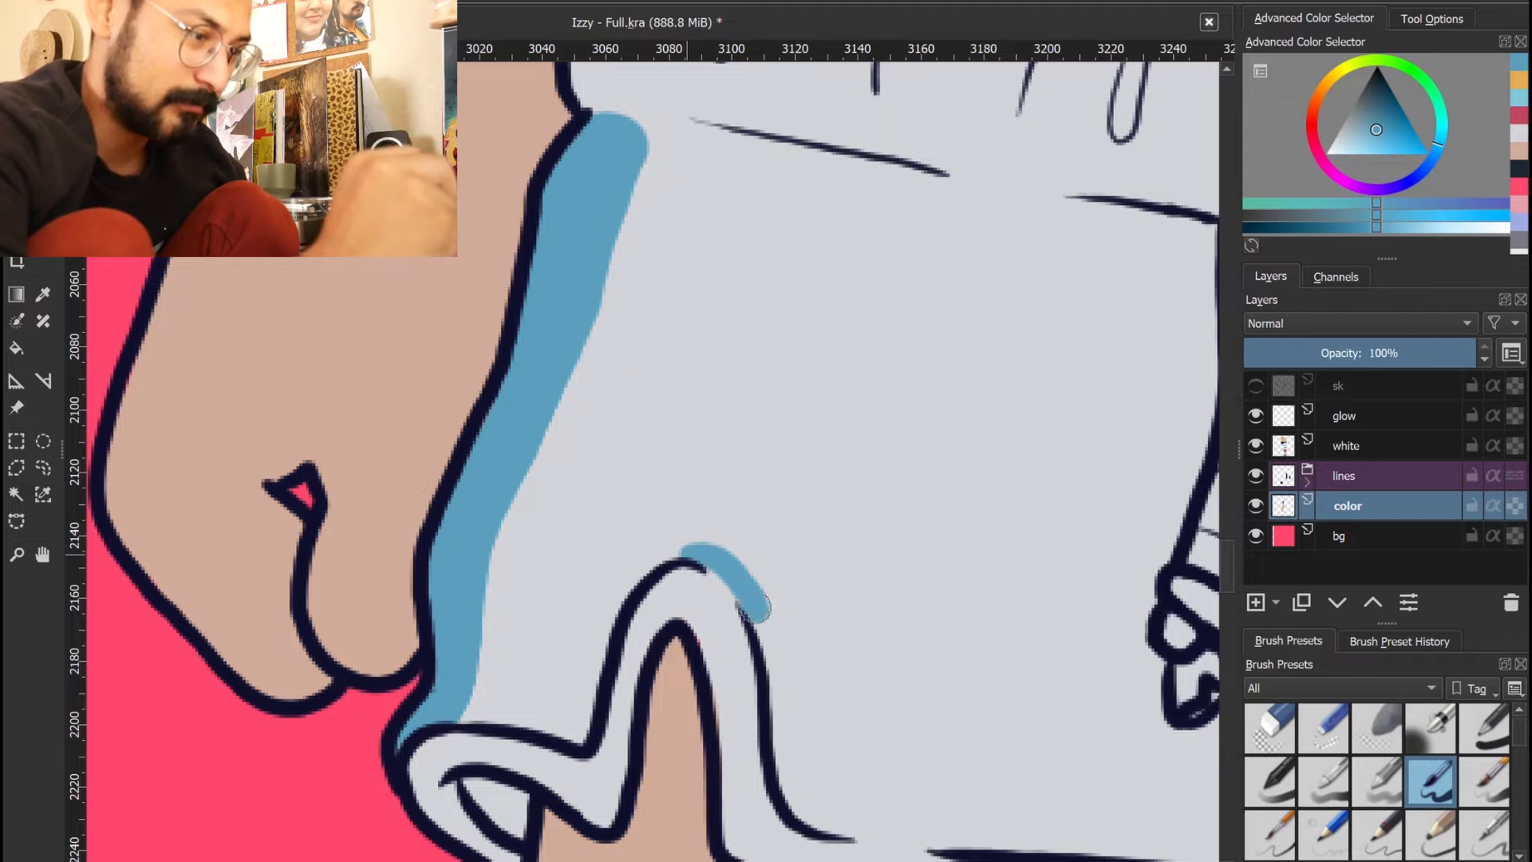
pyautogui.moveTo(702, 557)
pyautogui.mouseDown()
pyautogui.moveTo(815, 171)
pyautogui.moveTo(926, 180)
pyautogui.moveTo(949, 211)
pyautogui.moveTo(762, 586)
pyautogui.moveTo(768, 642)
pyautogui.moveTo(812, 509)
pyautogui.mouseUp()
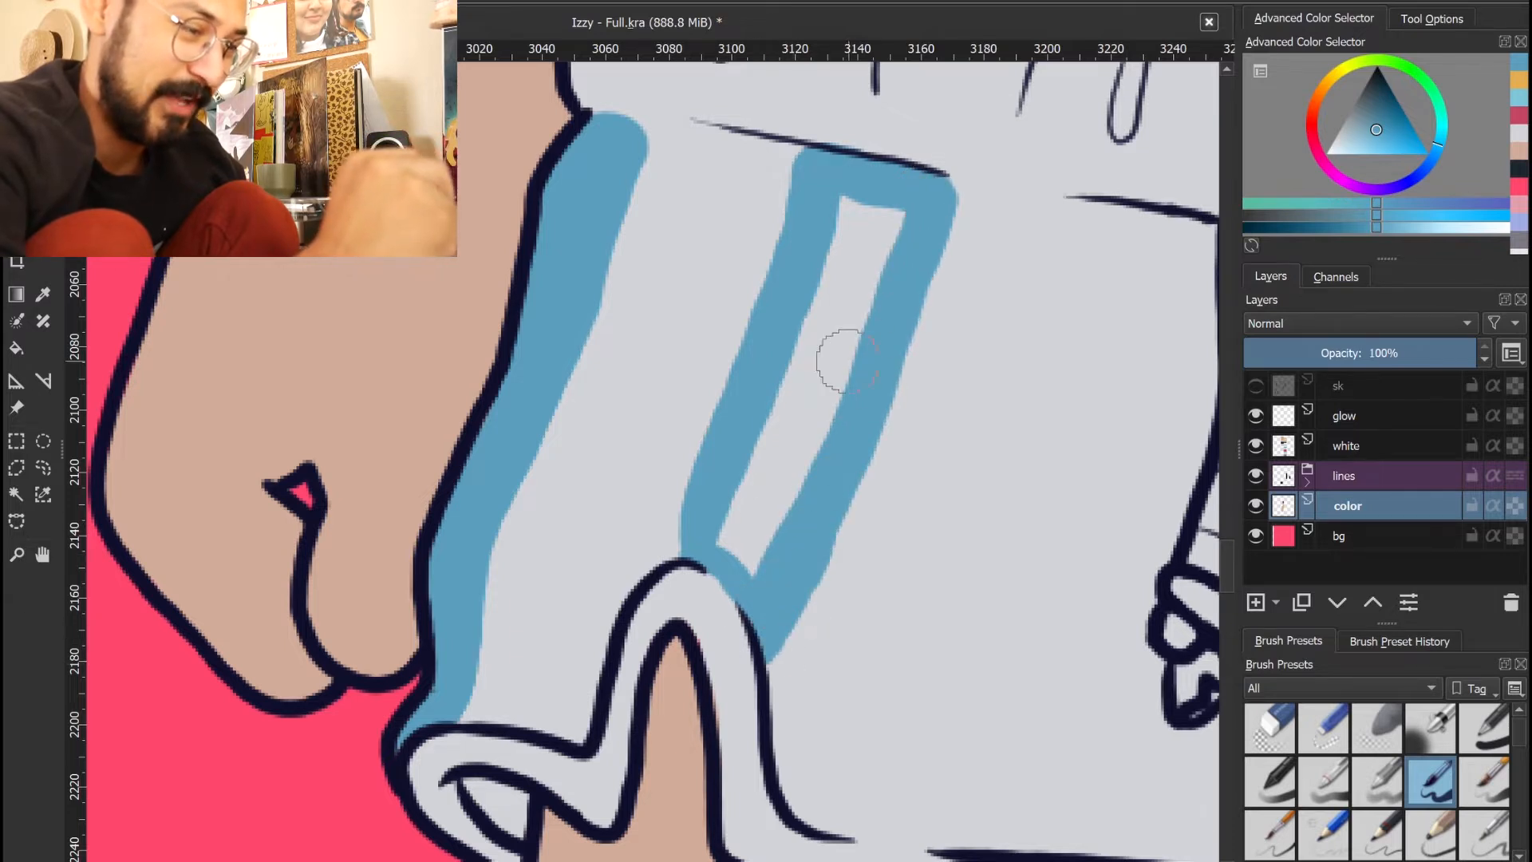
pyautogui.moveTo(746, 550)
pyautogui.mouseDown()
pyautogui.moveTo(753, 486)
pyautogui.moveTo(852, 202)
pyautogui.moveTo(846, 327)
pyautogui.moveTo(768, 533)
pyautogui.mouseUp()
# Paint further evenly spaced medium blue vertical stripes across the middle and right half of the shorts, behind the drawstrings
pyautogui.moveTo(1053, 577); pyautogui.dragTo(740, 454)
pyautogui.moveTo(630, 714)
pyautogui.mouseDown()
pyautogui.moveTo(729, 317)
pyautogui.moveTo(807, 99)
pyautogui.moveTo(885, 118)
pyautogui.moveTo(887, 217)
pyautogui.moveTo(802, 510)
pyautogui.moveTo(774, 714)
pyautogui.moveTo(616, 702)
pyautogui.mouseUp()
pyautogui.moveTo(707, 500)
pyautogui.mouseDown()
pyautogui.moveTo(702, 590)
pyautogui.moveTo(742, 479)
pyautogui.moveTo(750, 511)
pyautogui.moveTo(794, 367)
pyautogui.moveTo(774, 307)
pyautogui.moveTo(786, 267)
pyautogui.mouseUp()
pyautogui.moveTo(786, 267)
pyautogui.mouseDown()
pyautogui.moveTo(424, 418)
pyautogui.moveTo(821, 280)
pyautogui.moveTo(844, 292)
pyautogui.moveTo(786, 778)
pyautogui.moveTo(702, 788)
pyautogui.moveTo(786, 838)
pyautogui.moveTo(391, 805)
pyautogui.mouseUp()
pyautogui.moveTo(630, 858)
pyautogui.mouseDown()
pyautogui.moveTo(623, 714)
pyautogui.moveTo(642, 685)
pyautogui.moveTo(710, 670)
pyautogui.moveTo(678, 630)
pyautogui.moveTo(662, 559)
pyautogui.moveTo(705, 249)
pyautogui.moveTo(746, 264)
pyautogui.moveTo(738, 510)
pyautogui.moveTo(750, 255)
pyautogui.moveTo(671, 256)
pyautogui.mouseUp()
pyautogui.moveTo(758, 758)
pyautogui.mouseDown()
pyautogui.moveTo(750, 798)
pyautogui.moveTo(762, 112)
pyautogui.moveTo(880, 97)
pyautogui.moveTo(902, 503)
pyautogui.mouseUp()
pyautogui.moveTo(762, 790)
pyautogui.mouseDown()
pyautogui.moveTo(804, 667)
pyautogui.moveTo(802, 718)
pyautogui.moveTo(900, 488)
pyautogui.moveTo(926, 499)
pyautogui.moveTo(896, 636)
pyautogui.mouseUp()
pyautogui.moveTo(790, 722)
pyautogui.mouseDown()
pyautogui.moveTo(779, 588)
pyautogui.moveTo(797, 279)
pyautogui.moveTo(835, 503)
pyautogui.mouseUp()
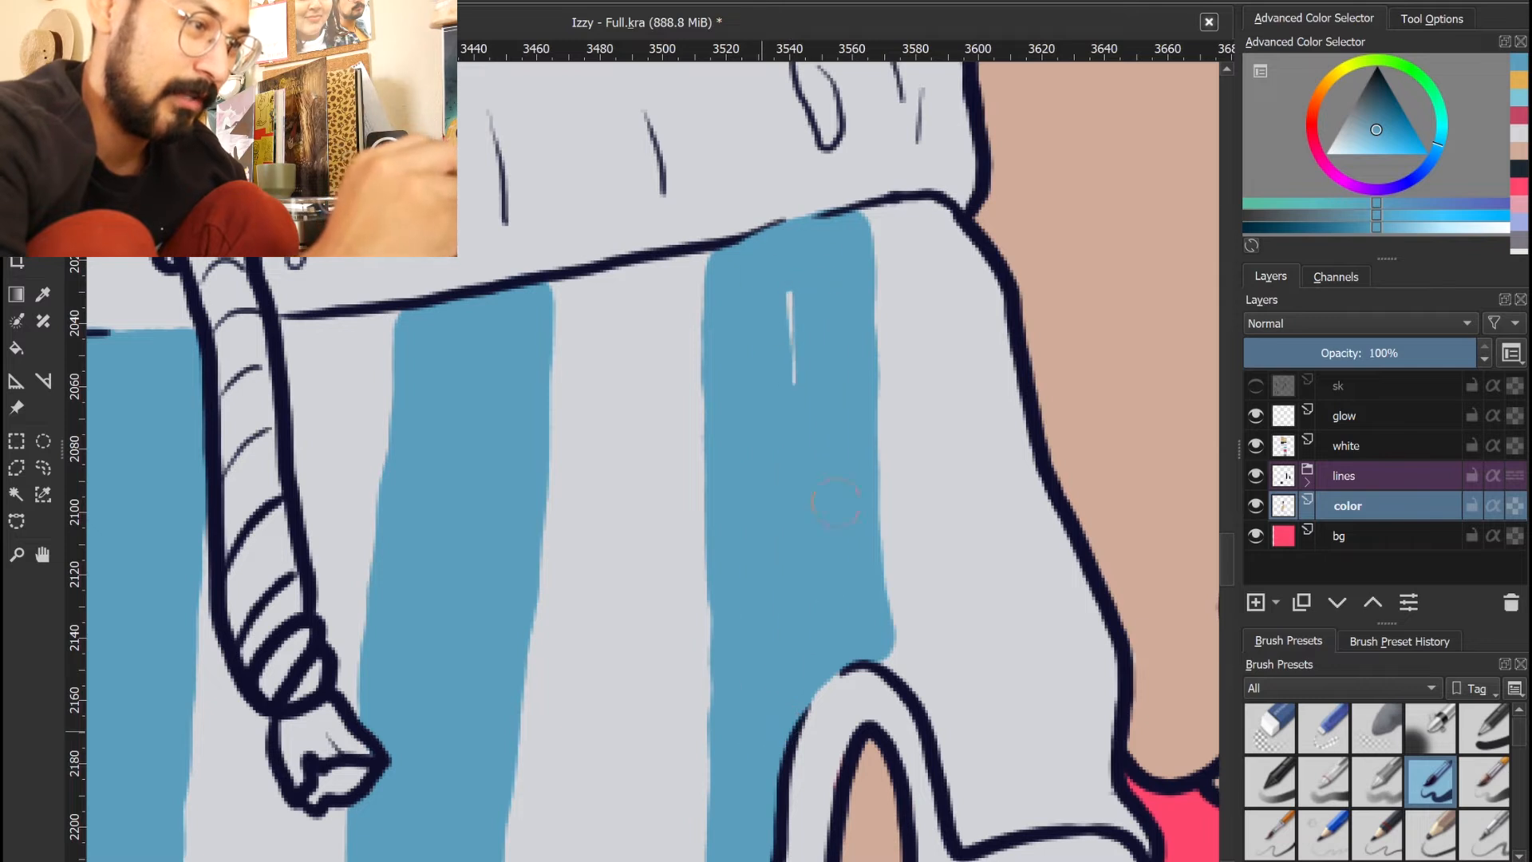
# Paint the last medium blue stripe along the right outer side of the shorts and touch up the stripe edge at the leg slit
pyautogui.moveTo(1046, 489)
pyautogui.mouseDown()
pyautogui.moveTo(801, 383)
pyautogui.moveTo(866, 720)
pyautogui.moveTo(858, 531)
pyautogui.moveTo(869, 554)
pyautogui.mouseUp()
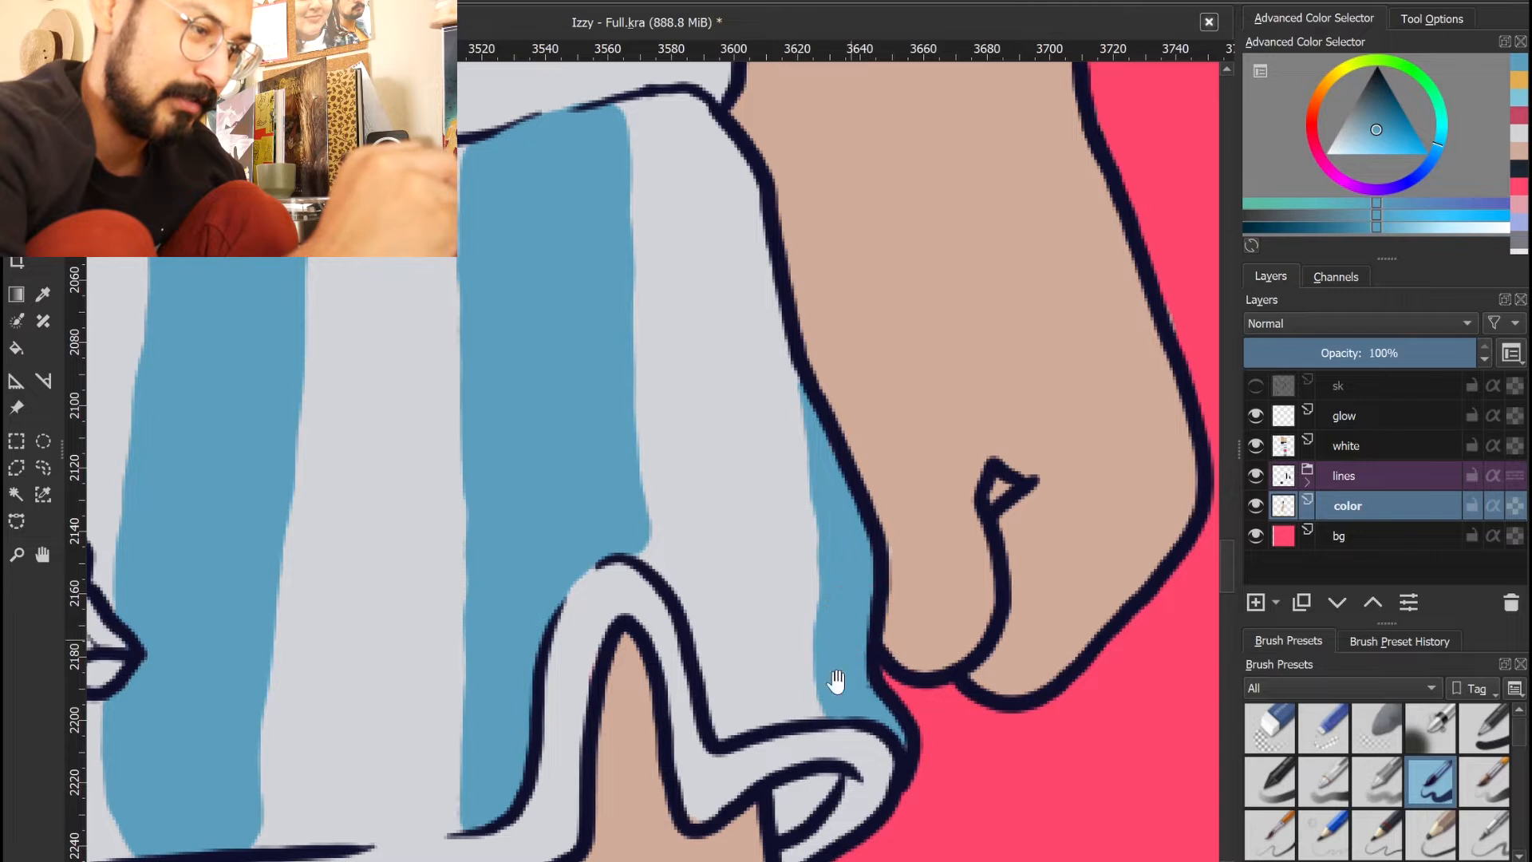
pyautogui.moveTo(807, 708)
pyautogui.mouseDown()
pyautogui.moveTo(816, 568)
pyautogui.moveTo(790, 315)
pyautogui.moveTo(773, 383)
pyautogui.moveTo(797, 375)
pyautogui.mouseUp()
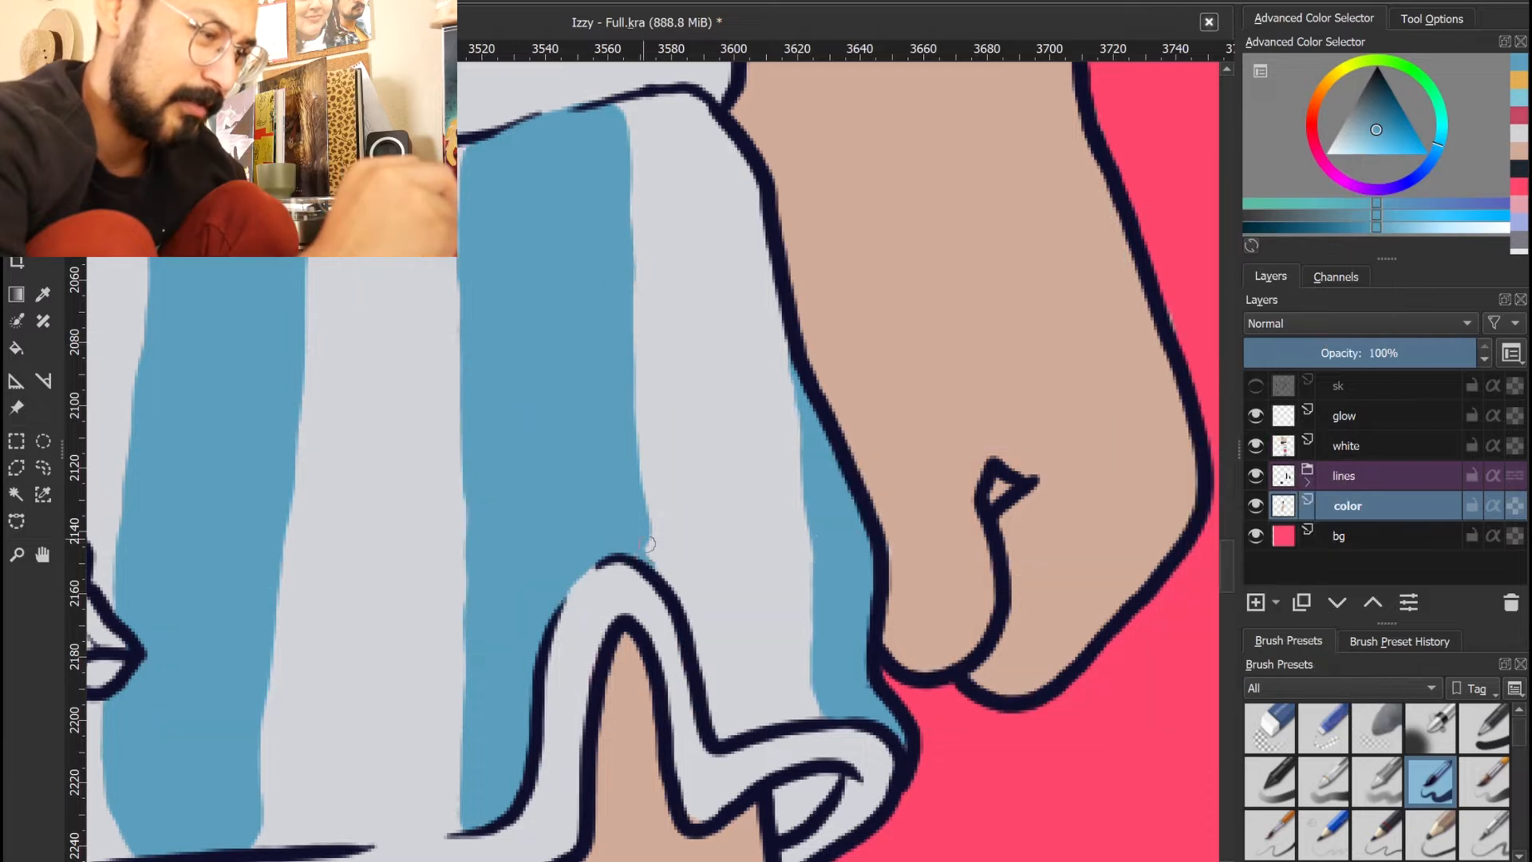
pyautogui.moveTo(739, 623); pyautogui.dragTo(840, 570)
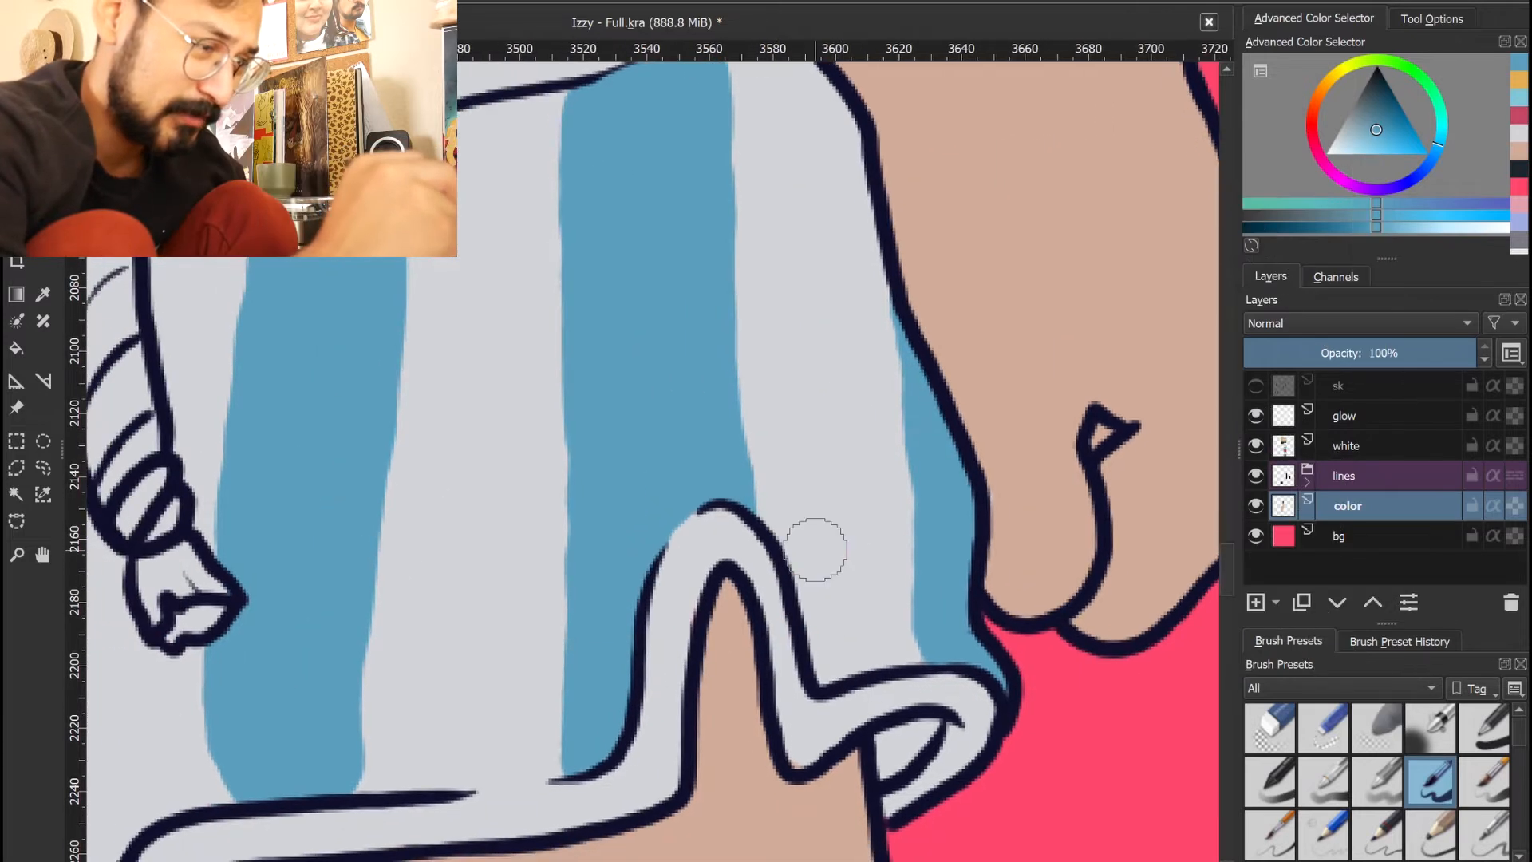
pyautogui.scroll(-4, 818, 431)
pyautogui.moveTo(850, 494); pyautogui.dragTo(909, 610)
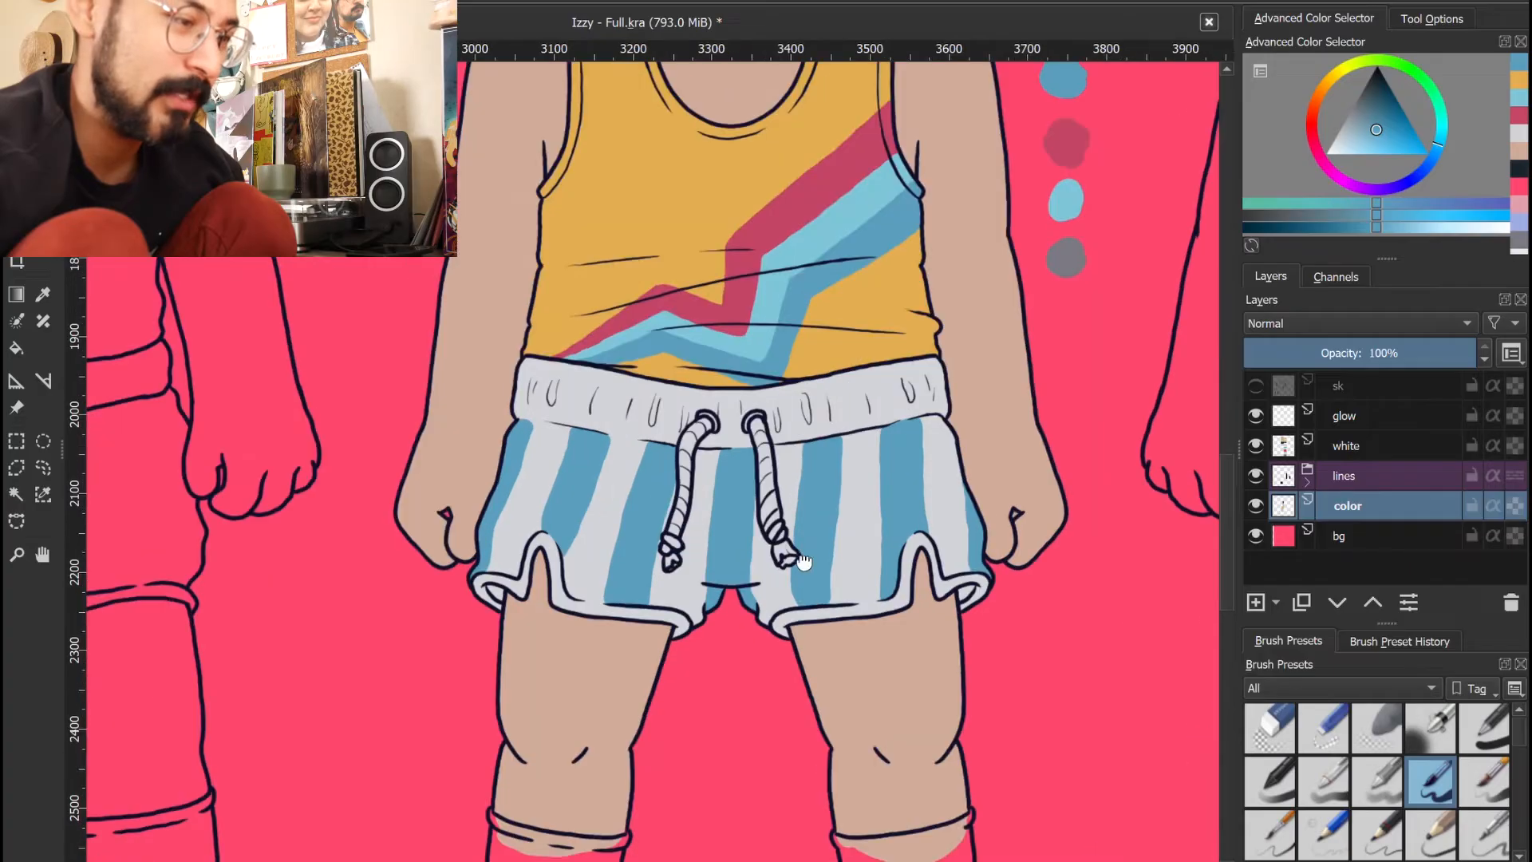
pyautogui.moveTo(803, 561); pyautogui.dragTo(856, 568)
# Trim the right edges of the centre stripe and the two stripes beside it with light grey sampled from the shorts
pyautogui.scroll(3, 881, 540)
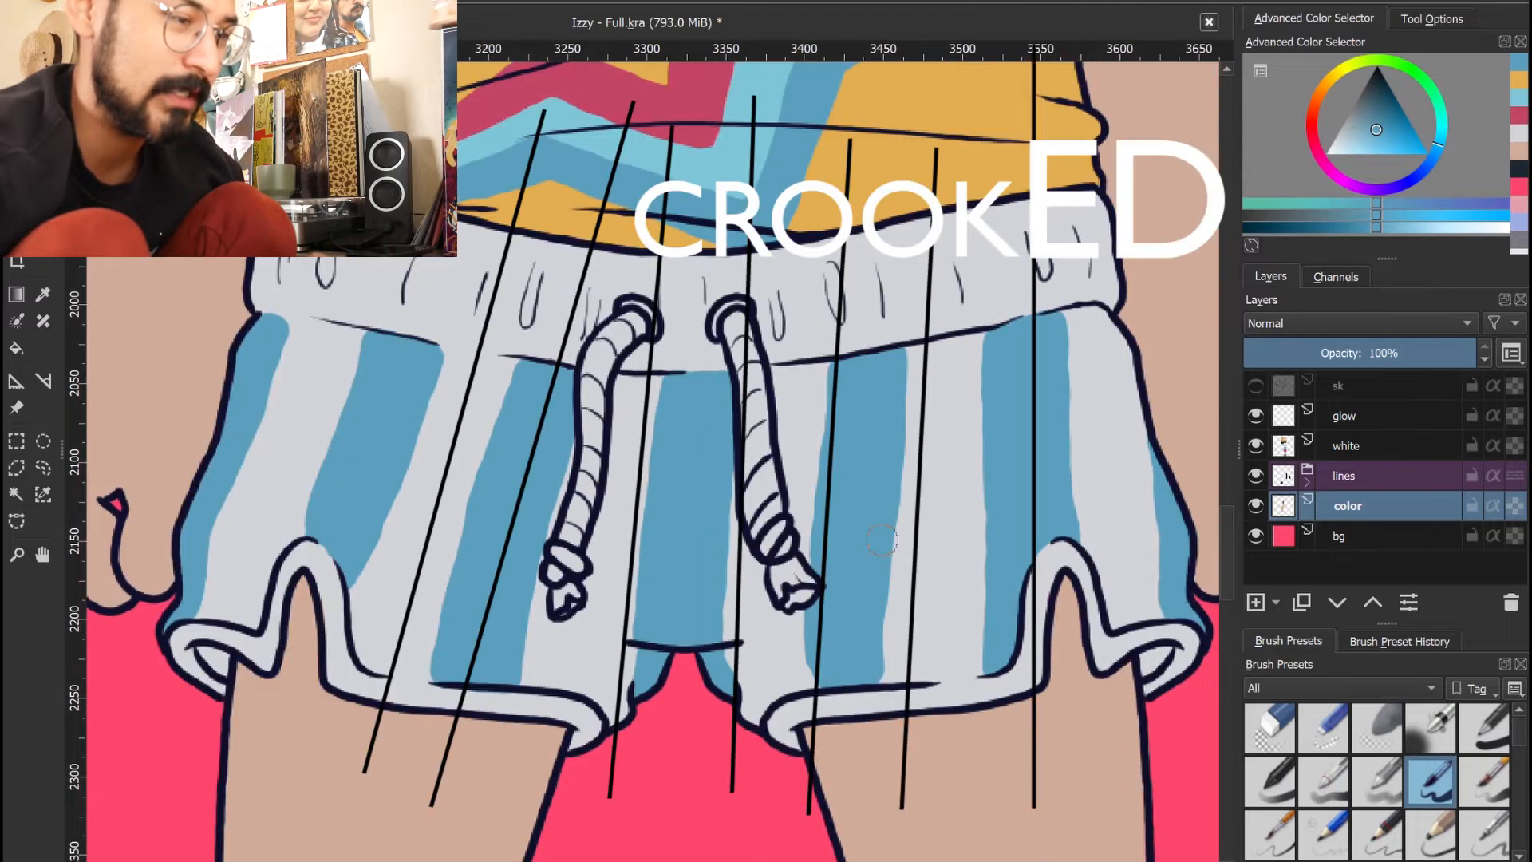
pyautogui.keyDown('ctrl'); pyautogui.click(1157, 462); pyautogui.keyUp('ctrl')
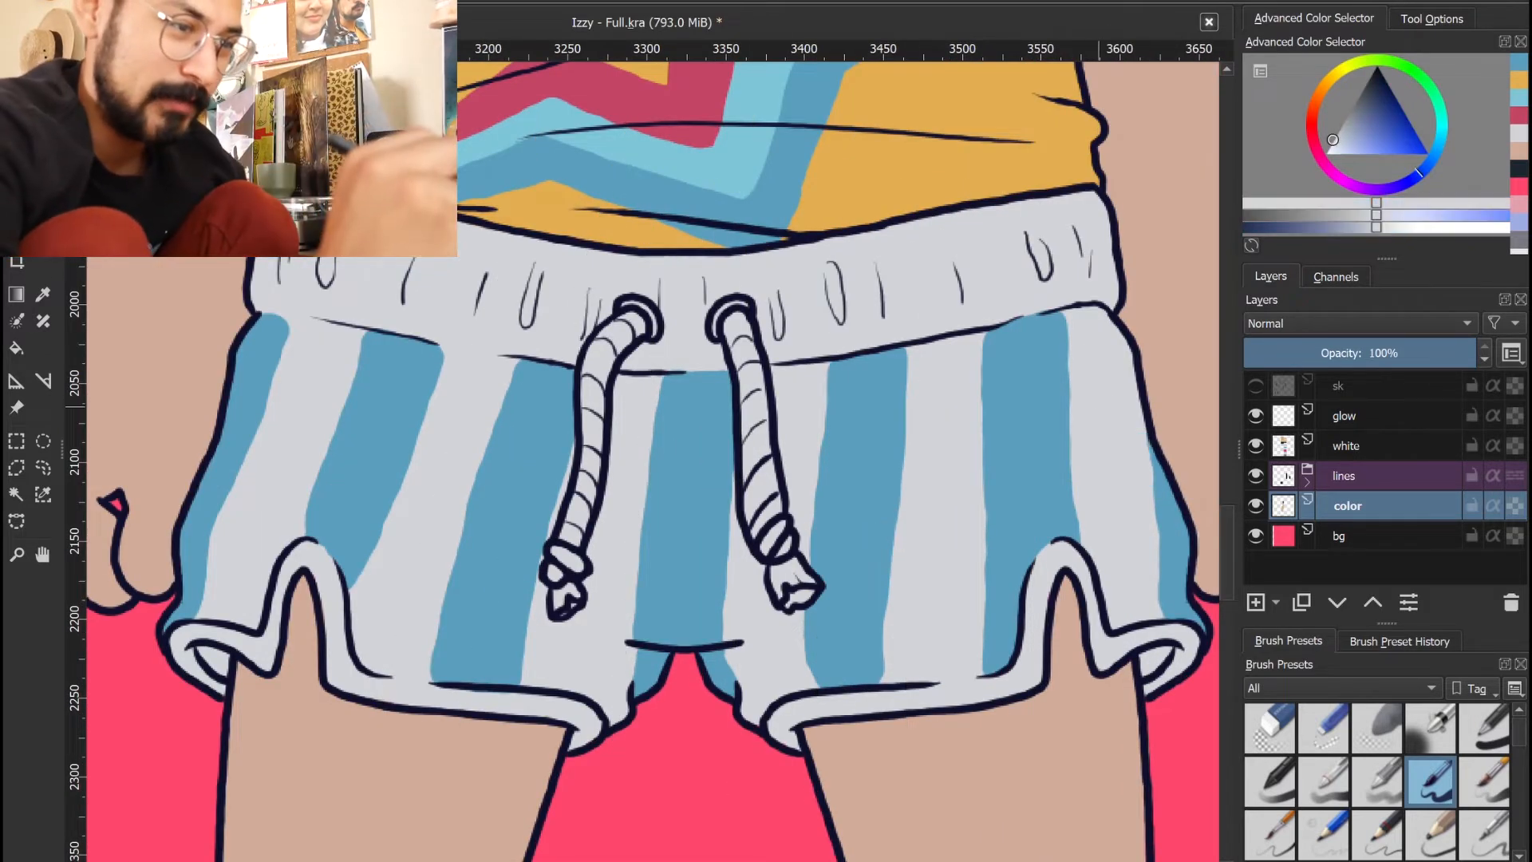
pyautogui.moveTo(1053, 328)
pyautogui.mouseDown()
pyautogui.moveTo(1101, 537)
pyautogui.moveTo(1046, 301)
pyautogui.mouseUp()
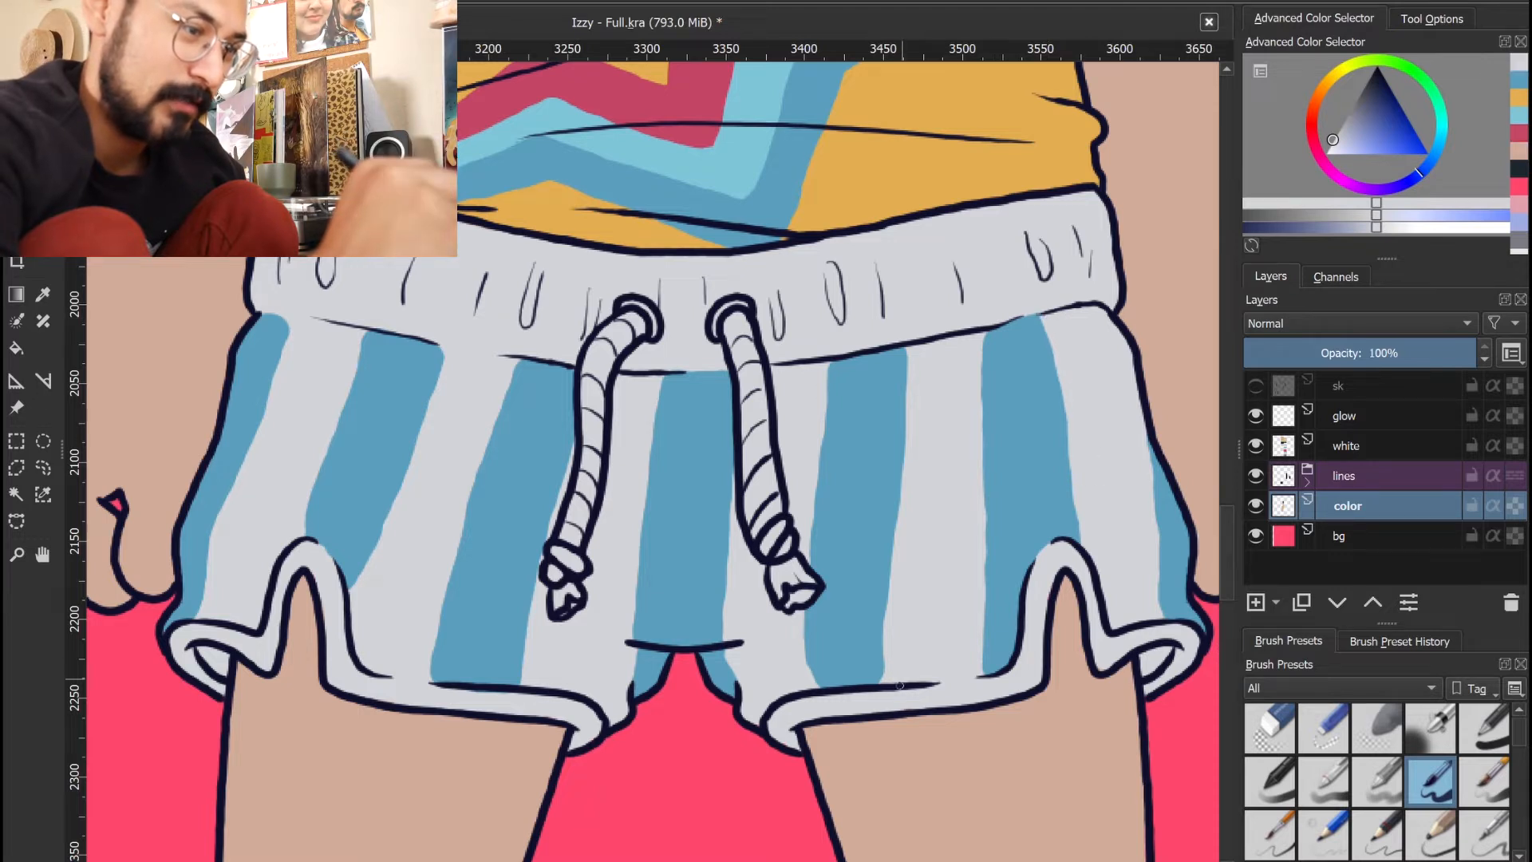
pyautogui.moveTo(906, 540)
pyautogui.mouseDown()
pyautogui.moveTo(892, 326)
pyautogui.moveTo(904, 626)
pyautogui.mouseUp()
pyautogui.moveTo(732, 529); pyautogui.dragTo(735, 351)
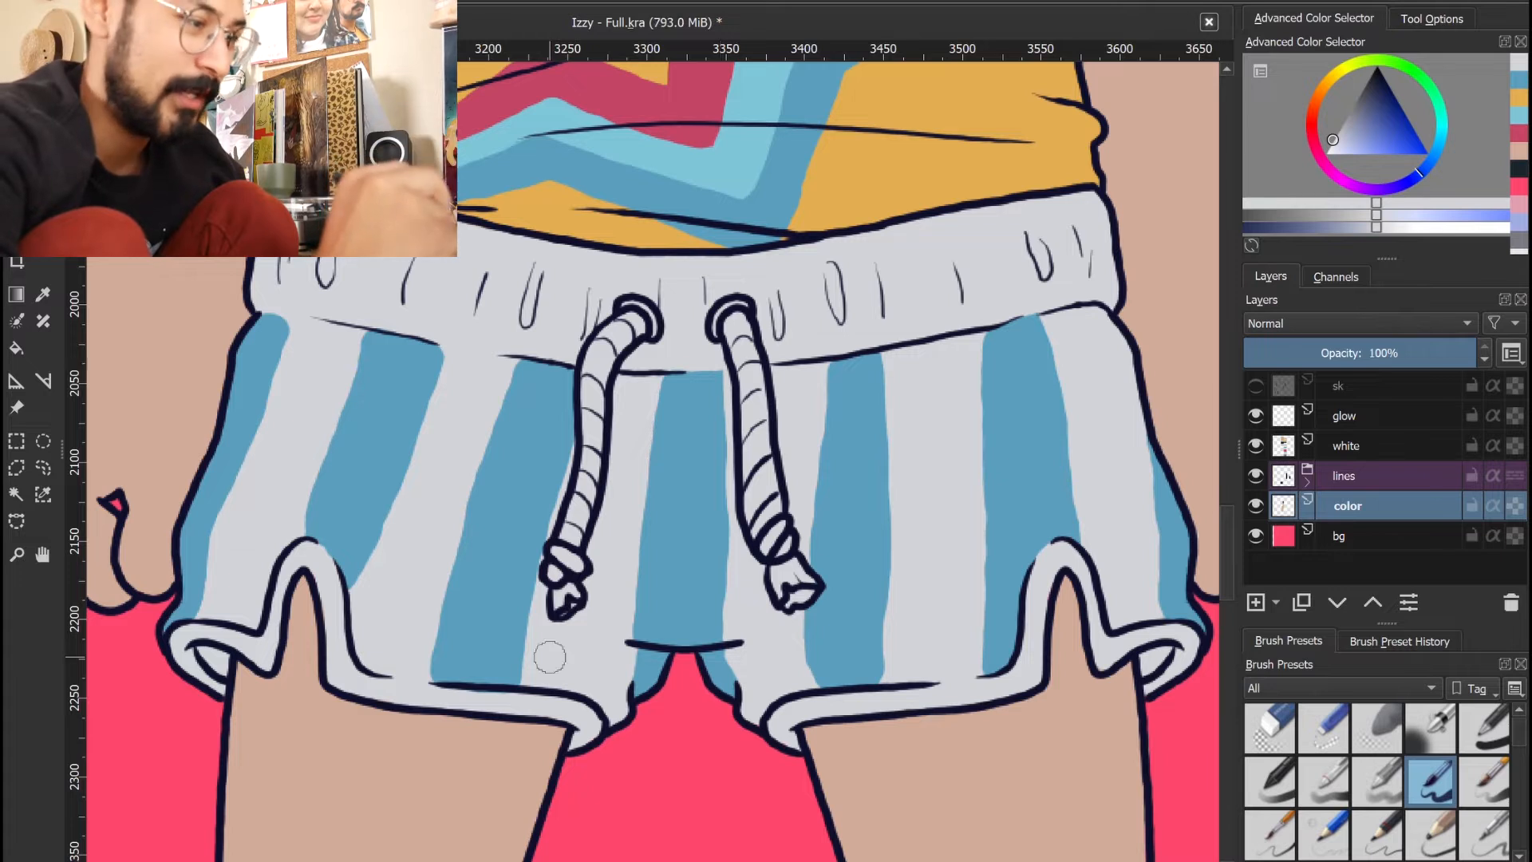
# Widen the upper left edges of the two stripes right of the drawstrings with sampled medium blue, making them slant outward
pyautogui.keyDown('ctrl'); pyautogui.click(678, 549); pyautogui.keyUp('ctrl')
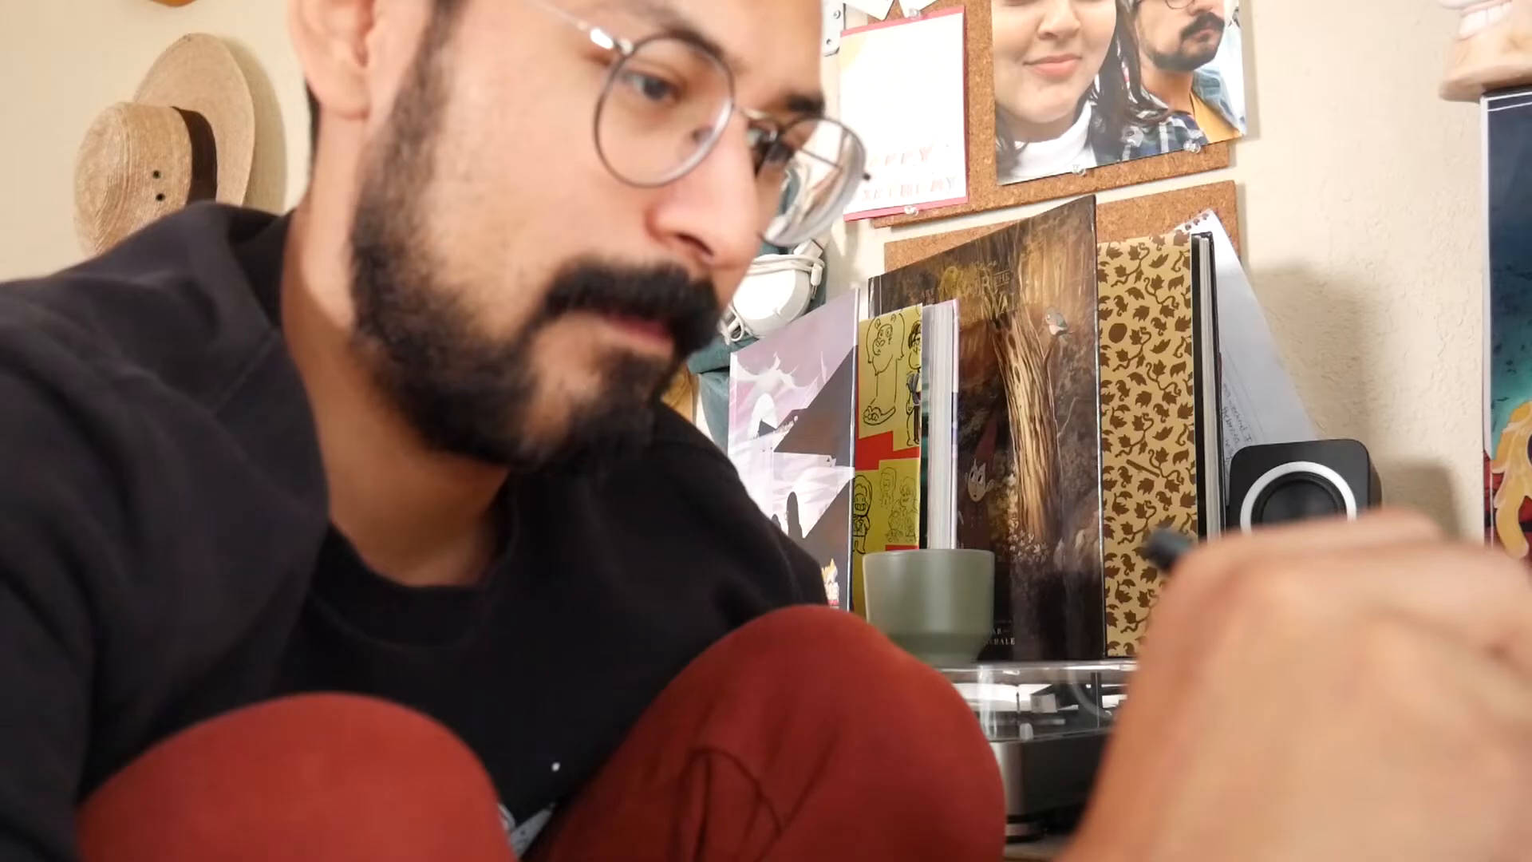
pyautogui.moveTo(814, 367); pyautogui.dragTo(810, 671)
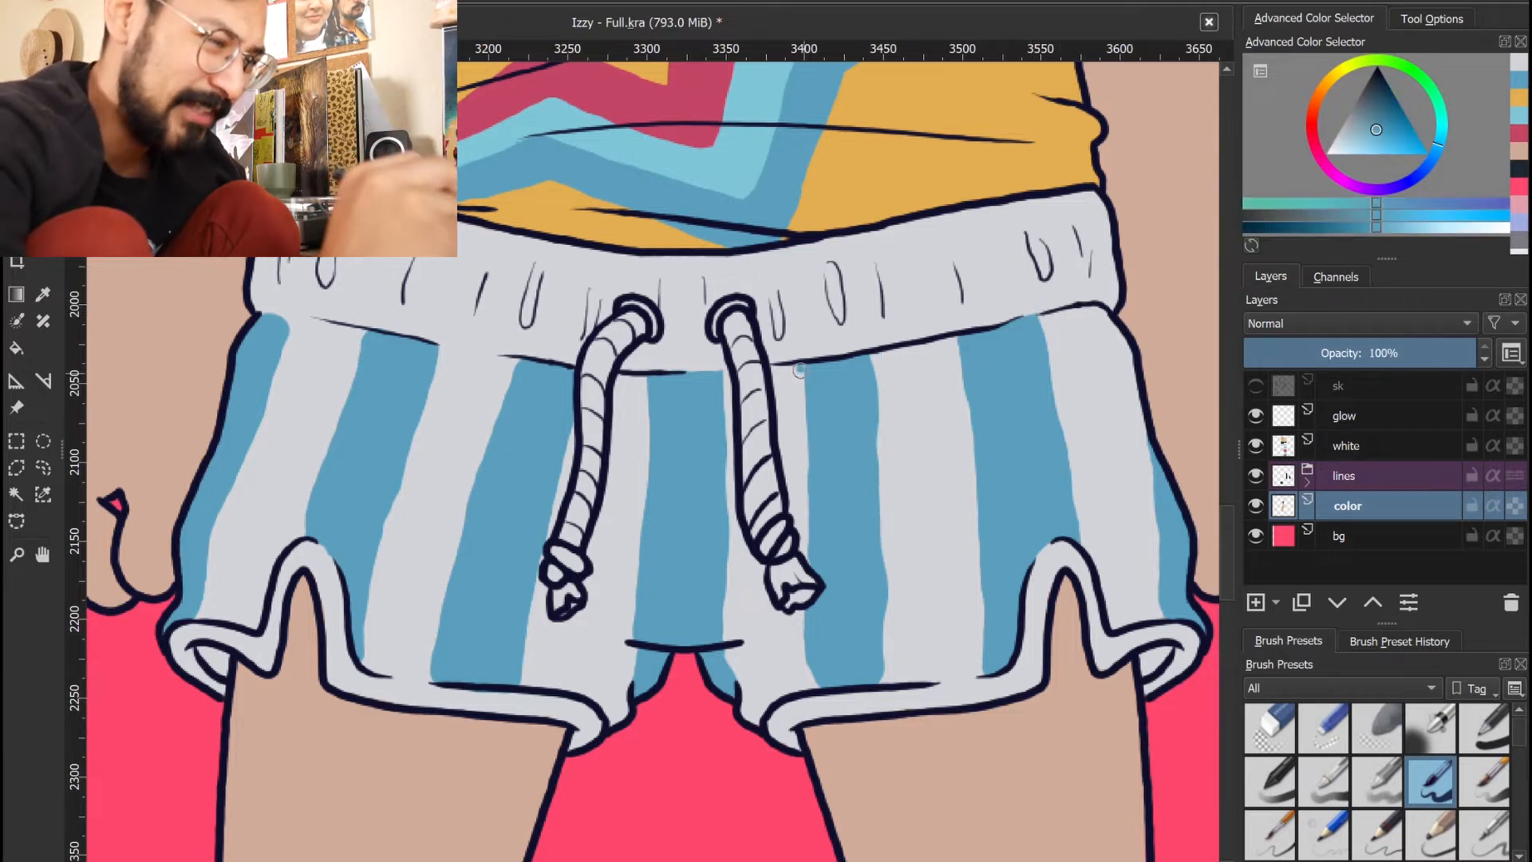
pyautogui.moveTo(807, 368); pyautogui.dragTo(812, 501)
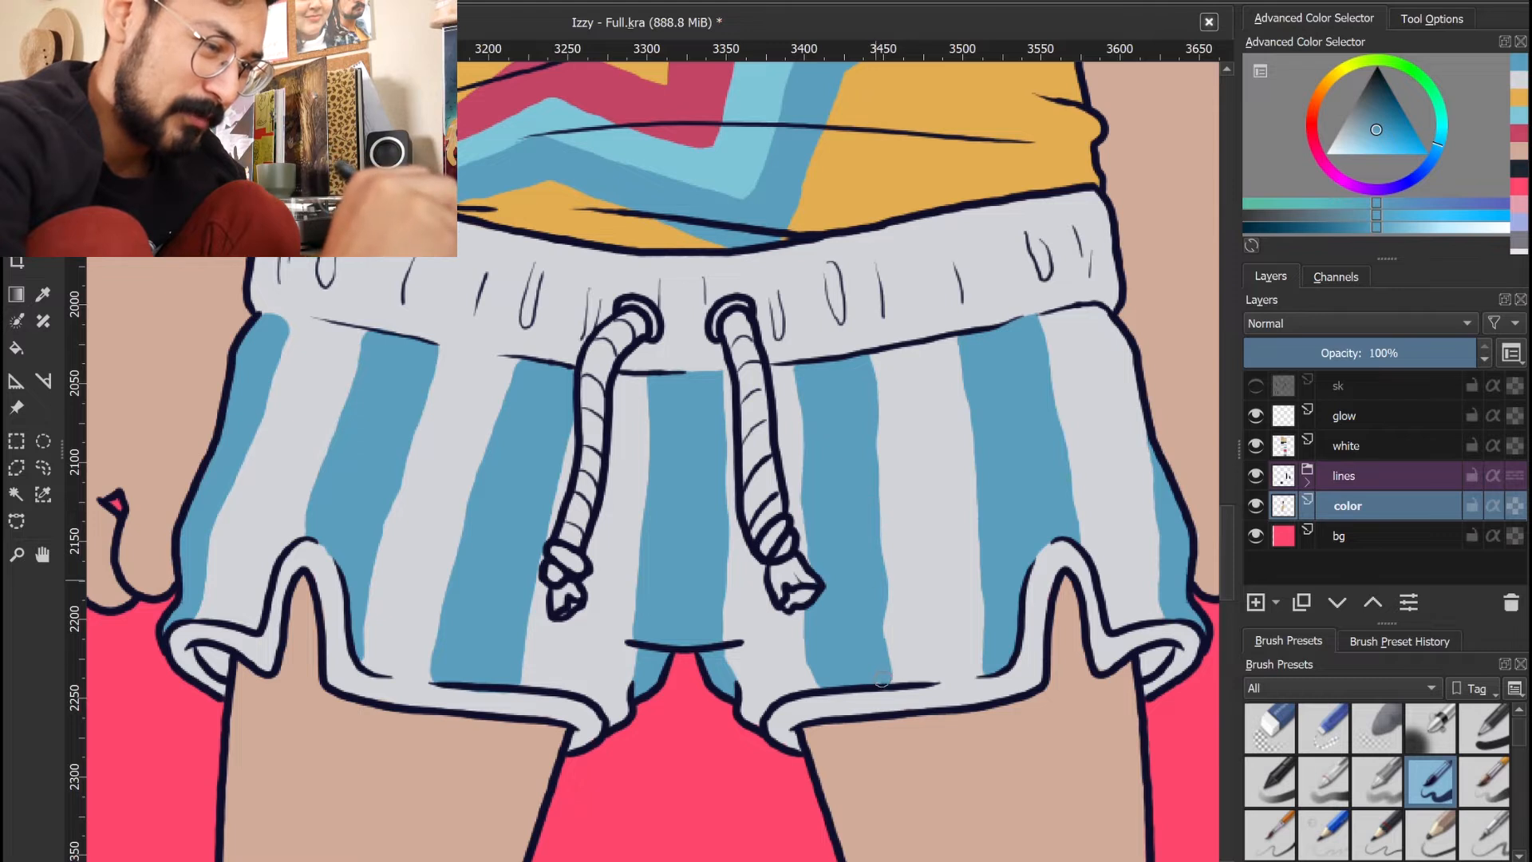
# Smooth the right edges of the centre stripe and its right neighbour with sampled light grey, and check the striped shorts
pyautogui.keyDown('ctrl'); pyautogui.click(919, 666); pyautogui.keyUp('ctrl')
pyautogui.moveTo(897, 656); pyautogui.dragTo(896, 423)
pyautogui.moveTo(728, 603); pyautogui.dragTo(726, 363)
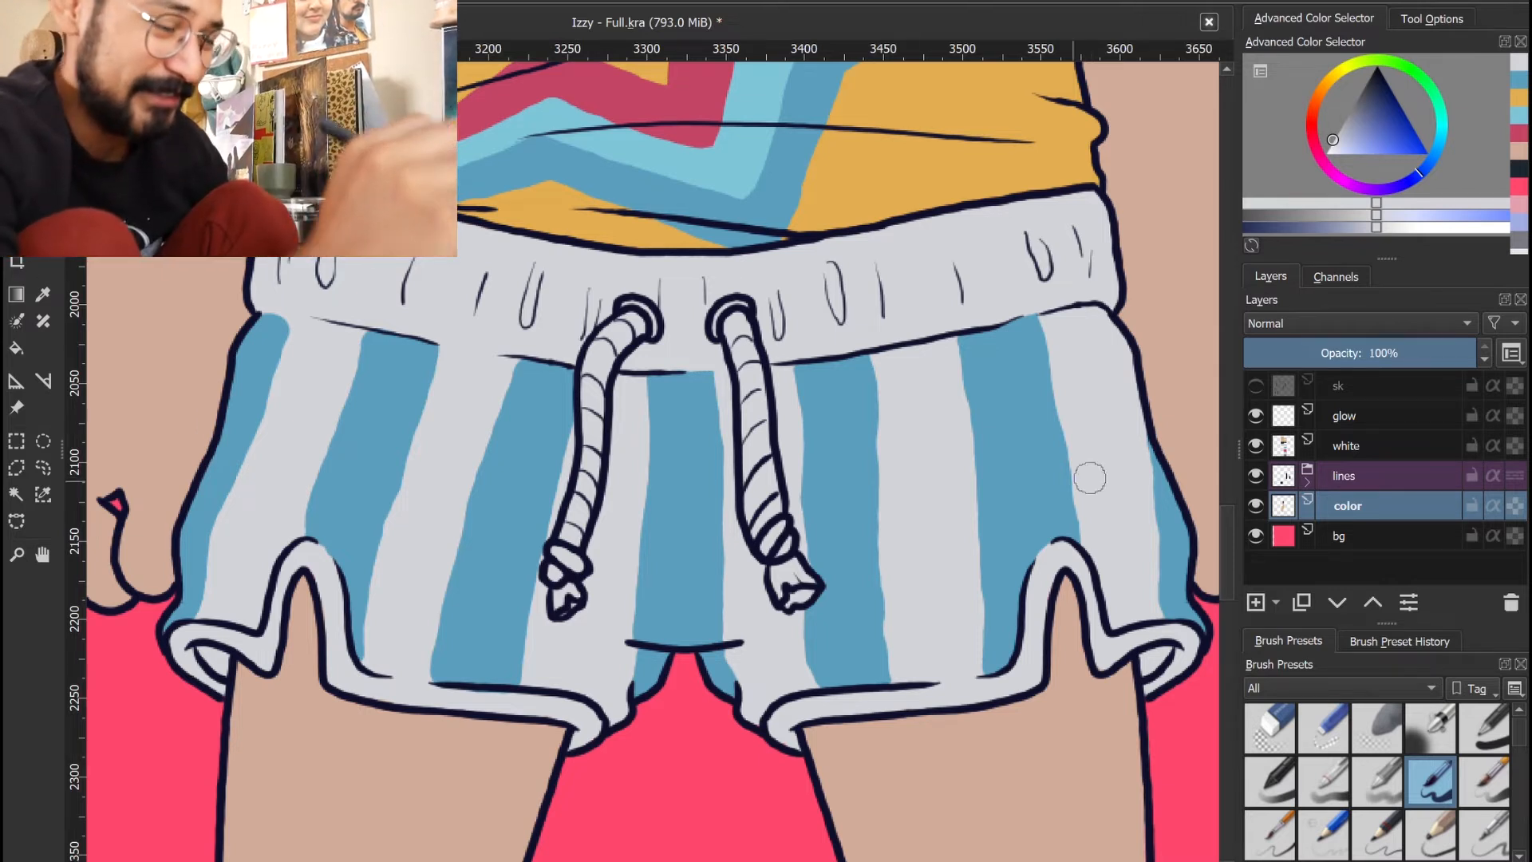
pyautogui.scroll(-4, 872, 489)
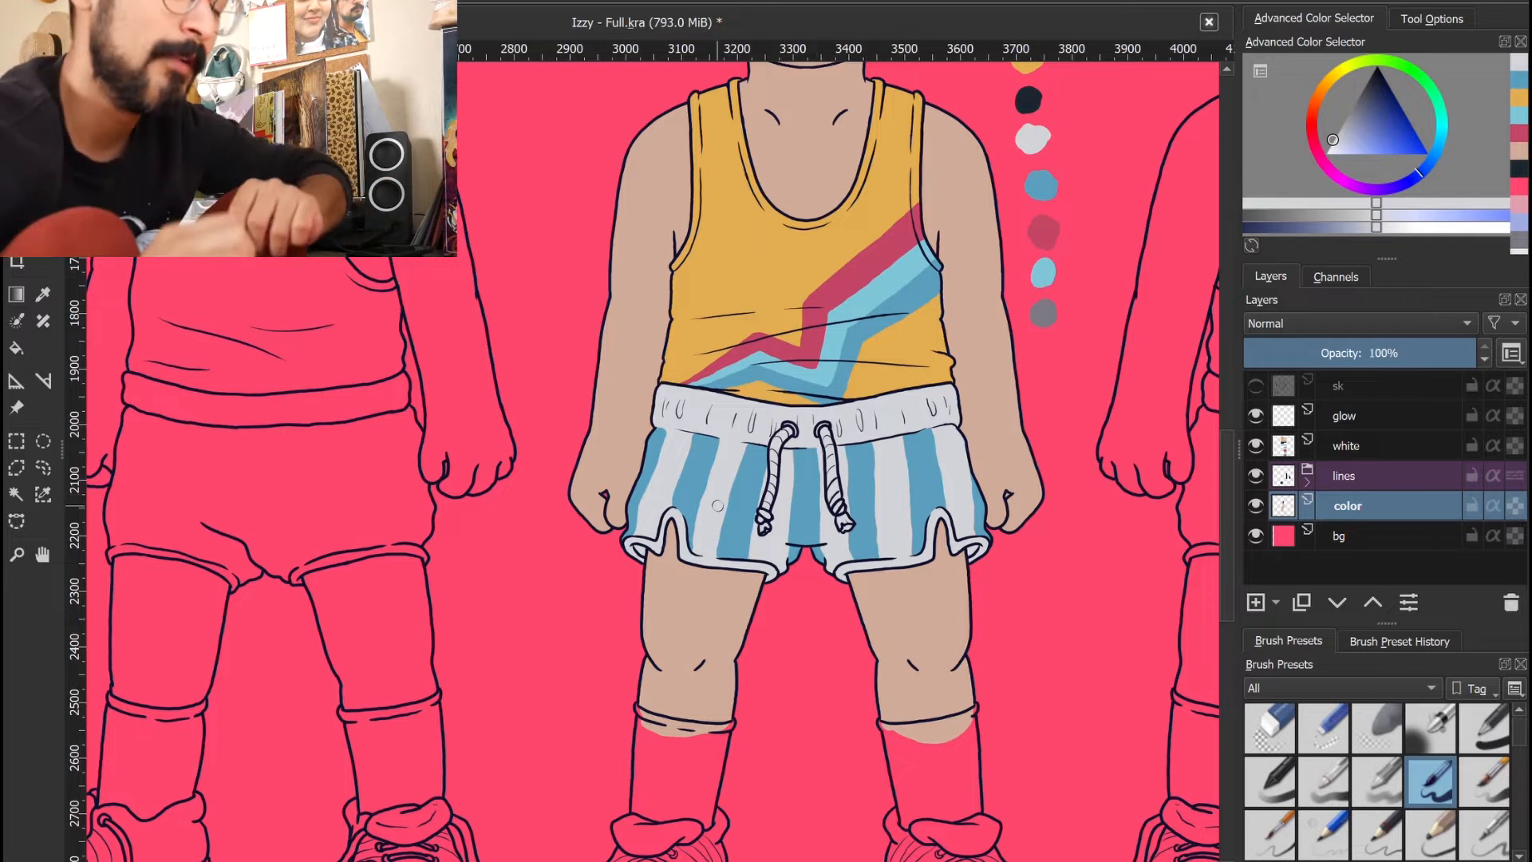
pyautogui.moveTo(860, 538); pyautogui.dragTo(816, 556)
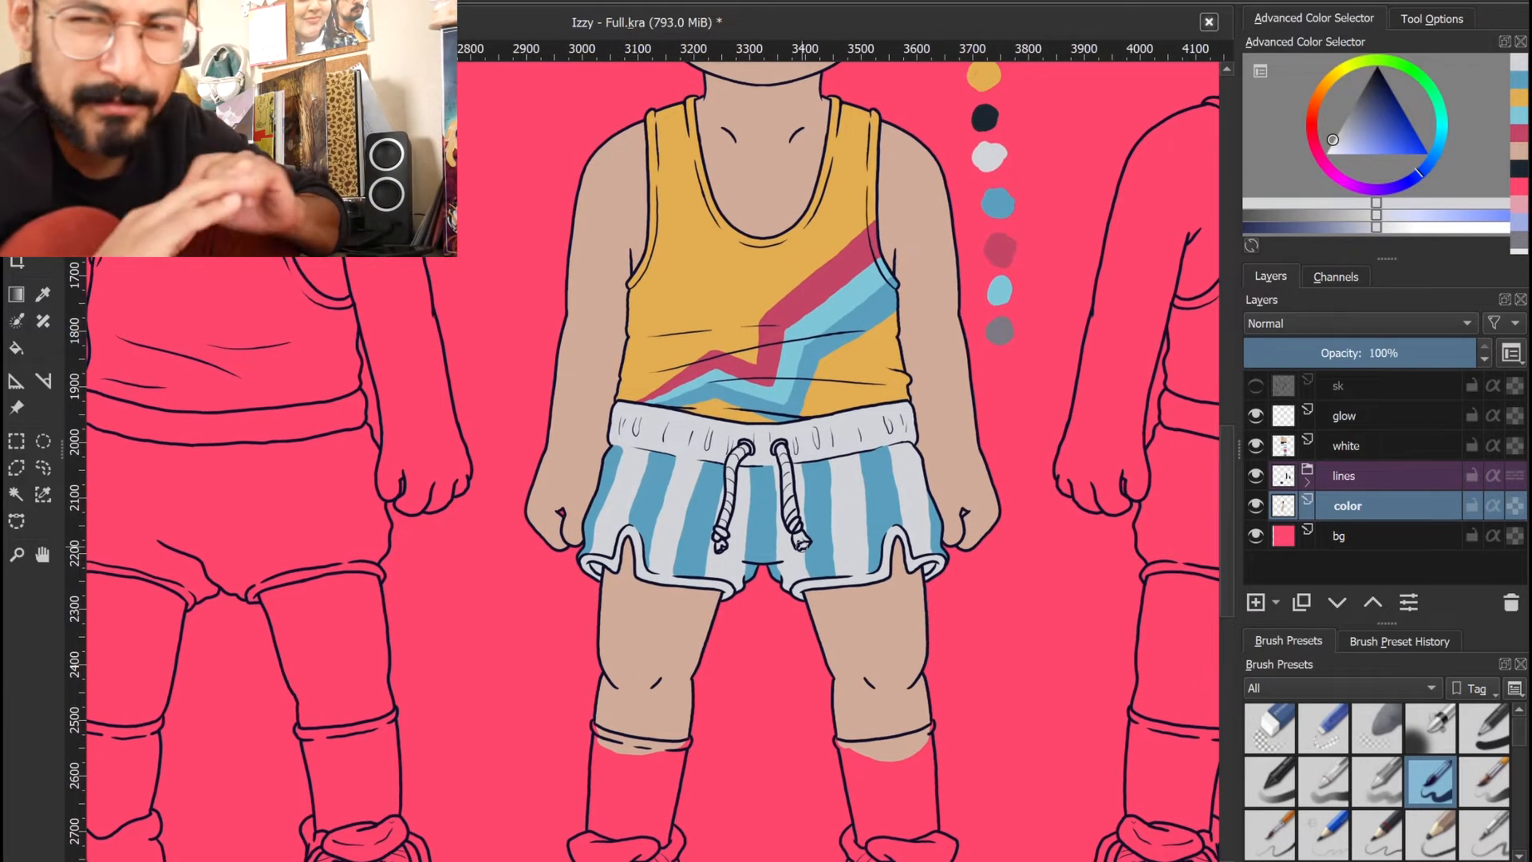
pyautogui.scroll(6, 677, 550)
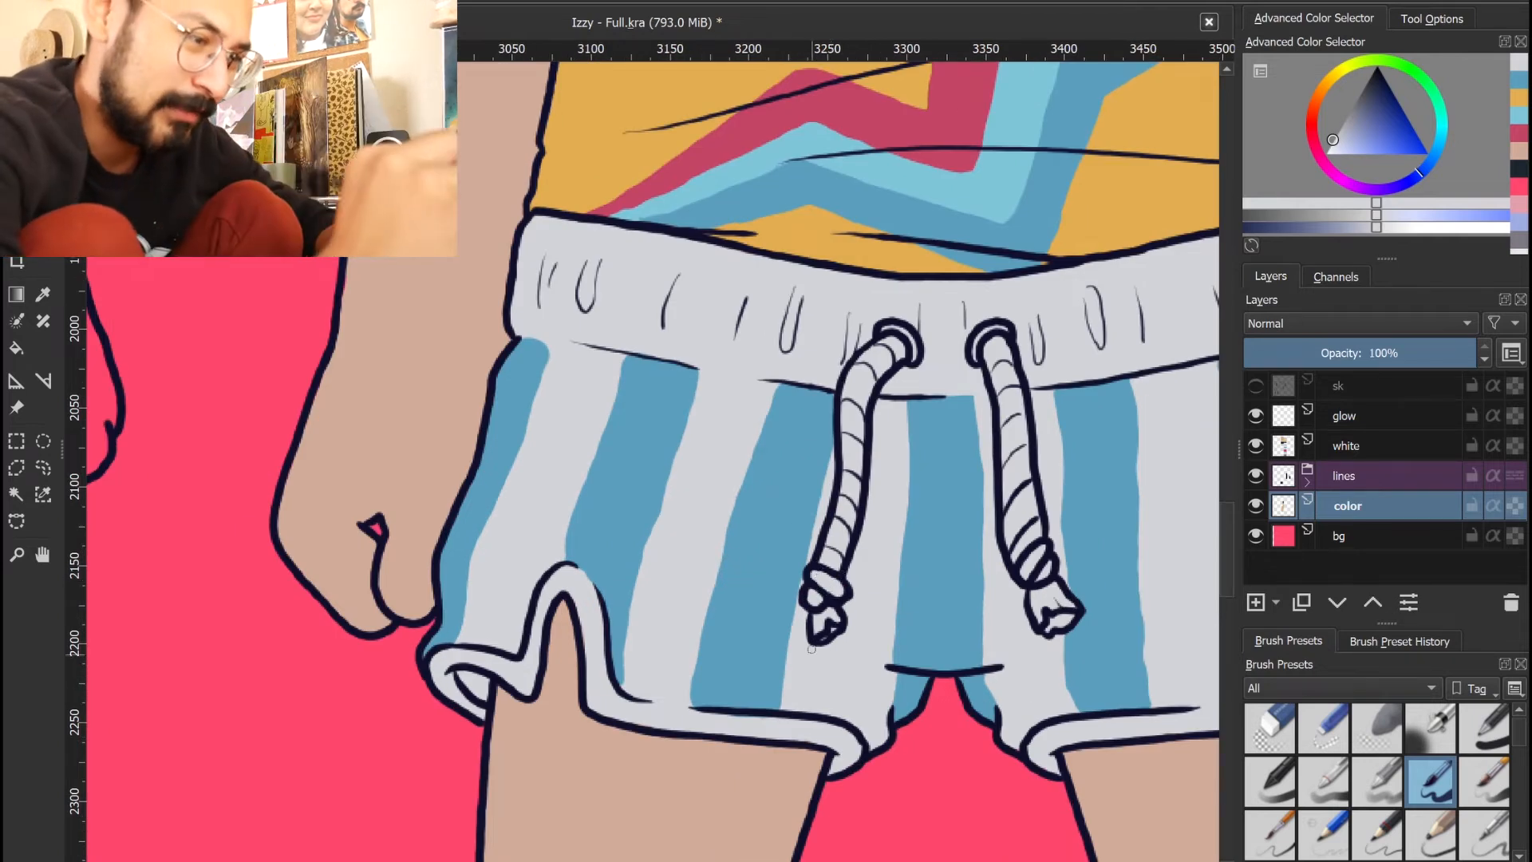
pyautogui.keyDown('ctrl'); pyautogui.click(732, 638); pyautogui.keyUp('ctrl')
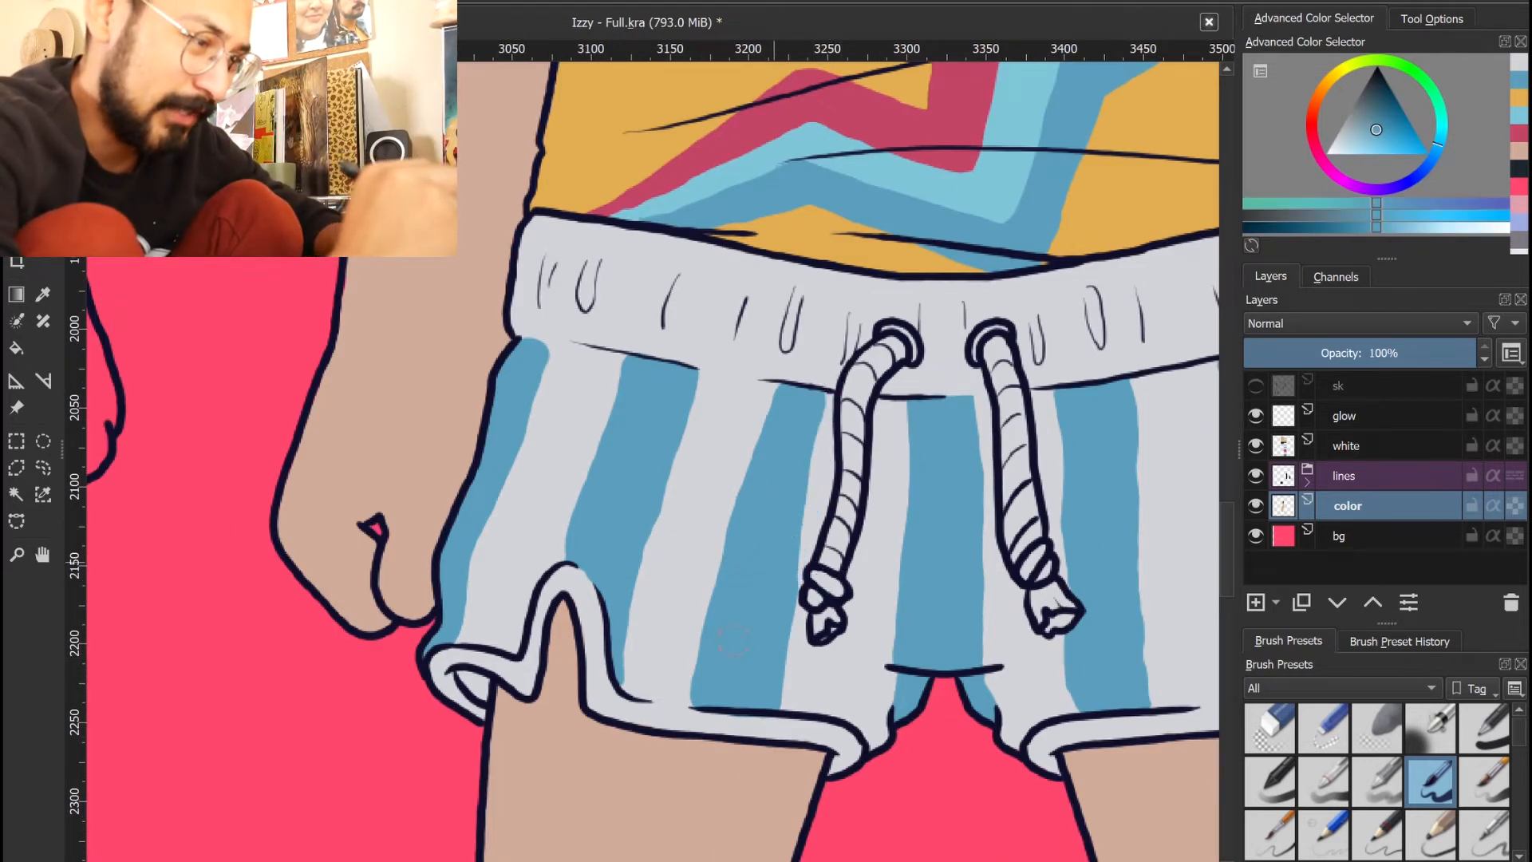
# Sample the shorts' light grey, outline the inside of the right sock with it and fill the whole sock, covering the skin spill
pyautogui.keyDown('ctrl'); pyautogui.click(952, 446); pyautogui.keyUp('ctrl')
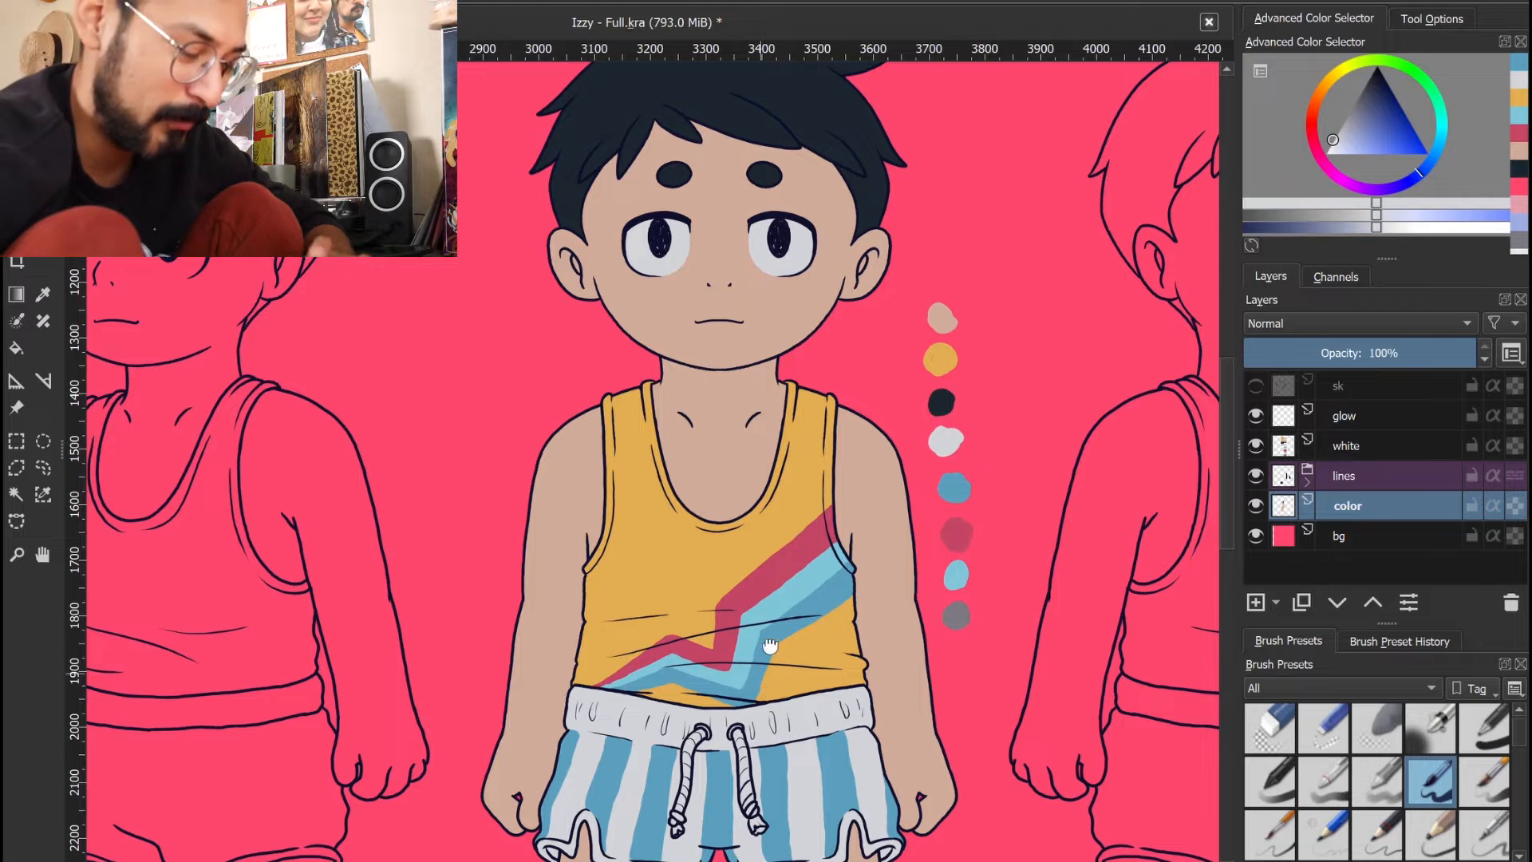
pyautogui.moveTo(762, 689); pyautogui.dragTo(757, 469)
pyautogui.scroll(3, 913, 550)
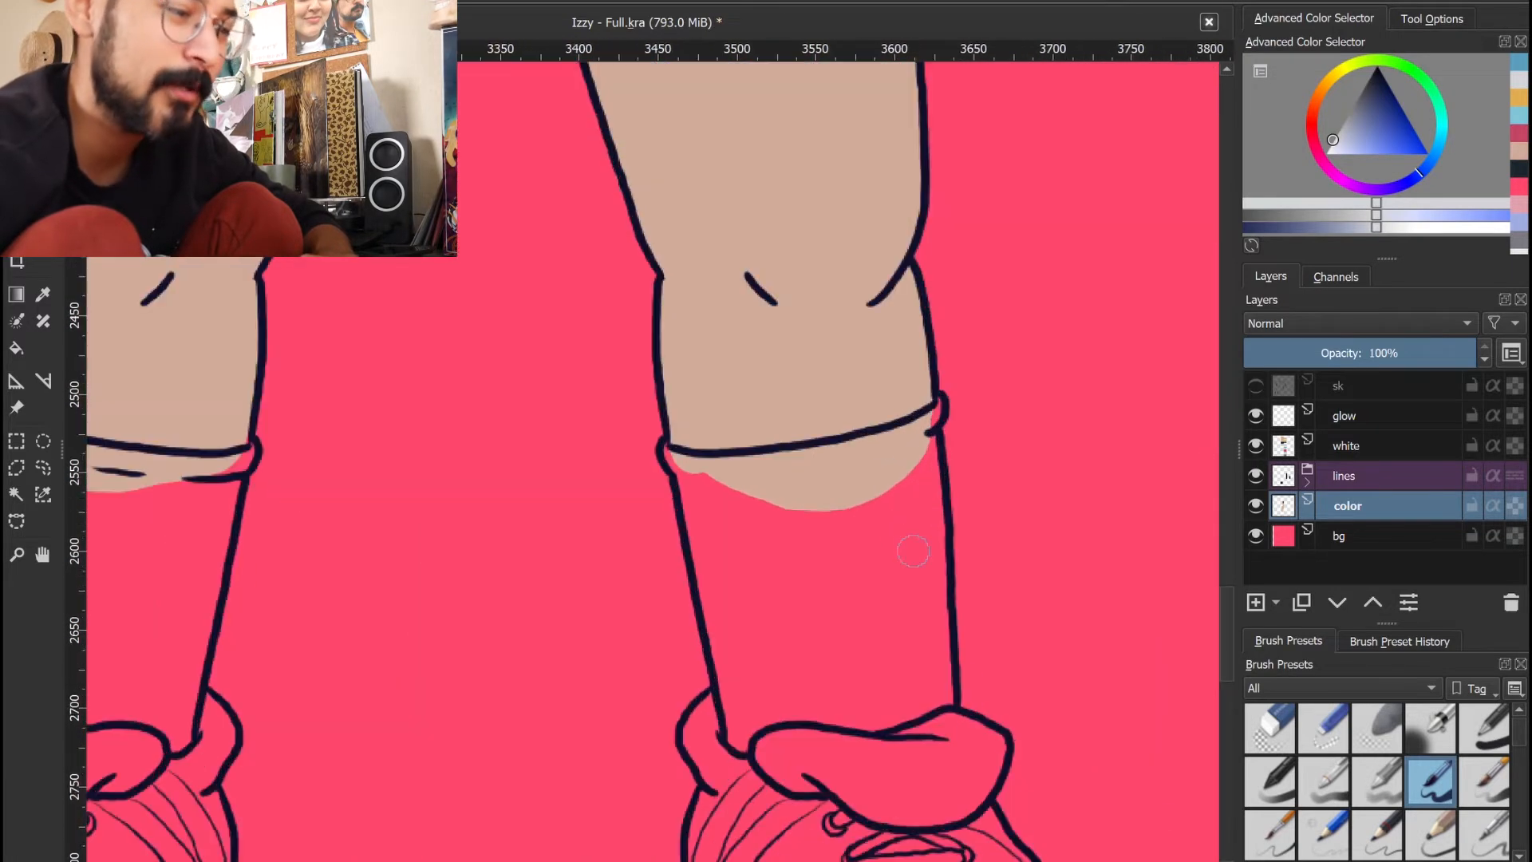
pyautogui.moveTo(746, 734)
pyautogui.mouseDown()
pyautogui.moveTo(731, 699)
pyautogui.moveTo(903, 718)
pyautogui.moveTo(931, 509)
pyautogui.mouseUp()
pyautogui.moveTo(725, 669)
pyautogui.mouseDown()
pyautogui.moveTo(690, 495)
pyautogui.moveTo(679, 551)
pyautogui.moveTo(682, 463)
pyautogui.moveTo(915, 433)
pyautogui.mouseUp()
pyautogui.press('f')
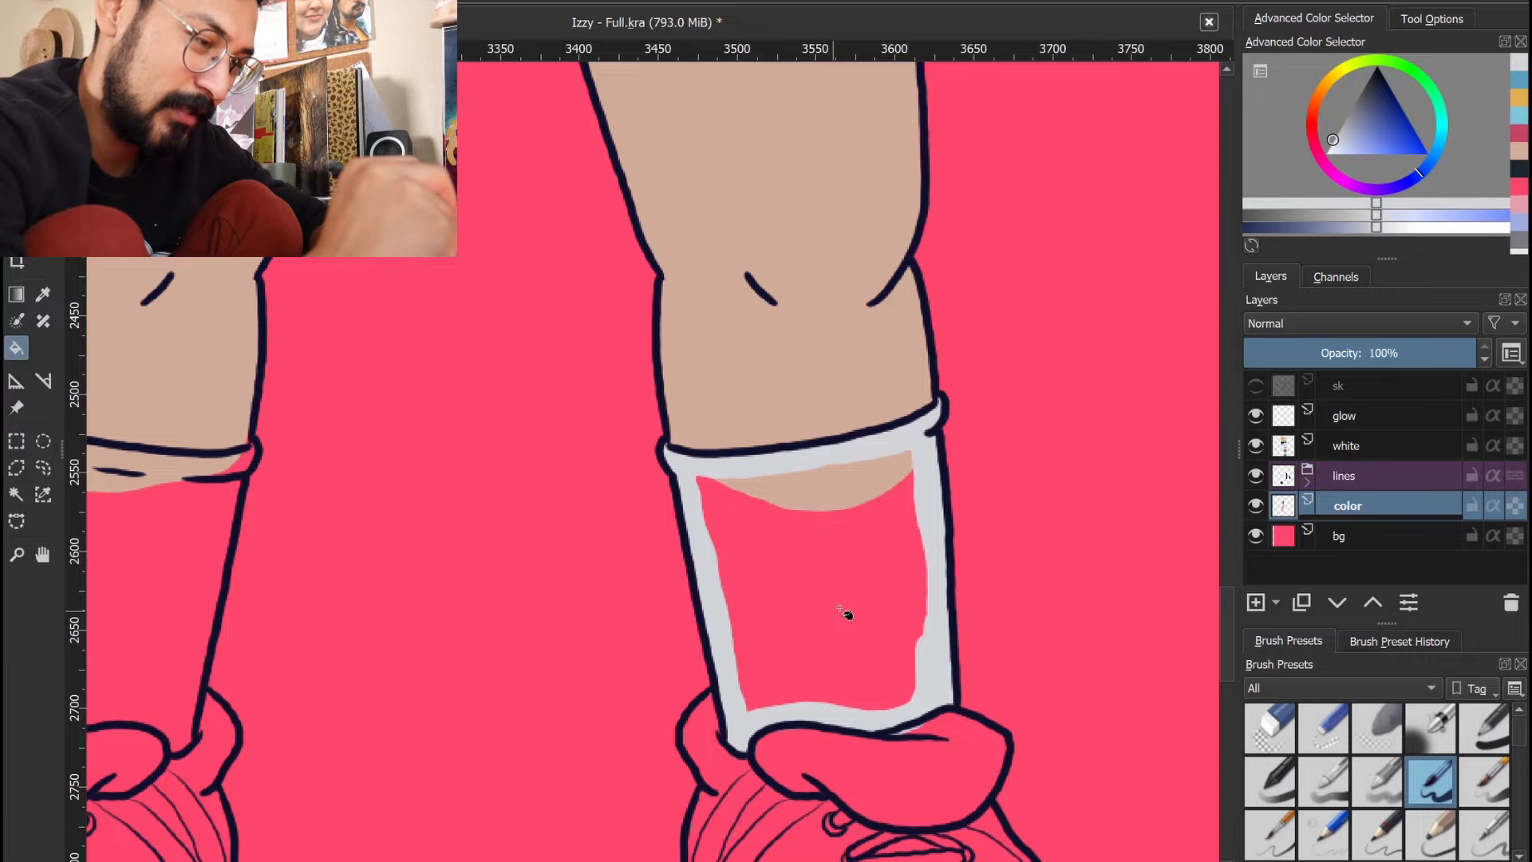
pyautogui.click(848, 538)
pyautogui.press('b')
pyautogui.moveTo(729, 477)
pyautogui.mouseDown()
pyautogui.moveTo(842, 506)
pyautogui.moveTo(799, 488)
pyautogui.moveTo(840, 471)
pyautogui.moveTo(861, 511)
pyautogui.mouseUp()
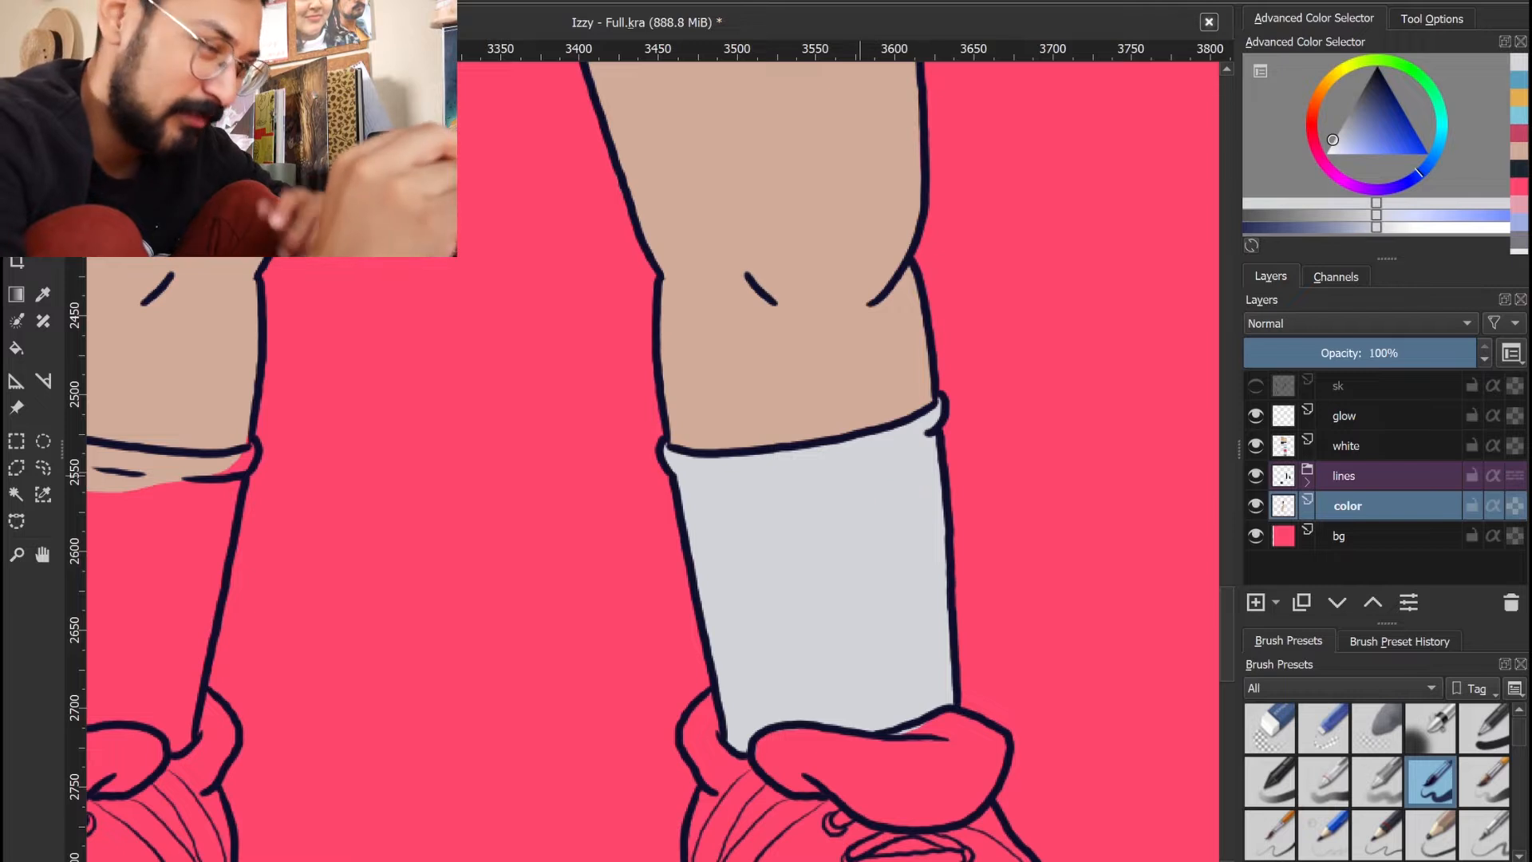
# Paint the left sock light grey, from the cuff and side edges down to the shoe
pyautogui.moveTo(608, 622); pyautogui.dragTo(787, 561)
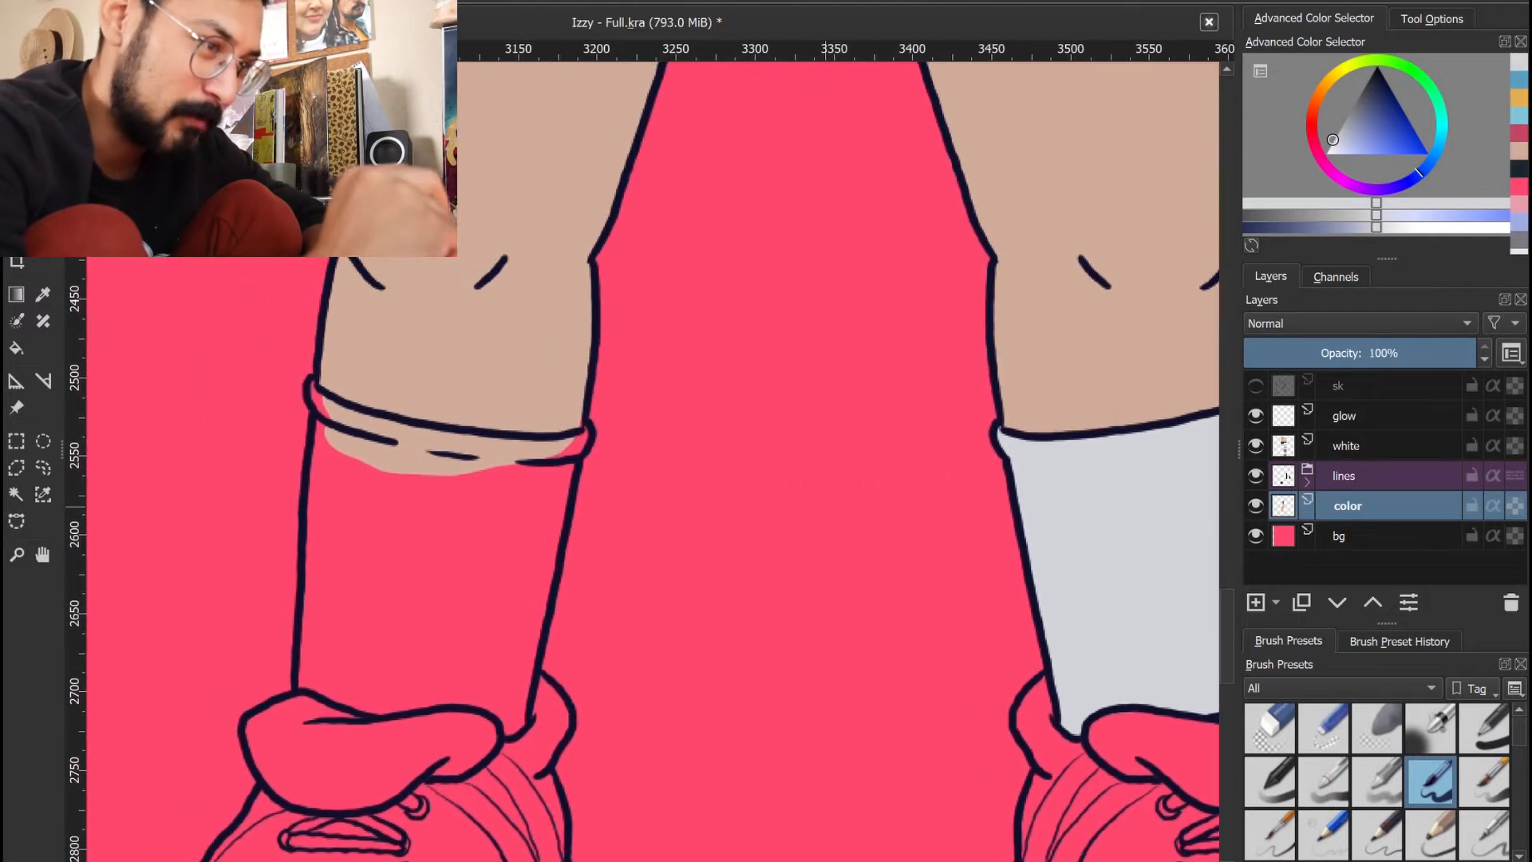
pyautogui.moveTo(335, 447)
pyautogui.mouseDown()
pyautogui.moveTo(519, 463)
pyautogui.moveTo(386, 434)
pyautogui.moveTo(549, 456)
pyautogui.moveTo(530, 618)
pyautogui.mouseUp()
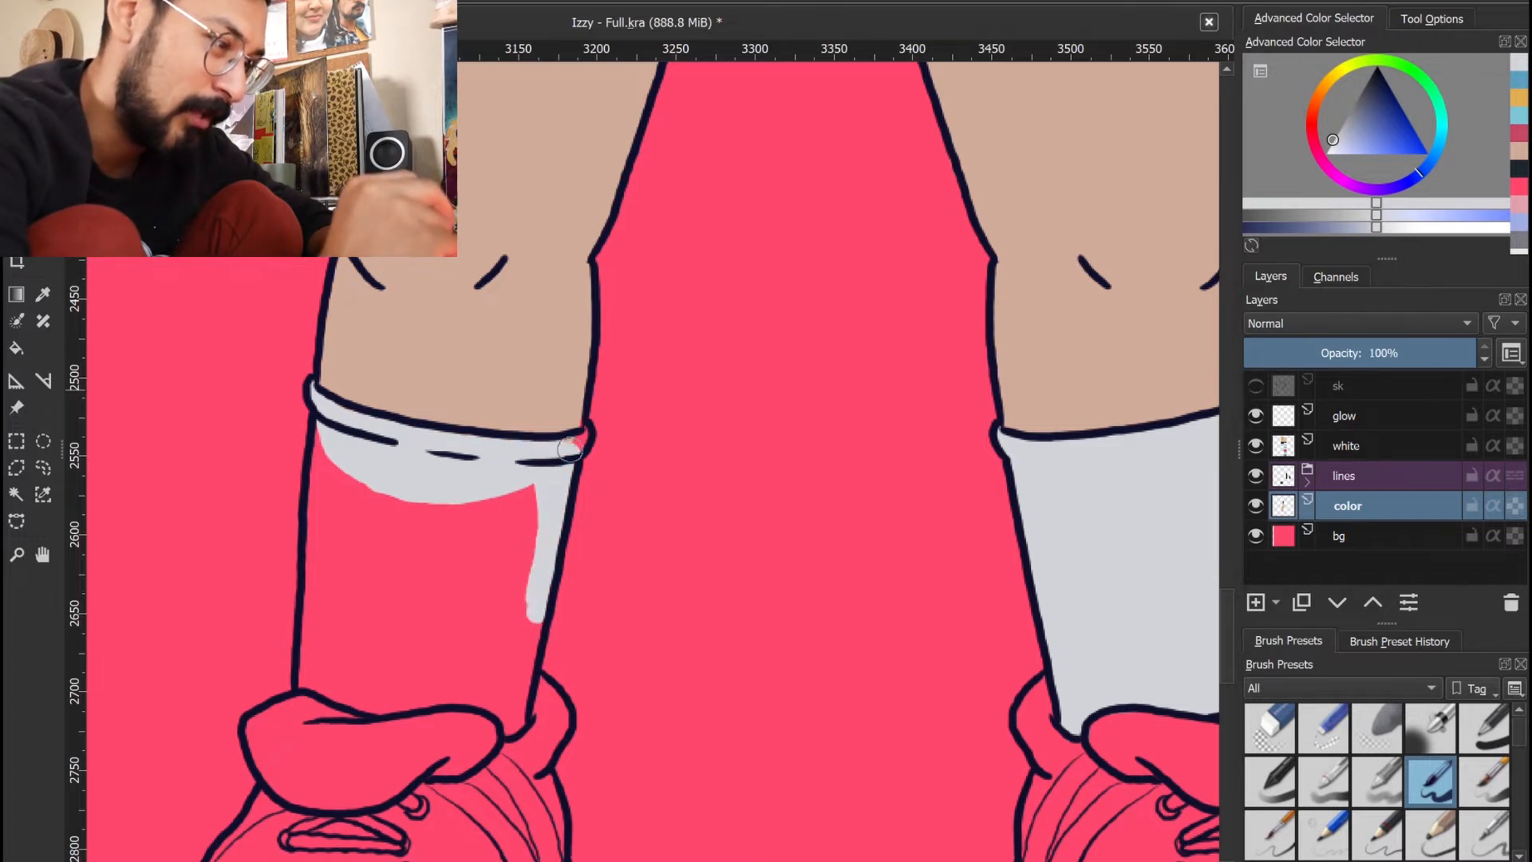
pyautogui.moveTo(555, 407); pyautogui.dragTo(643, 455)
pyautogui.keyDown('ctrl'); pyautogui.click(648, 459); pyautogui.keyUp('ctrl')
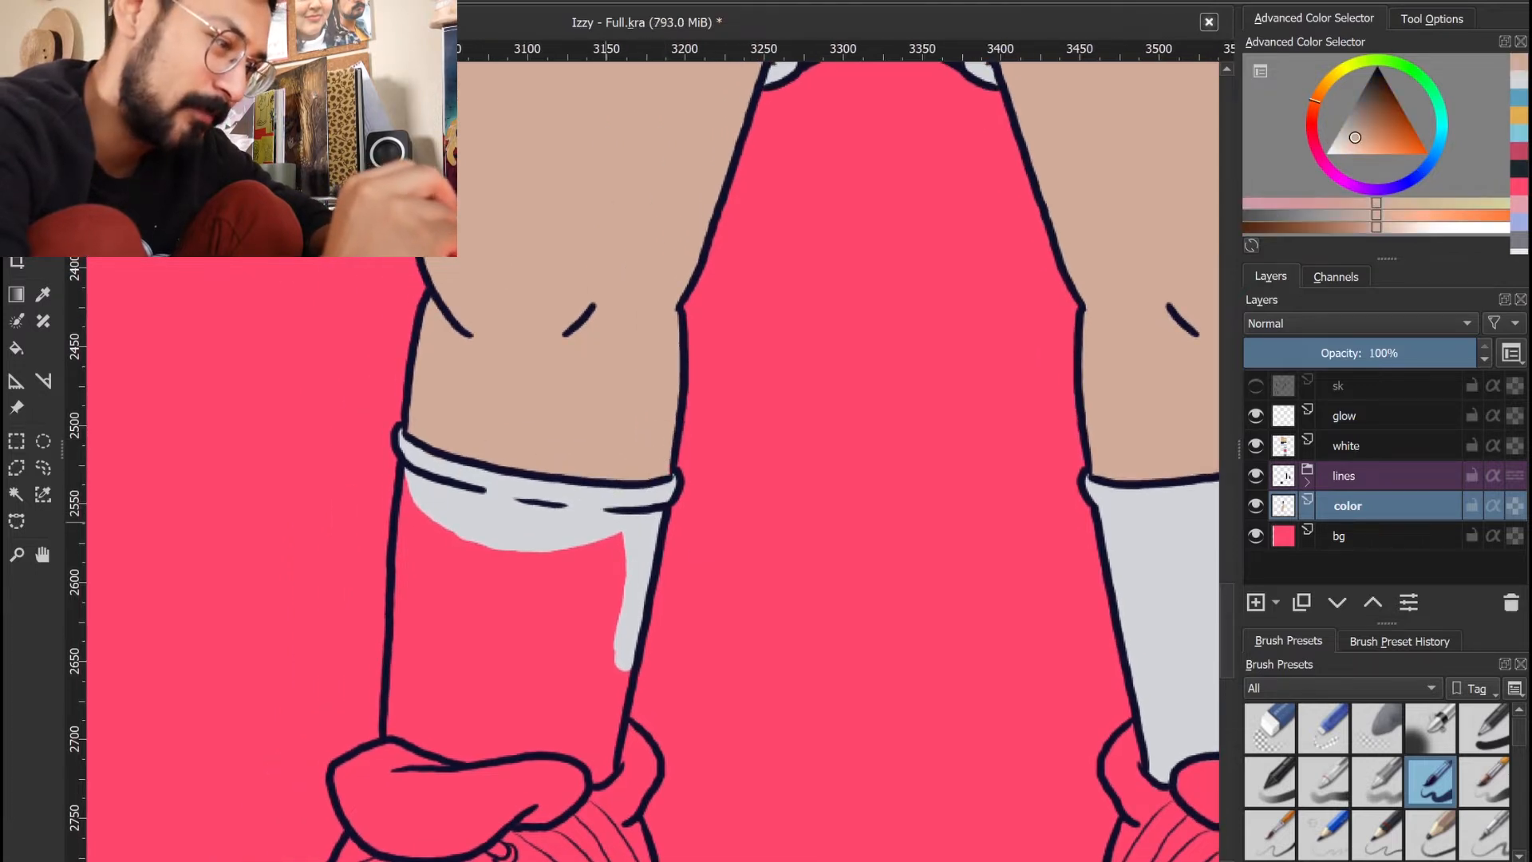
pyautogui.keyDown('ctrl'); pyautogui.click(630, 585); pyautogui.keyUp('ctrl')
pyautogui.moveTo(396, 721)
pyautogui.mouseDown()
pyautogui.moveTo(411, 547)
pyautogui.moveTo(482, 529)
pyautogui.moveTo(418, 545)
pyautogui.moveTo(408, 591)
pyautogui.moveTo(412, 478)
pyautogui.mouseUp()
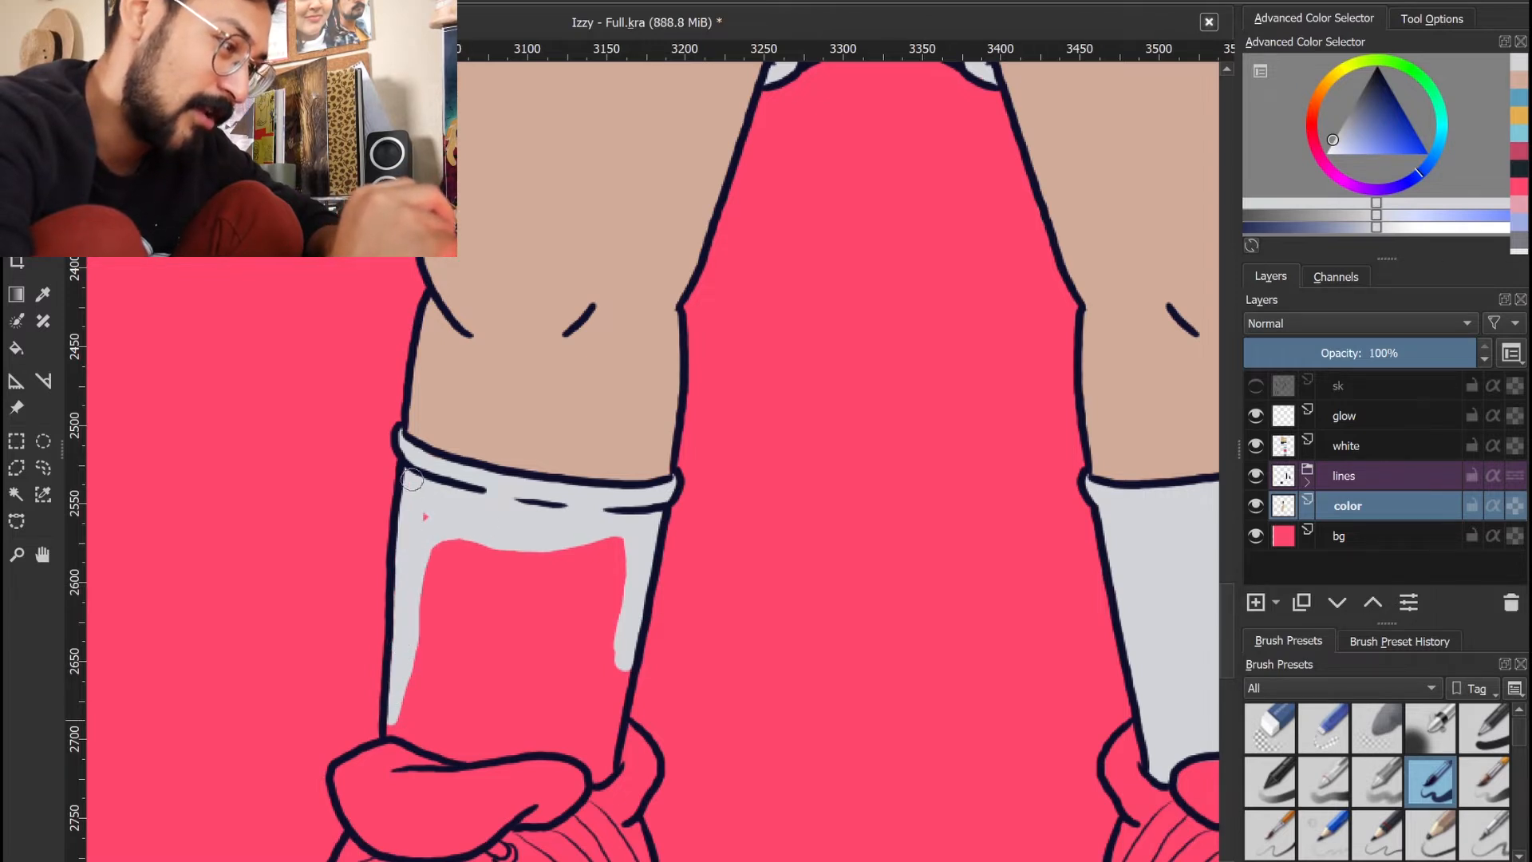
pyautogui.scroll(-3, 416, 536)
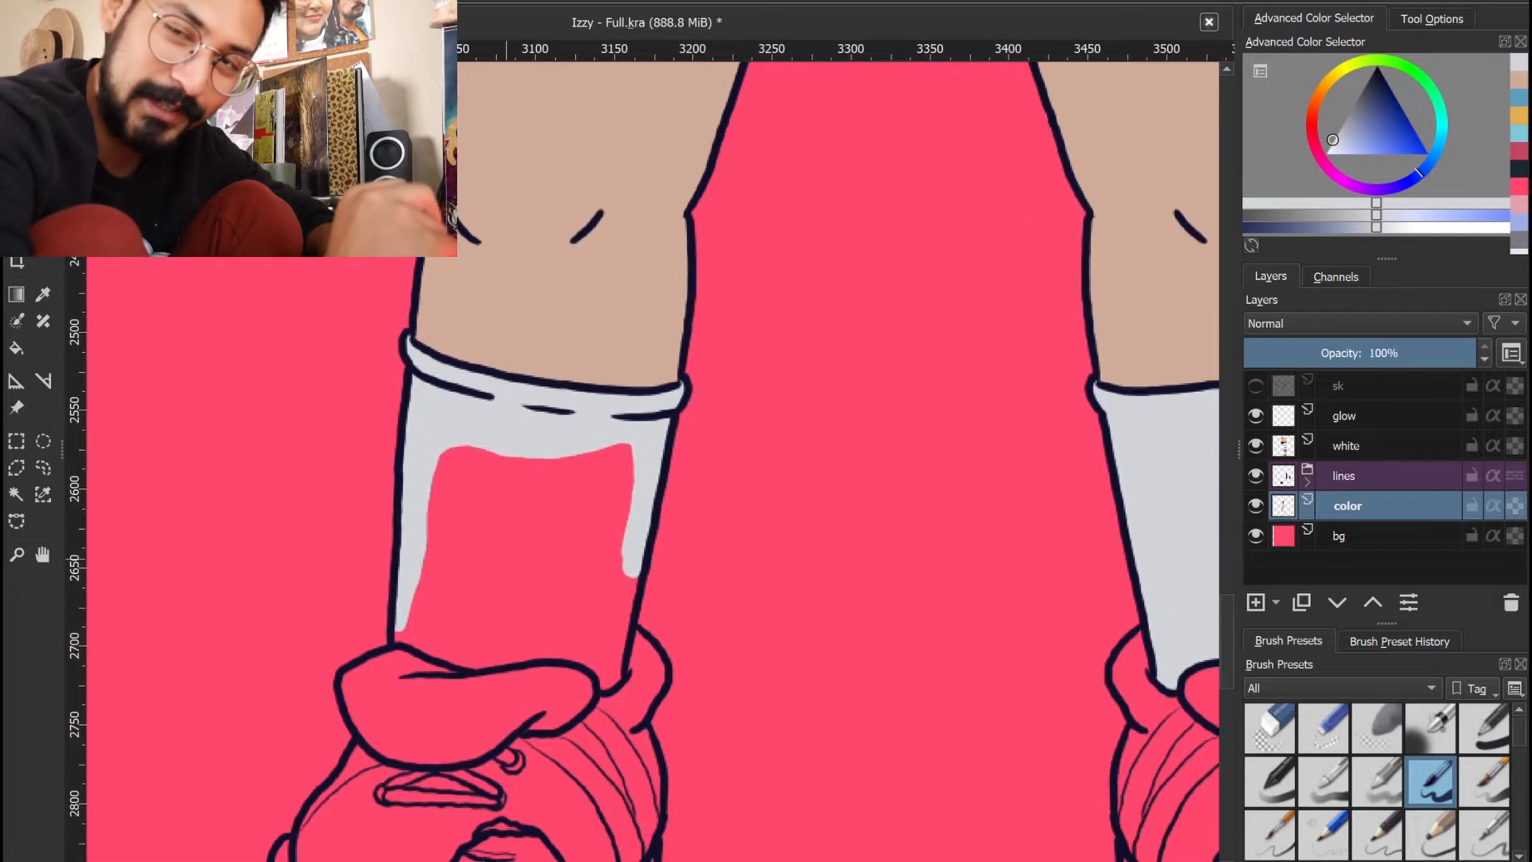
pyautogui.moveTo(415, 586)
pyautogui.mouseDown()
pyautogui.moveTo(460, 656)
pyautogui.moveTo(404, 632)
pyautogui.moveTo(450, 656)
pyautogui.moveTo(549, 654)
pyautogui.moveTo(606, 679)
pyautogui.mouseUp()
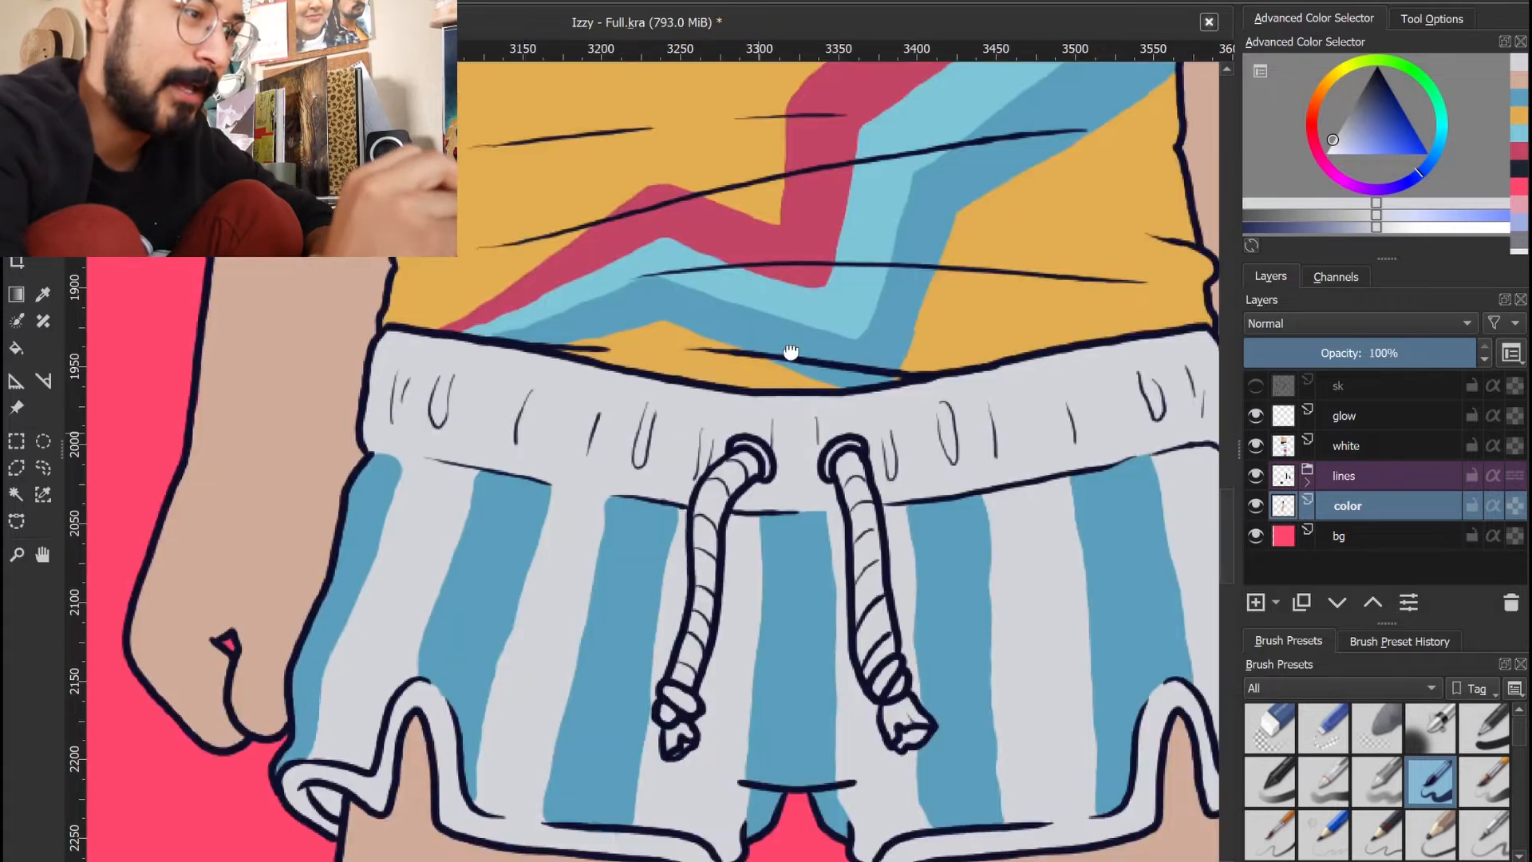
# Paint two crimson stripes across each sock with the colour sampled from the tank top's zigzag
pyautogui.moveTo(790, 352); pyautogui.dragTo(832, 523)
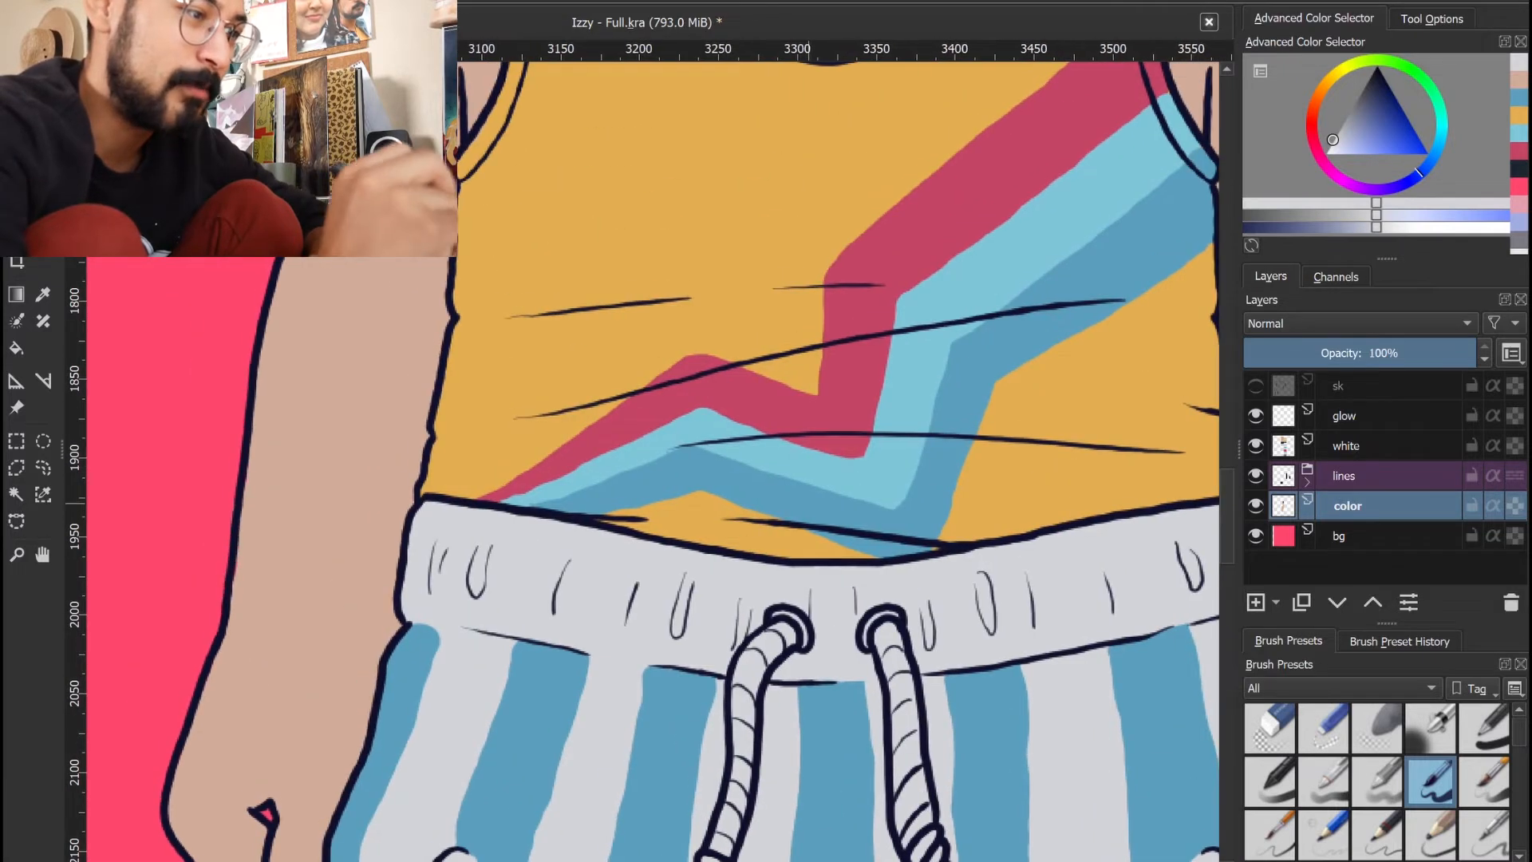
pyautogui.keyDown('ctrl'); pyautogui.click(974, 219); pyautogui.keyUp('ctrl')
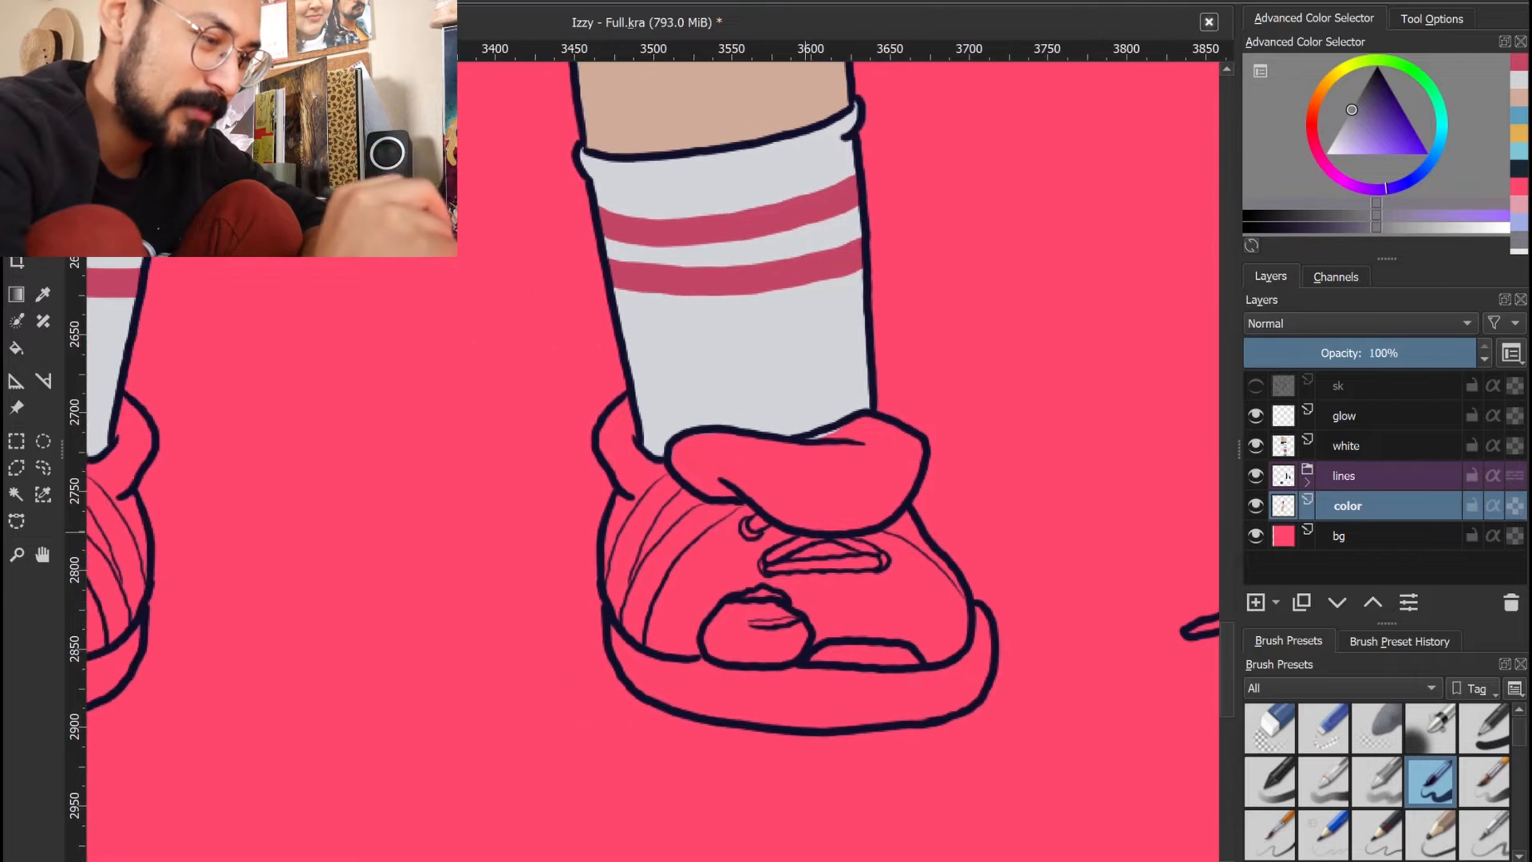
# Paint dark grey along the edges of the right shoe's upper and collar, and fill the inside above the sole
pyautogui.scroll(5, 804, 529)
pyautogui.scroll(-3, 804, 529)
pyautogui.moveTo(619, 423); pyautogui.dragTo(679, 643)
pyautogui.moveTo(625, 416)
pyautogui.mouseDown()
pyautogui.moveTo(654, 477)
pyautogui.moveTo(803, 441)
pyautogui.mouseUp()
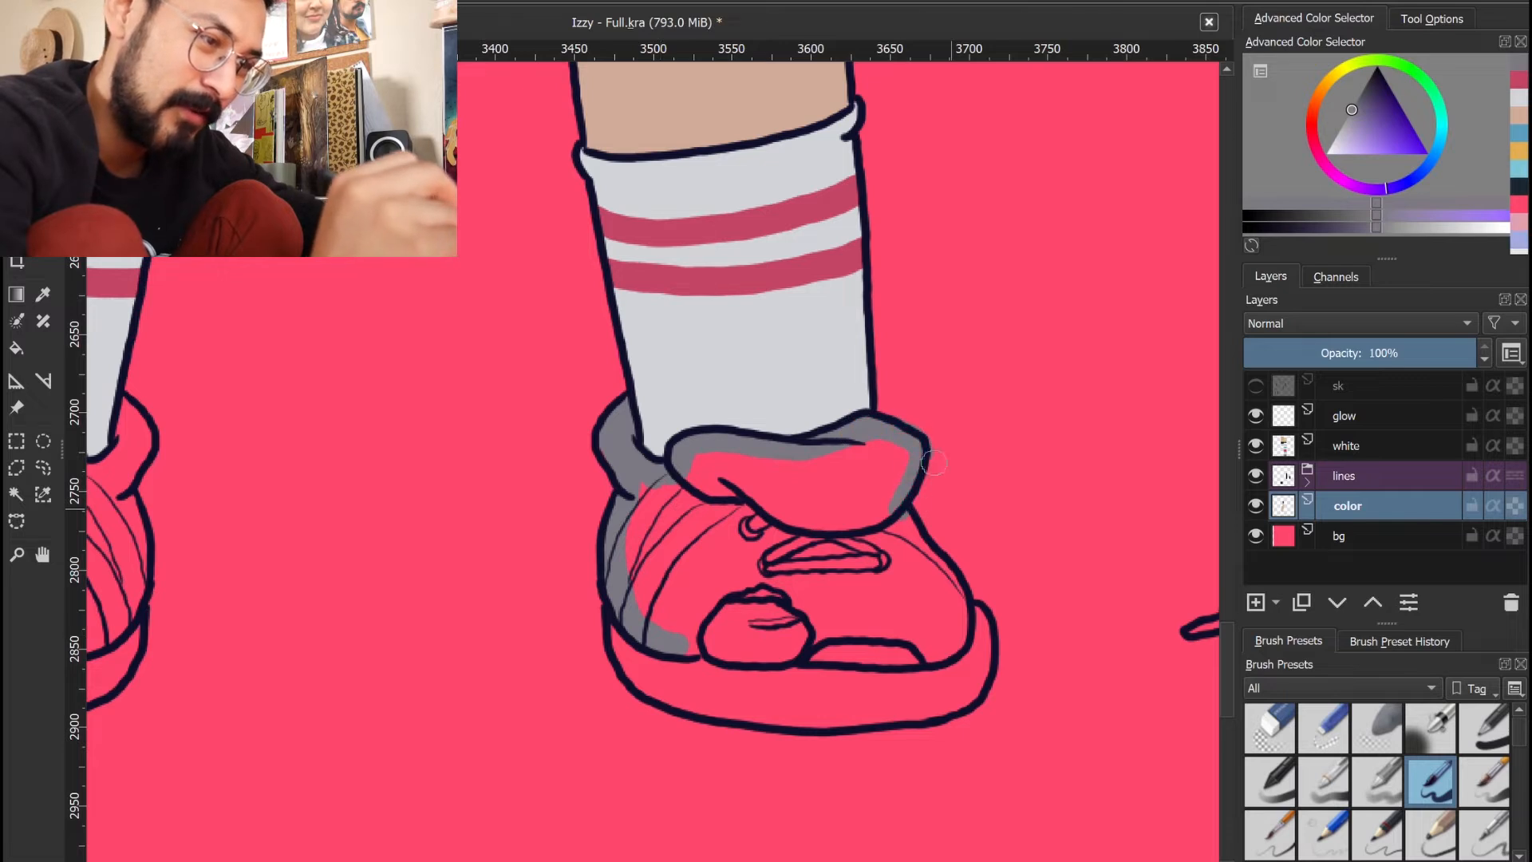
pyautogui.moveTo(908, 495); pyautogui.dragTo(895, 522)
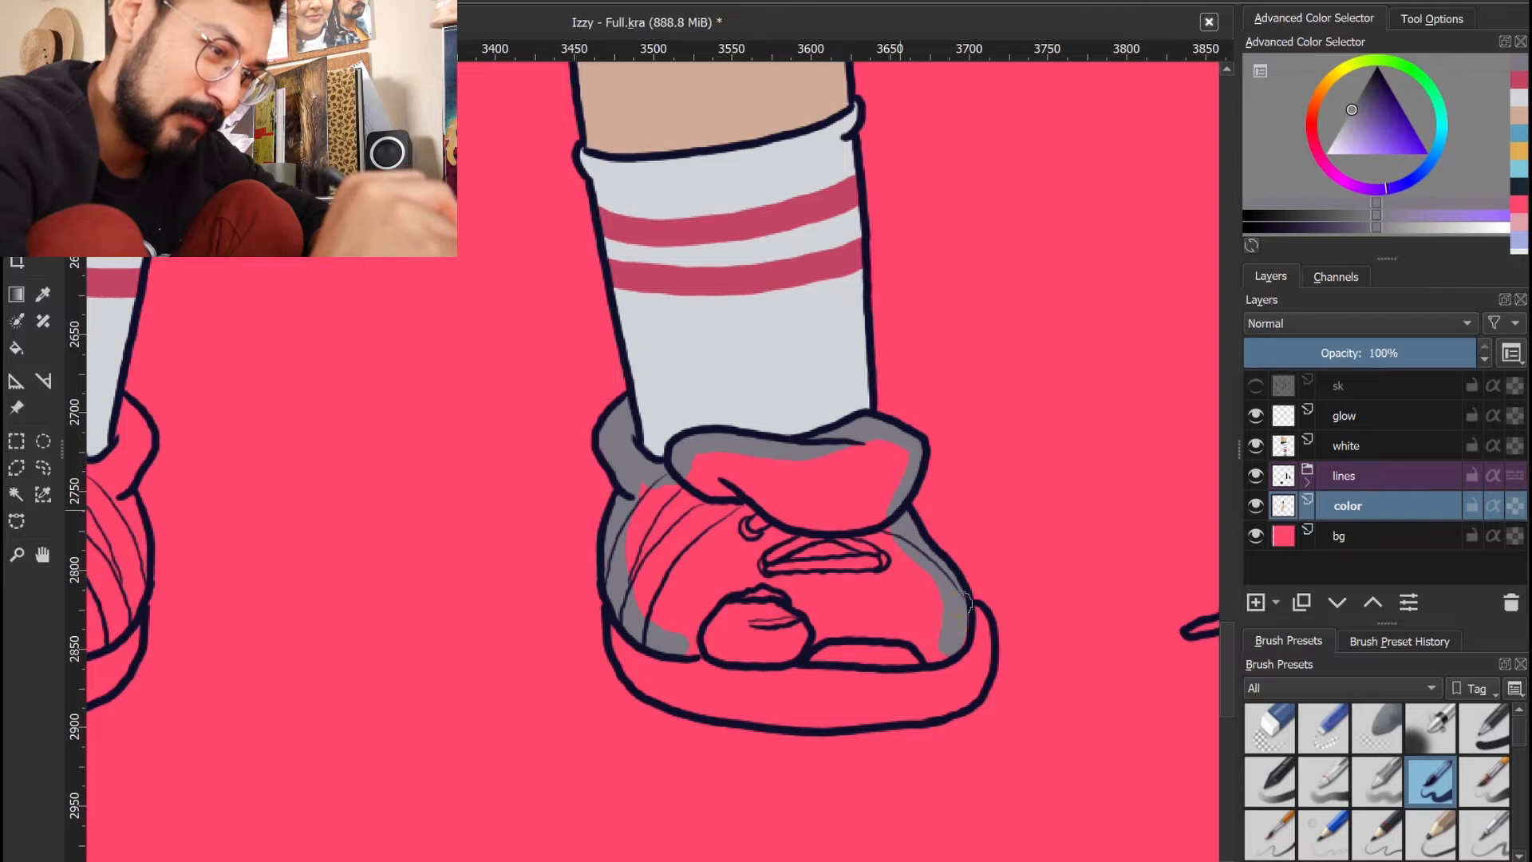
pyautogui.moveTo(903, 658); pyautogui.dragTo(700, 653)
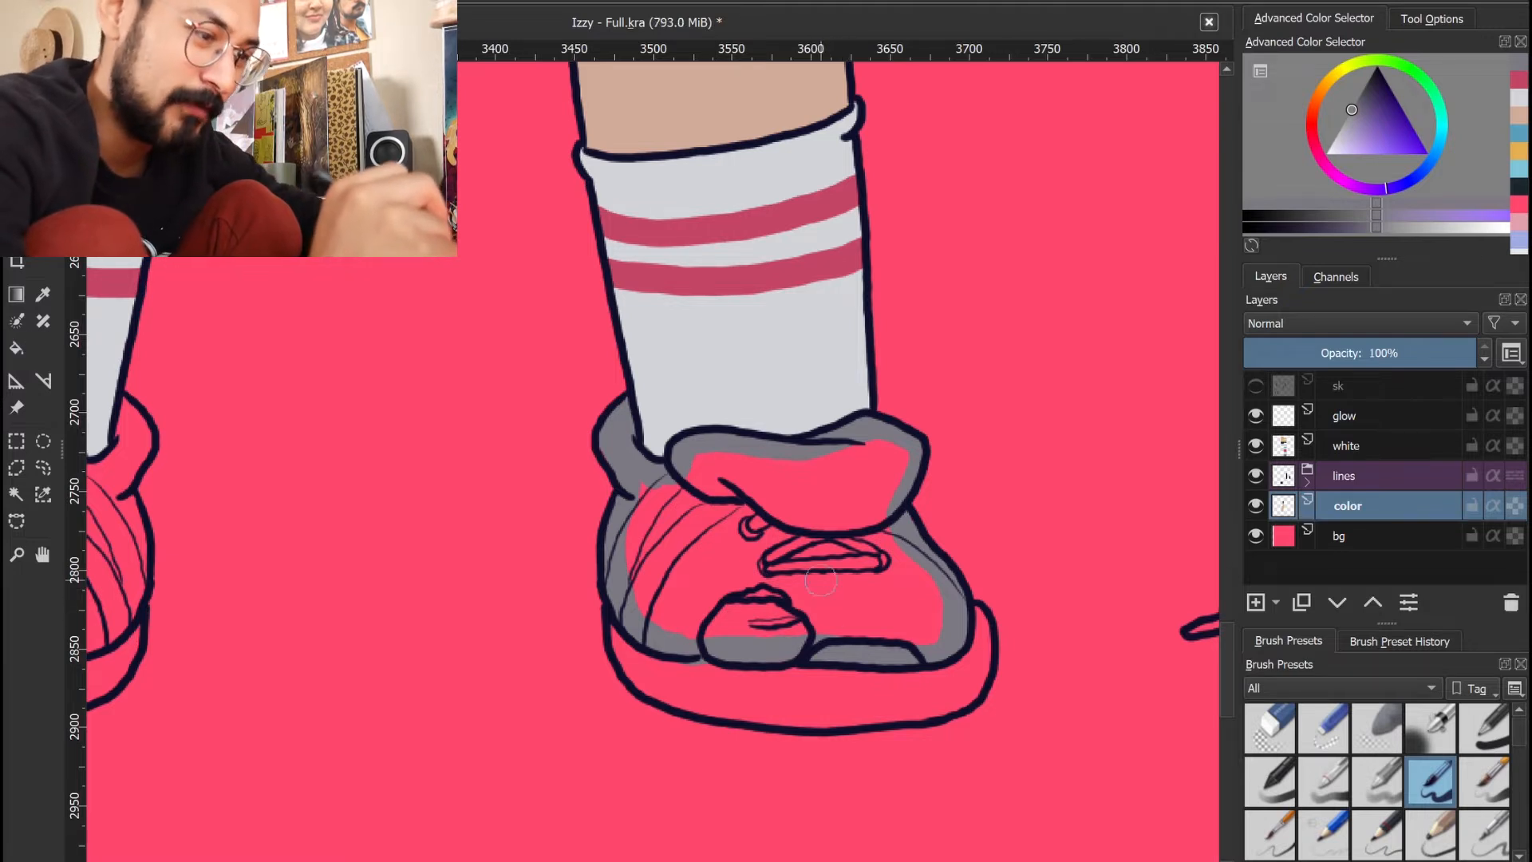
pyautogui.click(821, 587)
pyautogui.hotkey('ctrl', 'z')
pyautogui.press('m')
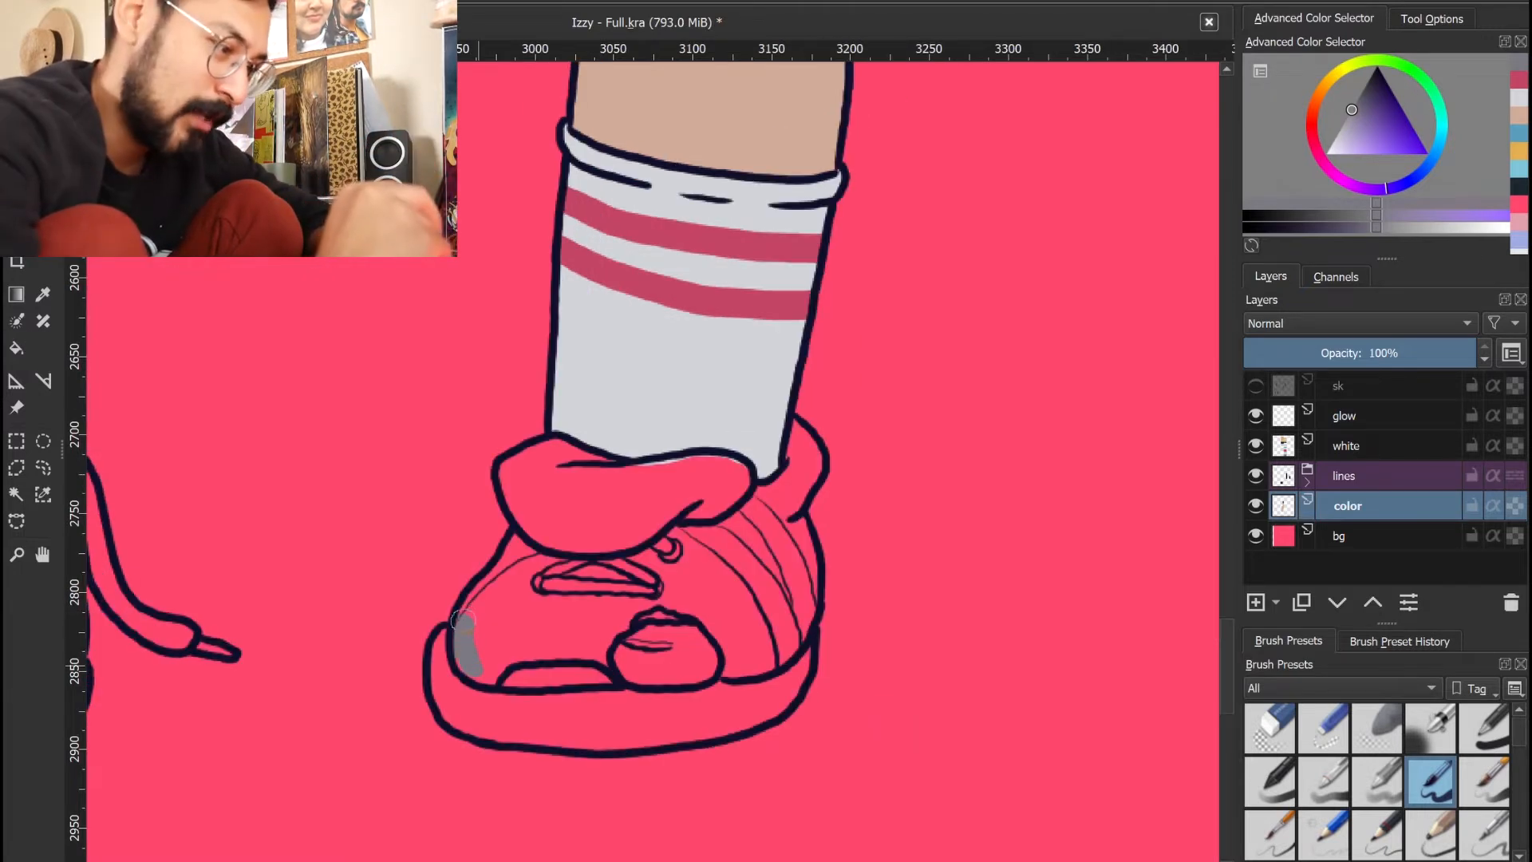
# Outline the left shoe's upper, tongue and collar with dark grey and fill their interior
pyautogui.moveTo(520, 511); pyautogui.dragTo(507, 479)
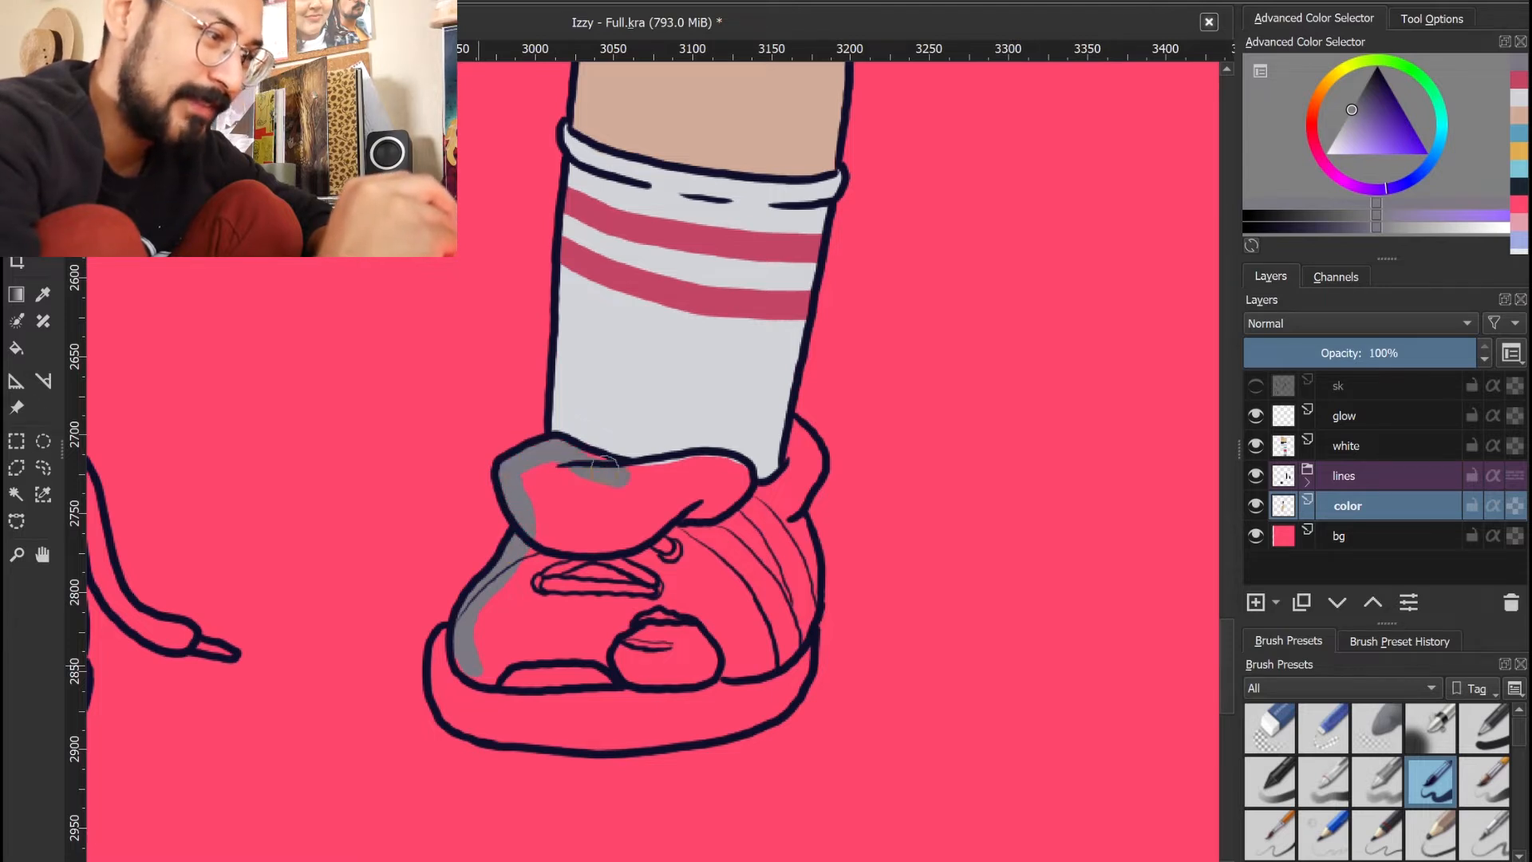
pyautogui.moveTo(606, 467); pyautogui.dragTo(719, 471)
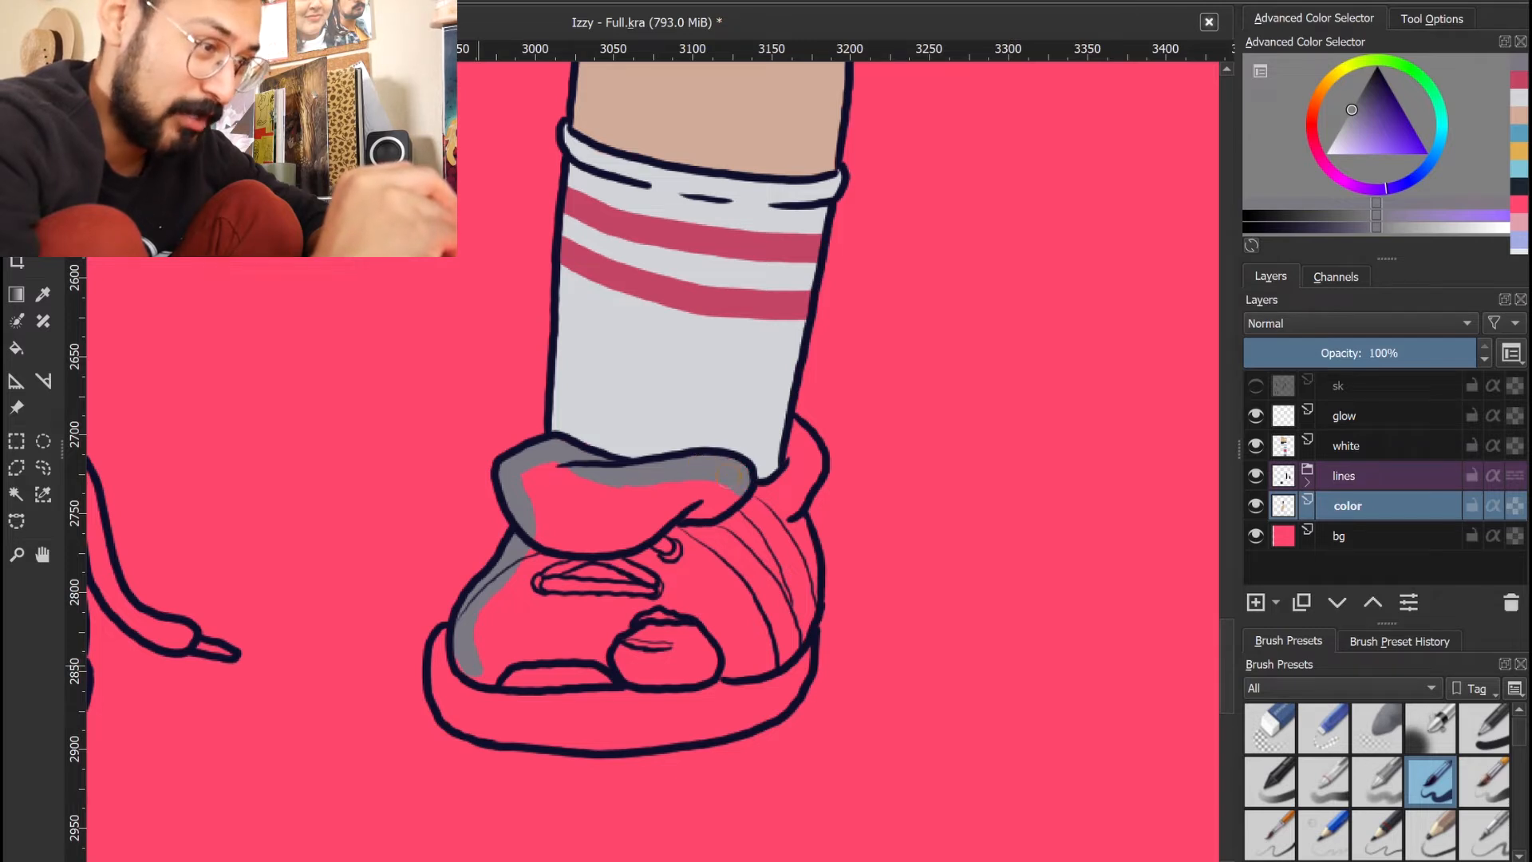
pyautogui.moveTo(750, 505); pyautogui.dragTo(798, 477)
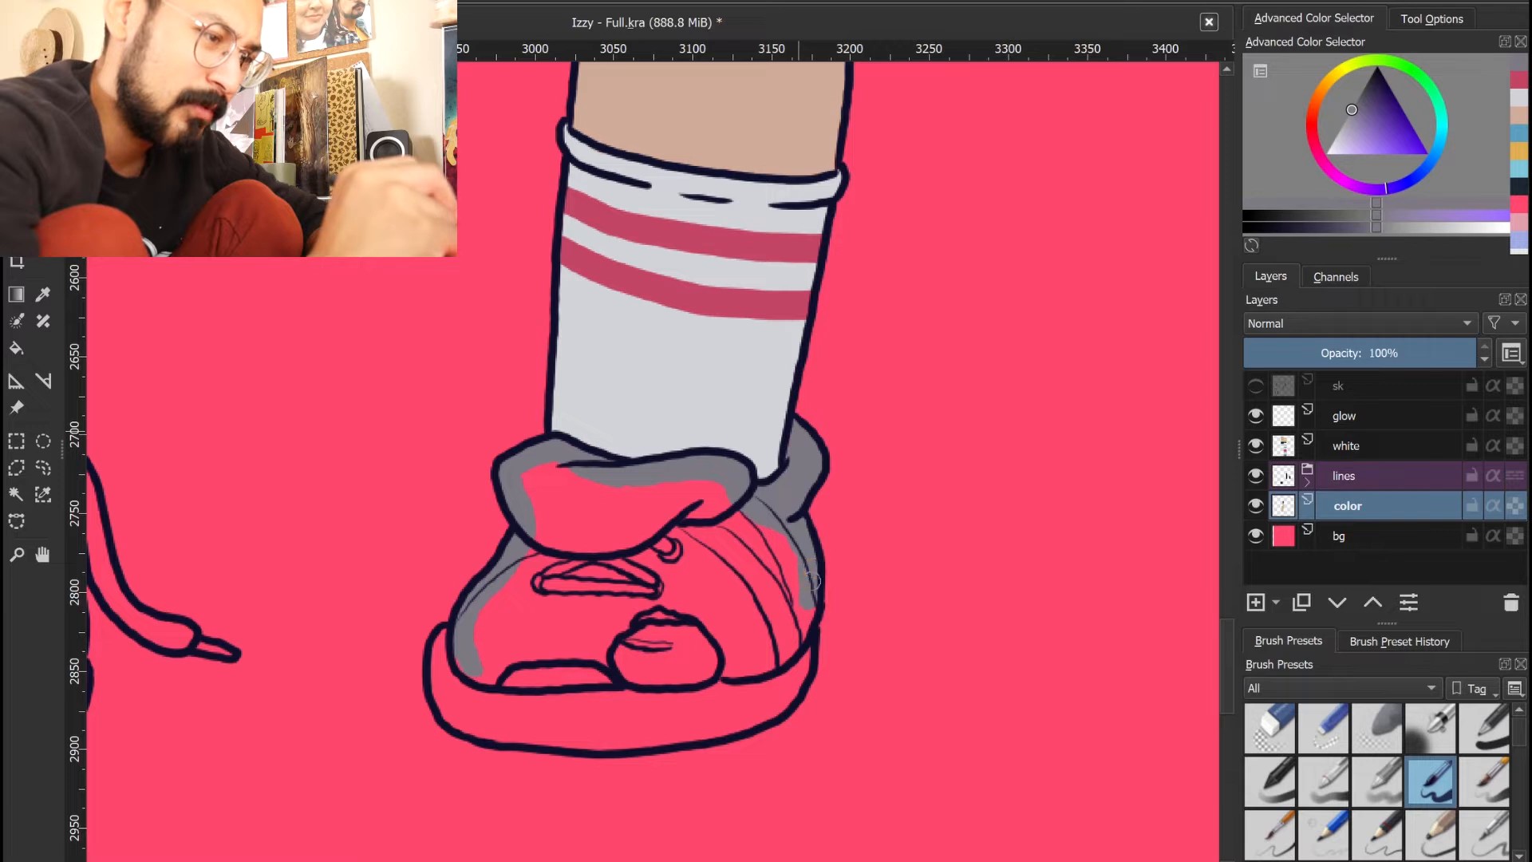
pyautogui.moveTo(691, 678)
pyautogui.mouseDown()
pyautogui.moveTo(570, 689)
pyautogui.moveTo(462, 672)
pyautogui.mouseUp()
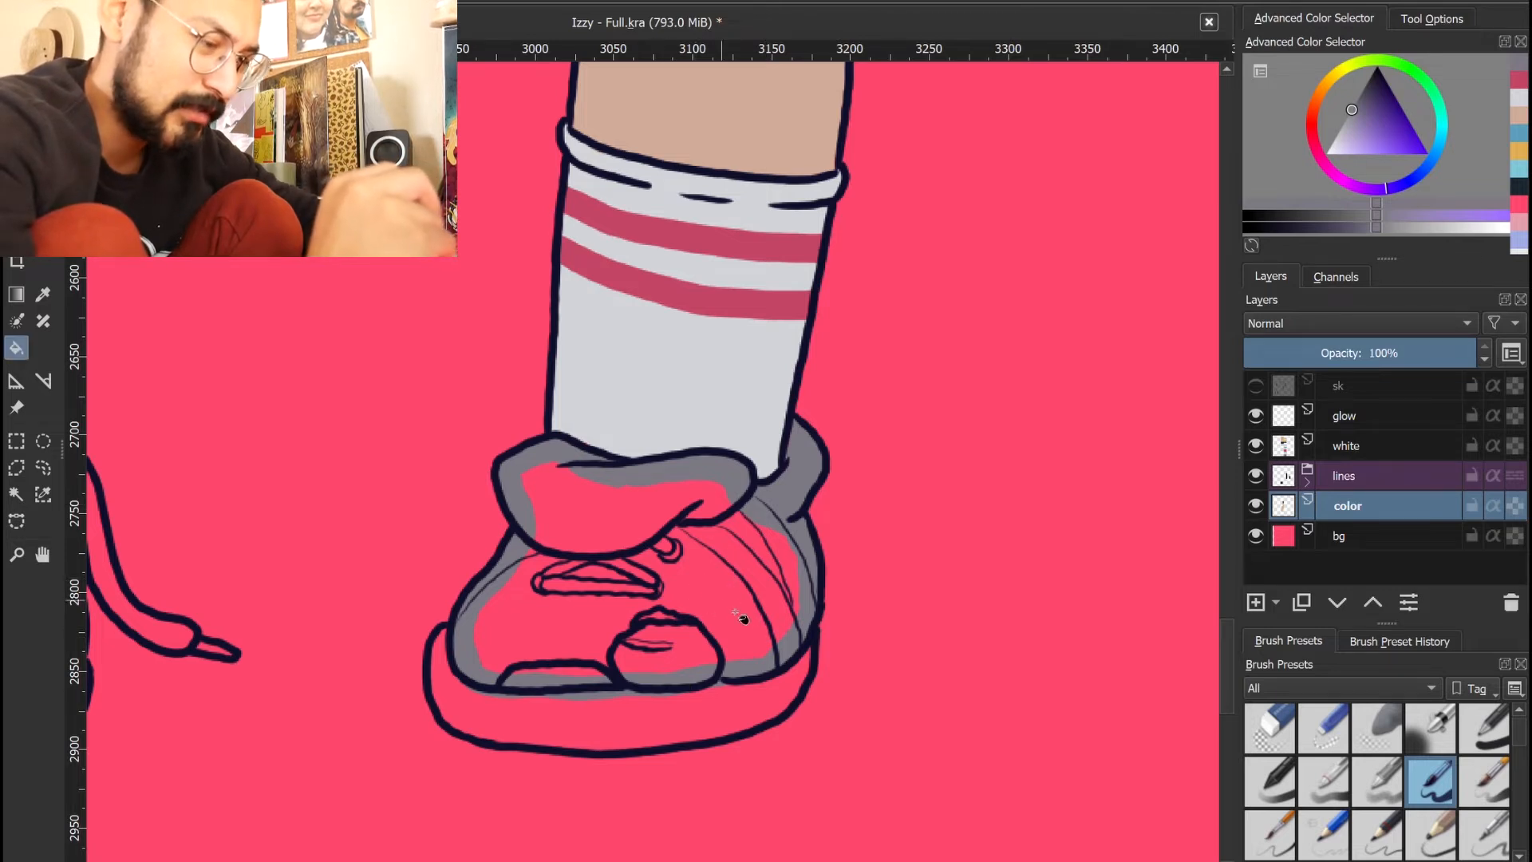
pyautogui.hotkey('shift', 'BackSpace')
# Sample crimson from a sock stripe and paint the left shoe's sole and toe opening with it
pyautogui.keyDown('ctrl'); pyautogui.click(848, 359); pyautogui.keyUp('ctrl')
pyautogui.moveTo(456, 680)
pyautogui.mouseDown()
pyautogui.moveTo(457, 713)
pyautogui.moveTo(433, 684)
pyautogui.moveTo(442, 634)
pyautogui.moveTo(461, 705)
pyautogui.moveTo(454, 687)
pyautogui.moveTo(586, 707)
pyautogui.moveTo(511, 691)
pyautogui.moveTo(592, 683)
pyautogui.mouseUp()
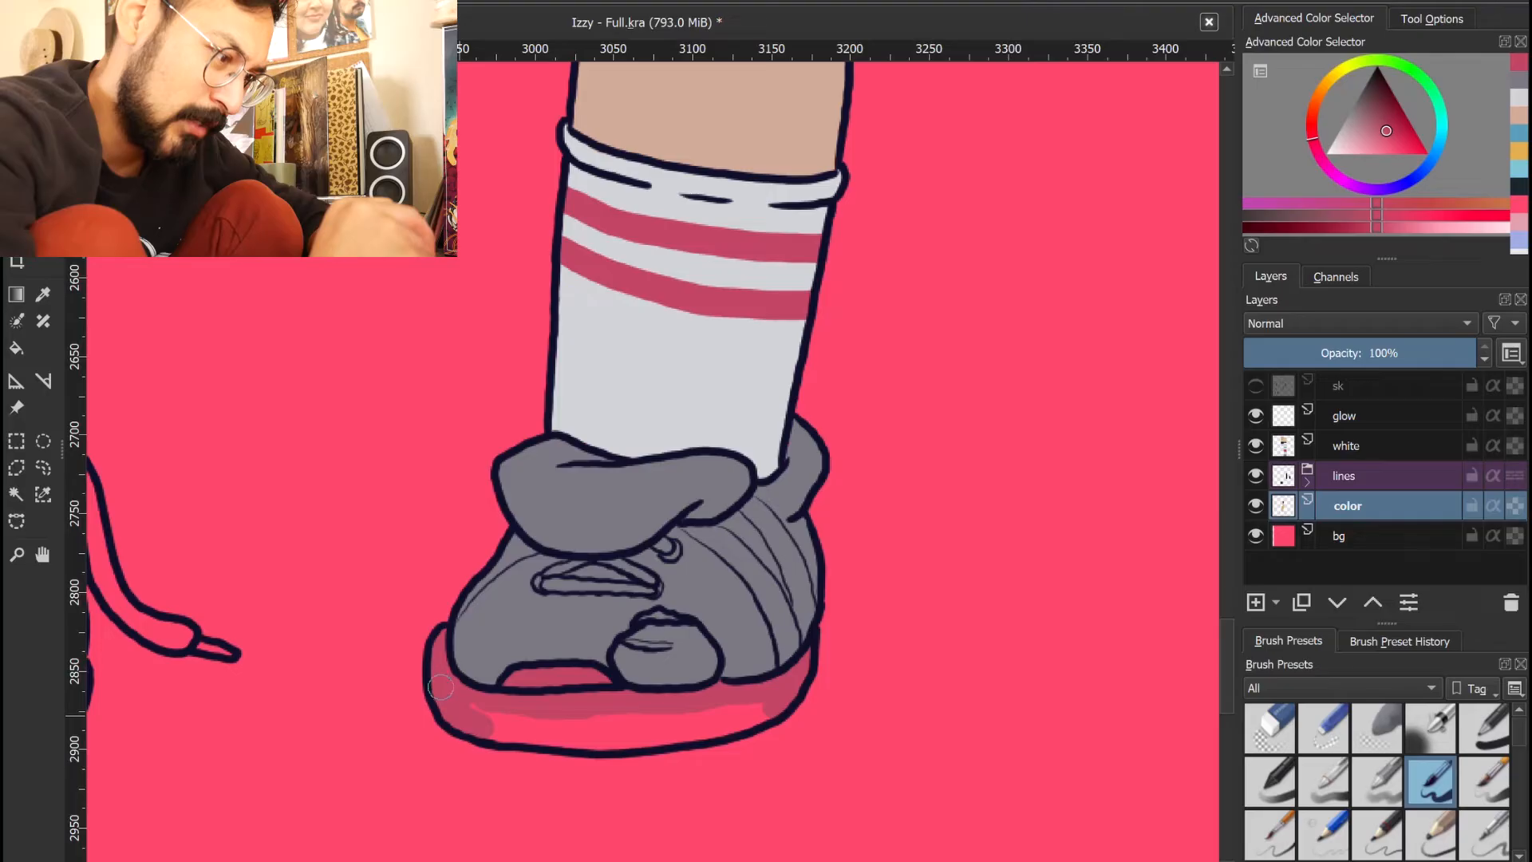
pyautogui.moveTo(441, 687)
pyautogui.mouseDown()
pyautogui.moveTo(562, 738)
pyautogui.moveTo(752, 719)
pyautogui.mouseUp()
# Paint the right shoe's sole and the small opening at the toe crimson
pyautogui.moveTo(997, 643); pyautogui.dragTo(709, 620)
pyautogui.moveTo(1181, 672); pyautogui.dragTo(875, 677)
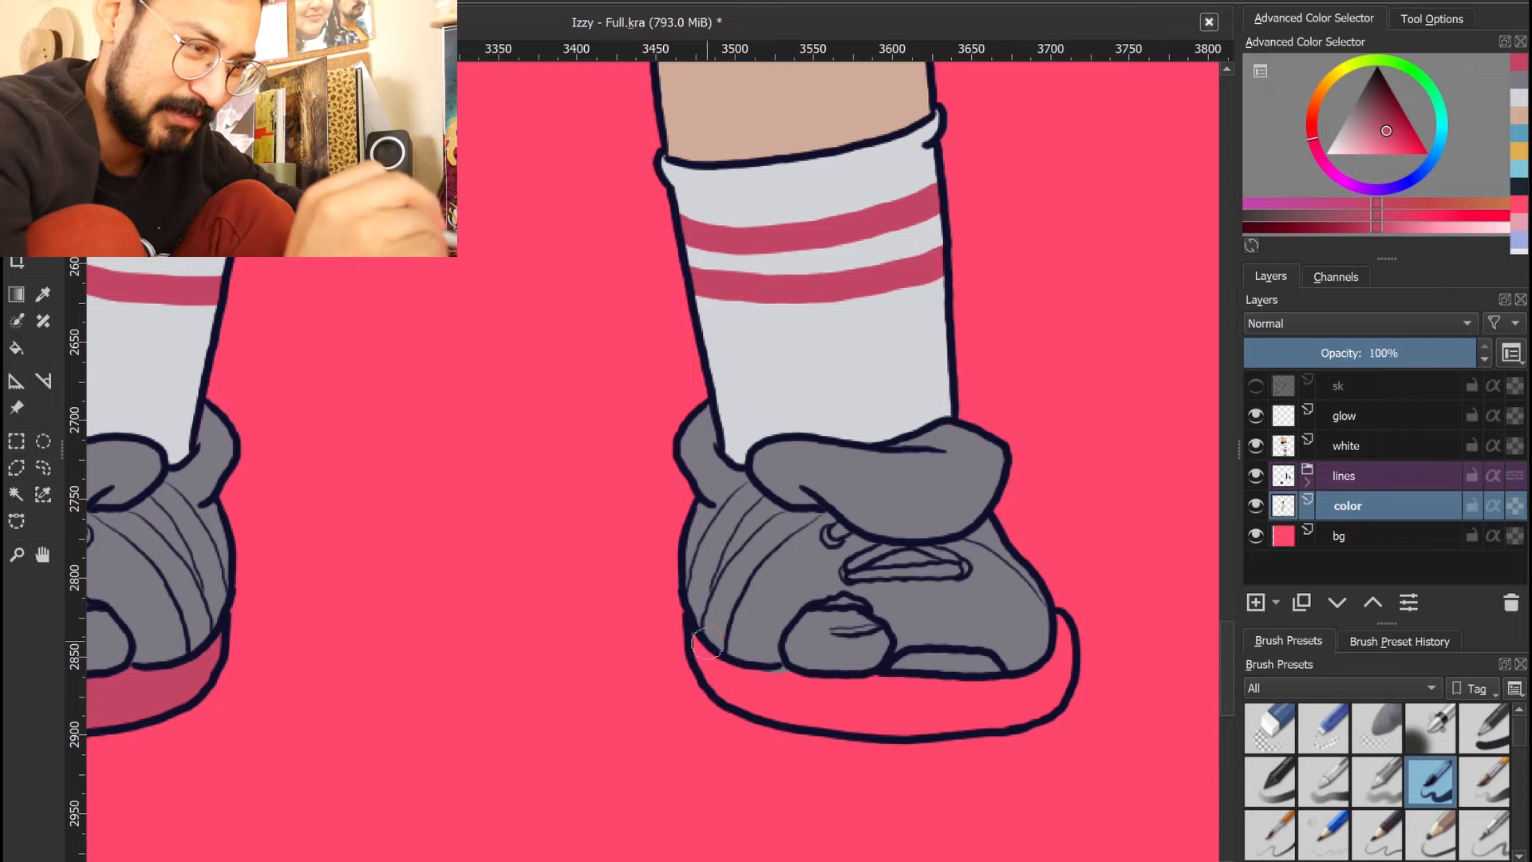
pyautogui.moveTo(696, 653); pyautogui.dragTo(732, 699)
pyautogui.moveTo(693, 642)
pyautogui.mouseDown()
pyautogui.moveTo(762, 678)
pyautogui.moveTo(890, 682)
pyautogui.moveTo(961, 662)
pyautogui.moveTo(1001, 680)
pyautogui.moveTo(917, 686)
pyautogui.moveTo(1006, 686)
pyautogui.moveTo(1049, 670)
pyautogui.moveTo(1065, 639)
pyautogui.mouseUp()
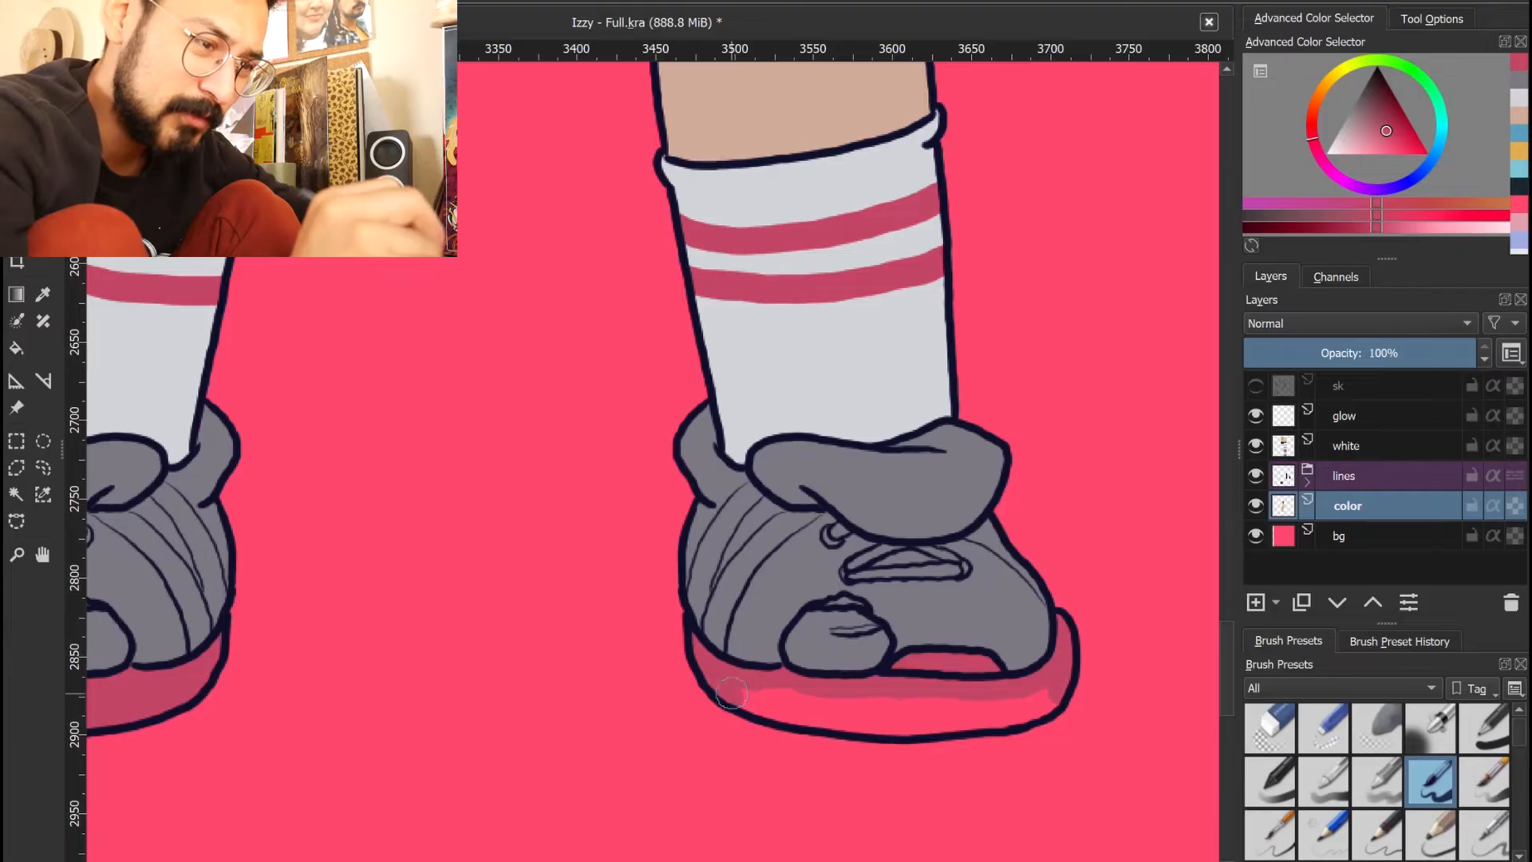
pyautogui.moveTo(731, 693)
pyautogui.mouseDown()
pyautogui.moveTo(906, 727)
pyautogui.moveTo(1037, 709)
pyautogui.mouseUp()
pyautogui.moveTo(770, 678)
pyautogui.mouseDown()
pyautogui.moveTo(971, 703)
pyautogui.moveTo(1047, 686)
pyautogui.mouseUp()
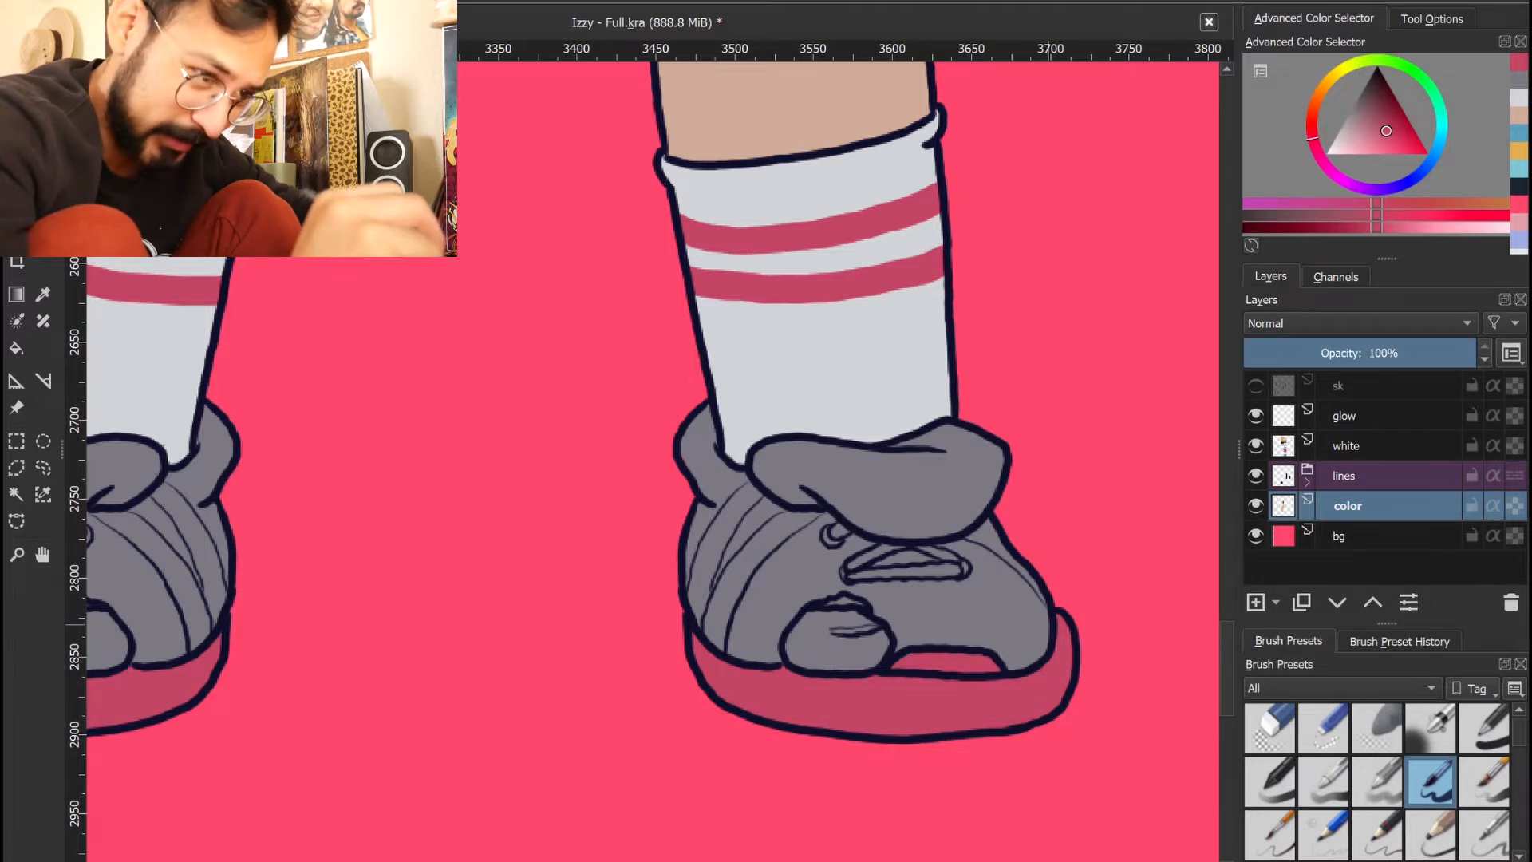
# Sample the skin tone from the leg and paint the big toe poking out of each shoe
pyautogui.moveTo(913, 606); pyautogui.dragTo(950, 713)
pyautogui.keyDown('ctrl'); pyautogui.click(891, 224); pyautogui.keyUp('ctrl')
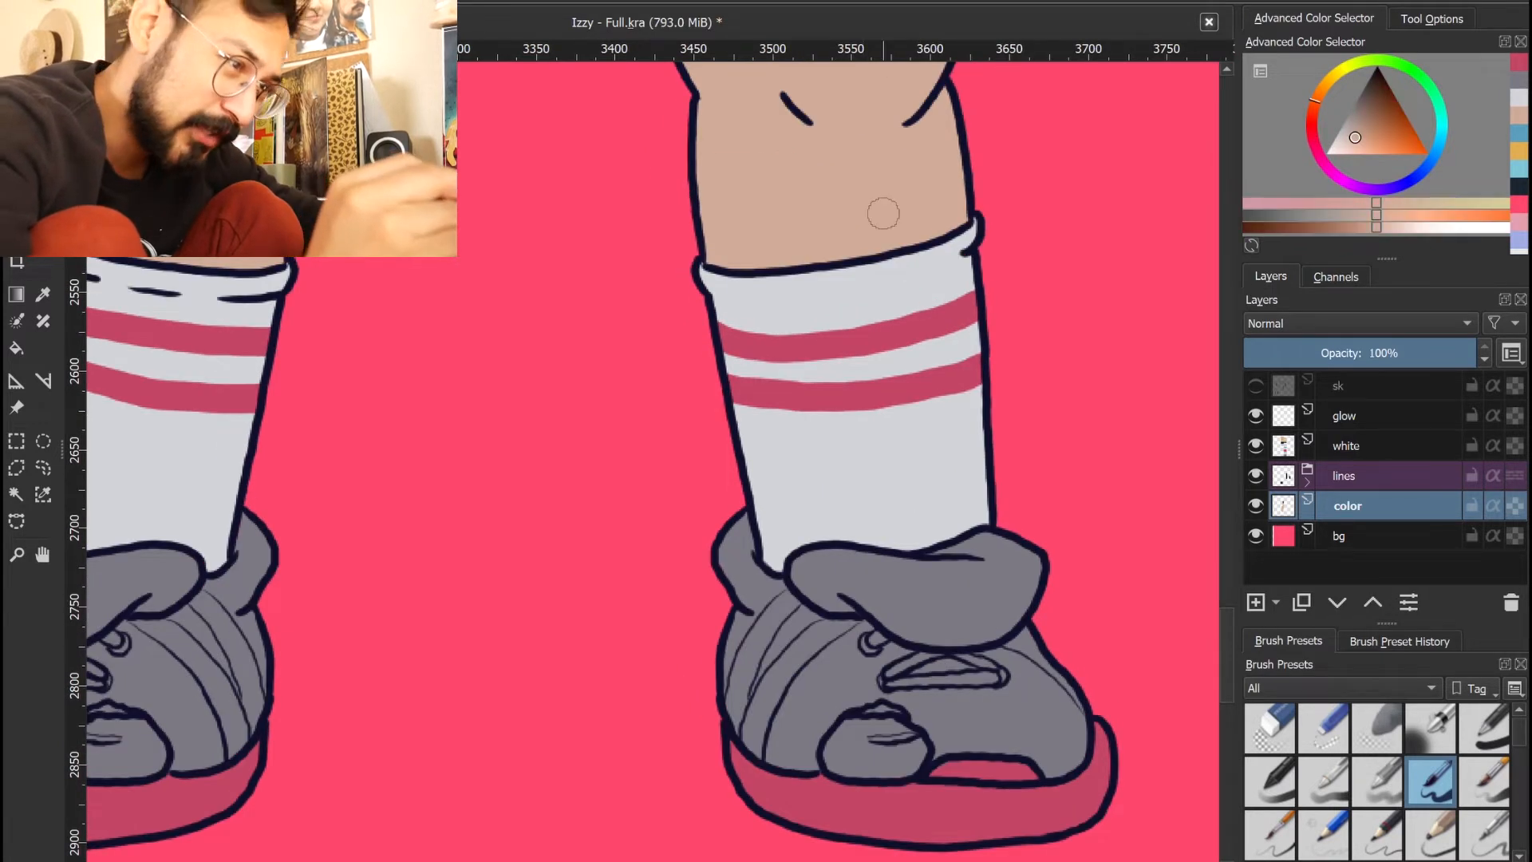
pyautogui.moveTo(896, 759)
pyautogui.mouseDown()
pyautogui.moveTo(847, 655)
pyautogui.moveTo(862, 634)
pyautogui.moveTo(899, 631)
pyautogui.moveTo(920, 644)
pyautogui.moveTo(849, 663)
pyautogui.moveTo(906, 672)
pyautogui.moveTo(928, 647)
pyautogui.moveTo(928, 668)
pyautogui.moveTo(864, 651)
pyautogui.moveTo(918, 656)
pyautogui.mouseUp()
pyautogui.moveTo(682, 607); pyautogui.dragTo(902, 658)
pyautogui.moveTo(717, 696); pyautogui.dragTo(844, 687)
pyautogui.moveTo(762, 643)
pyautogui.mouseDown()
pyautogui.moveTo(744, 661)
pyautogui.moveTo(762, 630)
pyautogui.moveTo(819, 634)
pyautogui.moveTo(830, 661)
pyautogui.moveTo(782, 670)
pyautogui.moveTo(818, 652)
pyautogui.mouseUp()
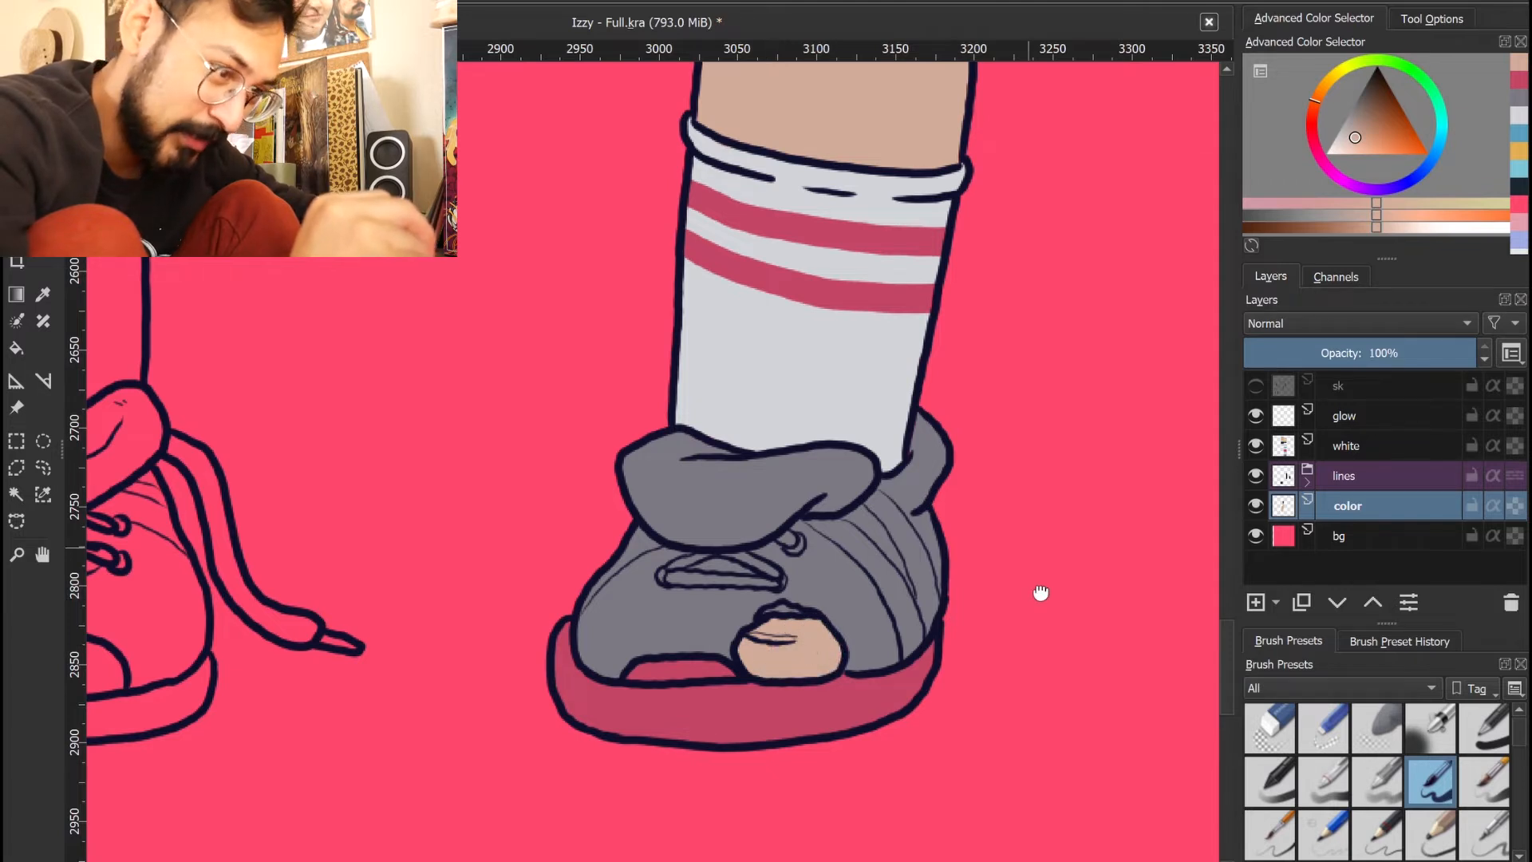
# Sample the tank top's yellow and paint two curved stripes on the inner side of the left shoe
pyautogui.moveTo(1040, 592); pyautogui.dragTo(880, 671)
pyautogui.moveTo(1006, 186); pyautogui.dragTo(902, 545)
pyautogui.moveTo(982, 376); pyautogui.dragTo(906, 557)
pyautogui.moveTo(1013, 107); pyautogui.dragTo(974, 542)
pyautogui.moveTo(941, 606); pyautogui.dragTo(798, 239)
pyautogui.moveTo(742, 759); pyautogui.dragTo(766, 327)
pyautogui.moveTo(793, 601); pyautogui.dragTo(921, 459)
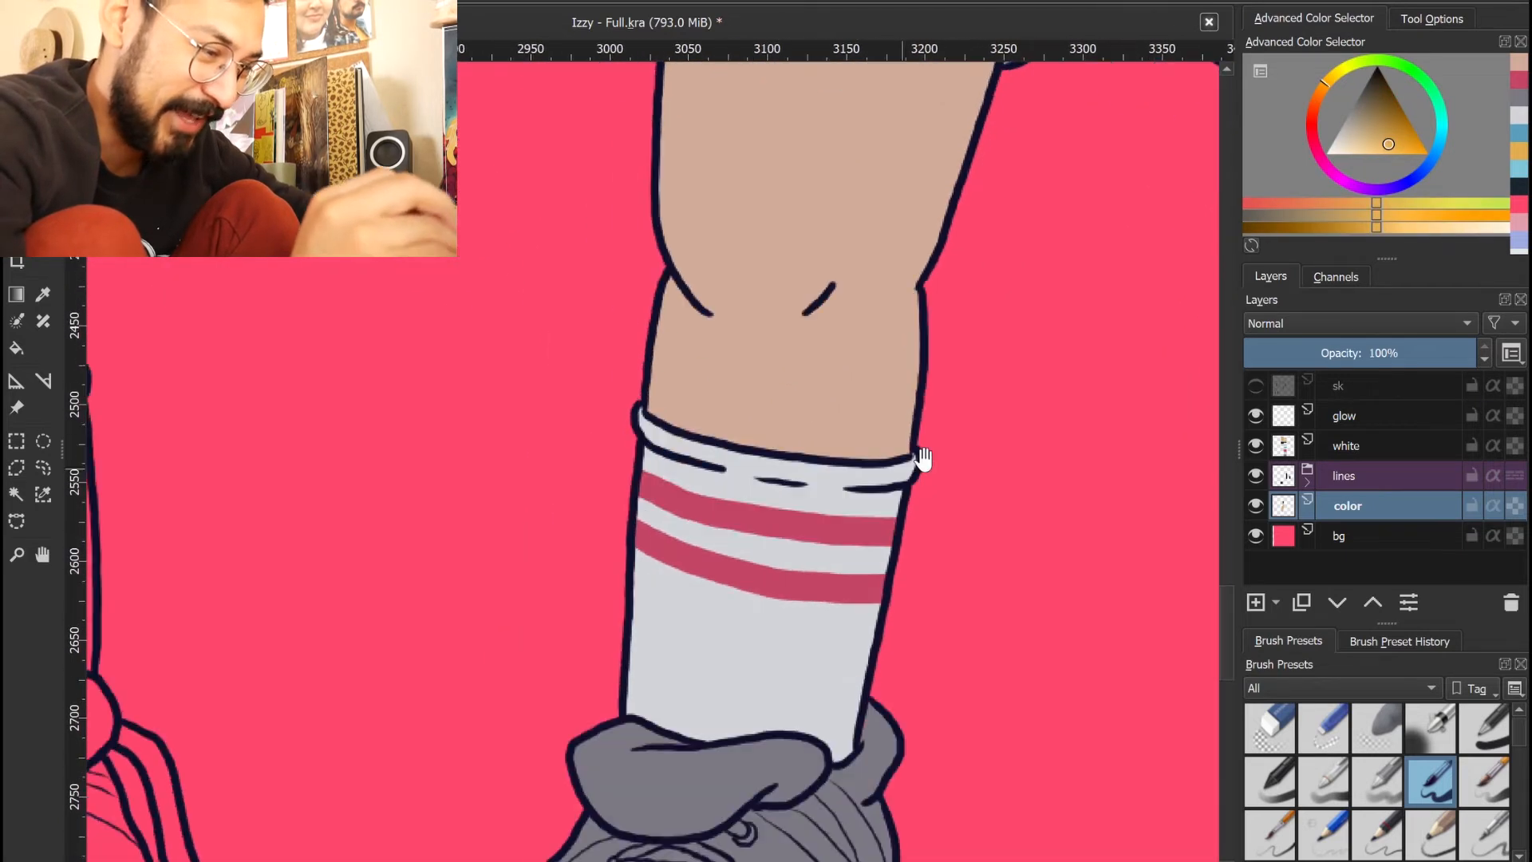
pyautogui.moveTo(877, 728); pyautogui.dragTo(897, 505)
pyautogui.moveTo(786, 584)
pyautogui.mouseDown()
pyautogui.moveTo(828, 622)
pyautogui.moveTo(832, 600)
pyautogui.moveTo(810, 595)
pyautogui.moveTo(846, 631)
pyautogui.moveTo(874, 714)
pyautogui.moveTo(859, 652)
pyautogui.mouseUp()
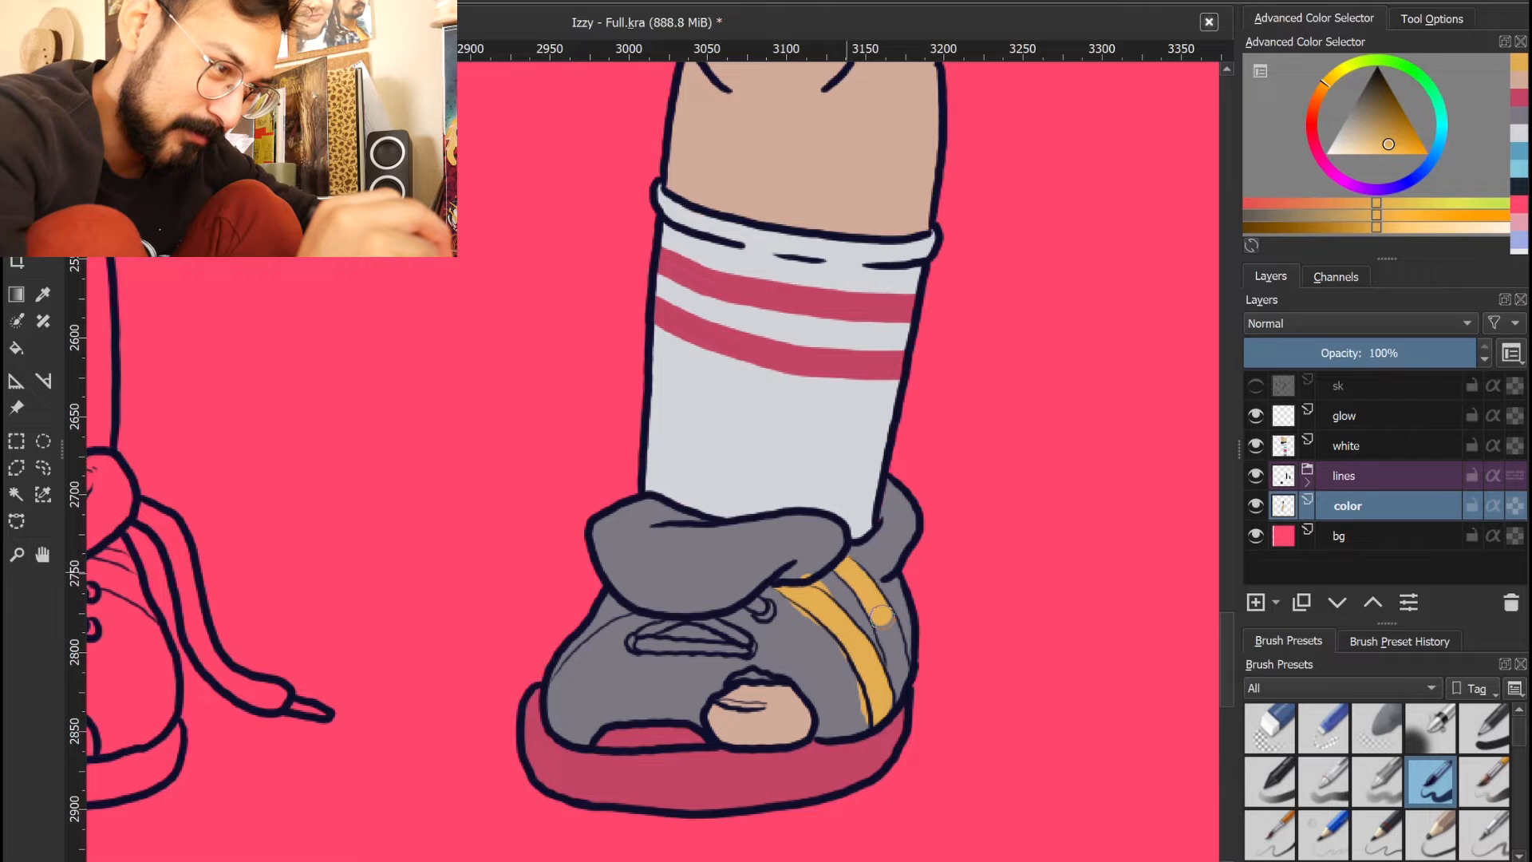
# Add the yellow strip on the left shoe's outer side and clean up the stripe edges with sampled dark grey and yellow
pyautogui.moveTo(693, 618); pyautogui.dragTo(858, 675)
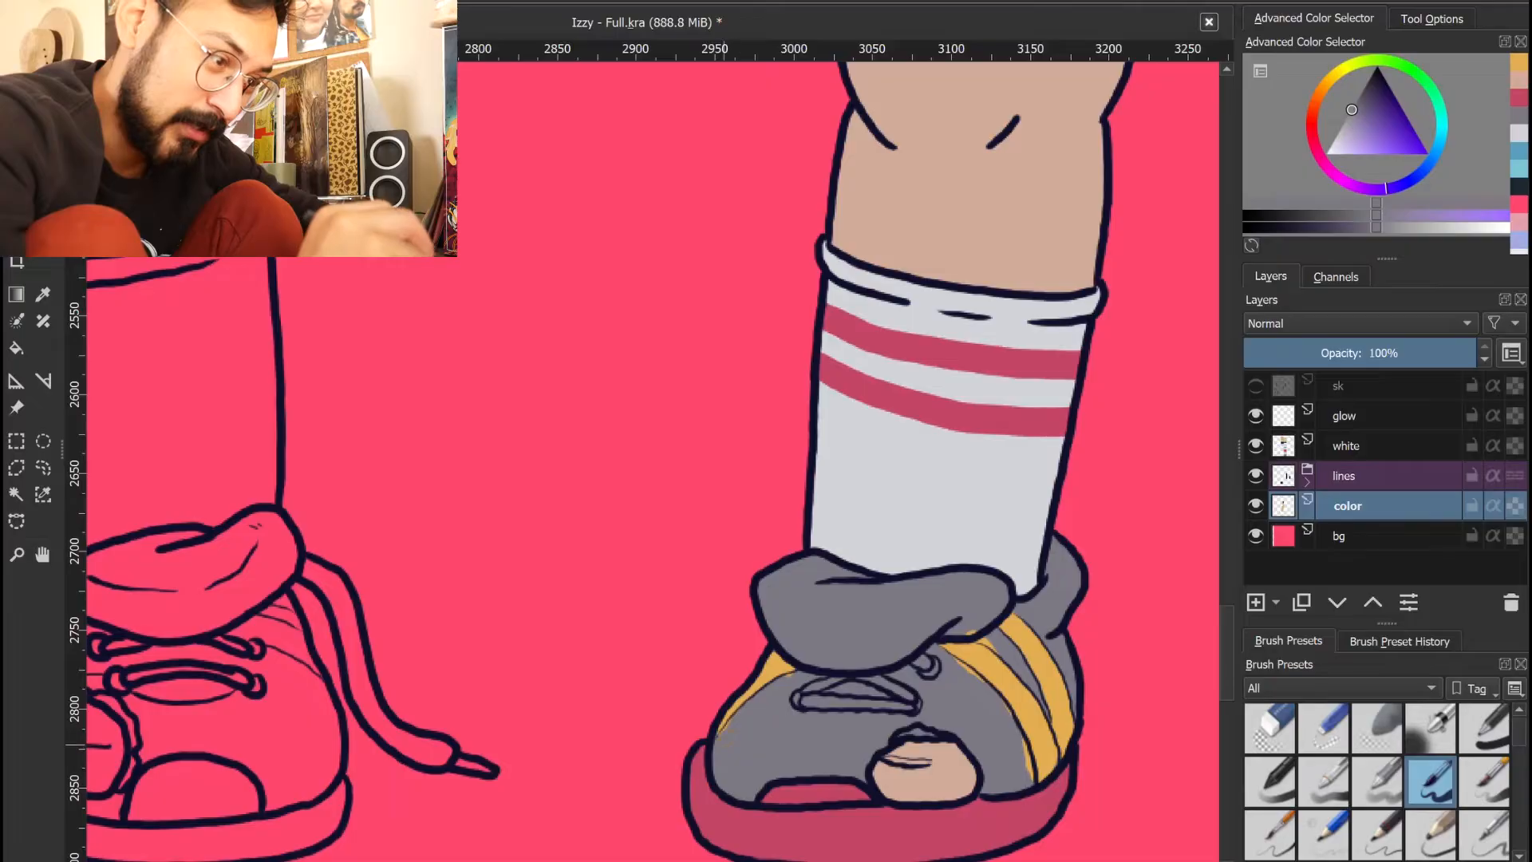
pyautogui.moveTo(989, 706); pyautogui.dragTo(921, 701)
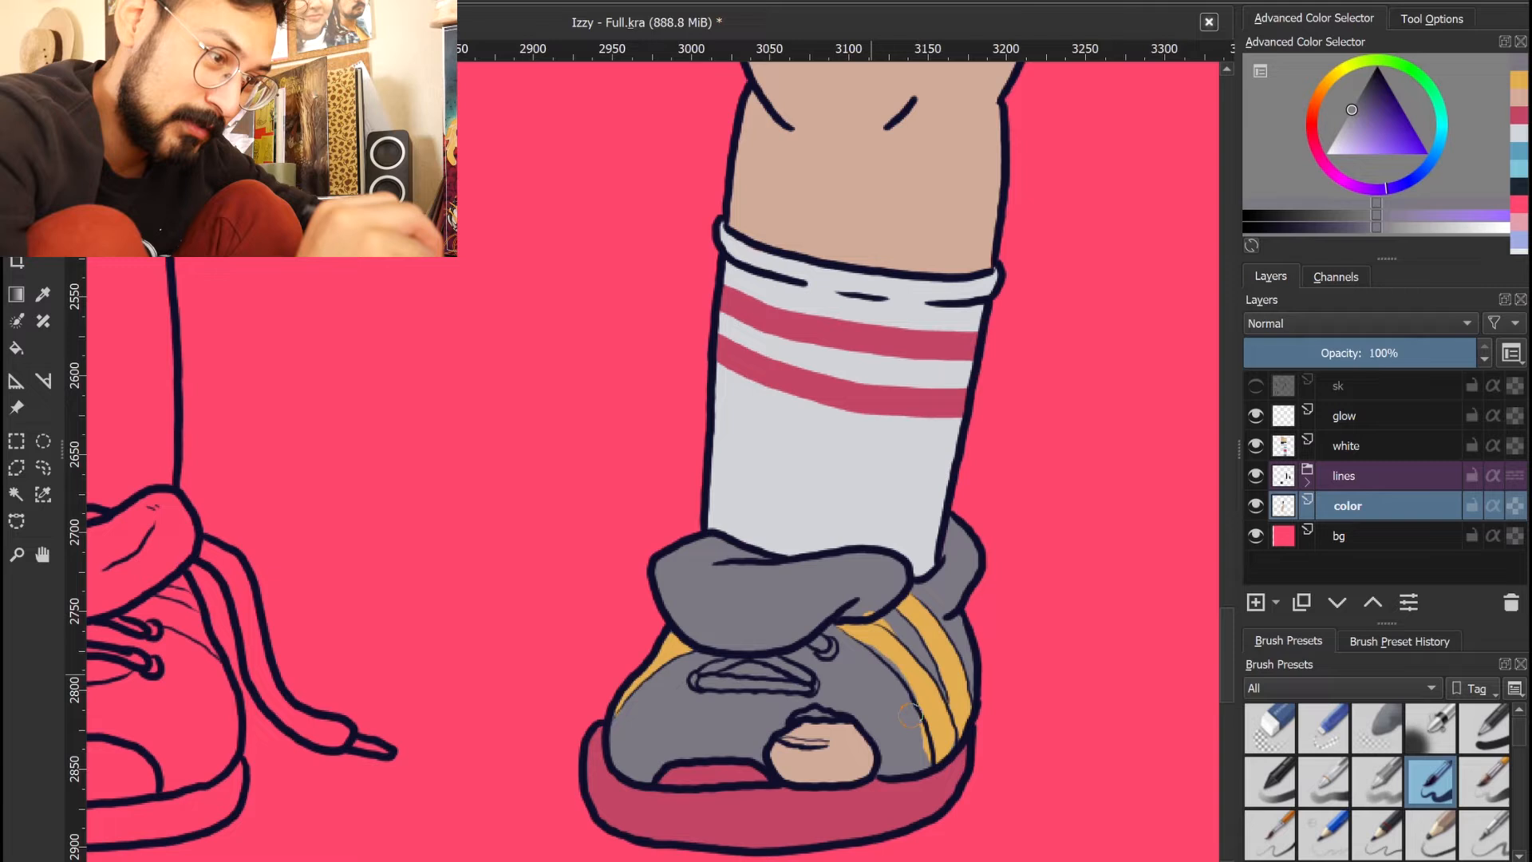
pyautogui.keyDown('ctrl'); pyautogui.click(934, 650); pyautogui.keyUp('ctrl')
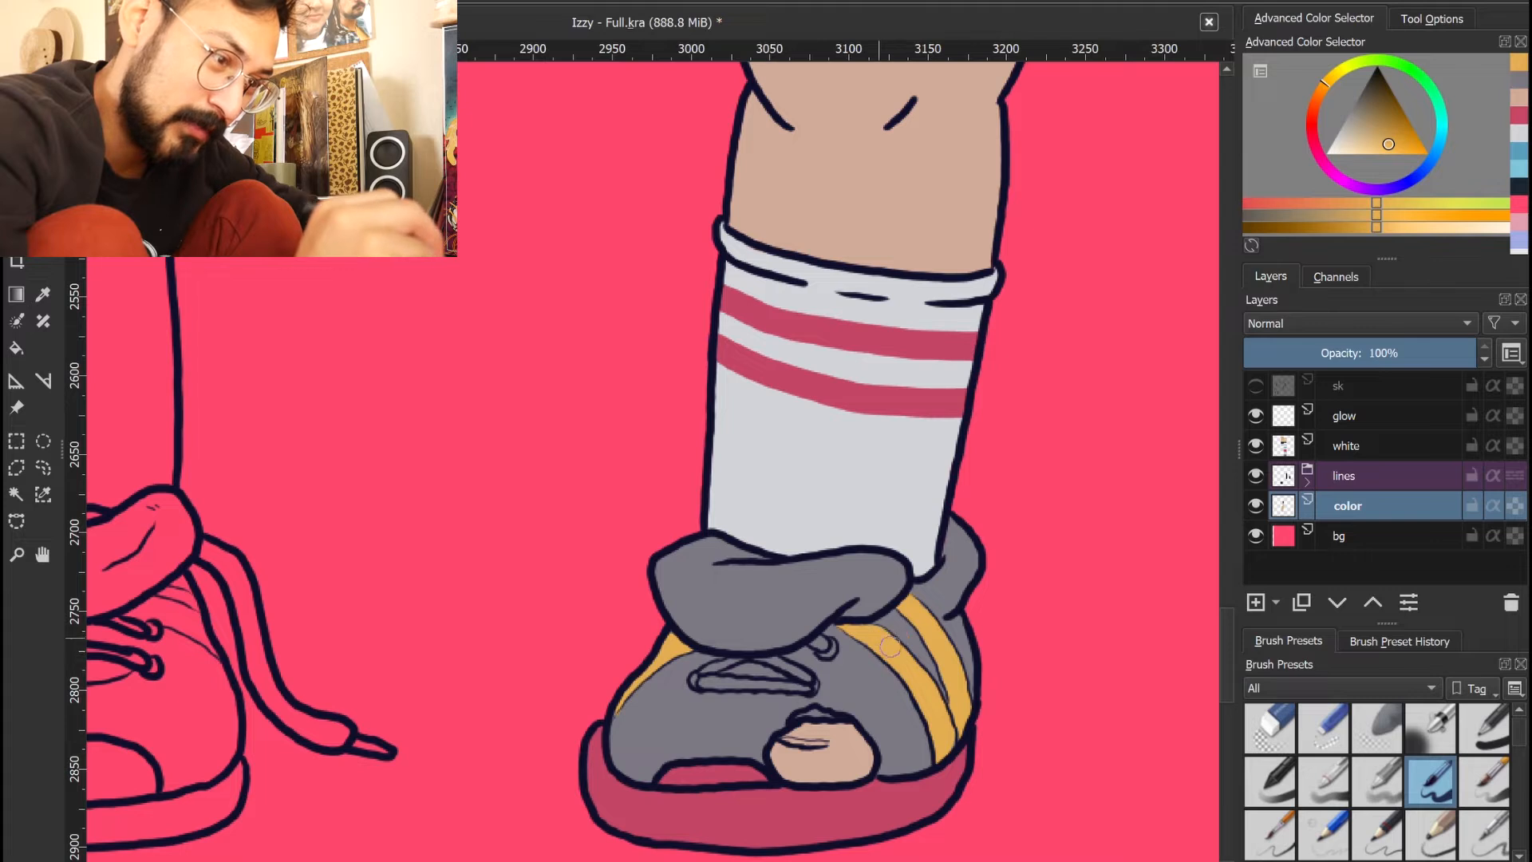
# Paint two curved yellow stripes on the inner side of the right shoe and the yellow strip on its outer side
pyautogui.moveTo(1050, 683)
pyautogui.mouseDown()
pyautogui.moveTo(805, 631)
pyautogui.moveTo(766, 670)
pyautogui.mouseUp()
pyautogui.moveTo(1043, 643); pyautogui.dragTo(850, 656)
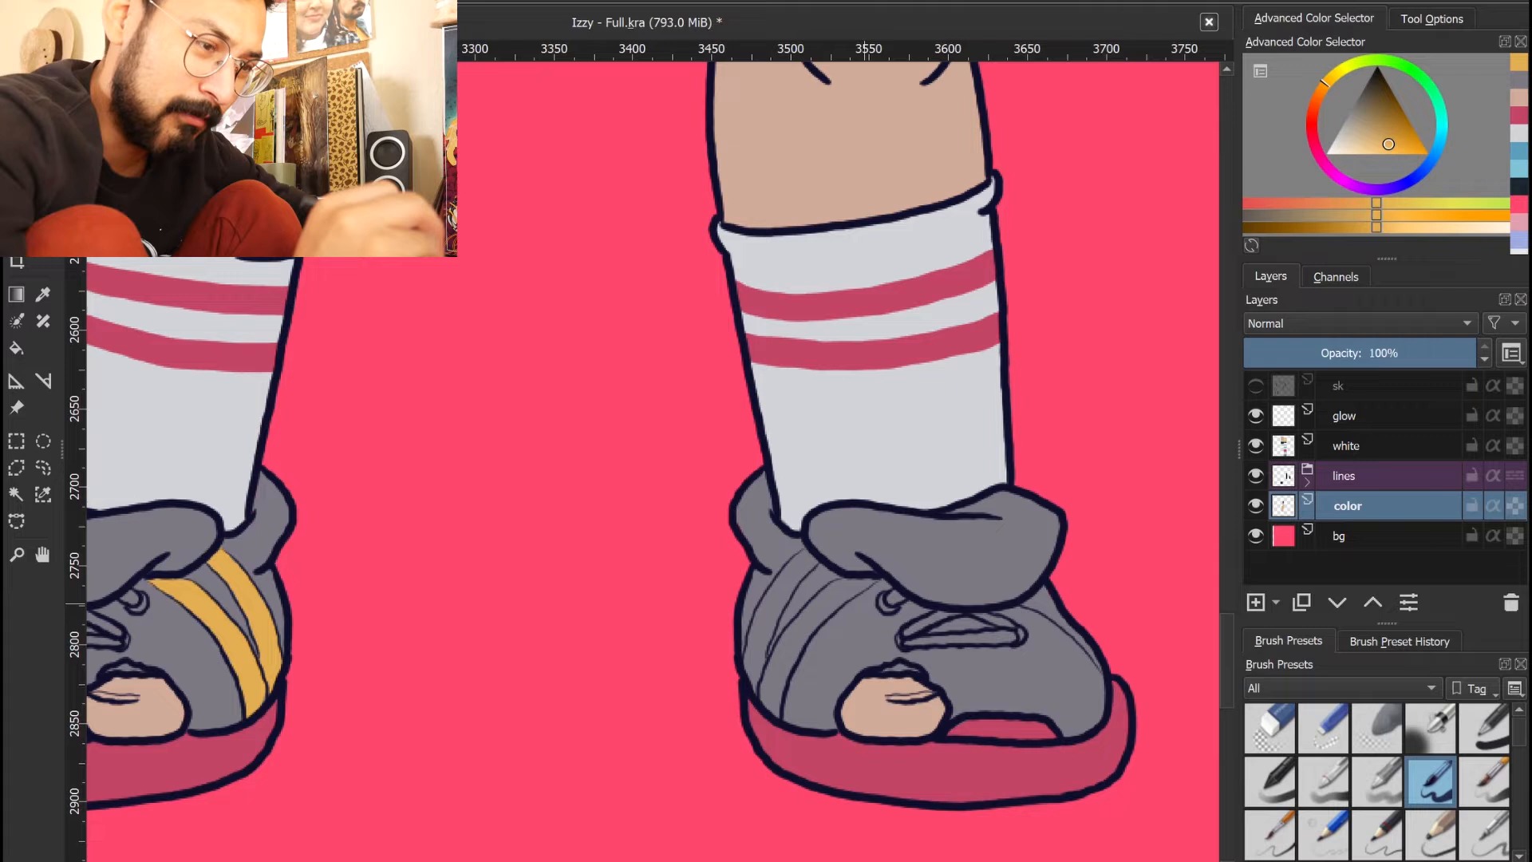
pyautogui.scroll(1, 865, 592)
pyautogui.moveTo(708, 651)
pyautogui.mouseDown()
pyautogui.moveTo(711, 711)
pyautogui.moveTo(720, 627)
pyautogui.moveTo(781, 545)
pyautogui.mouseUp()
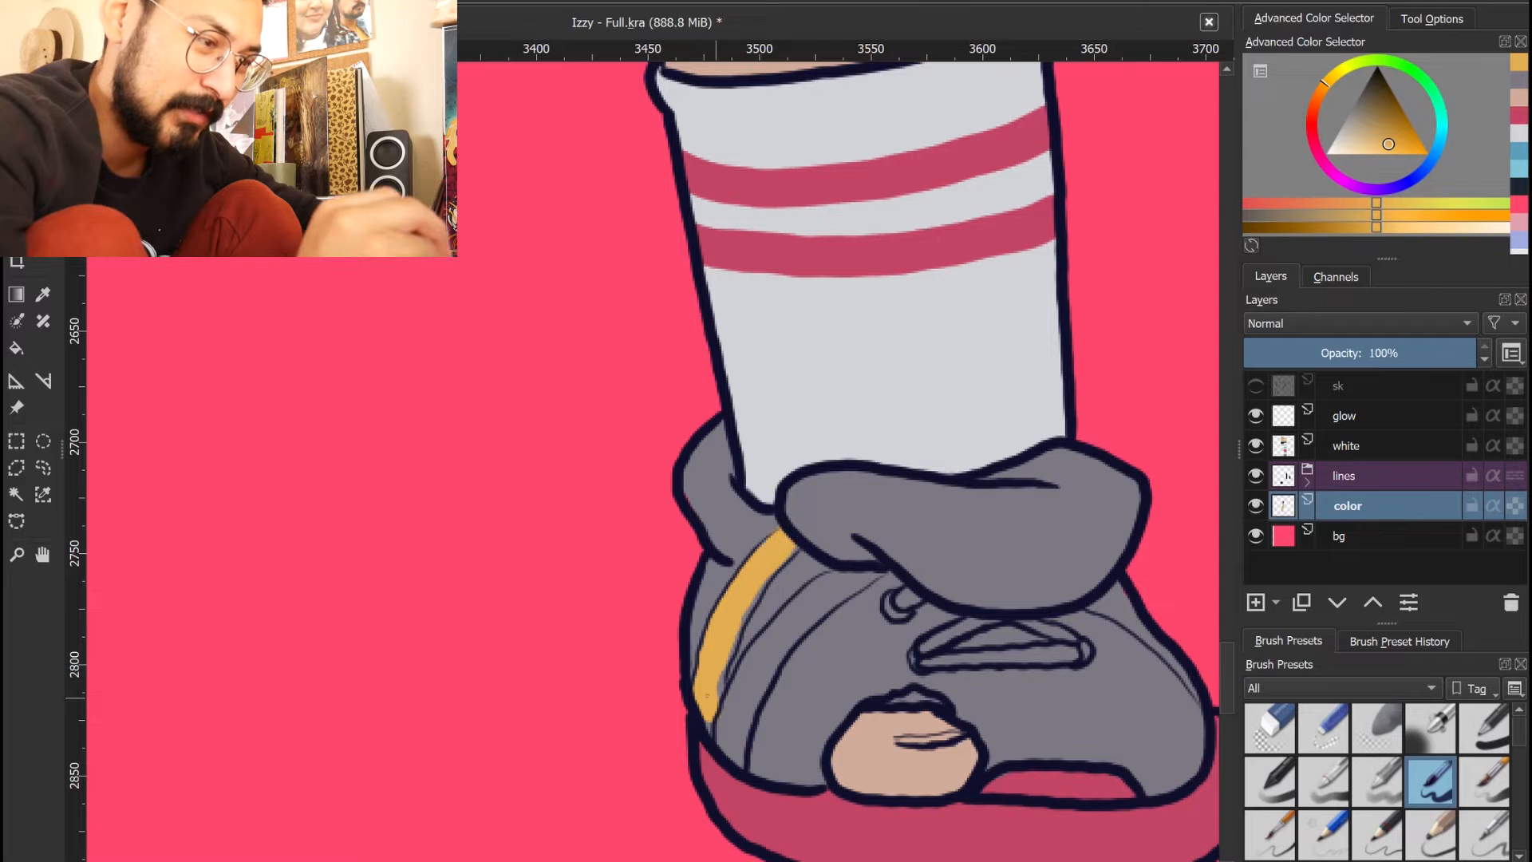
pyautogui.moveTo(722, 699); pyautogui.dragTo(714, 726)
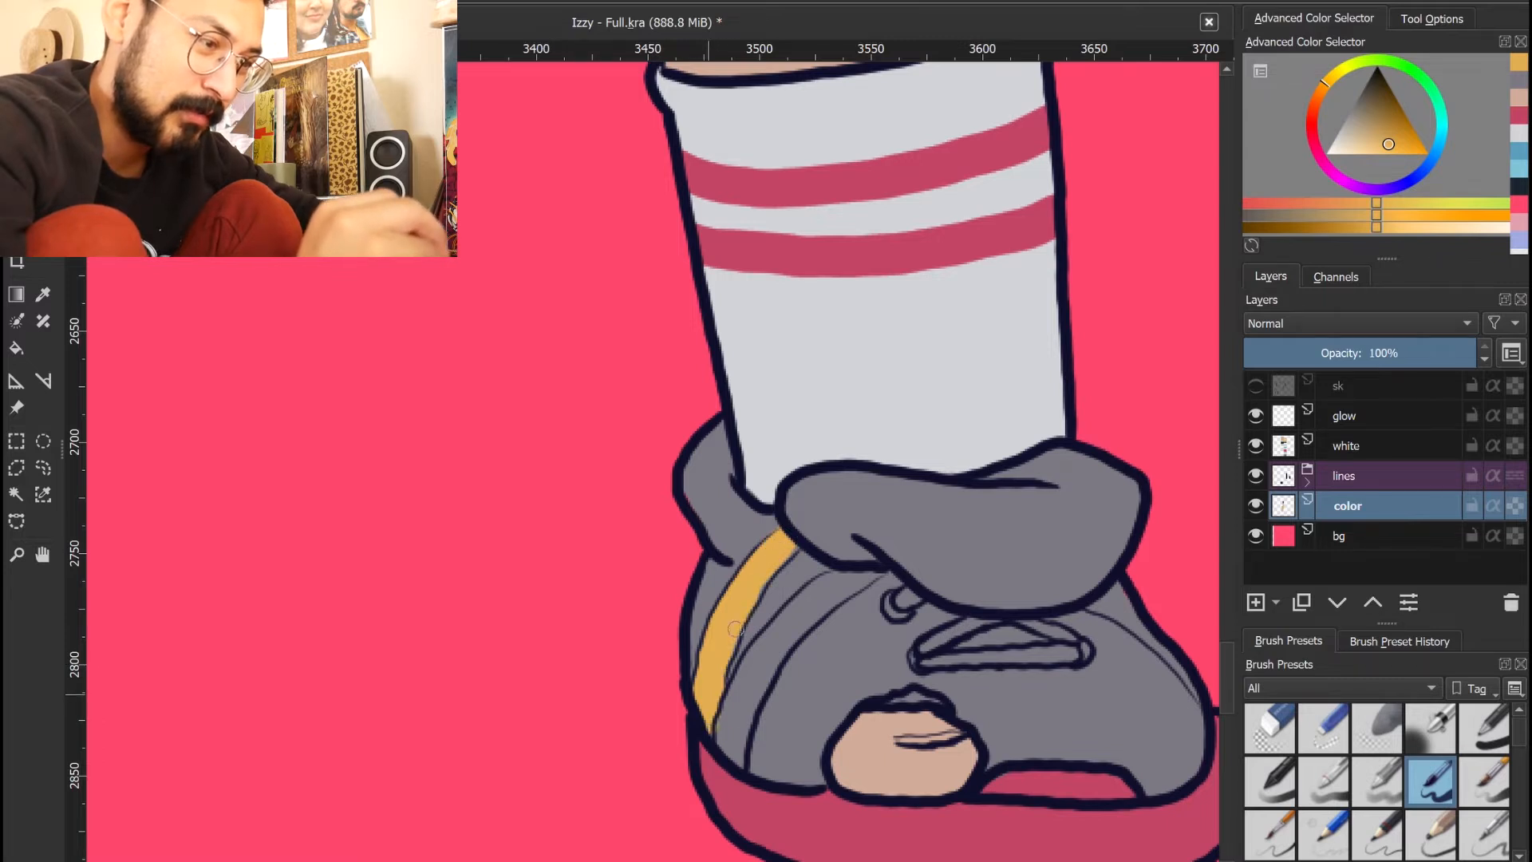
pyautogui.moveTo(728, 710)
pyautogui.mouseDown()
pyautogui.moveTo(726, 746)
pyautogui.moveTo(743, 754)
pyautogui.moveTo(754, 686)
pyautogui.mouseUp()
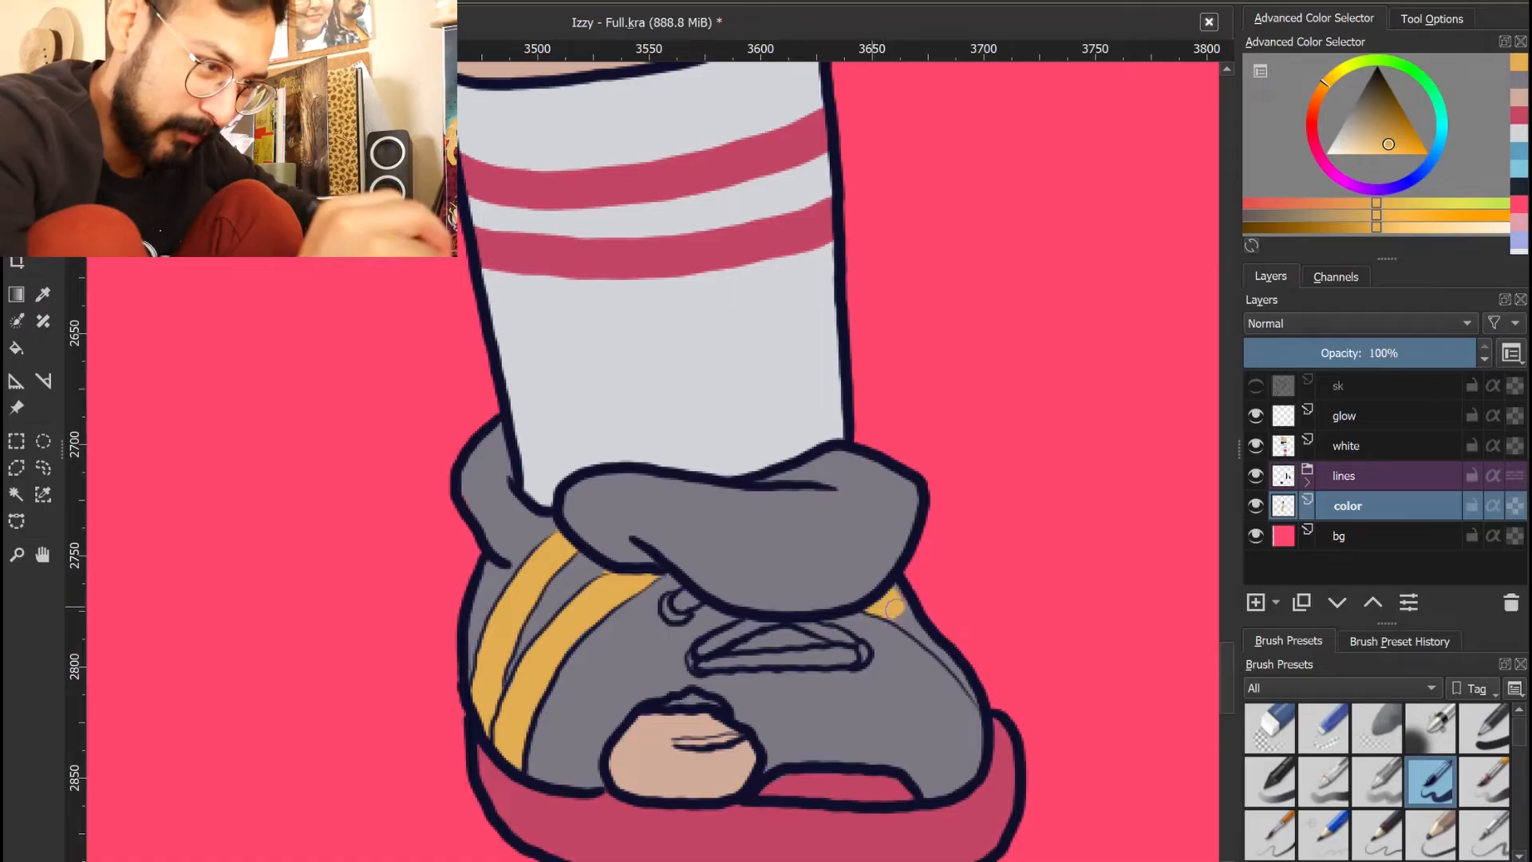
pyautogui.moveTo(895, 609); pyautogui.dragTo(975, 698)
# Sample the sock's light grey and paint the laces on the shoes
pyautogui.moveTo(789, 435); pyautogui.dragTo(884, 438)
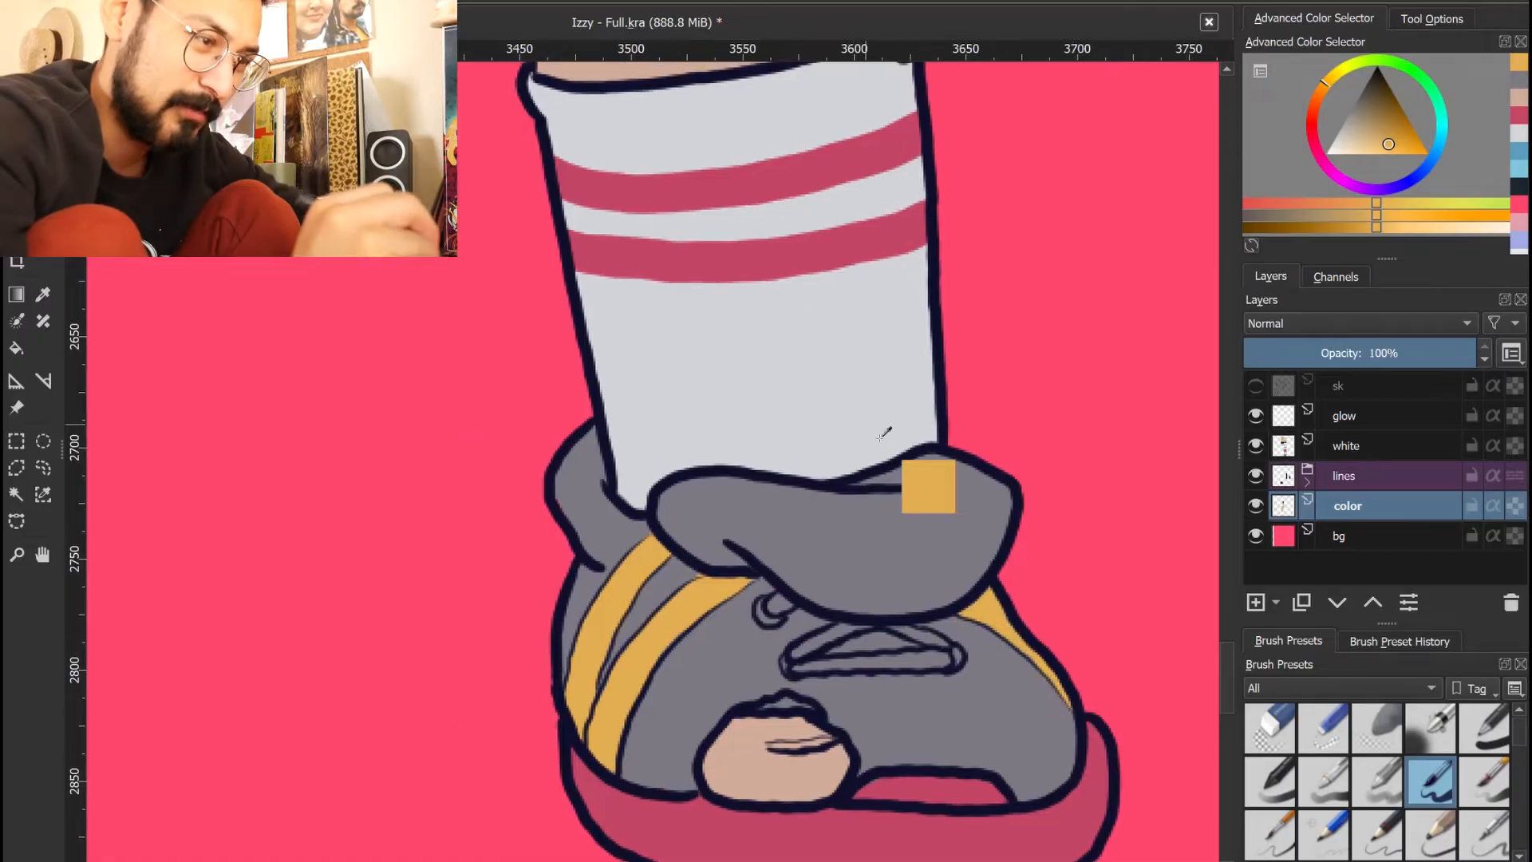
pyautogui.keyDown('ctrl'); pyautogui.click(882, 436); pyautogui.keyUp('ctrl')
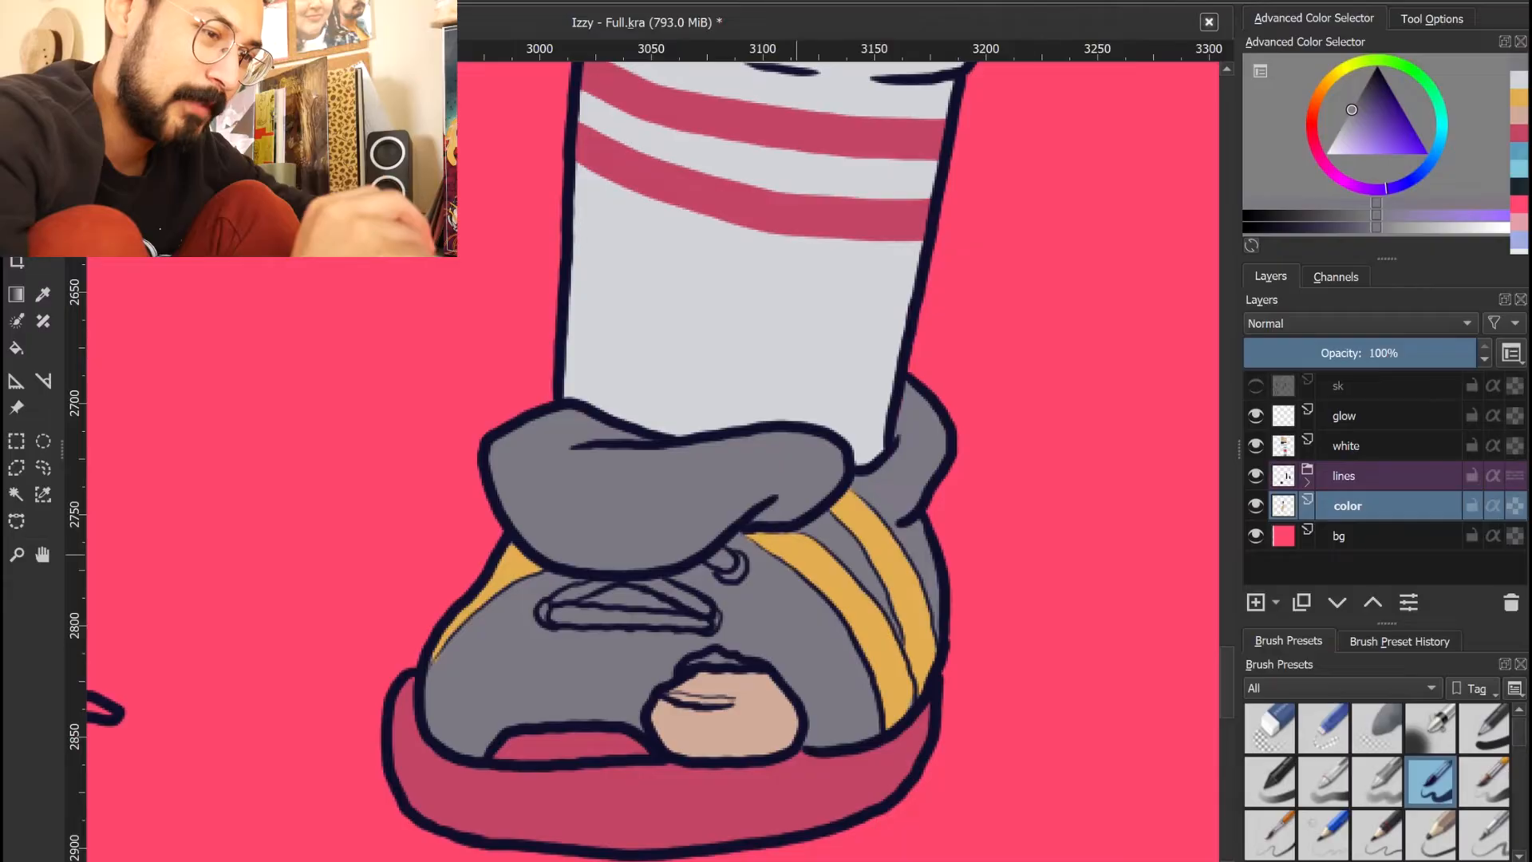
pyautogui.keyDown('ctrl'); pyautogui.click(790, 407); pyautogui.keyUp('ctrl')
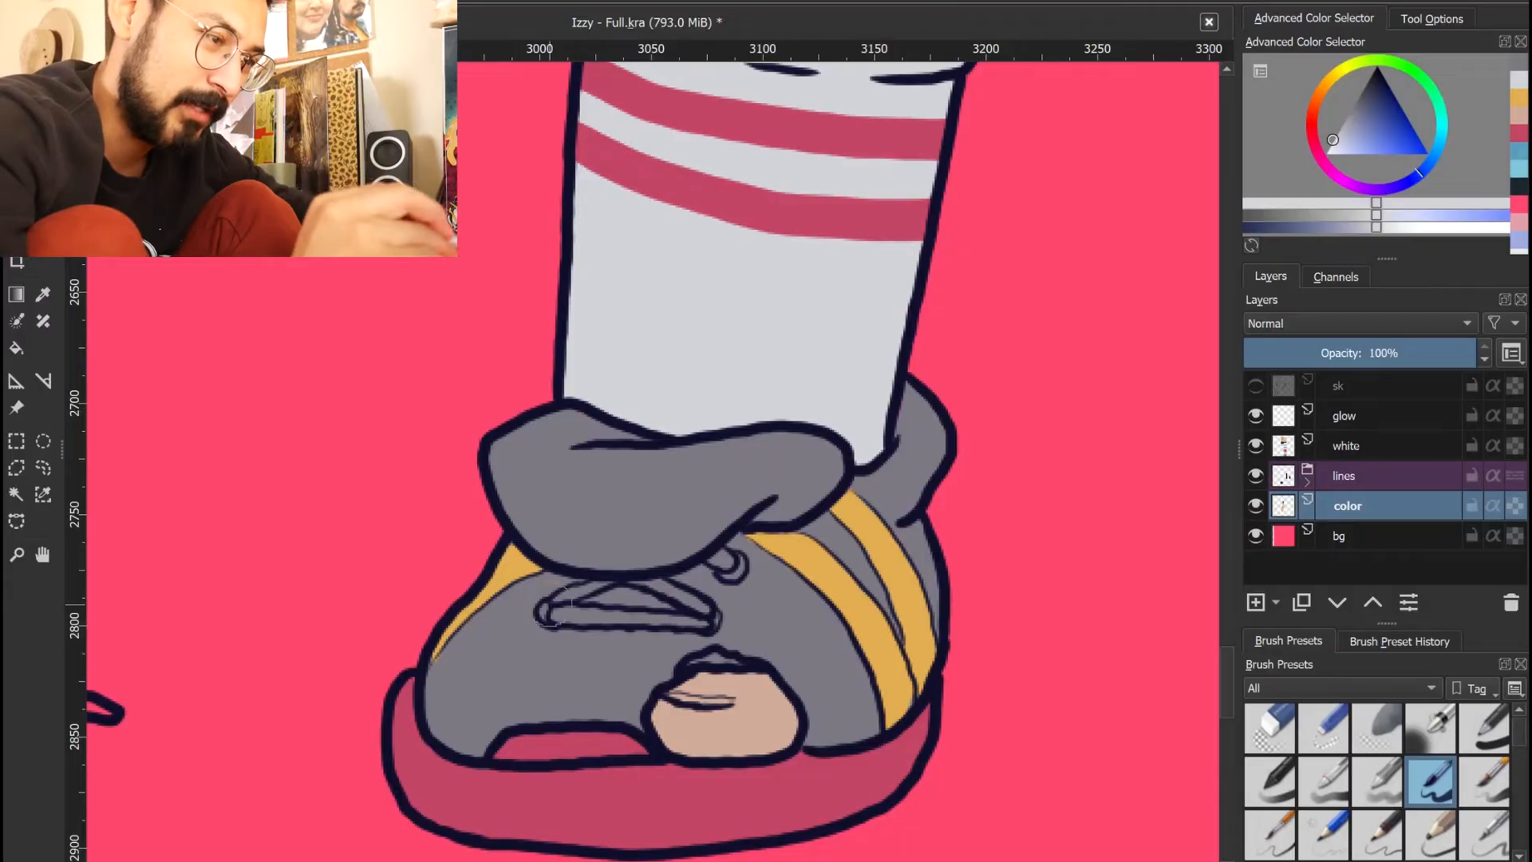
pyautogui.moveTo(559, 602)
pyautogui.mouseDown()
pyautogui.moveTo(600, 583)
pyautogui.moveTo(710, 611)
pyautogui.mouseUp()
pyautogui.moveTo(718, 555); pyautogui.dragTo(729, 568)
pyautogui.moveTo(559, 613); pyautogui.dragTo(685, 617)
pyautogui.keyDown('ctrl'); pyautogui.click(686, 609); pyautogui.keyUp('ctrl')
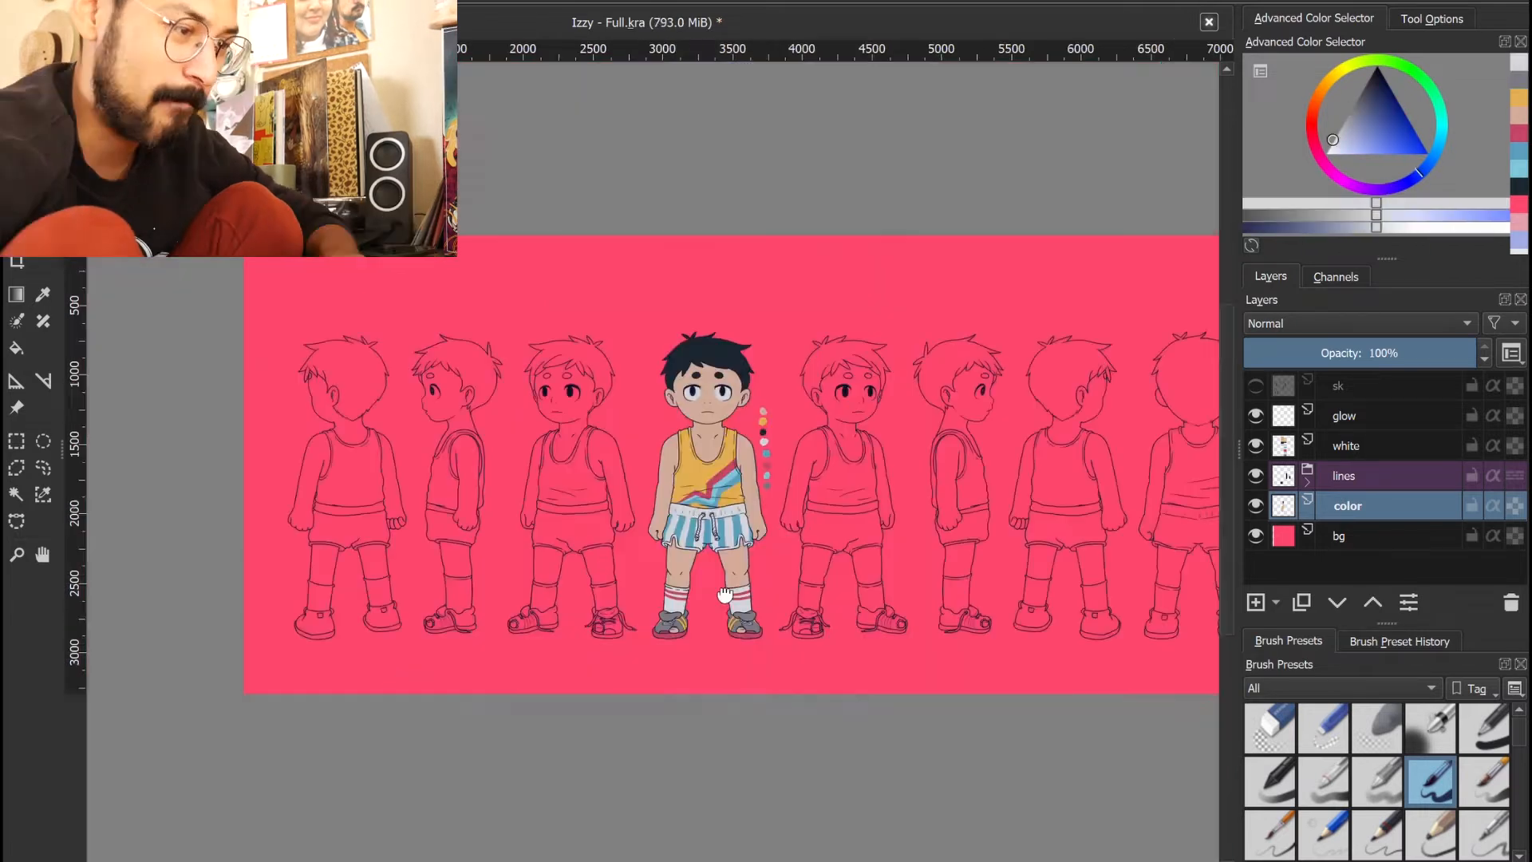
pyautogui.moveTo(729, 542); pyautogui.dragTo(700, 558)
pyautogui.scroll(1, 700, 559)
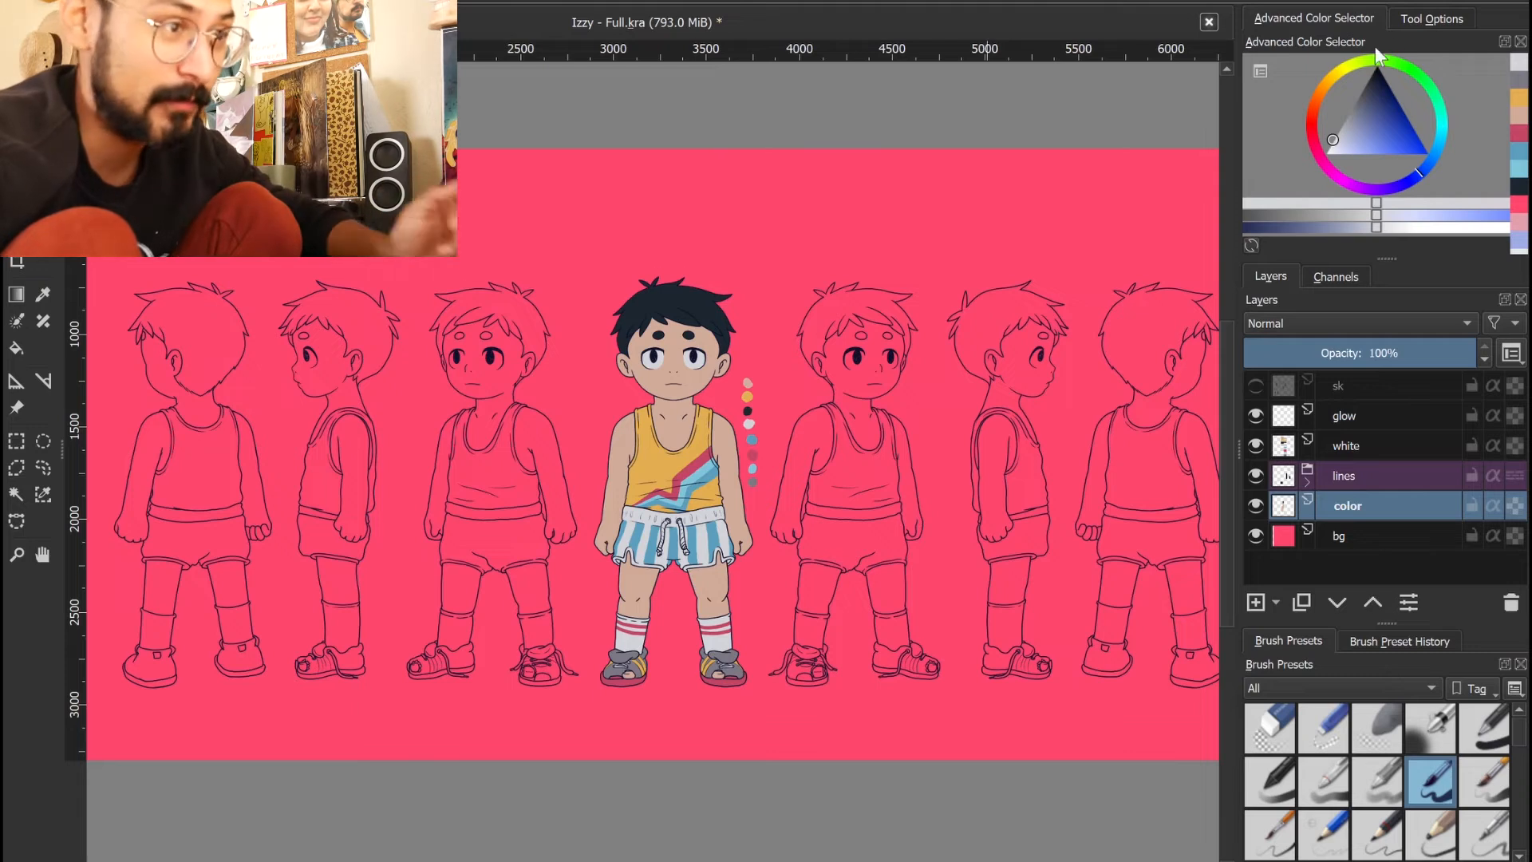
pyautogui.scroll(1, 671, 493)
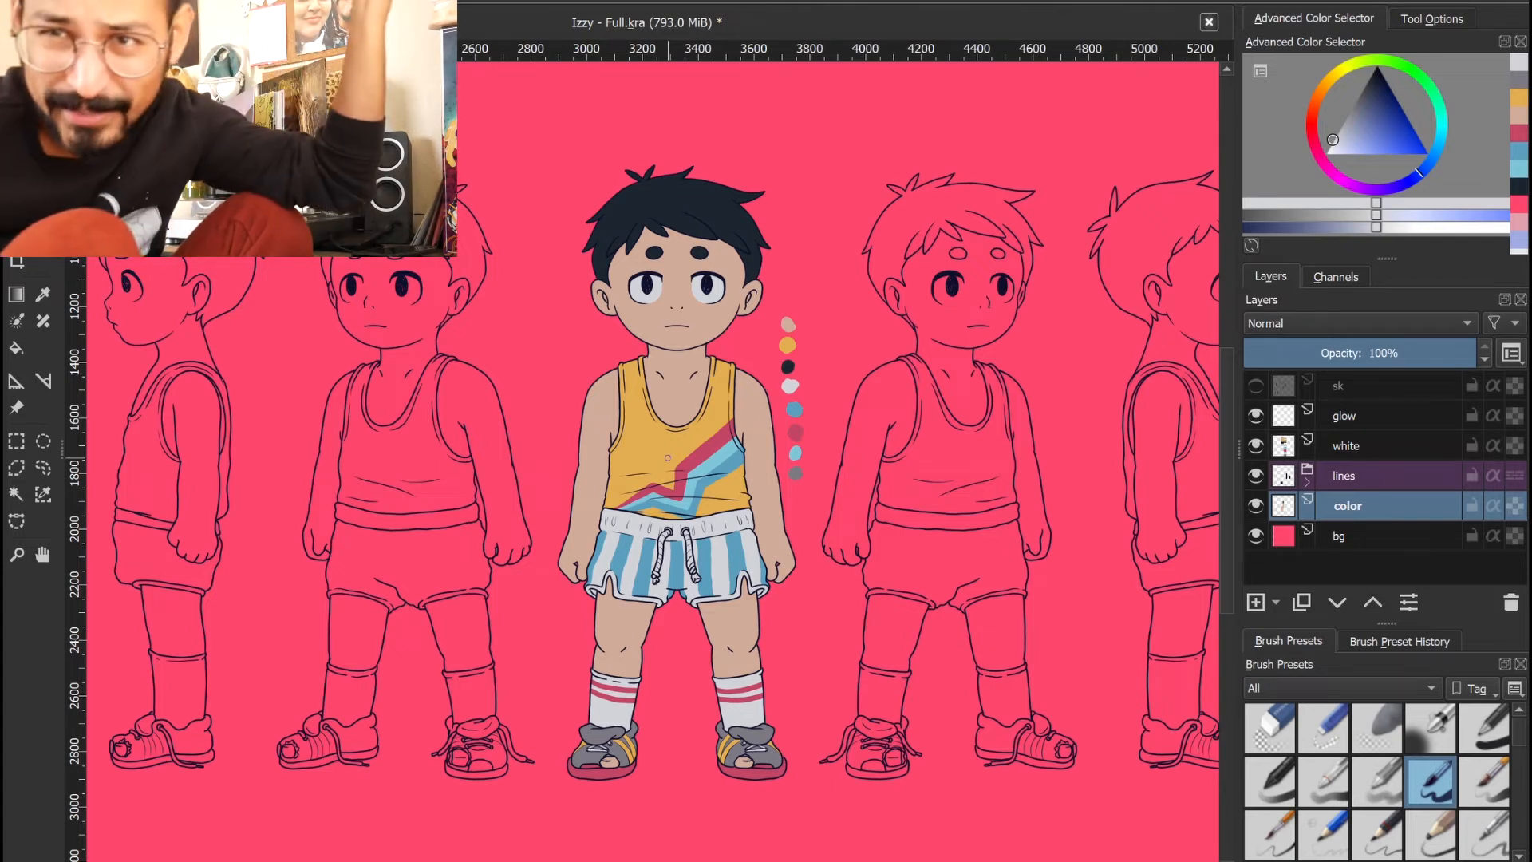
pyautogui.moveTo(587, 602); pyautogui.dragTo(548, 579)
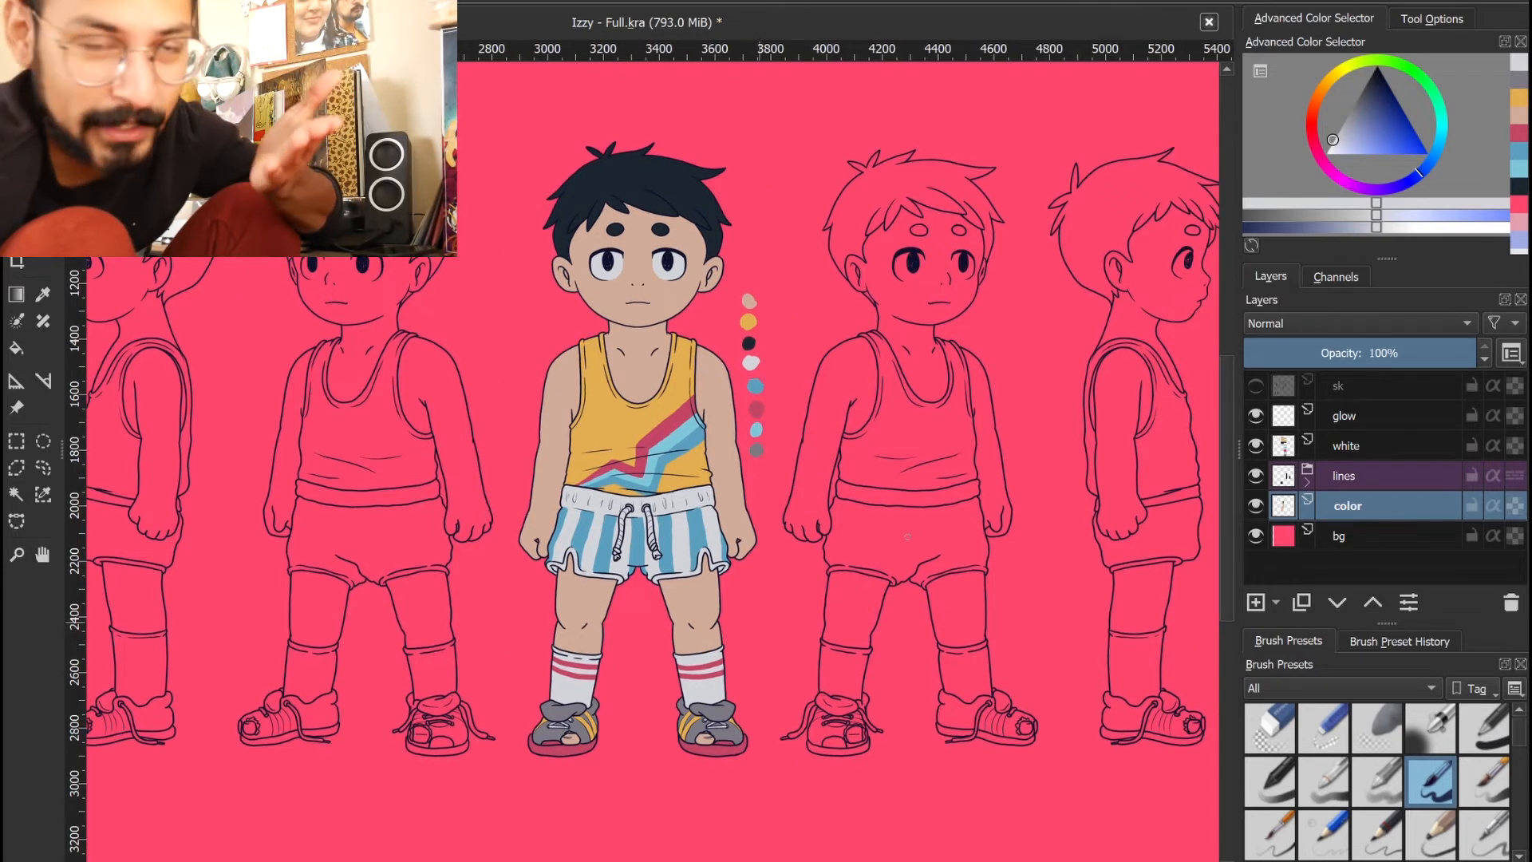
pyautogui.moveTo(723, 518); pyautogui.dragTo(762, 514)
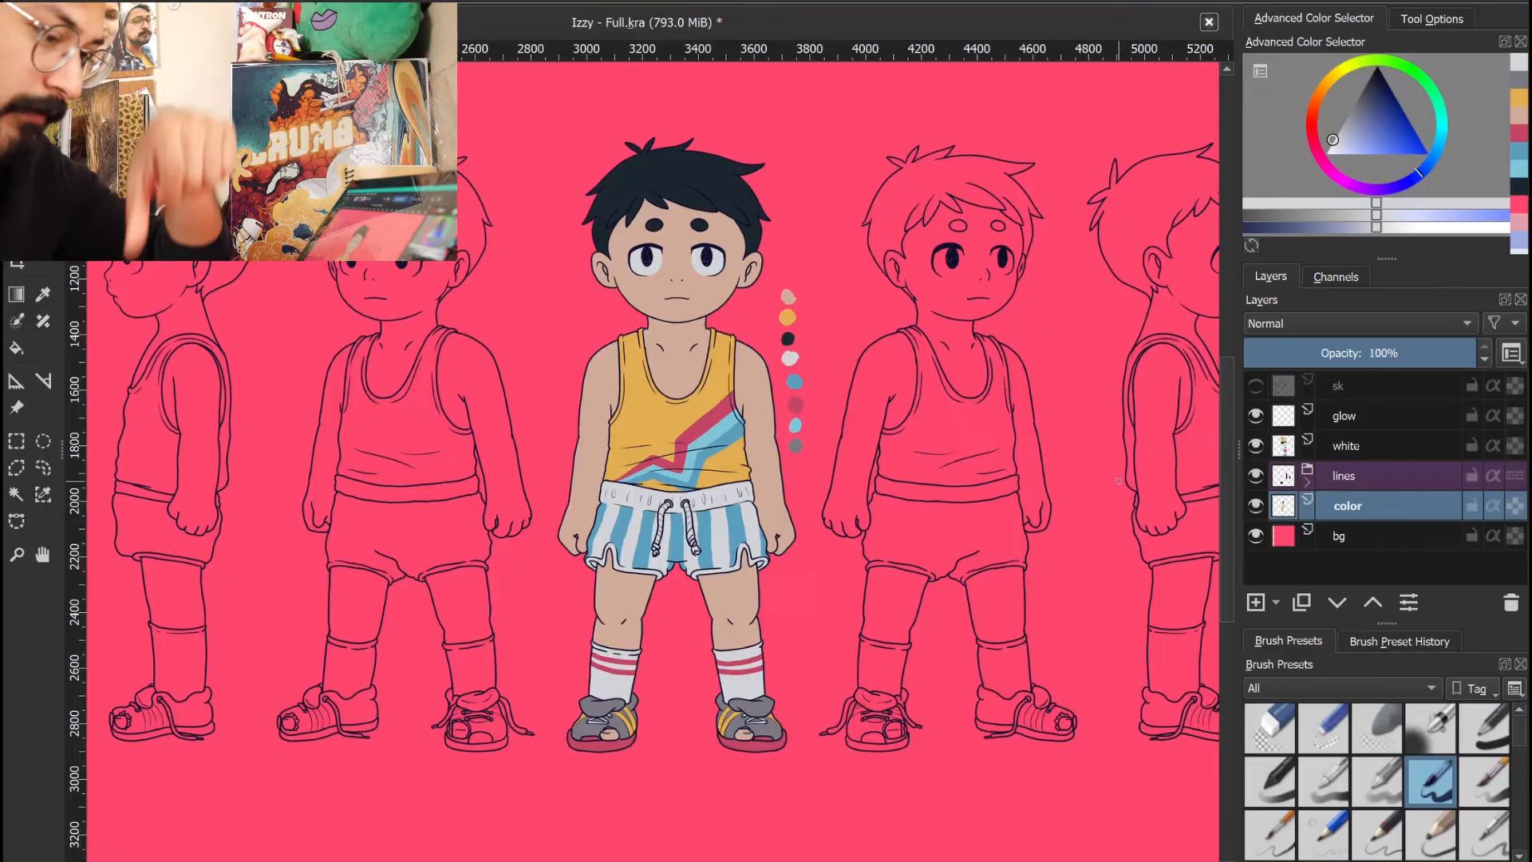
pyautogui.moveTo(904, 488); pyautogui.dragTo(876, 543)
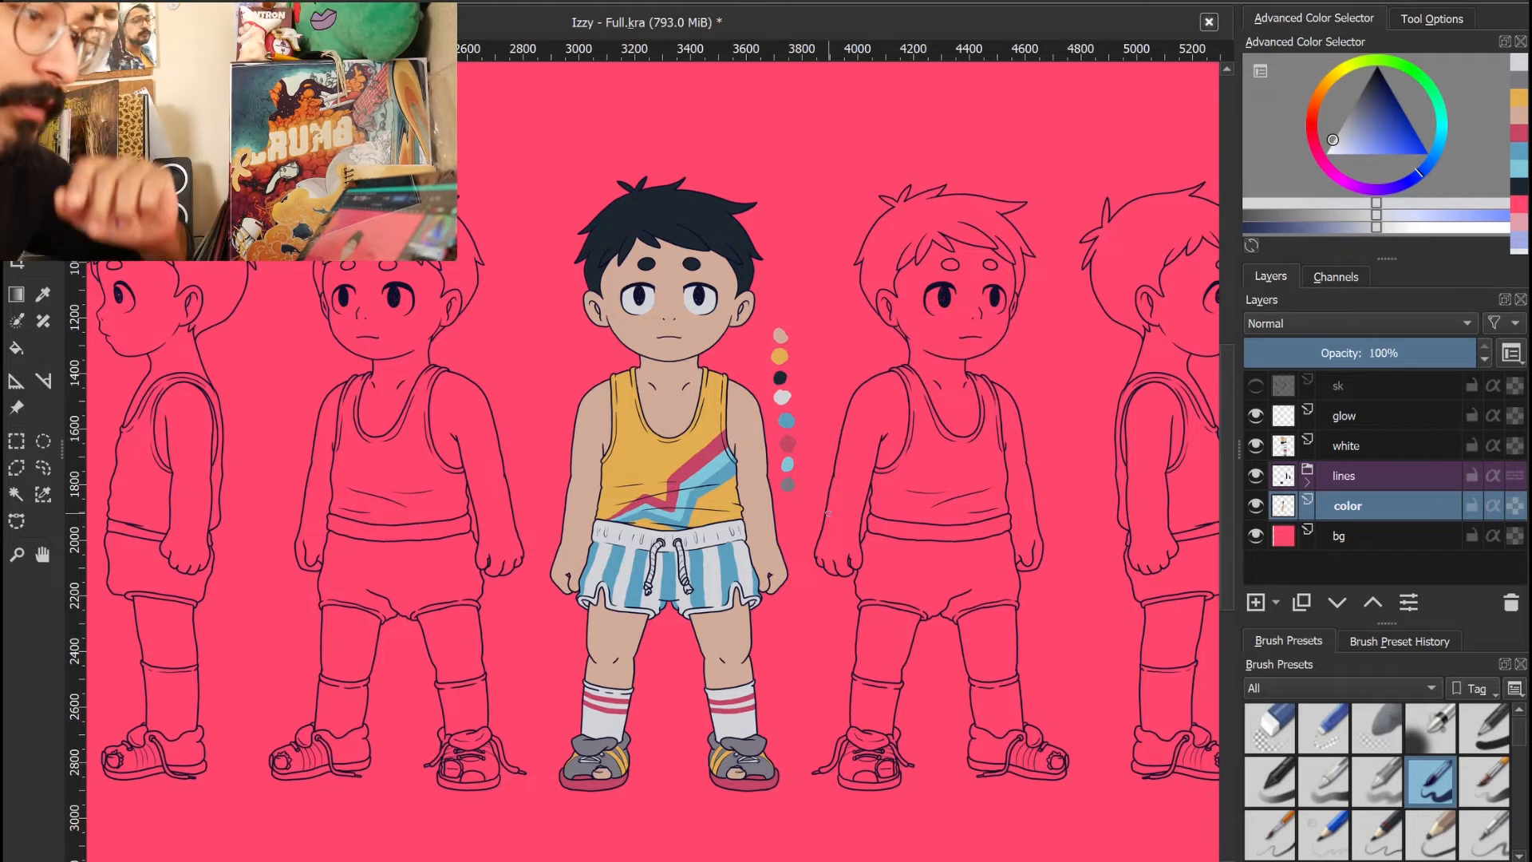
# Pick a dark navy blue, and try the Soft Light (SVG) blending mode on the color layer before restoring Normal
pyautogui.moveTo(1376, 142)
pyautogui.mouseDown()
pyautogui.moveTo(1406, 159)
pyautogui.moveTo(1384, 90)
pyautogui.mouseUp()
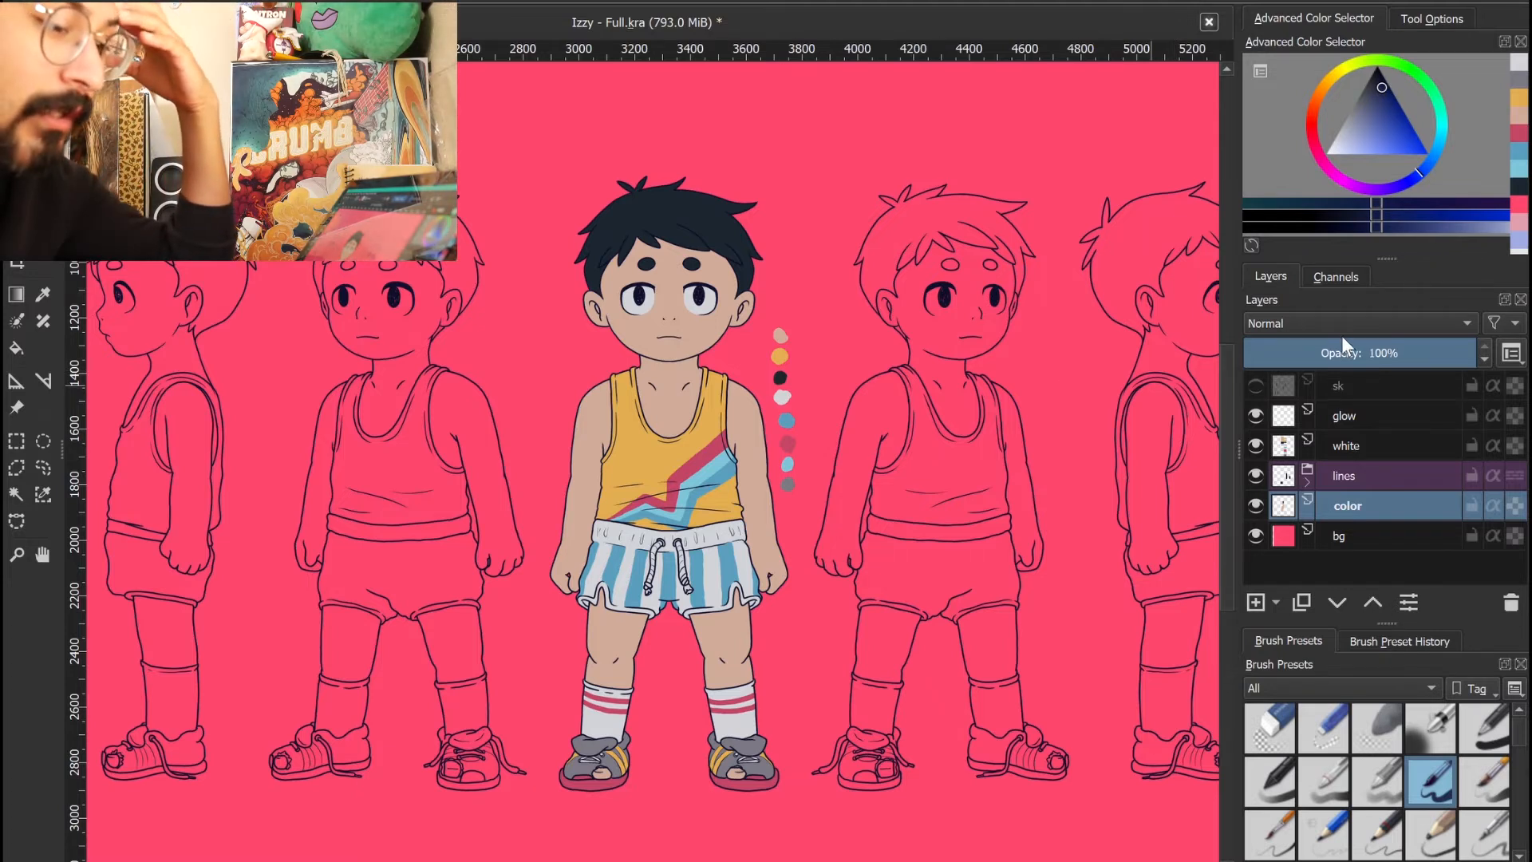
pyautogui.hotkey('alt', 'shift', 'f')
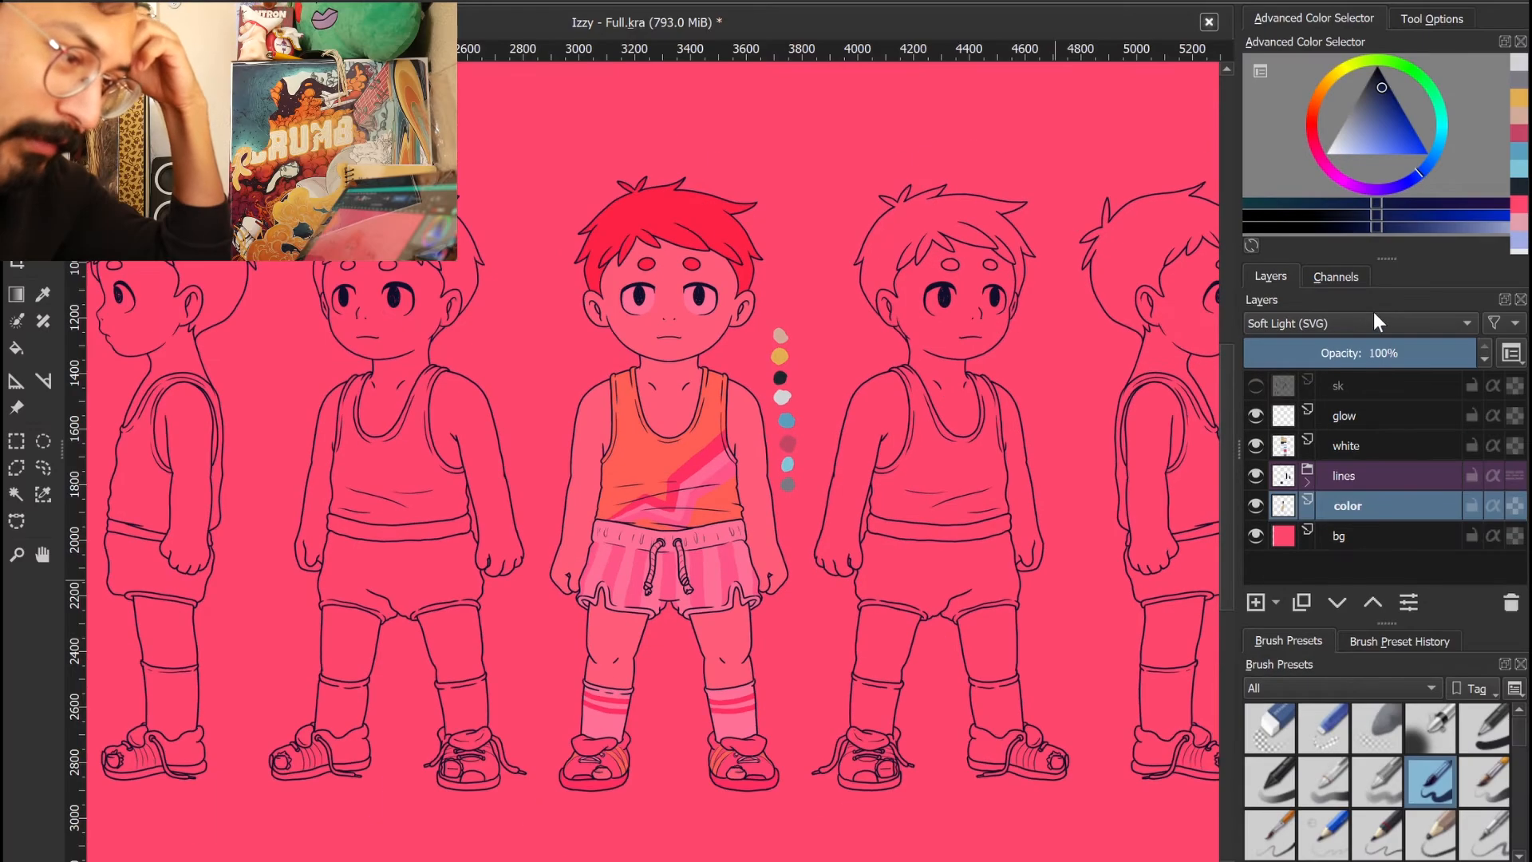
pyautogui.hotkey('alt', 'shift', 'n')
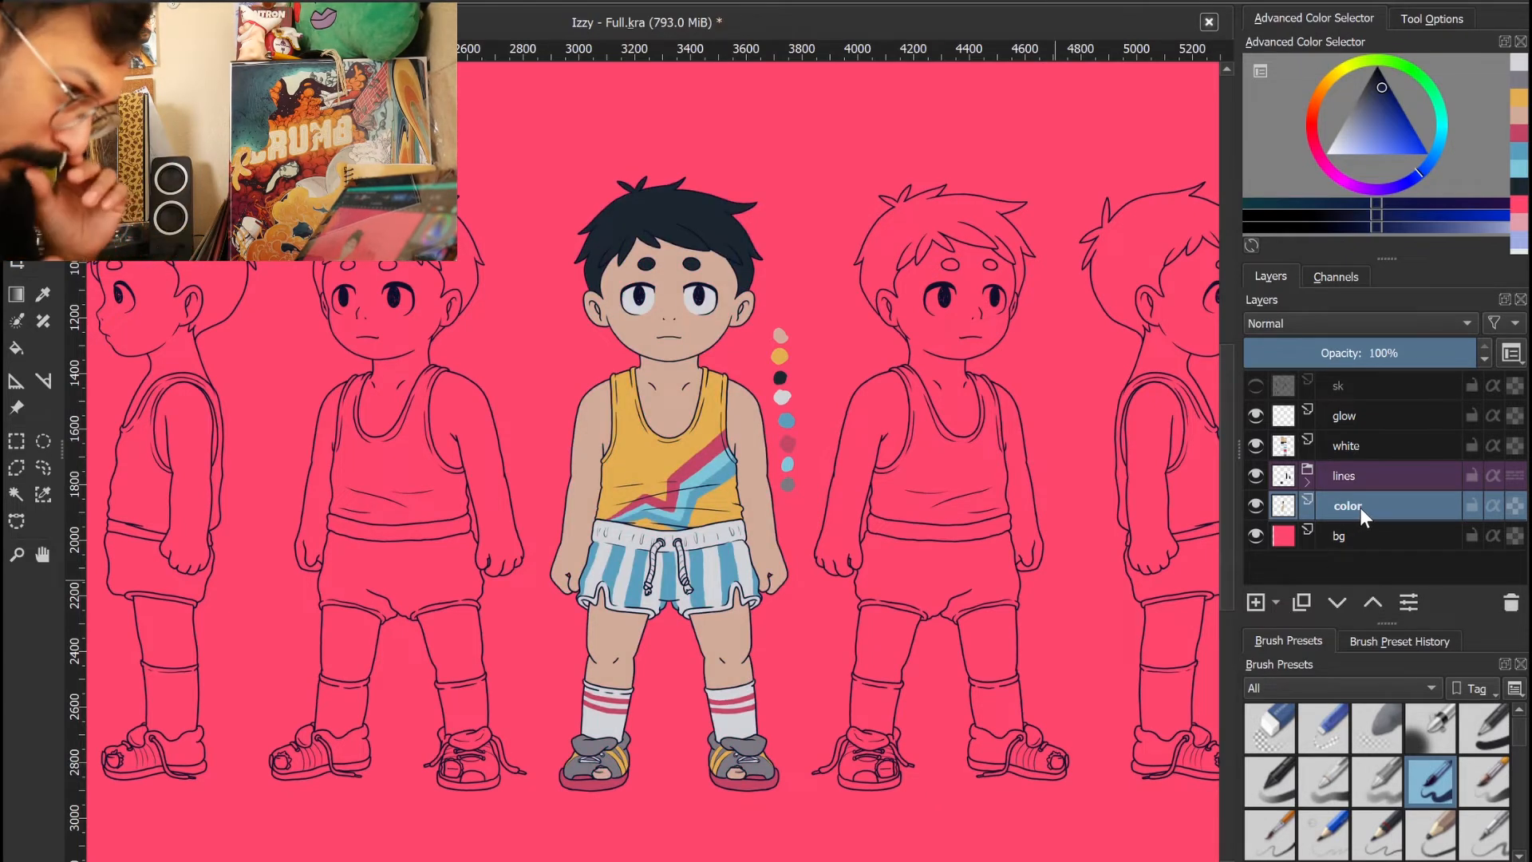
# Put the color layer into a clipping group named color and rename the group's mask layer to shd
pyautogui.hotkey('ctrl', 'shift', 'g')
pyautogui.doubleClick(1358, 507)
pyautogui.write('color')
pyautogui.press('Return')
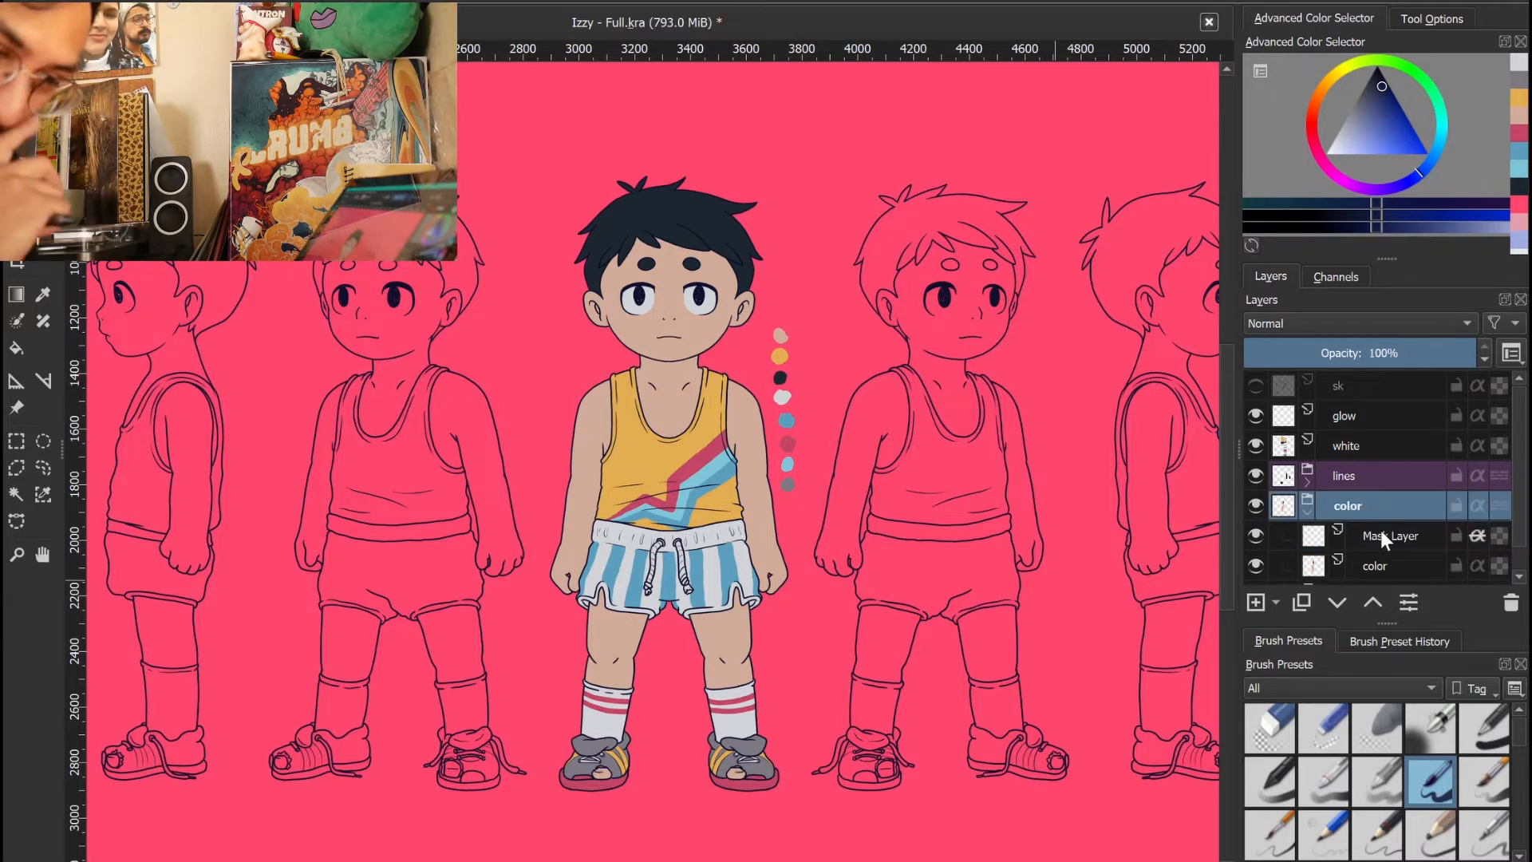
pyautogui.doubleClick(1382, 533)
pyautogui.write('shd')
pyautogui.press('Return')
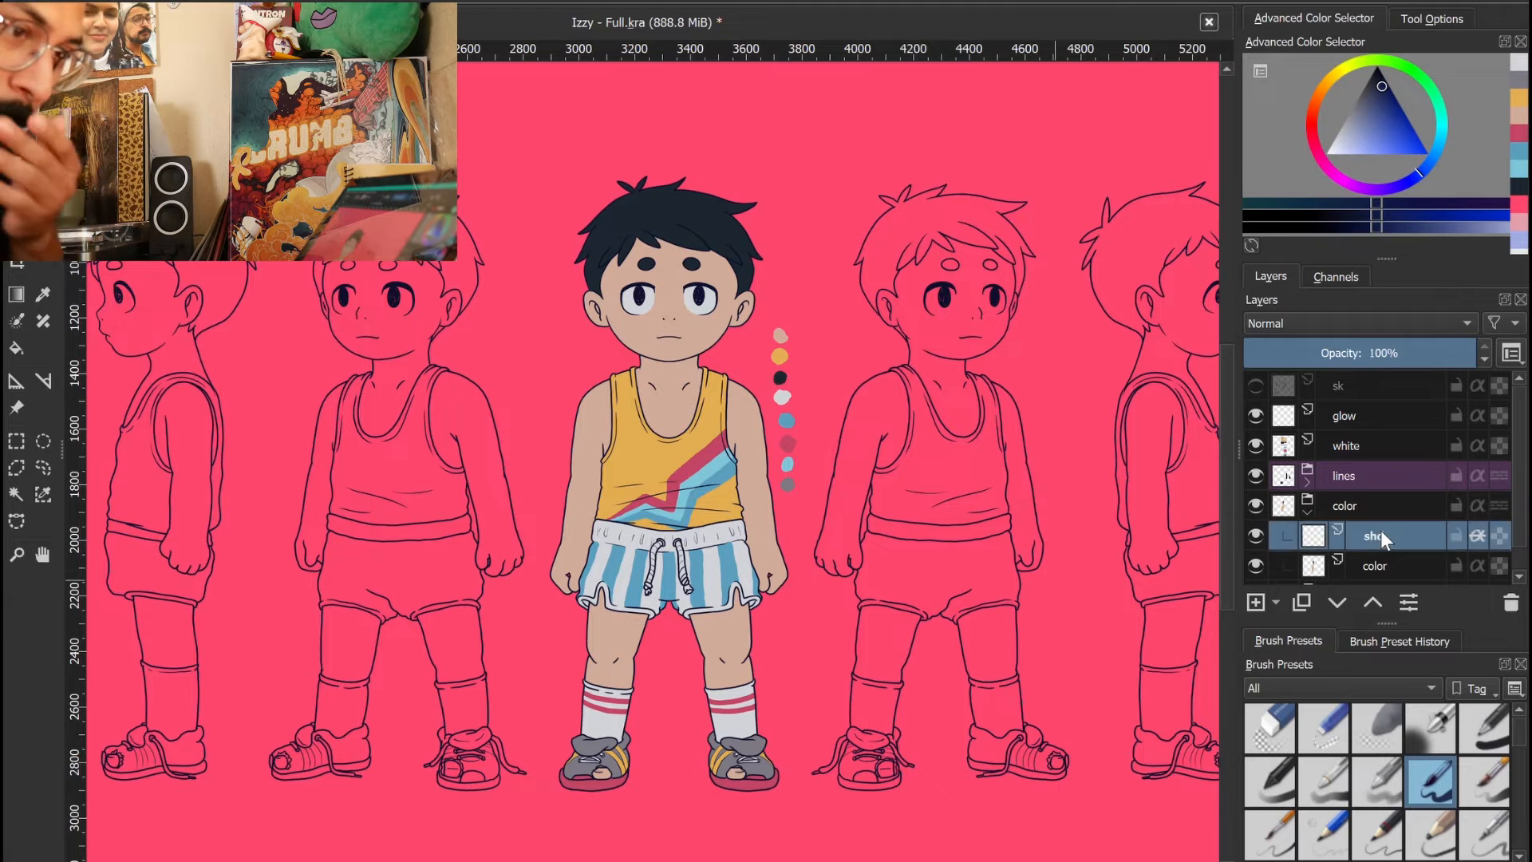
# Set the shd layer's blending mode to Soft Light (SVG), then try a navy shading stroke on the cheek and undo it
pyautogui.scroll(-1, 1383, 529)
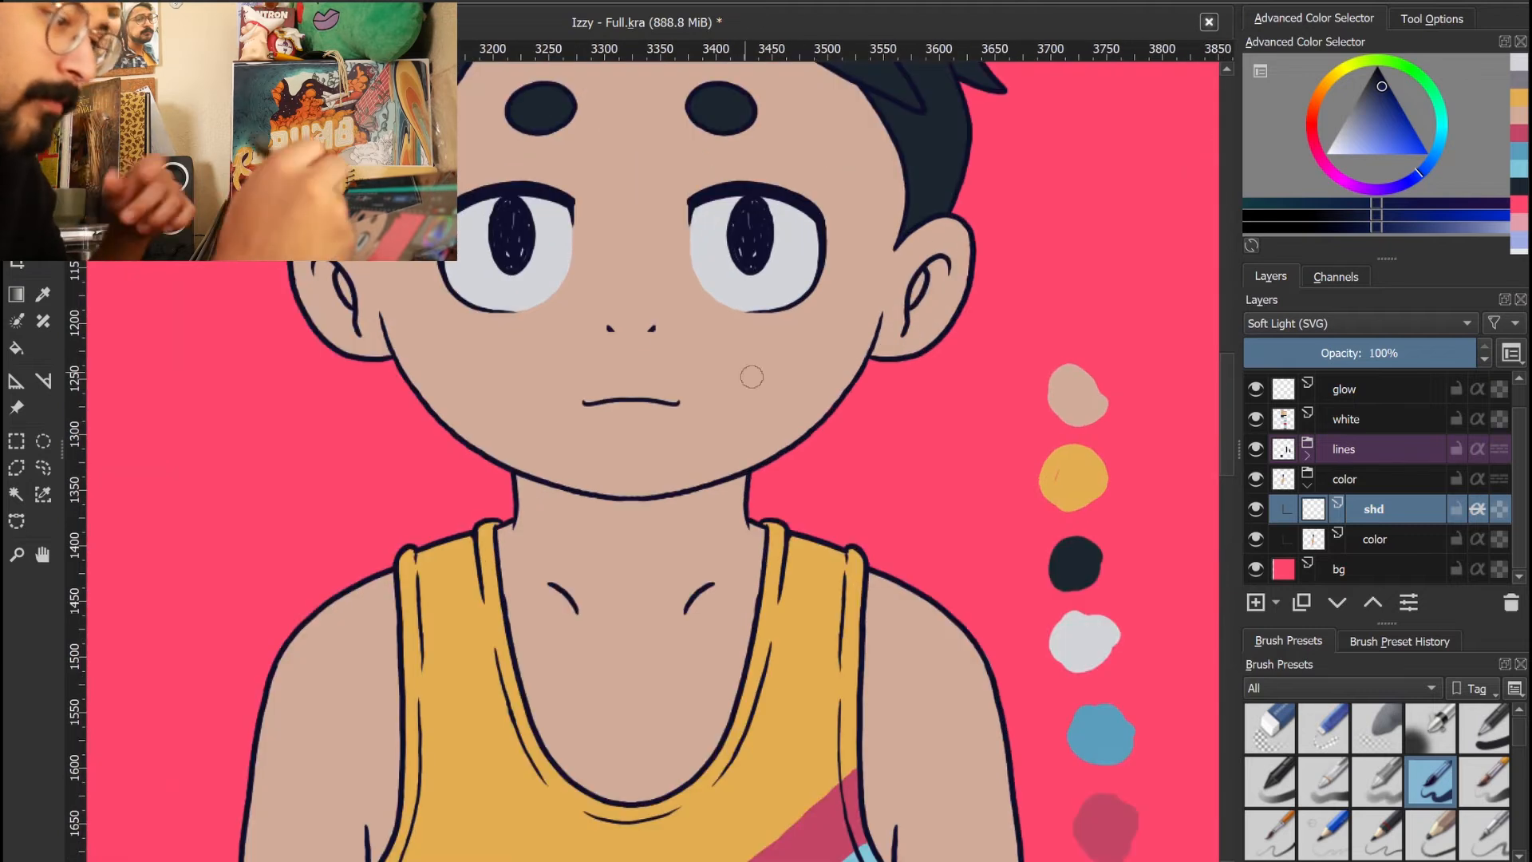
pyautogui.moveTo(745, 399); pyautogui.dragTo(822, 343)
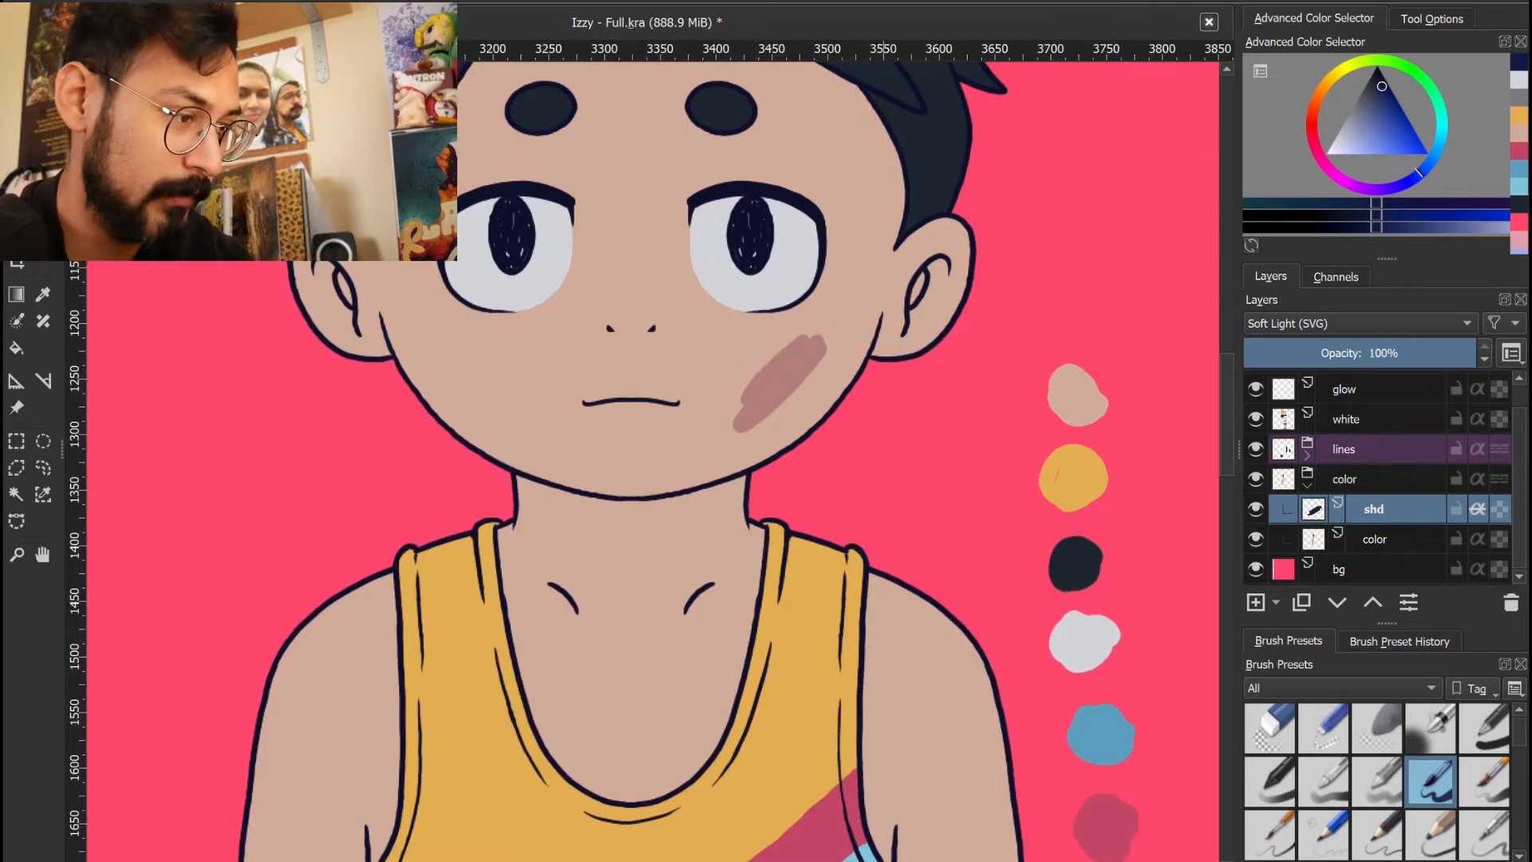
pyautogui.moveTo(821, 356); pyautogui.dragTo(835, 398)
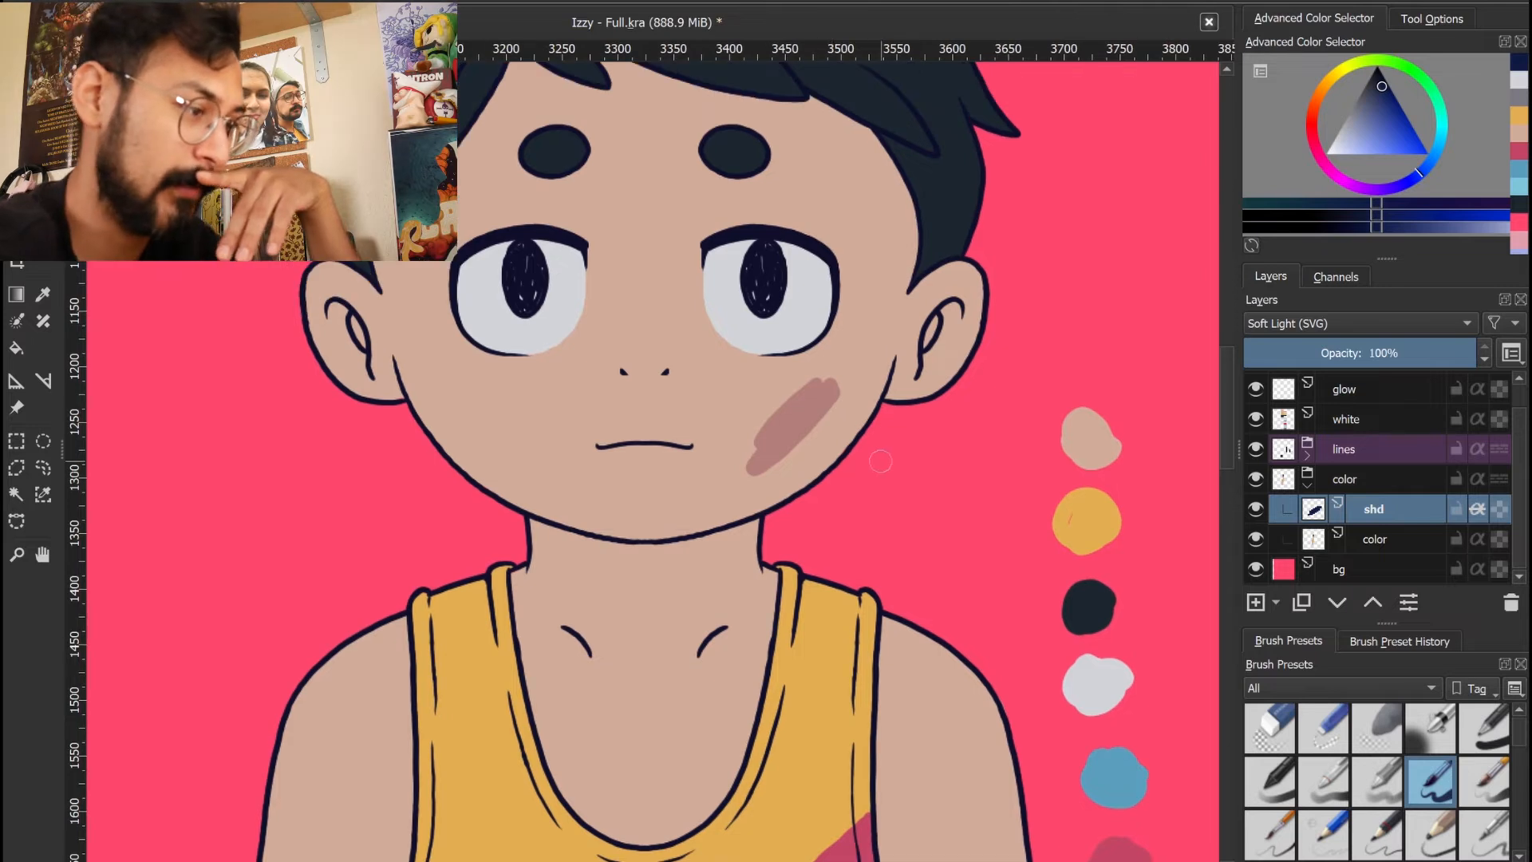
pyautogui.hotkey('ctrl', 'z')
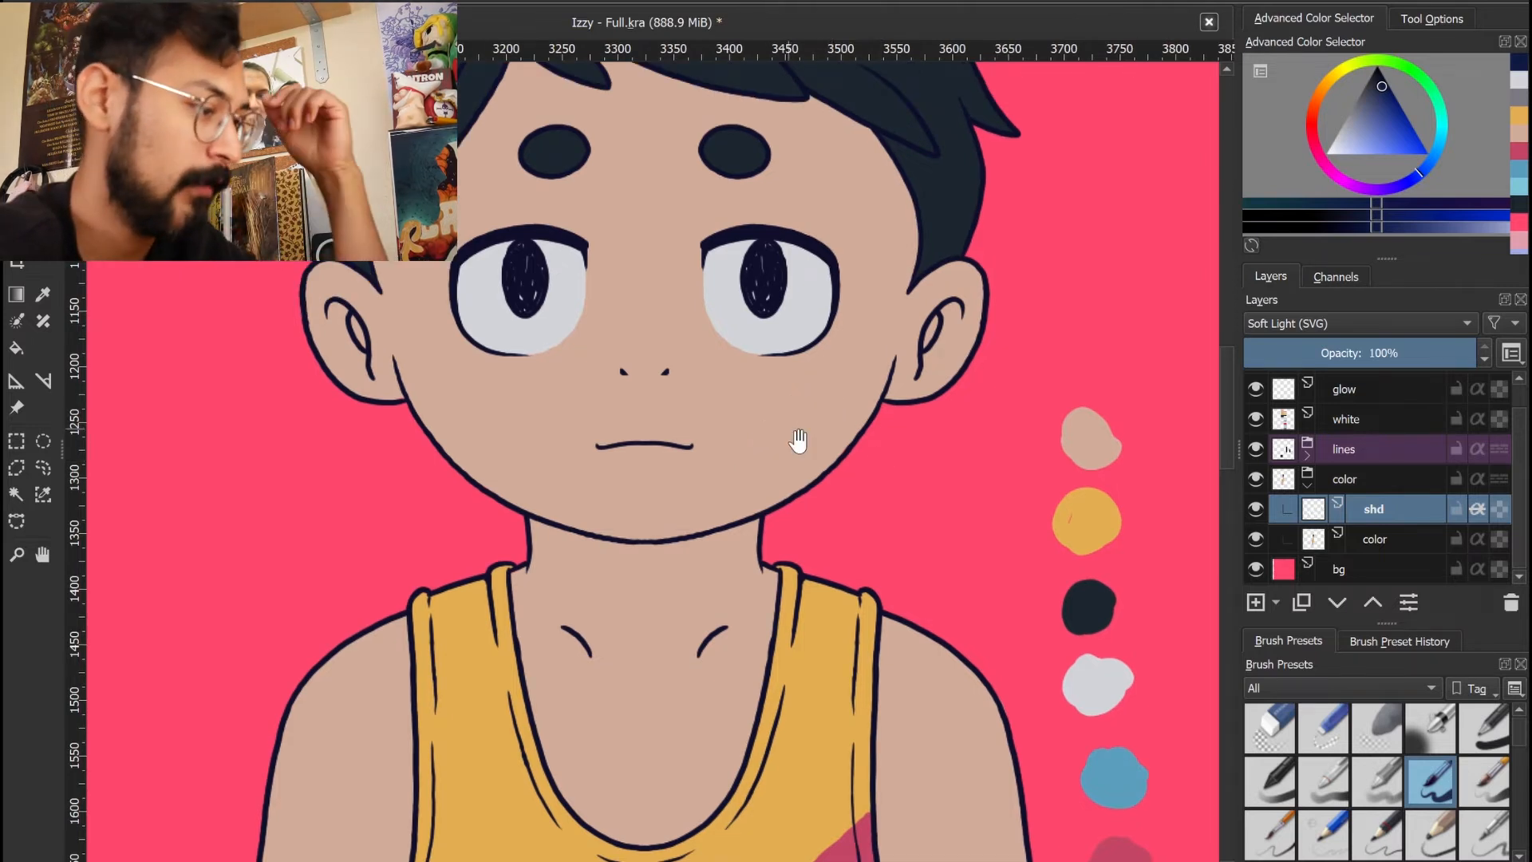
# Paint a curved shadow band across the top of both eye whites, just below the upper eyelids
pyautogui.moveTo(797, 441); pyautogui.dragTo(846, 576)
pyautogui.scroll(2, 612, 456)
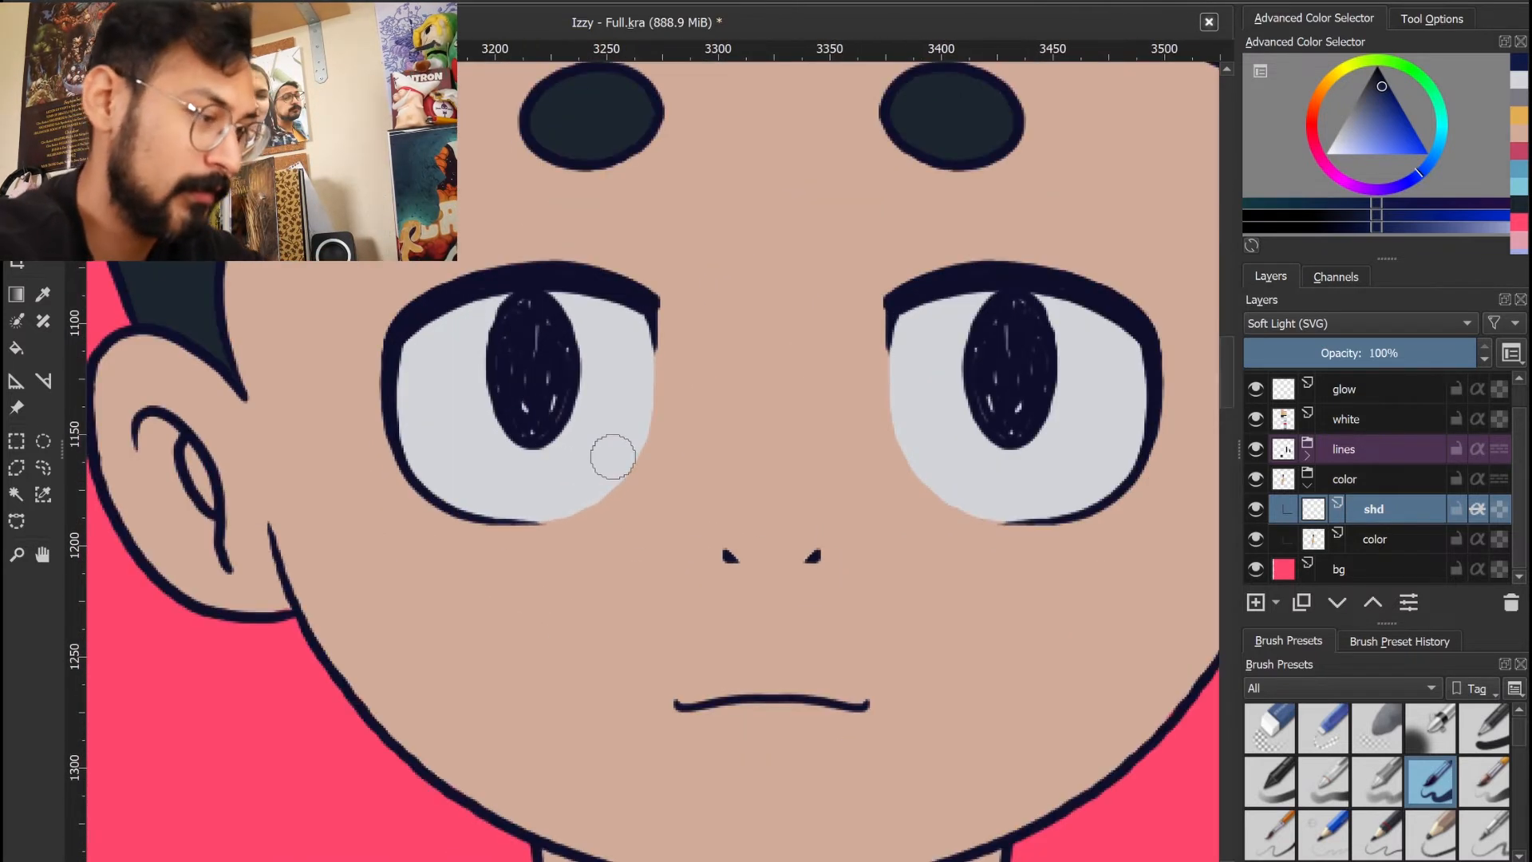
pyautogui.moveTo(642, 315)
pyautogui.mouseDown()
pyautogui.moveTo(404, 374)
pyautogui.moveTo(530, 319)
pyautogui.mouseUp()
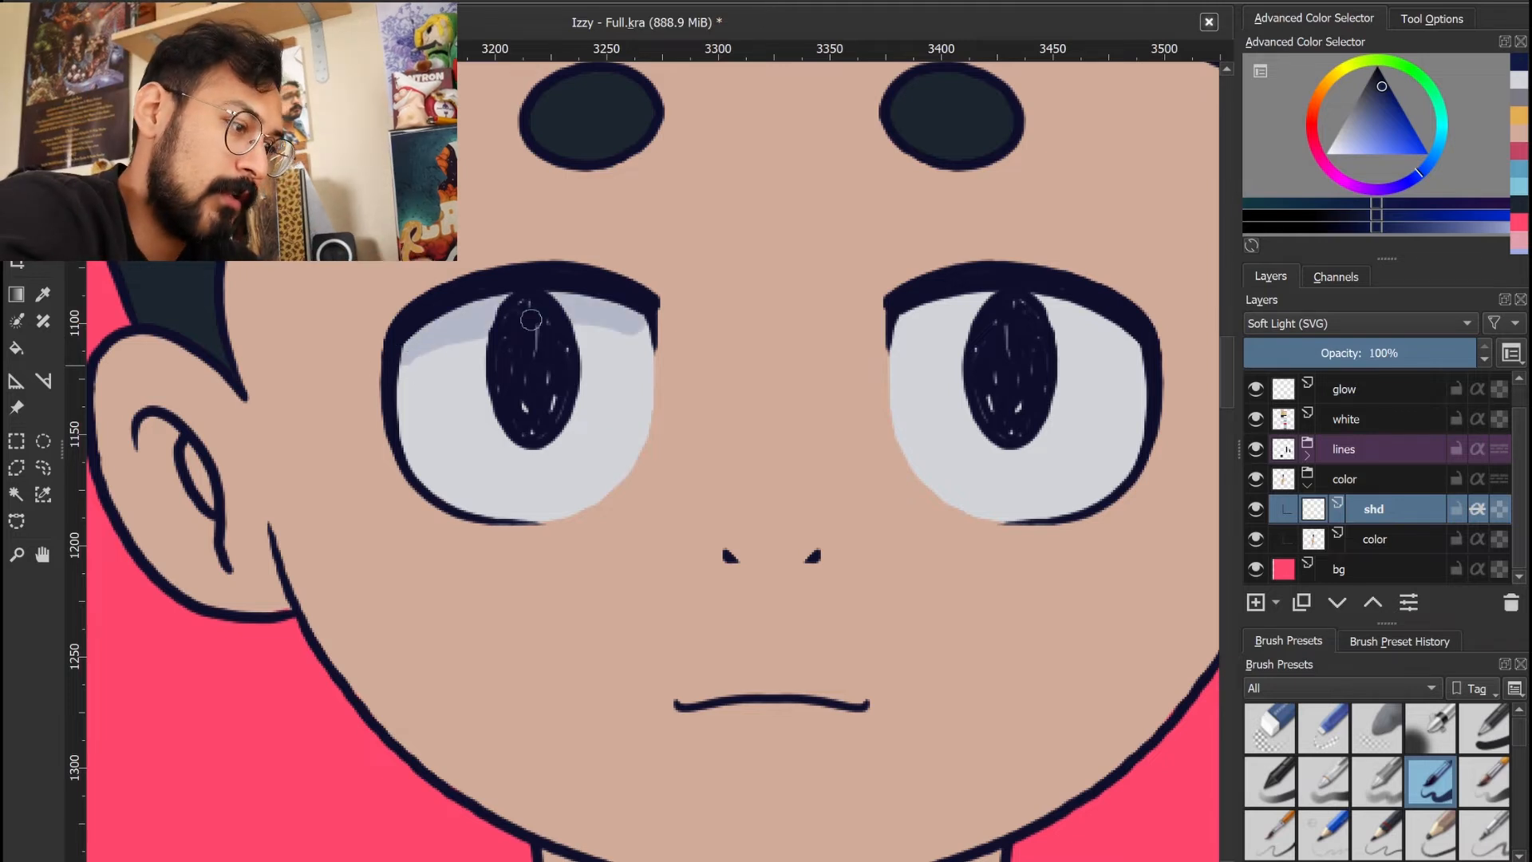
pyautogui.moveTo(895, 334); pyautogui.dragTo(1151, 361)
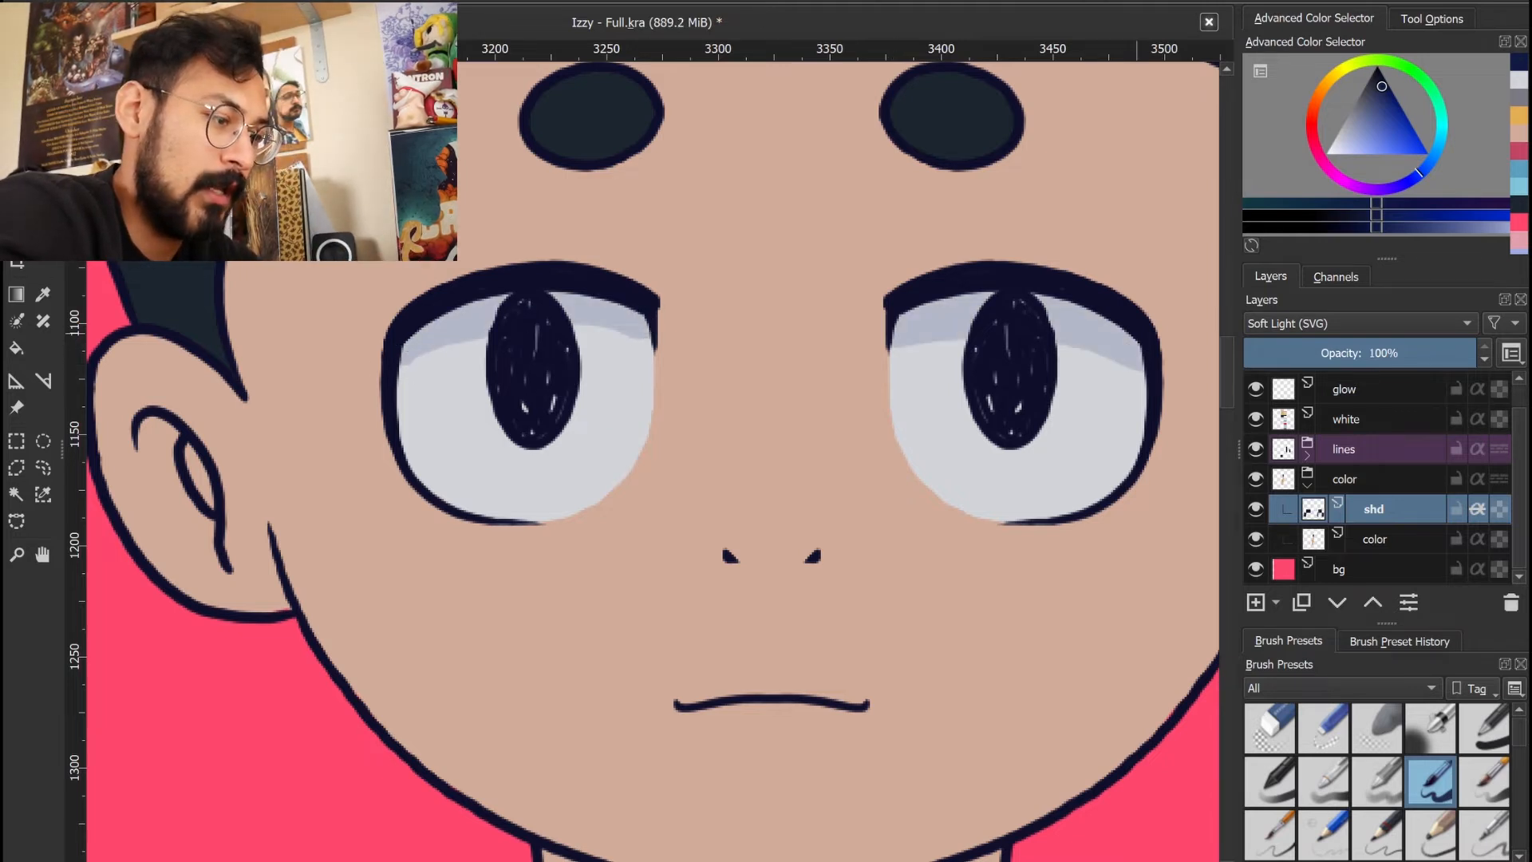
pyautogui.moveTo(404, 371); pyautogui.dragTo(650, 326)
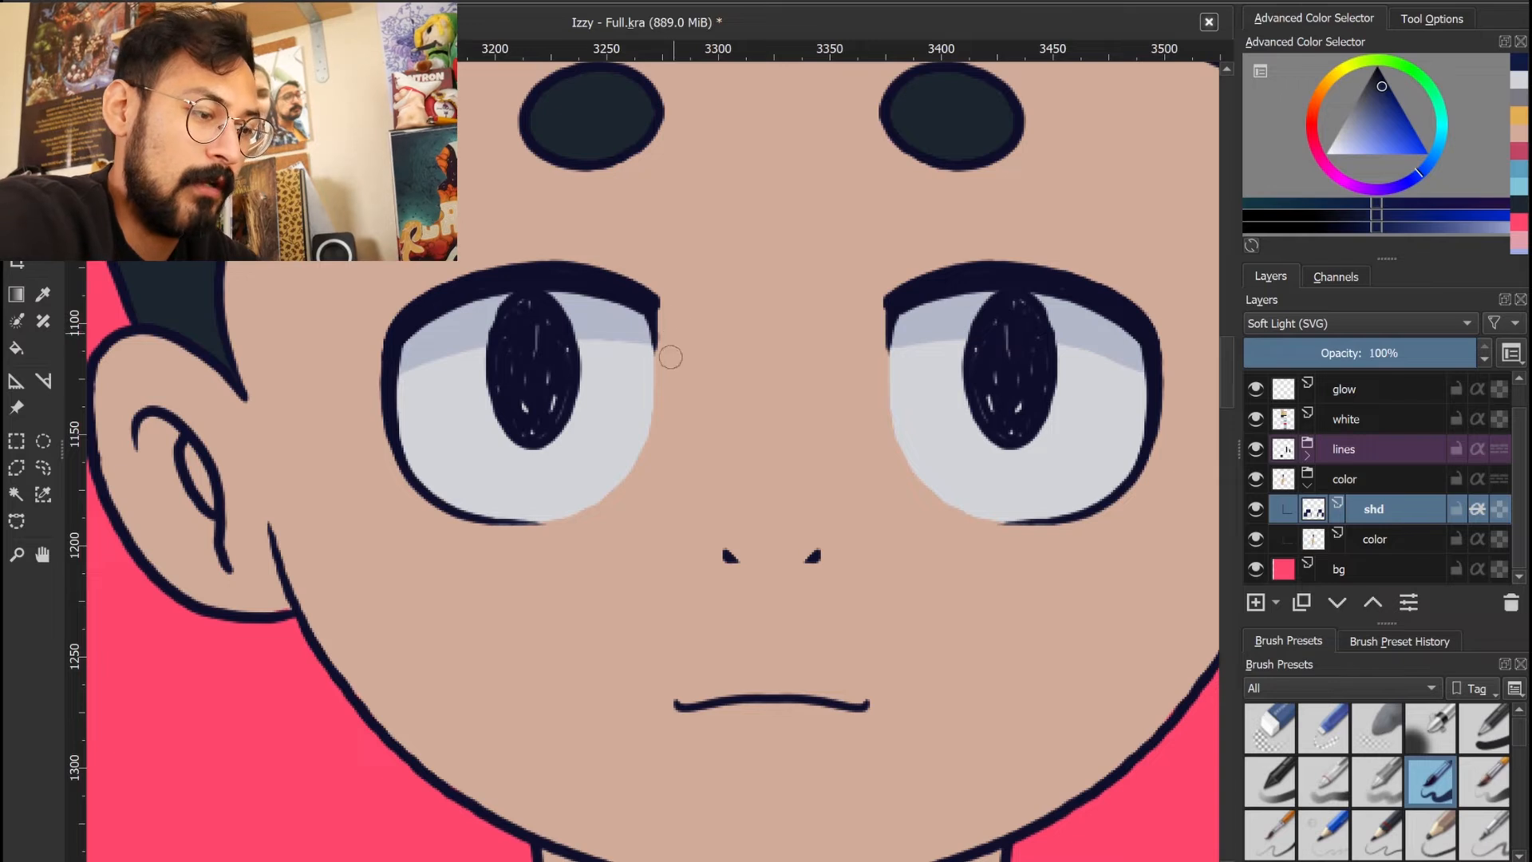
# Paint a small rounded shadow under the nose between the nostrils, undoing and redoing the first attempt
pyautogui.moveTo(726, 552); pyautogui.dragTo(801, 558)
pyautogui.hotkey('ctrl', 'z')
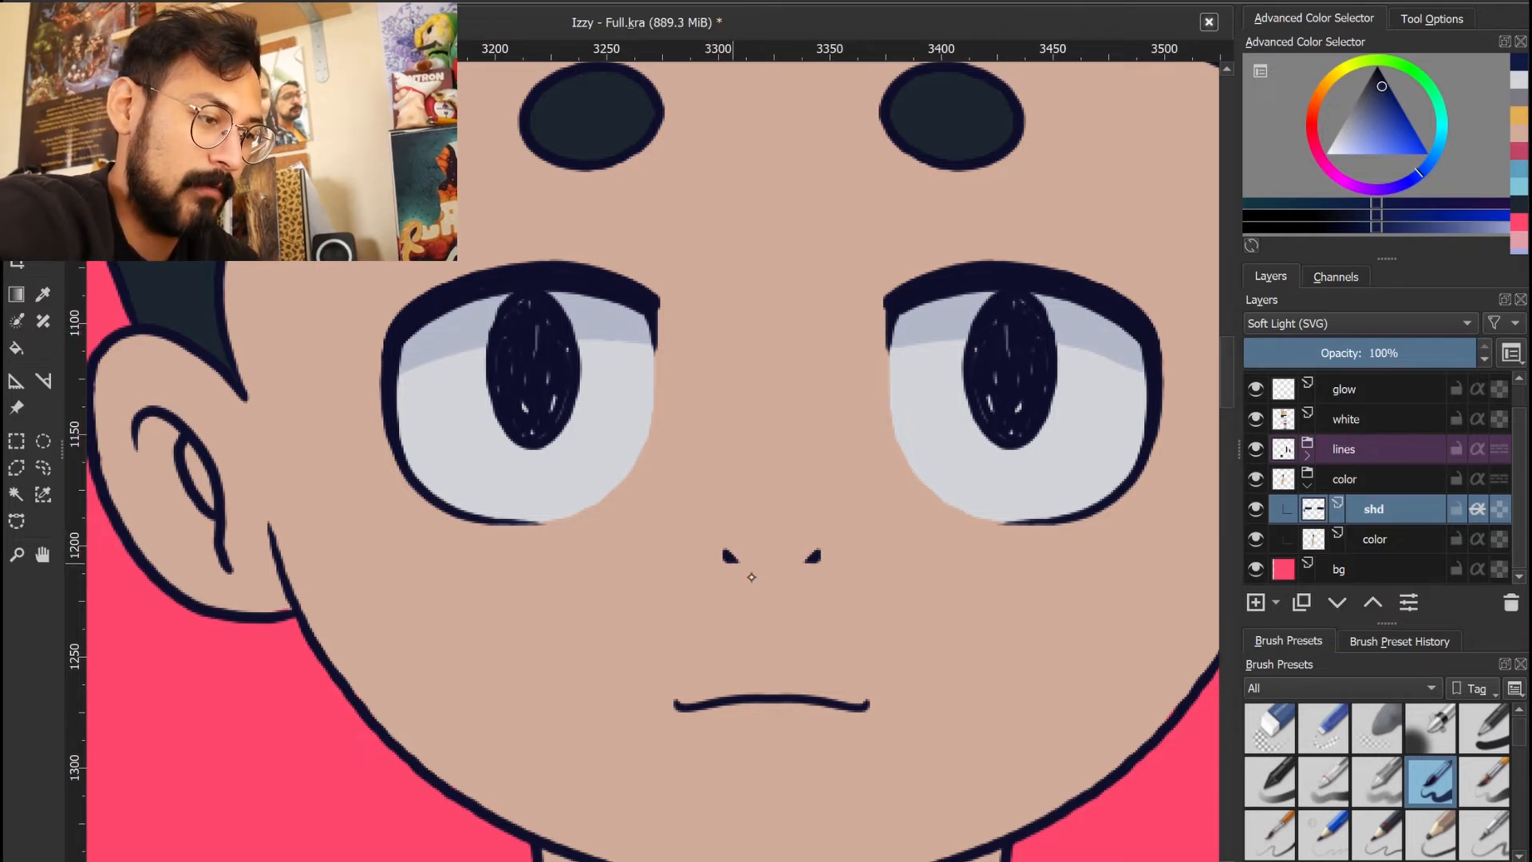
pyautogui.moveTo(724, 552); pyautogui.dragTo(810, 568)
# Shade the lower edges of the fringe and its cast shadow on the forehead, erasing the excess at the right-hand lock's tip
pyautogui.moveTo(1035, 692); pyautogui.dragTo(838, 697)
pyautogui.moveTo(791, 369); pyautogui.dragTo(952, 667)
pyautogui.moveTo(554, 391); pyautogui.dragTo(716, 509)
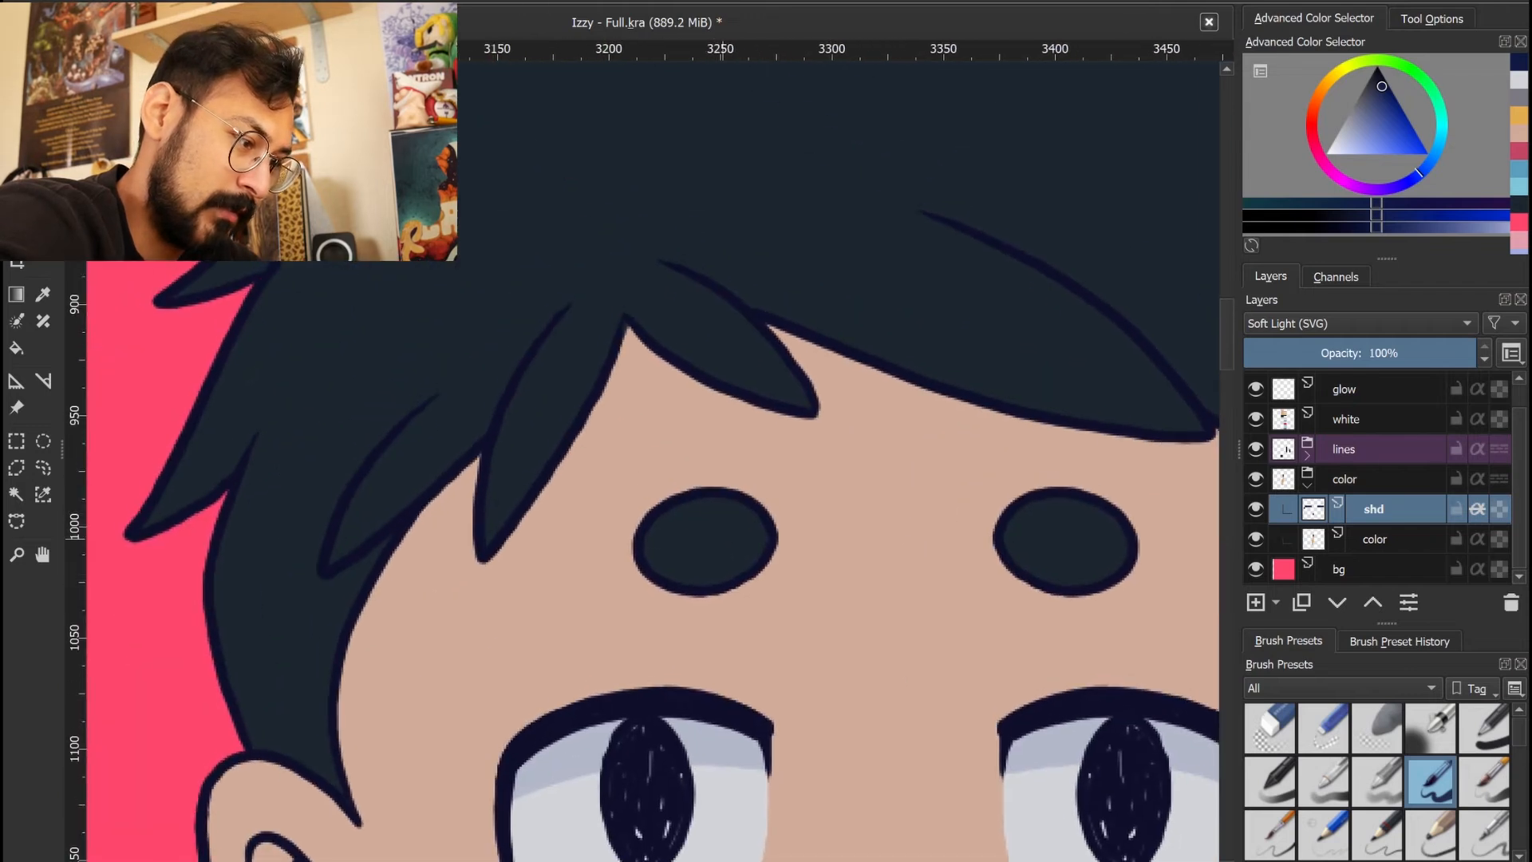
pyautogui.moveTo(488, 557); pyautogui.dragTo(606, 354)
pyautogui.moveTo(941, 508); pyautogui.dragTo(684, 354)
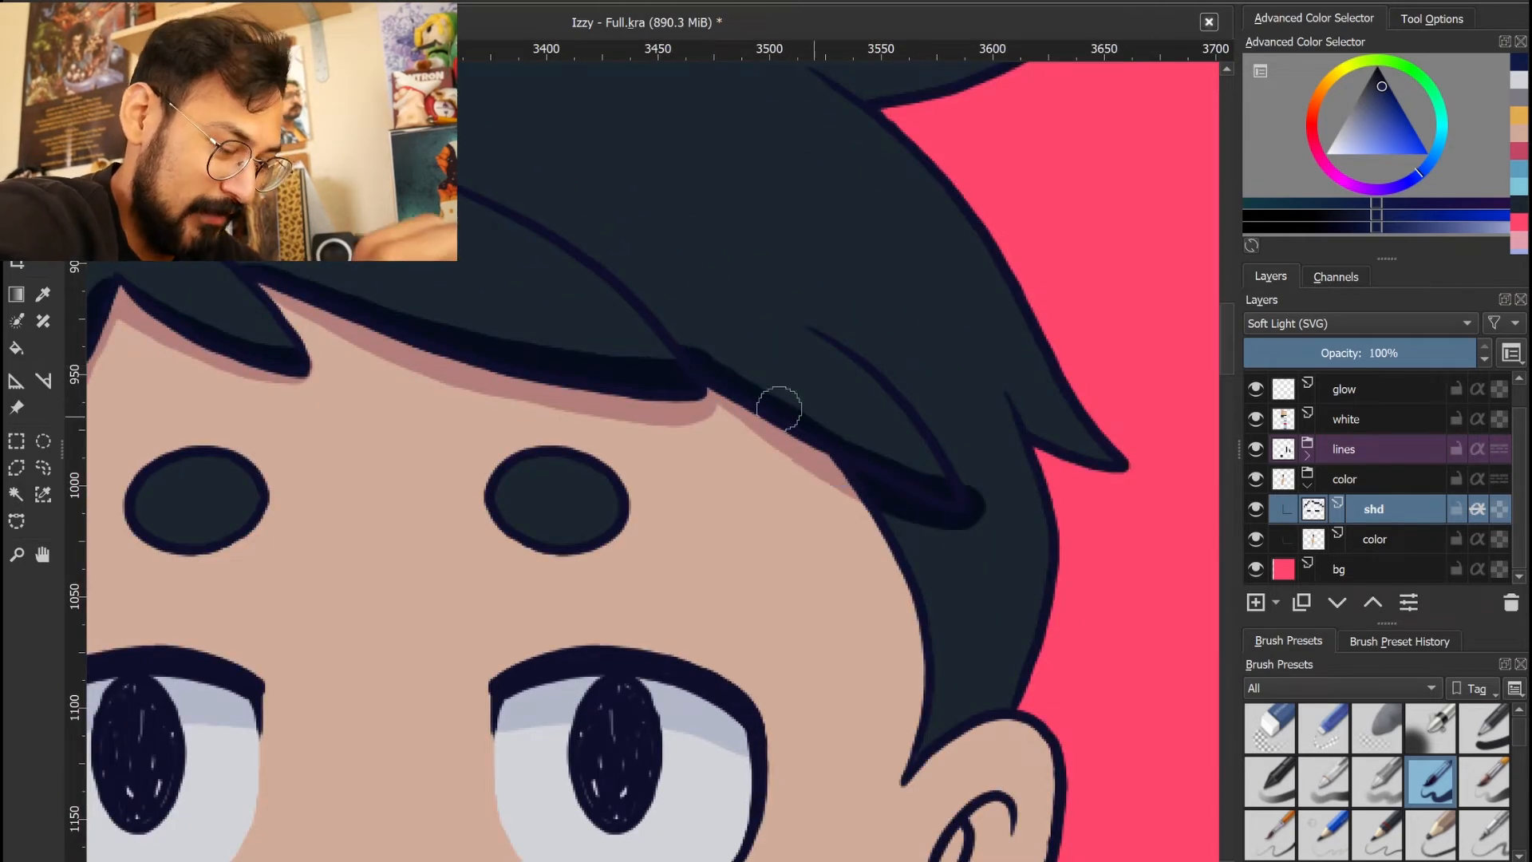
pyautogui.moveTo(973, 700); pyautogui.dragTo(890, 521)
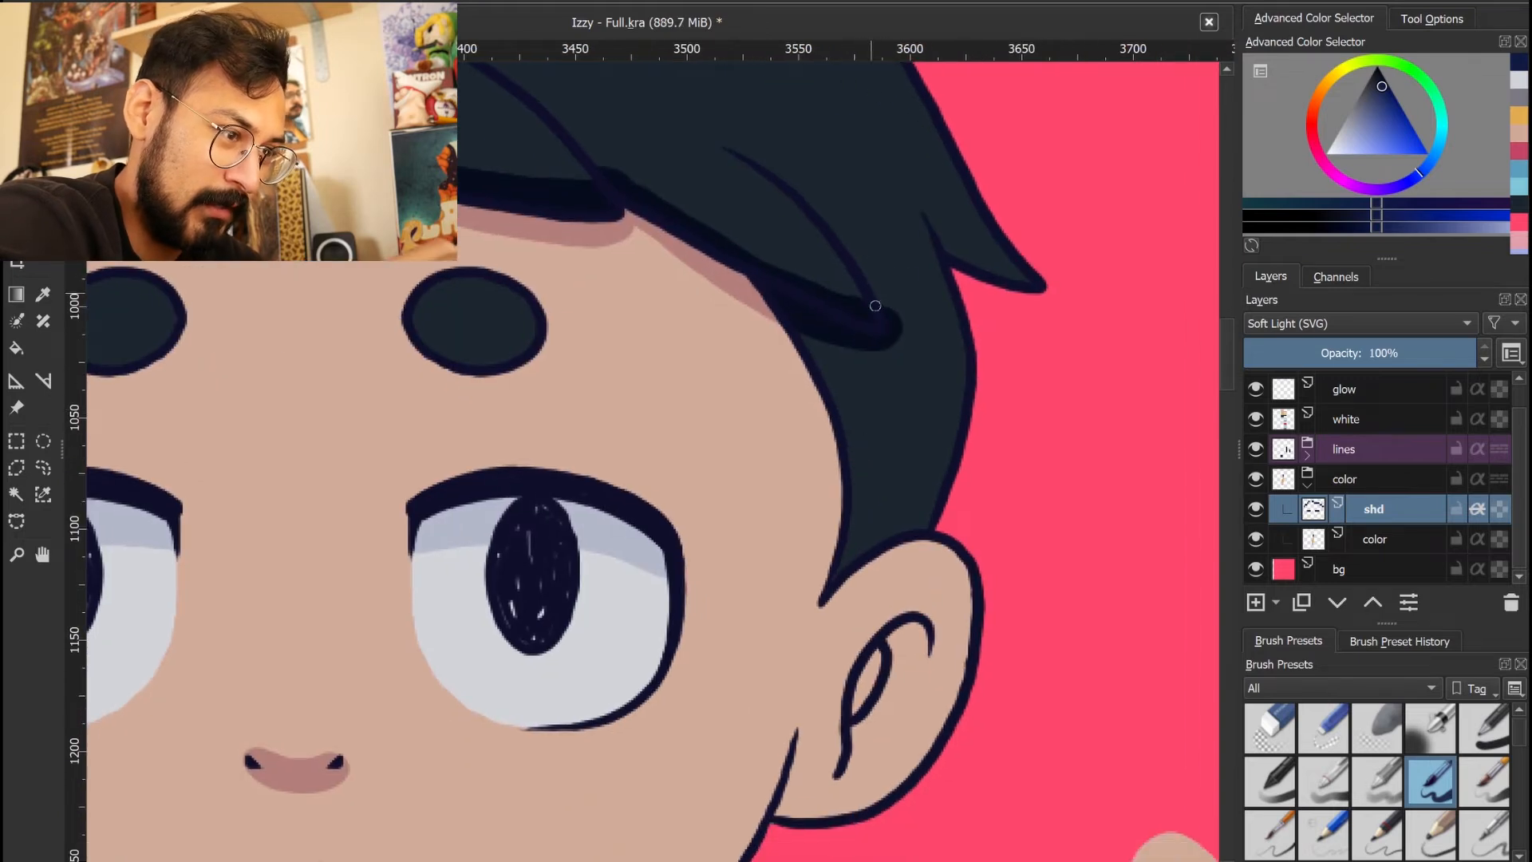
pyautogui.press('e')
pyautogui.moveTo(885, 295); pyautogui.dragTo(917, 373)
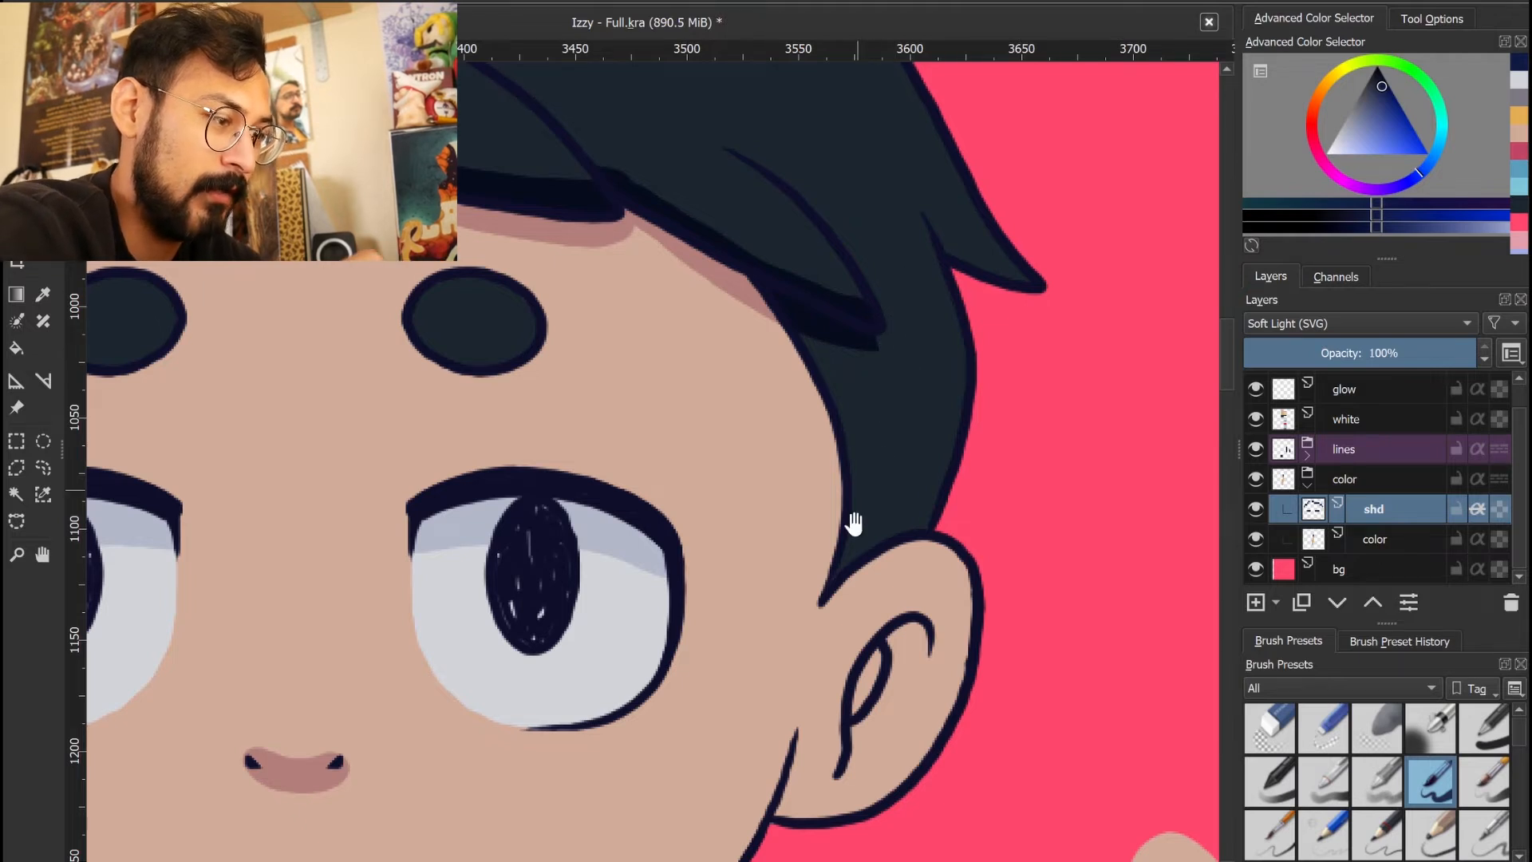
# Add the cast shadow along the left temple hairline and shade the lower edge of the lock above it
pyautogui.moveTo(855, 519); pyautogui.dragTo(929, 468)
pyautogui.scroll(-4, 892, 449)
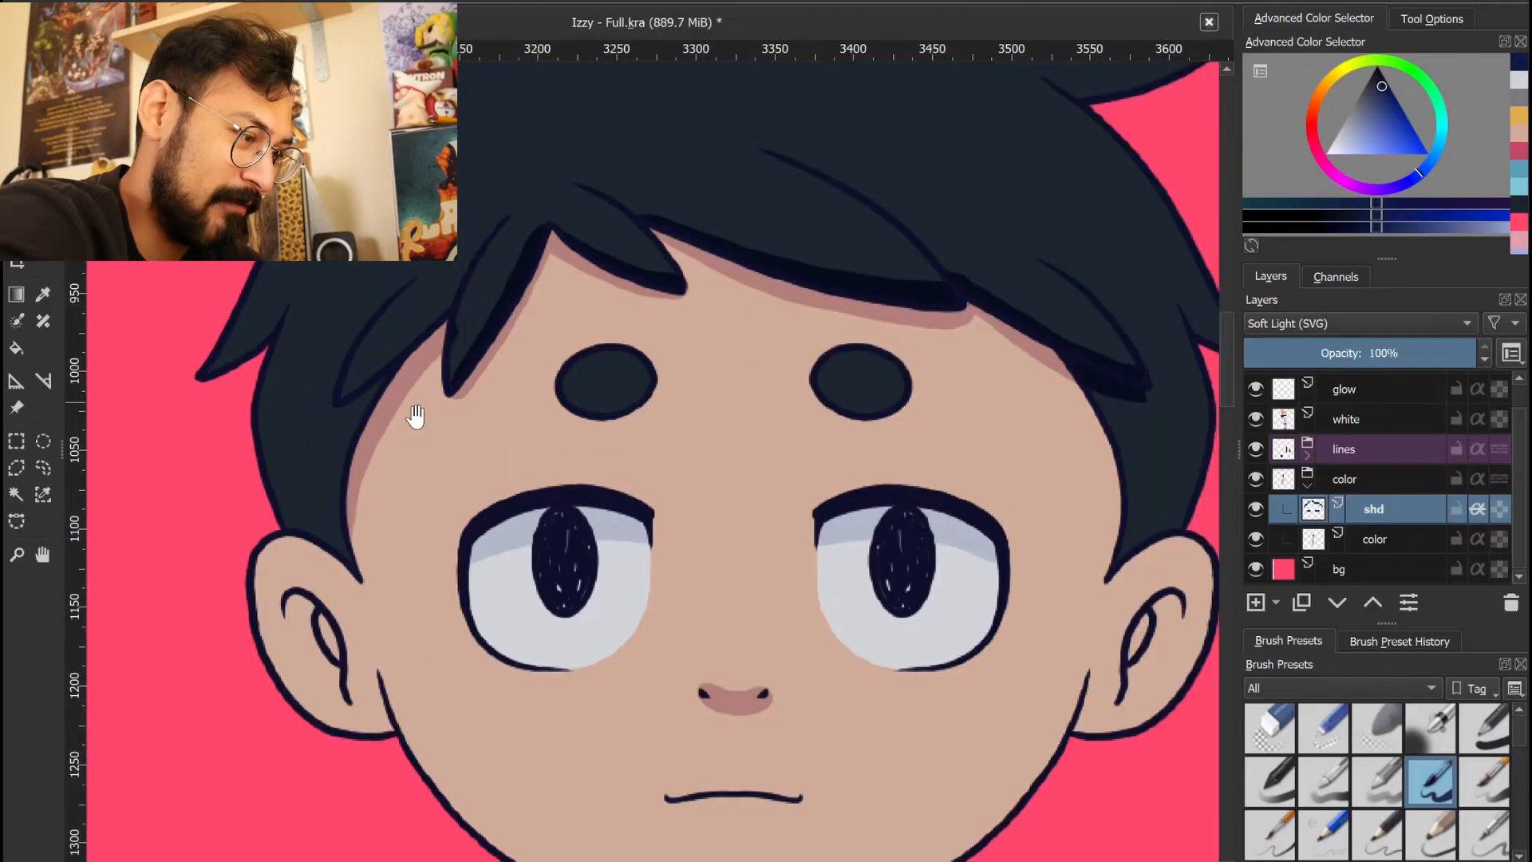
pyautogui.moveTo(416, 416); pyautogui.dragTo(430, 473)
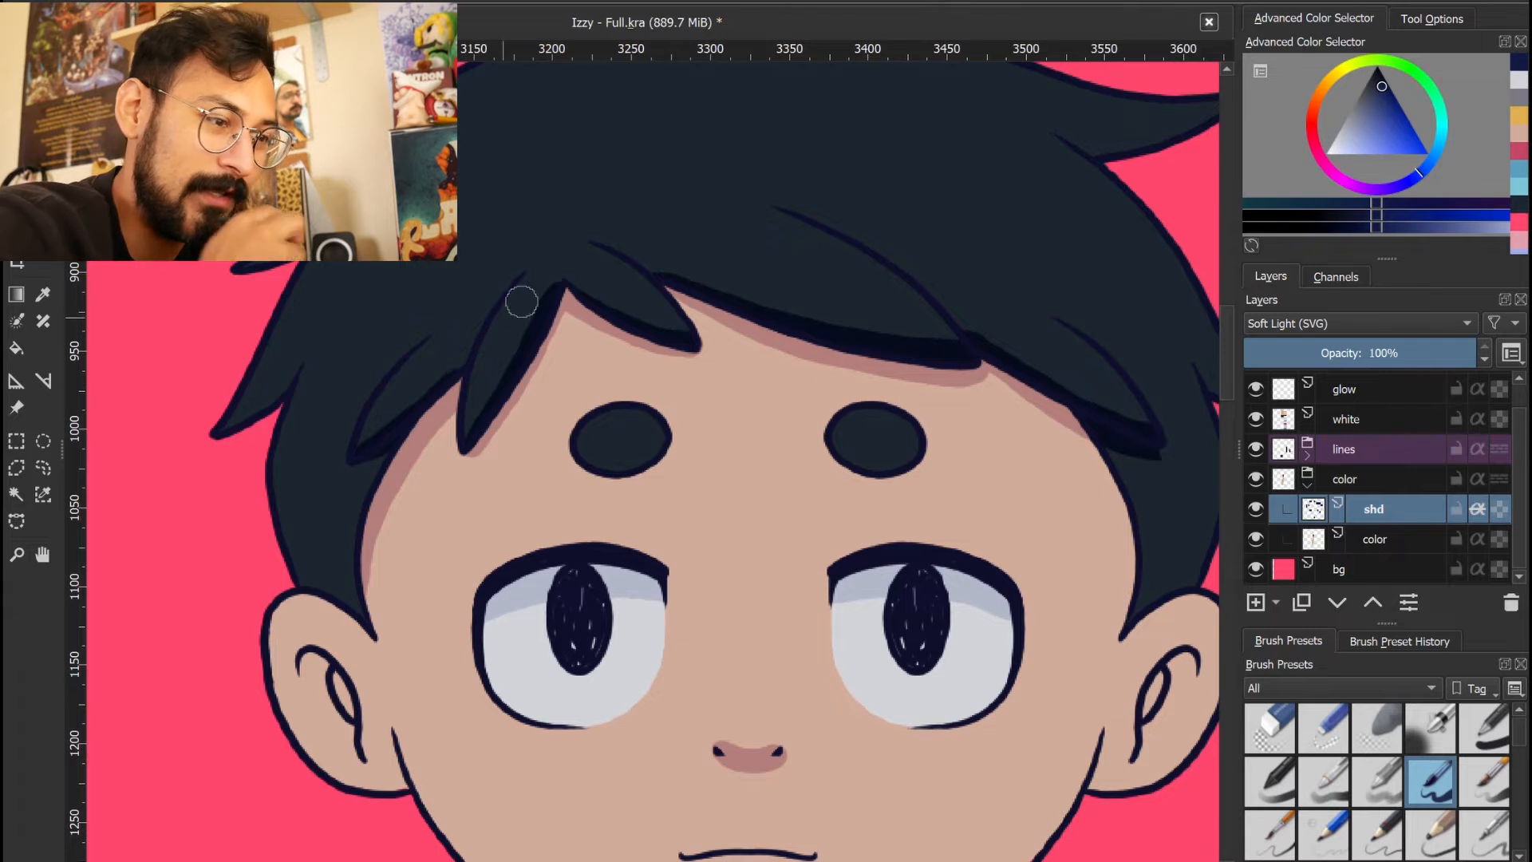
pyautogui.moveTo(868, 547); pyautogui.dragTo(686, 562)
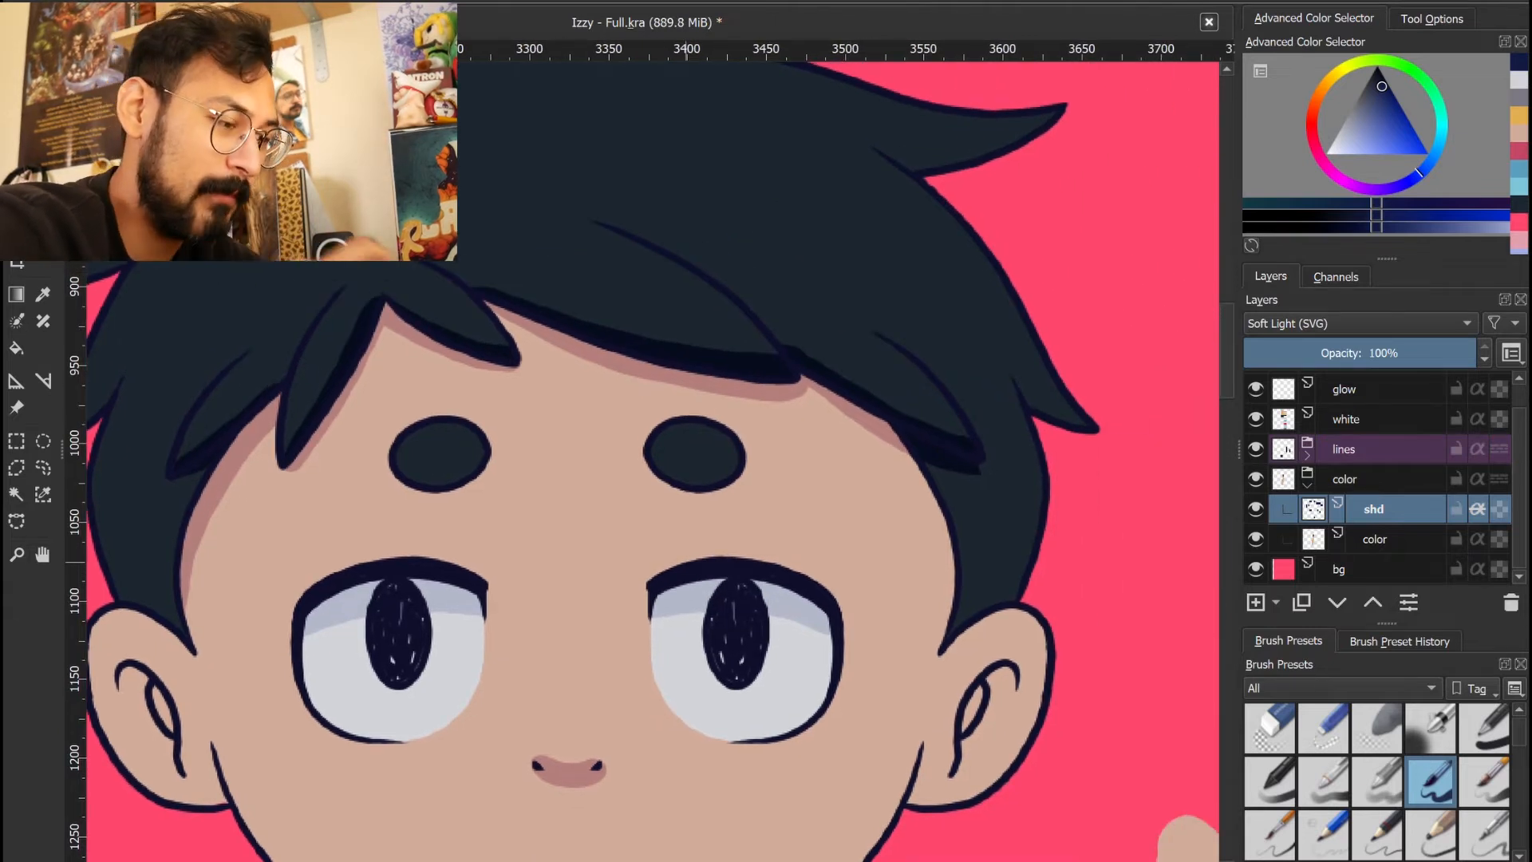
# Shade the inner fold of the left-hand ear and the outer, lower part of the right-hand ear
pyautogui.moveTo(621, 859); pyautogui.dragTo(744, 648)
pyautogui.moveTo(445, 562); pyautogui.dragTo(764, 677)
pyautogui.scroll(2, 712, 572)
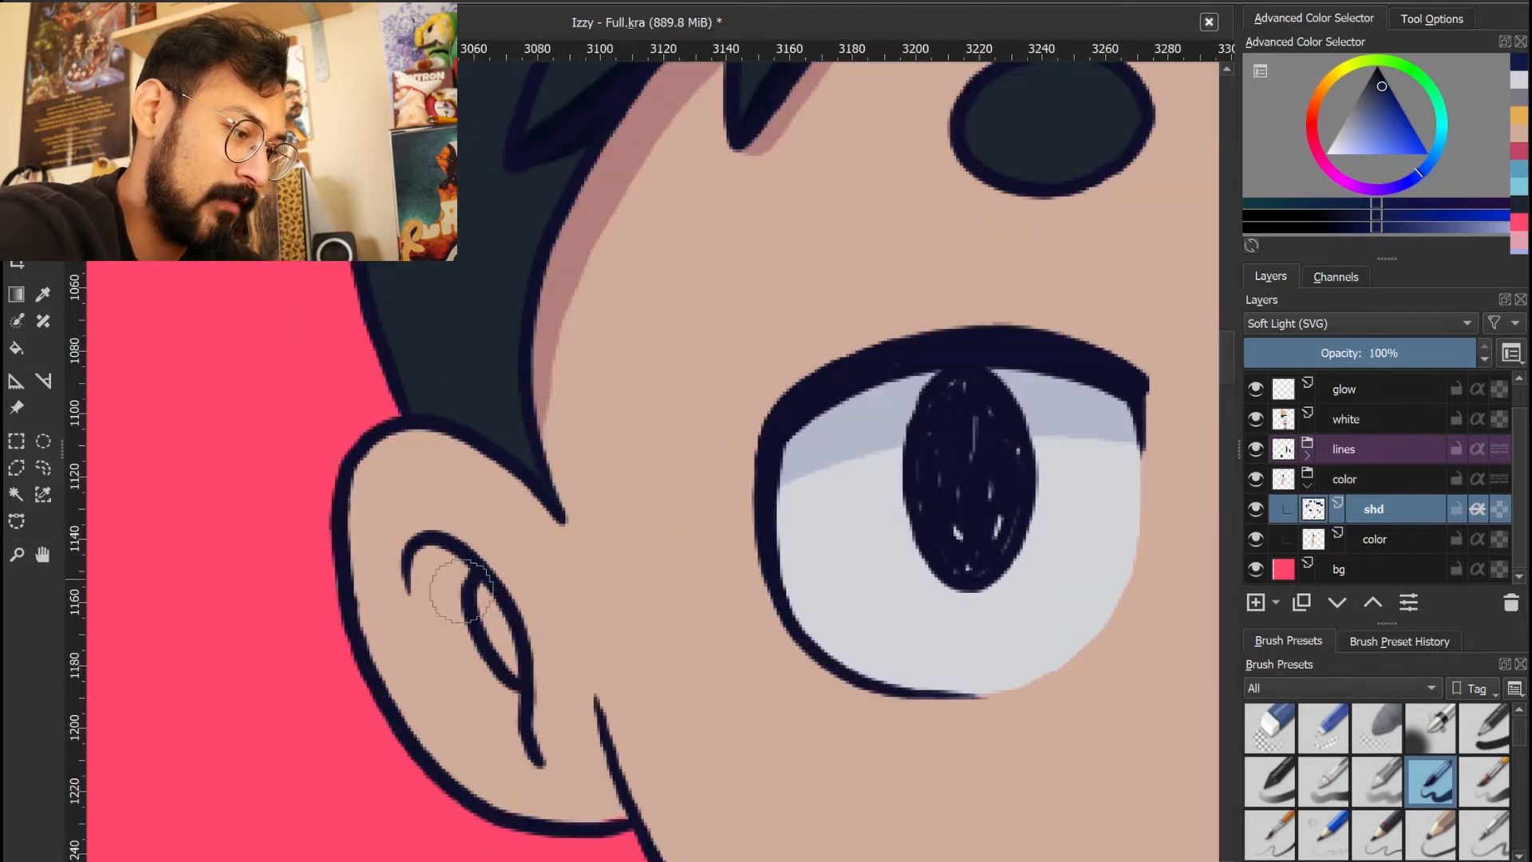
pyautogui.moveTo(419, 565); pyautogui.dragTo(436, 548)
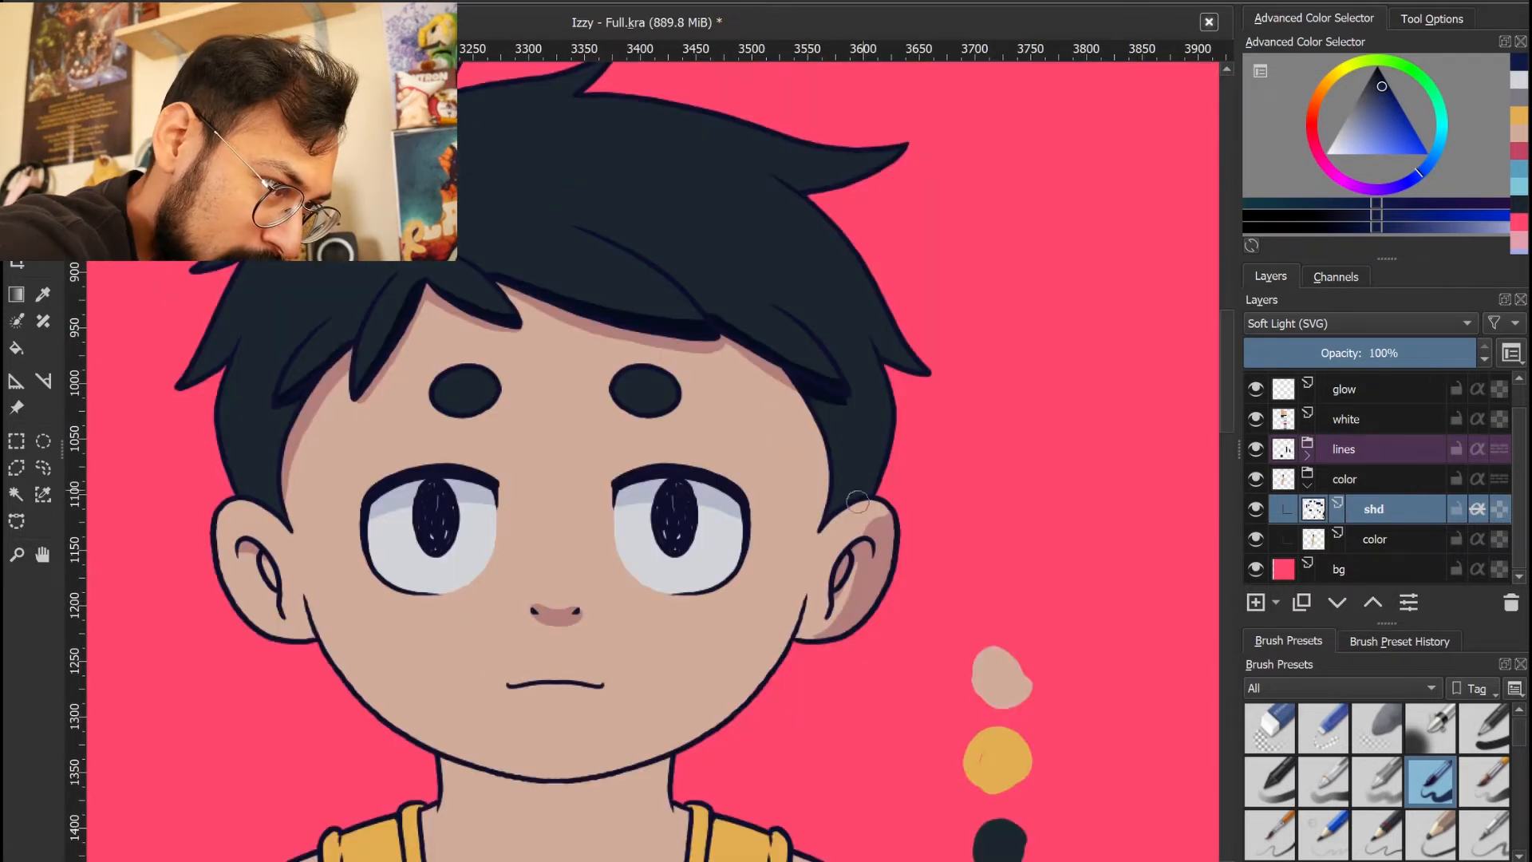
# Shade the hair above the right-hand ear and lay a broad curved shadow over the right side of the hair and face
pyautogui.moveTo(846, 503); pyautogui.dragTo(868, 454)
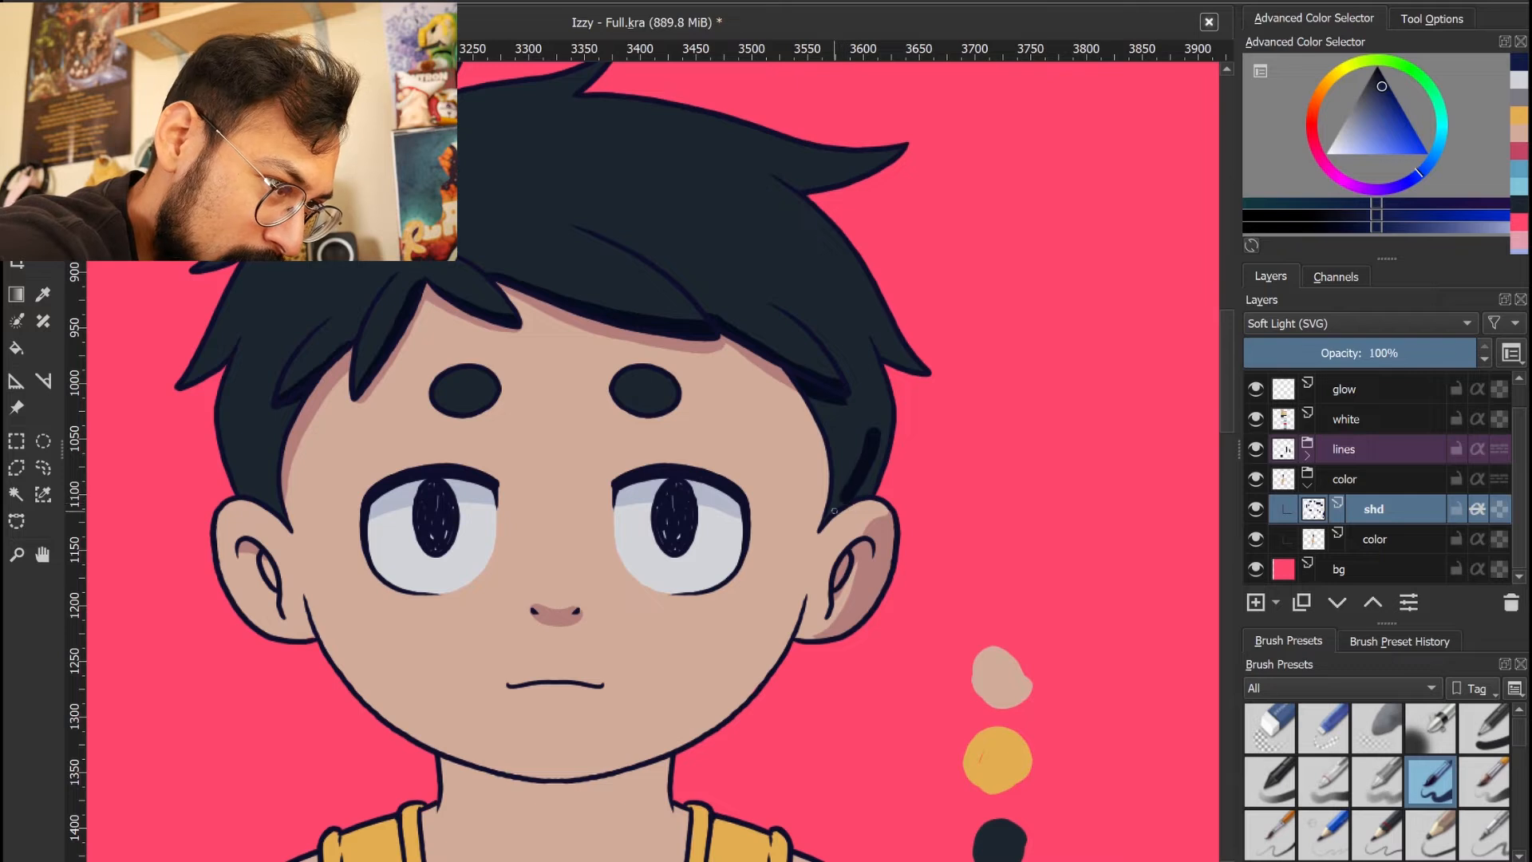
pyautogui.moveTo(871, 307); pyautogui.dragTo(864, 486)
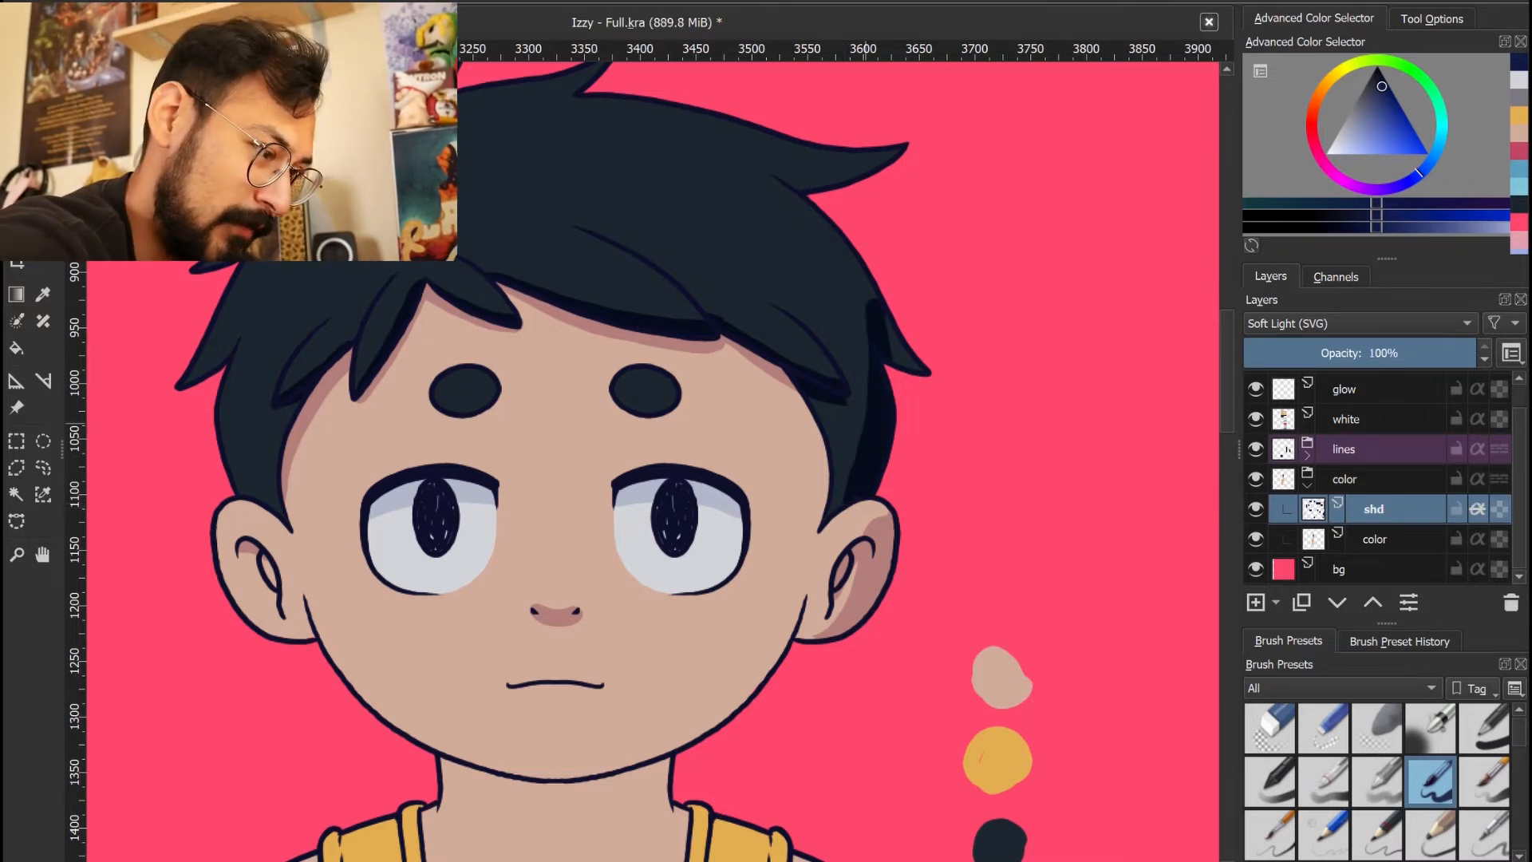
pyautogui.moveTo(591, 778)
pyautogui.mouseDown()
pyautogui.moveTo(708, 690)
pyautogui.moveTo(764, 552)
pyautogui.moveTo(739, 290)
pyautogui.moveTo(649, 106)
pyautogui.moveTo(671, 114)
pyautogui.moveTo(790, 338)
pyautogui.moveTo(729, 107)
pyautogui.moveTo(790, 222)
pyautogui.moveTo(766, 206)
pyautogui.moveTo(895, 149)
pyautogui.moveTo(829, 171)
pyautogui.moveTo(806, 152)
pyautogui.moveTo(857, 307)
pyautogui.moveTo(840, 183)
pyautogui.moveTo(792, 473)
pyautogui.moveTo(824, 485)
pyautogui.moveTo(851, 417)
pyautogui.moveTo(866, 457)
pyautogui.moveTo(922, 387)
pyautogui.mouseUp()
pyautogui.moveTo(696, 726)
pyautogui.mouseDown()
pyautogui.moveTo(751, 670)
pyautogui.moveTo(793, 543)
pyautogui.moveTo(802, 640)
pyautogui.moveTo(842, 603)
pyautogui.mouseUp()
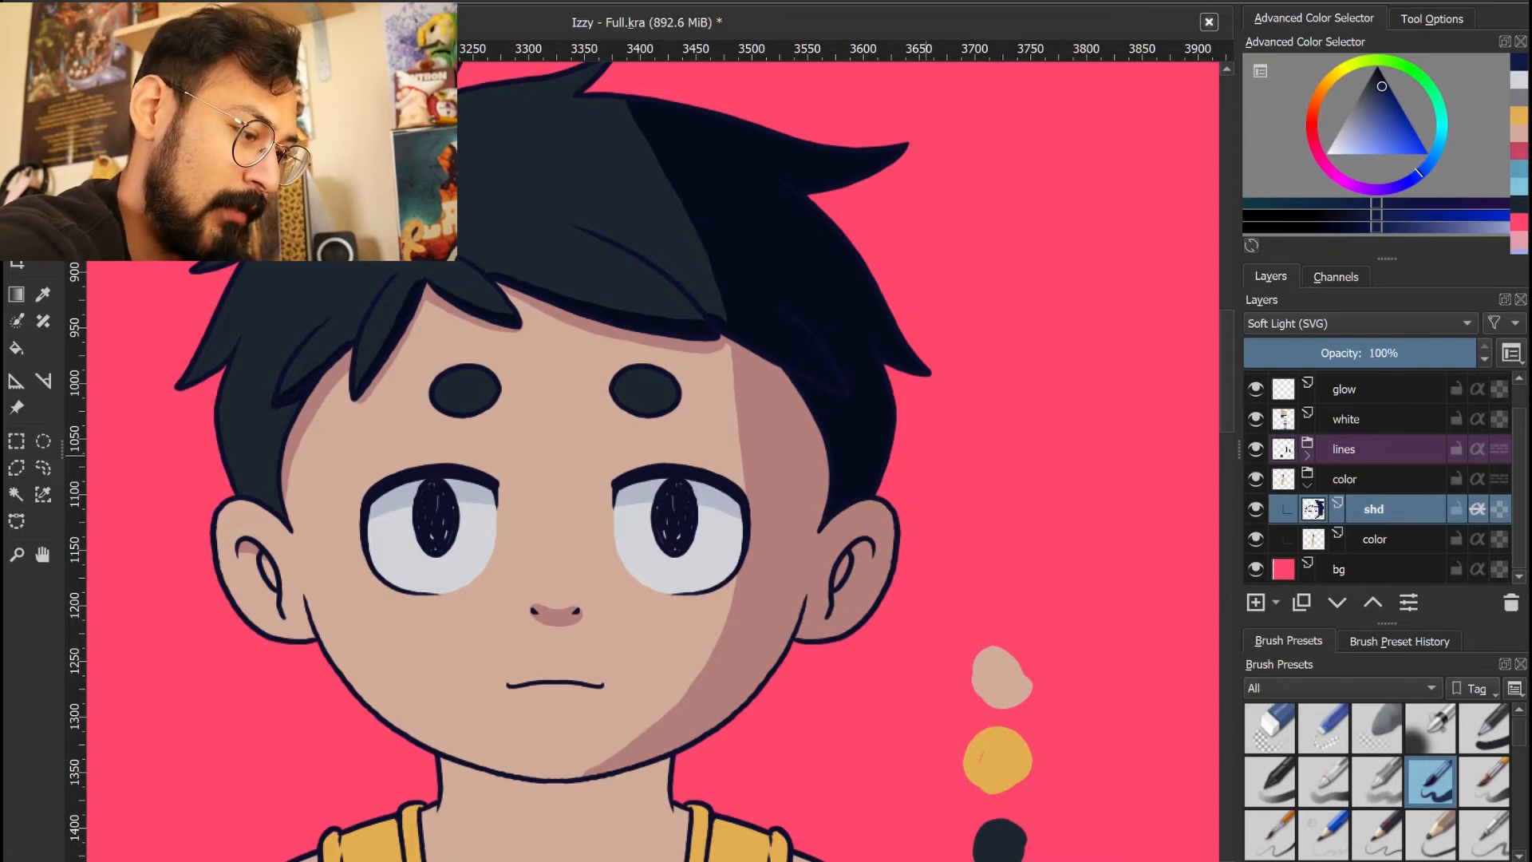
pyautogui.moveTo(728, 685); pyautogui.dragTo(848, 628)
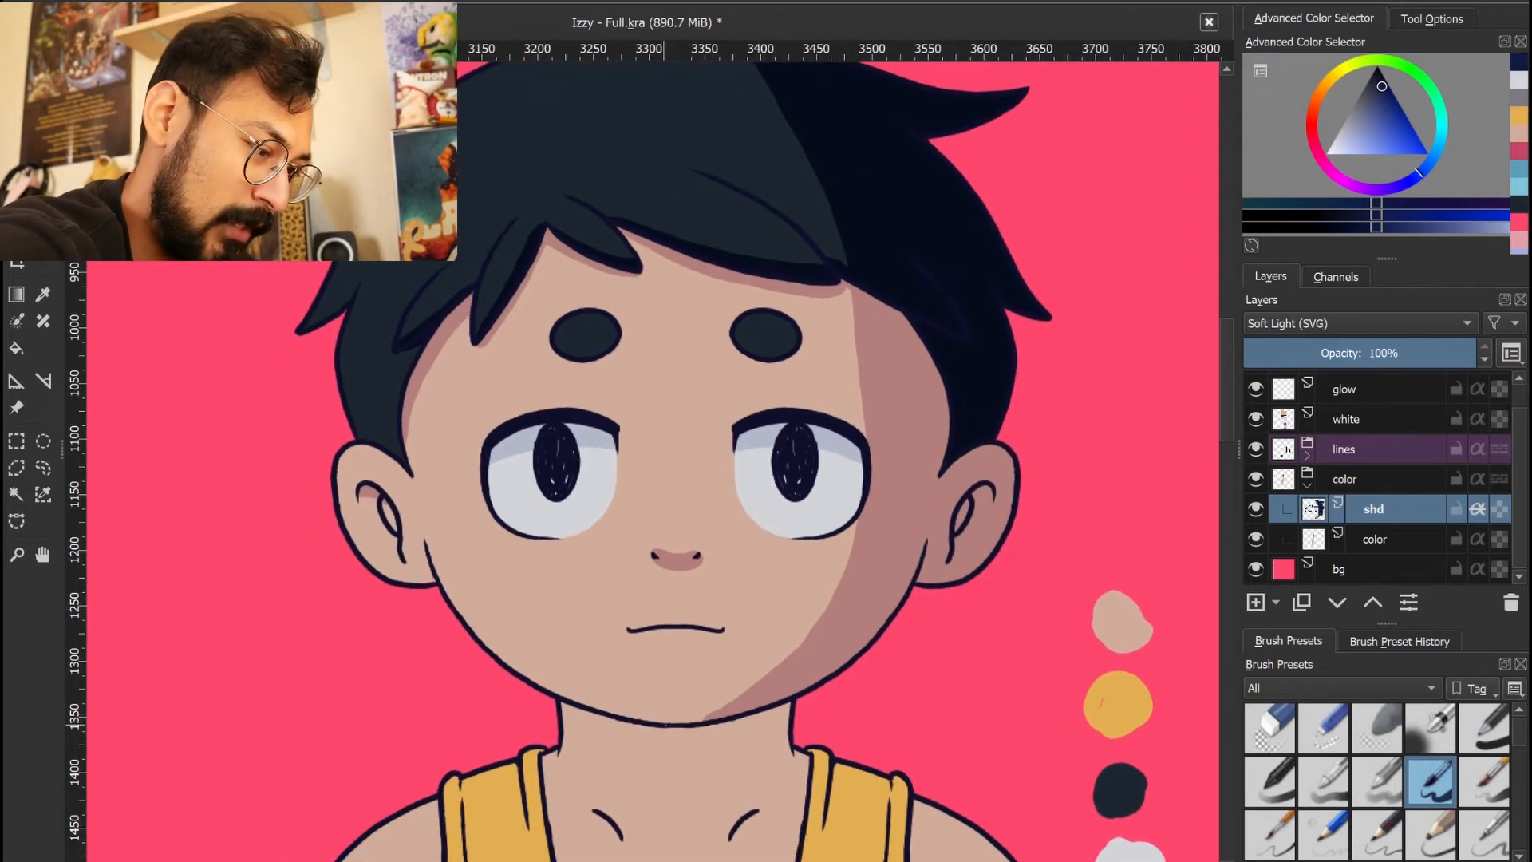
# Extend the jaw shadow under the chin onto the neck and shade the outer side of the right-hand eye white
pyautogui.moveTo(666, 724); pyautogui.dragTo(788, 715)
pyautogui.moveTo(664, 726); pyautogui.dragTo(824, 714)
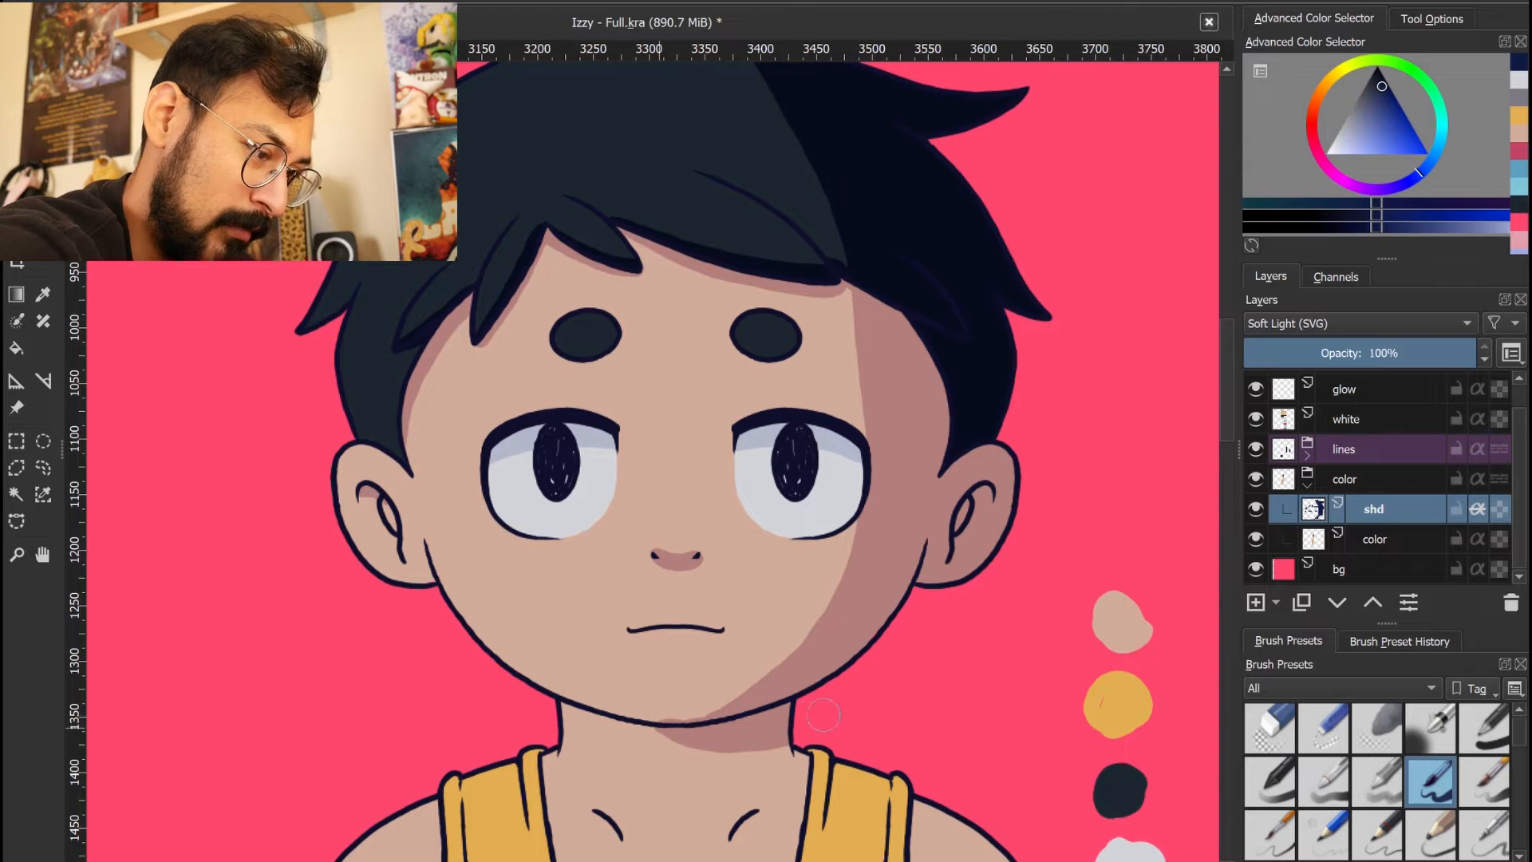
pyautogui.moveTo(688, 718)
pyautogui.mouseDown()
pyautogui.moveTo(825, 624)
pyautogui.moveTo(866, 558)
pyautogui.moveTo(888, 460)
pyautogui.moveTo(864, 651)
pyautogui.mouseUp()
pyautogui.moveTo(758, 770)
pyautogui.mouseDown()
pyautogui.moveTo(821, 662)
pyautogui.moveTo(836, 550)
pyautogui.mouseUp()
# Erase the broad hair shadow from the crown and upper fringe, pulling its edge back towards the side of the head
pyautogui.moveTo(848, 510); pyautogui.dragTo(917, 514)
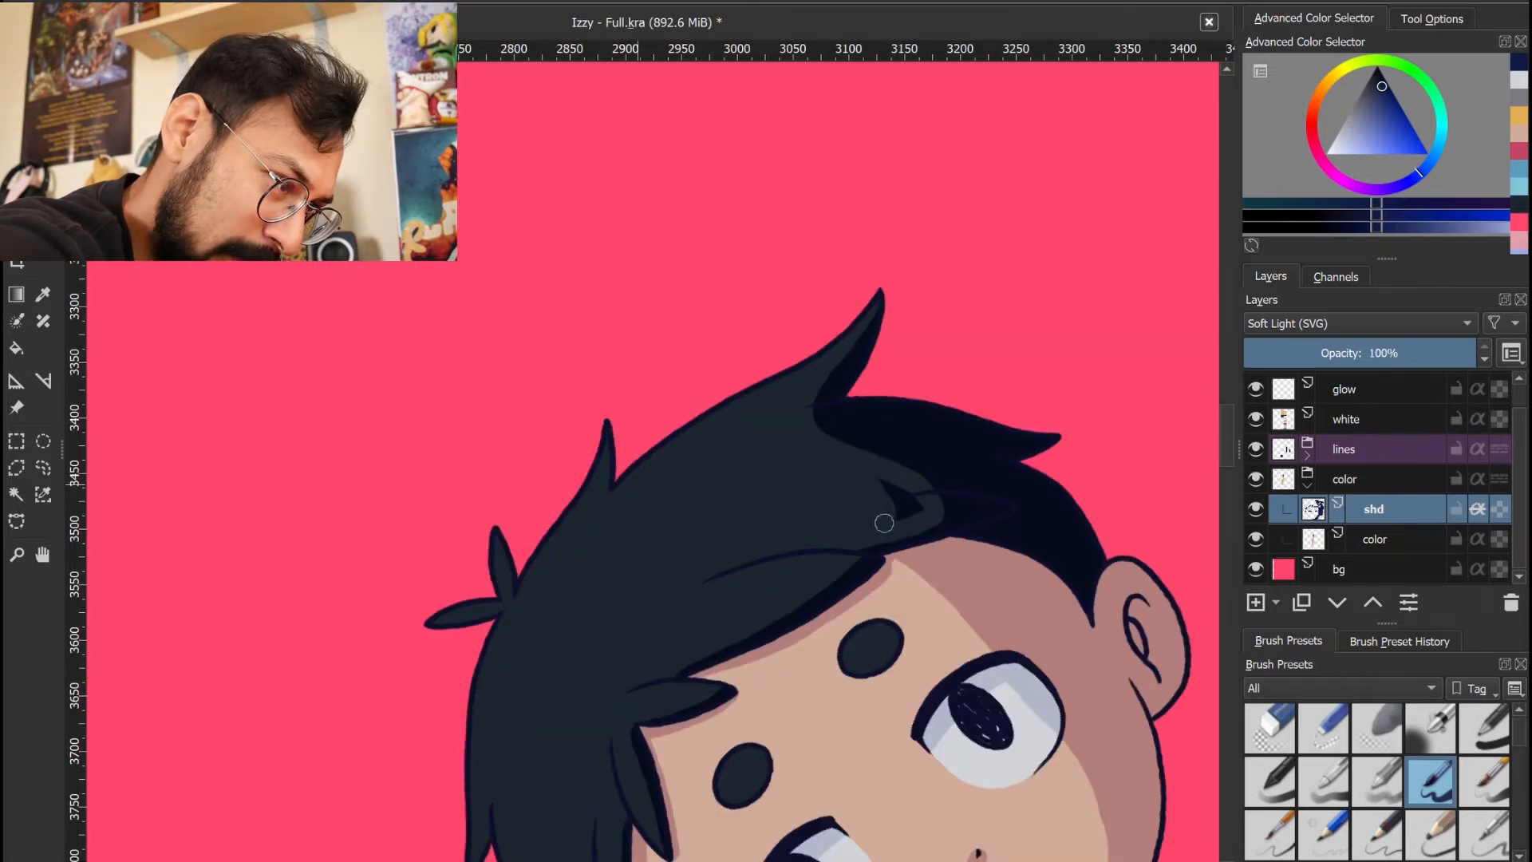
pyautogui.press('5')
pyautogui.moveTo(863, 651); pyautogui.dragTo(902, 477)
pyautogui.moveTo(953, 621)
pyautogui.mouseDown()
pyautogui.moveTo(965, 367)
pyautogui.moveTo(975, 601)
pyautogui.moveTo(1007, 504)
pyautogui.moveTo(981, 335)
pyautogui.moveTo(936, 231)
pyautogui.moveTo(986, 325)
pyautogui.mouseUp()
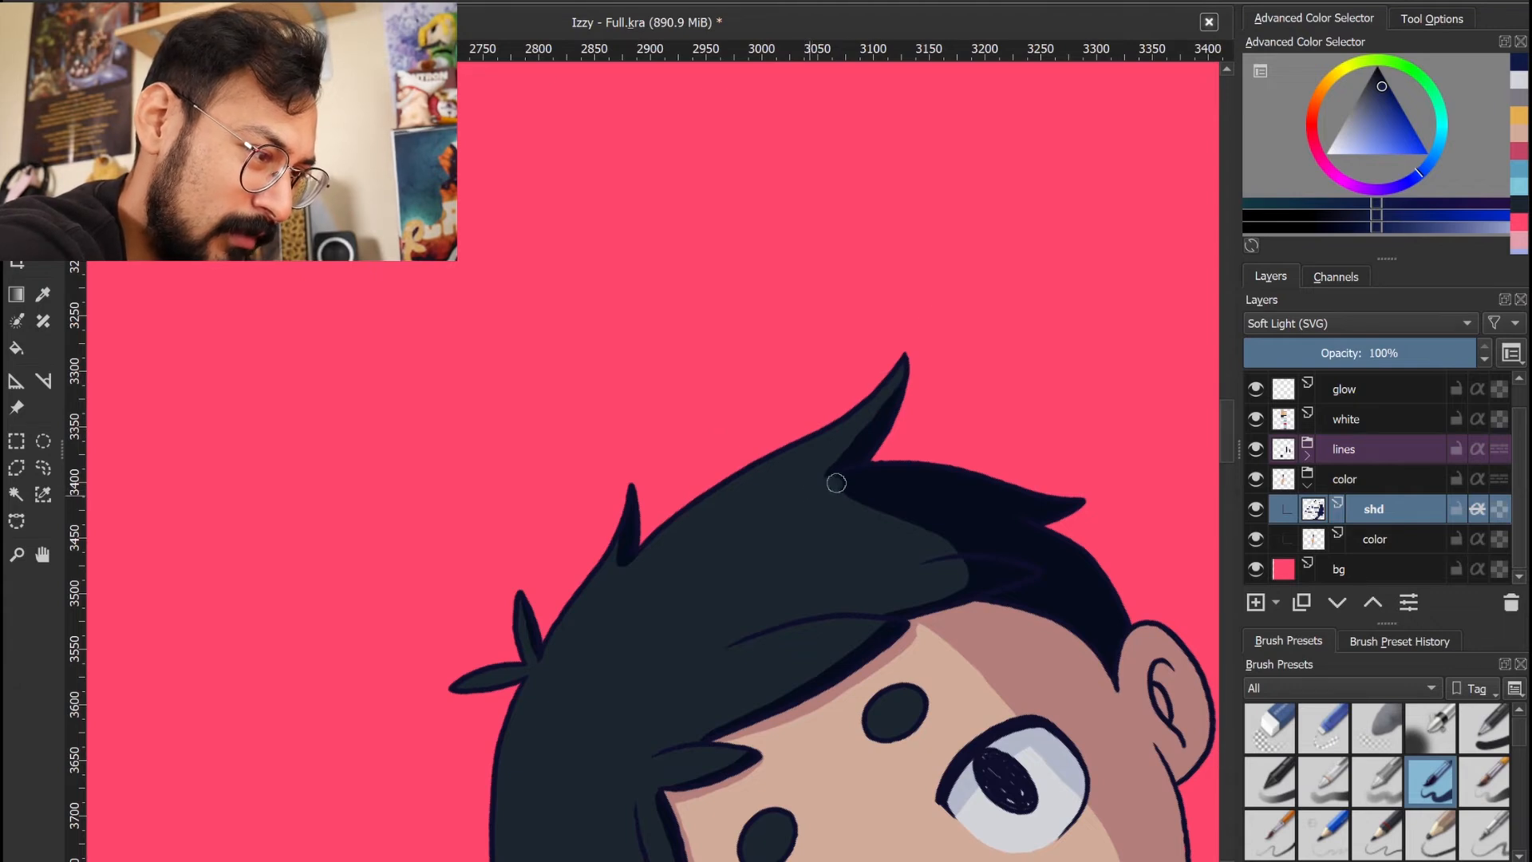
pyautogui.moveTo(836, 482); pyautogui.dragTo(918, 471)
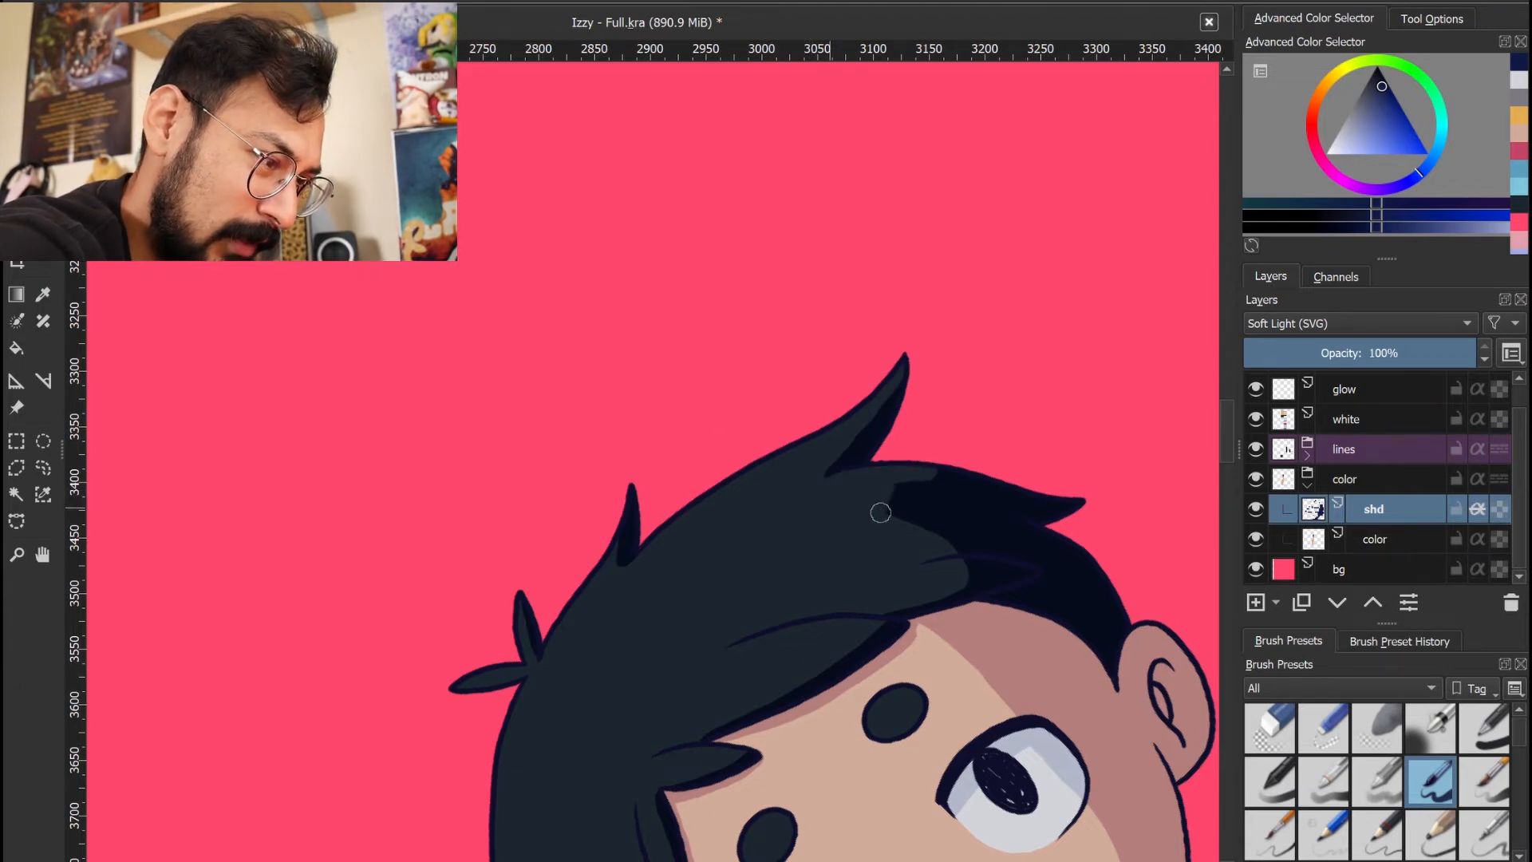
pyautogui.moveTo(930, 529); pyautogui.dragTo(906, 528)
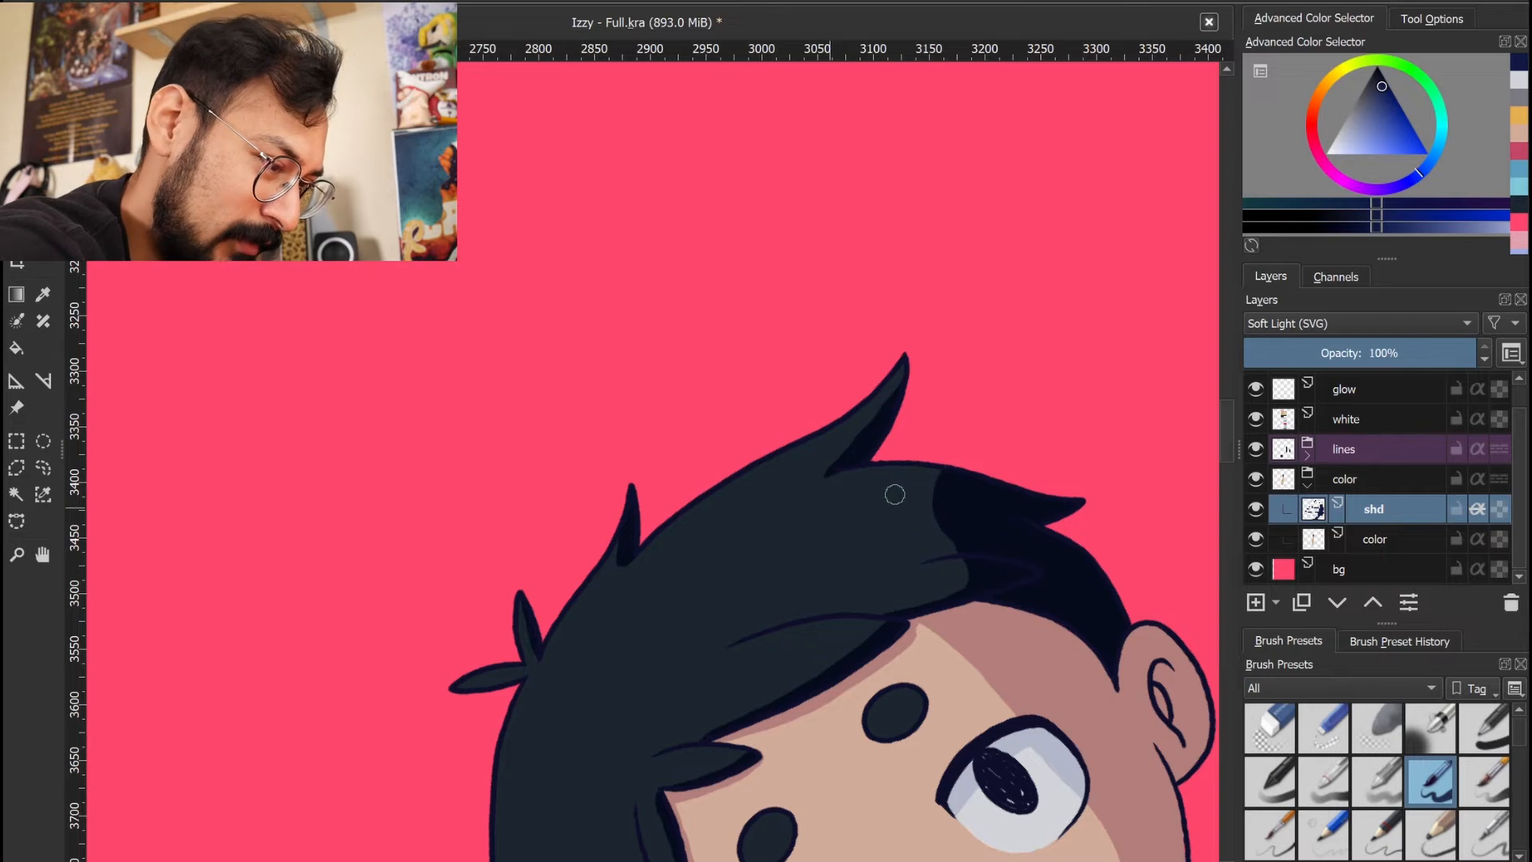
# Trim the side hair shadow to a clean curved edge running down to the fringe tip, undoing the last stroke
pyautogui.press('5')
pyautogui.moveTo(912, 697); pyautogui.dragTo(969, 431)
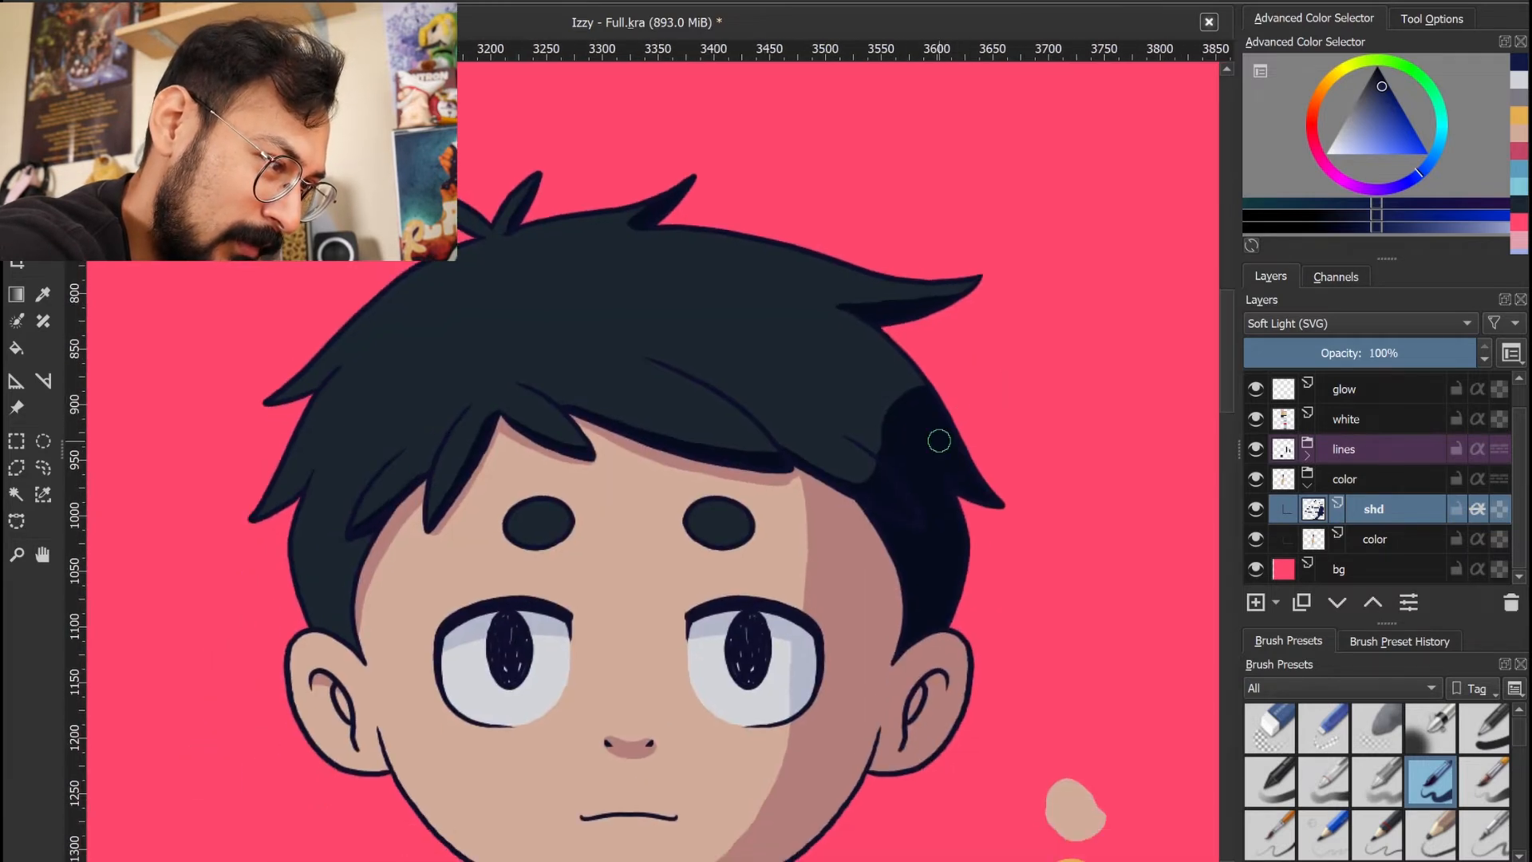
pyautogui.moveTo(889, 459); pyautogui.dragTo(896, 384)
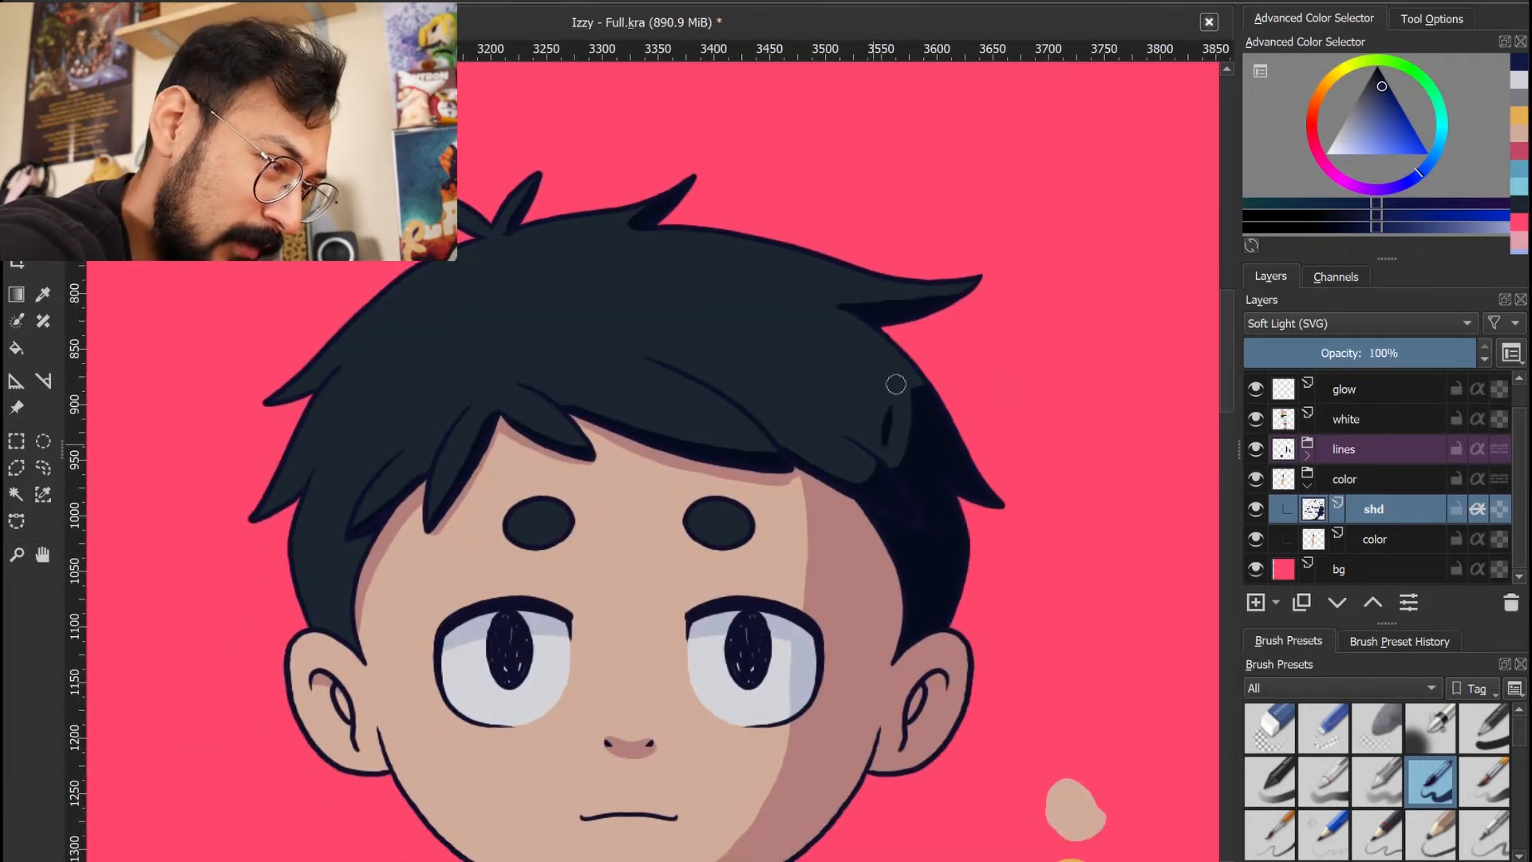
pyautogui.moveTo(898, 471); pyautogui.dragTo(910, 355)
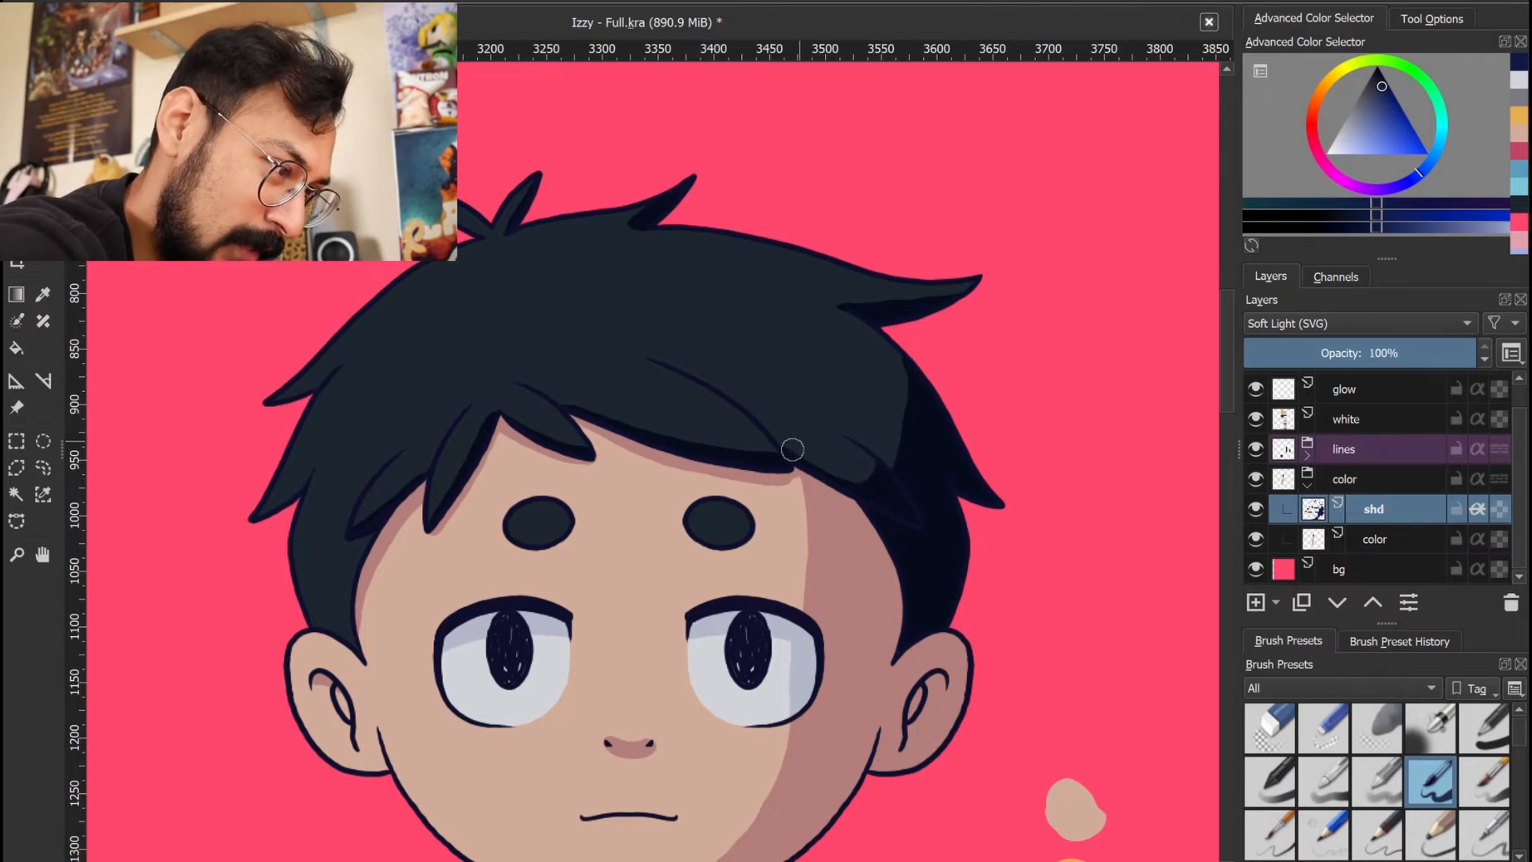
pyautogui.moveTo(800, 460); pyautogui.dragTo(902, 503)
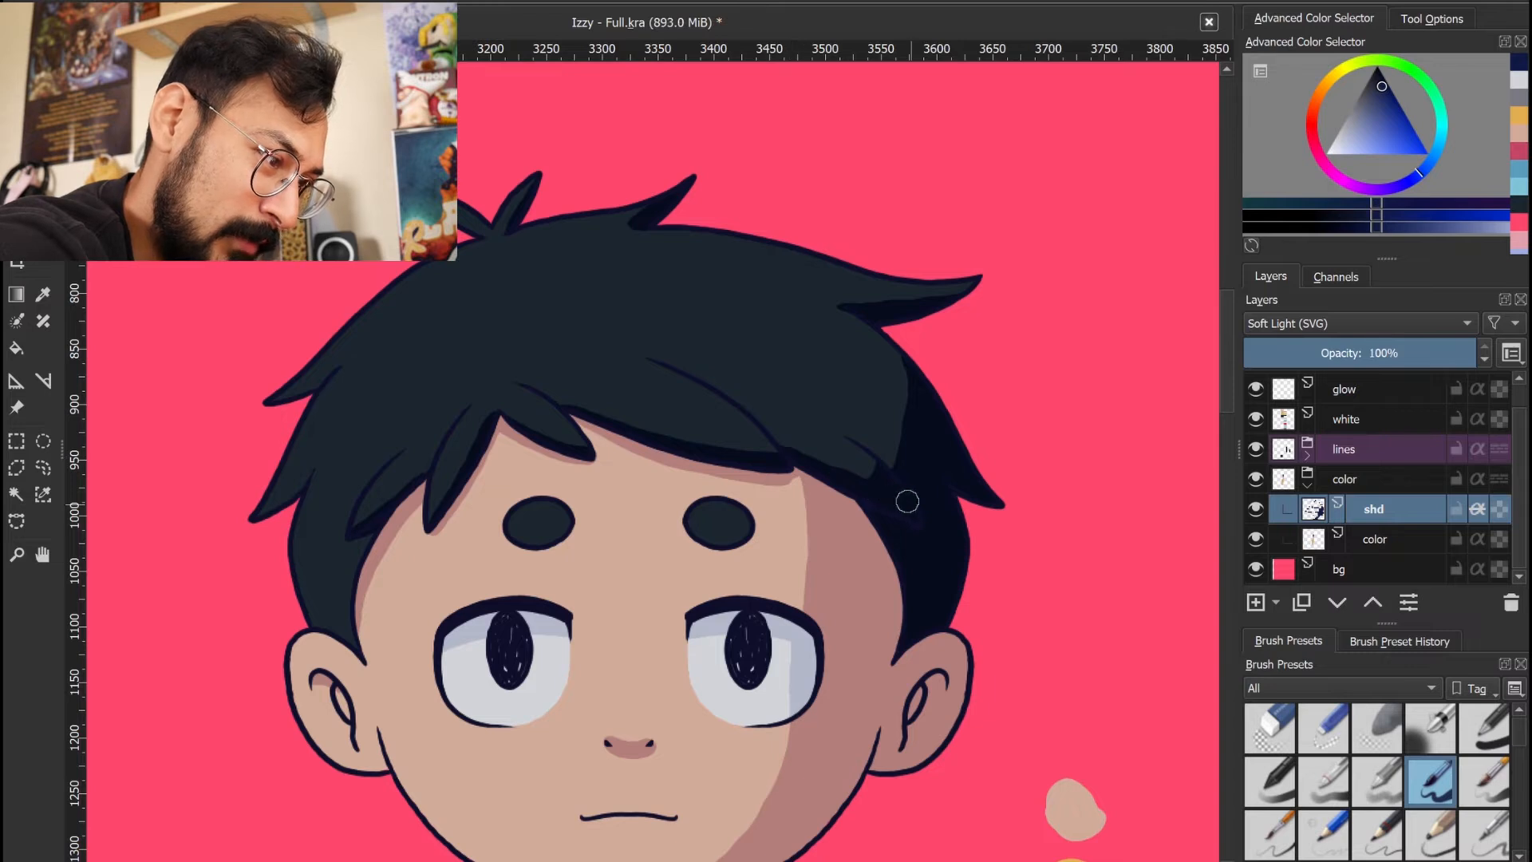
pyautogui.hotkey('ctrl', 'z')
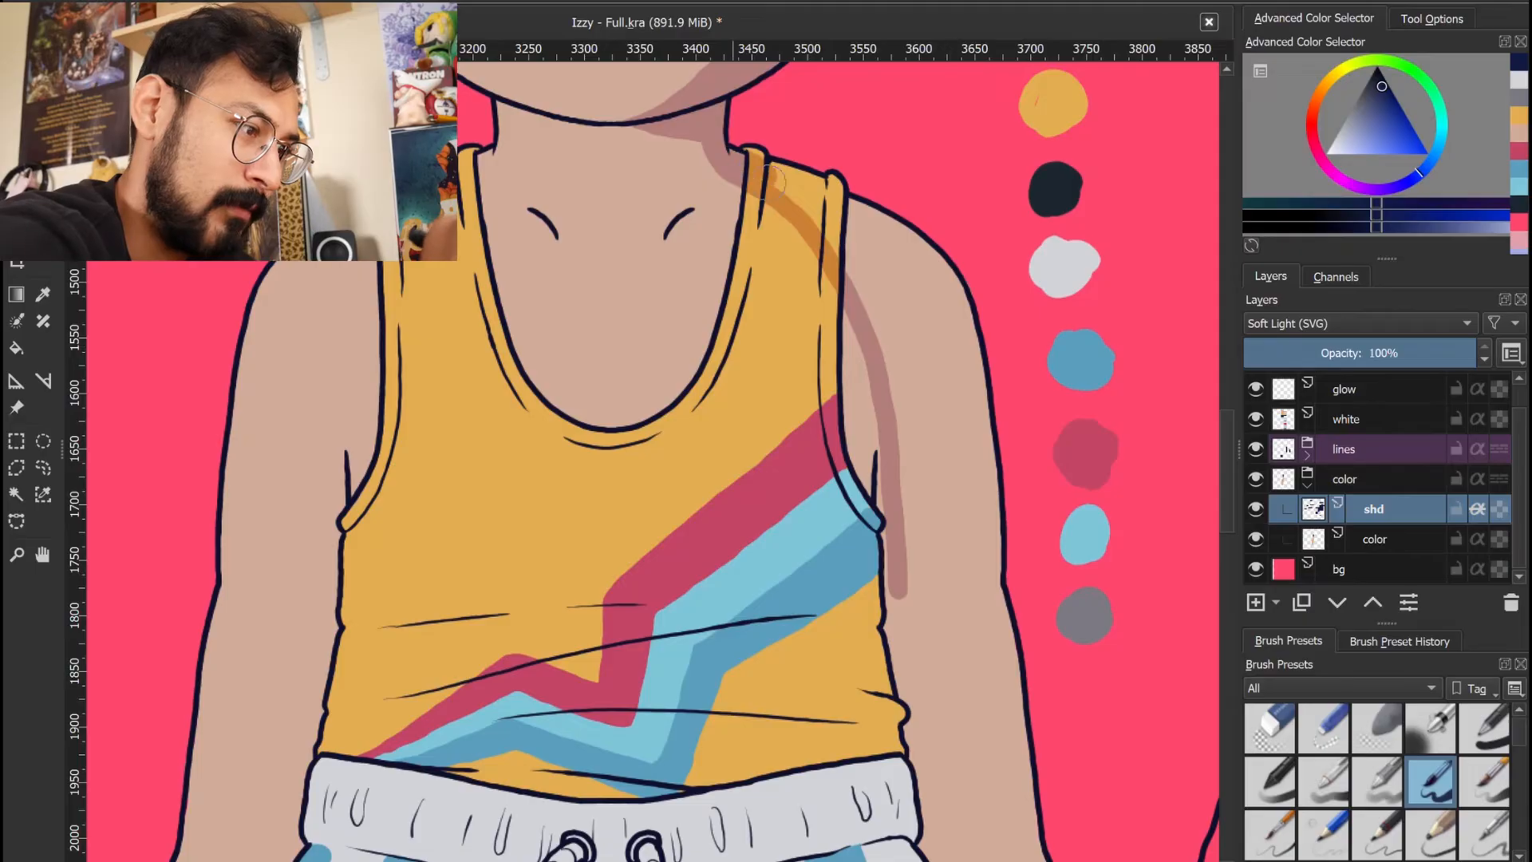
# Shade the whole right-hand arm and start the side shadow down the shirt hem, shorts and thigh
pyautogui.moveTo(749, 155)
pyautogui.mouseDown()
pyautogui.moveTo(826, 215)
pyautogui.moveTo(918, 351)
pyautogui.moveTo(846, 184)
pyautogui.moveTo(957, 447)
pyautogui.moveTo(981, 431)
pyautogui.moveTo(989, 614)
pyautogui.moveTo(923, 612)
pyautogui.moveTo(969, 638)
pyautogui.moveTo(1017, 762)
pyautogui.mouseUp()
pyautogui.moveTo(1046, 694)
pyautogui.mouseDown()
pyautogui.moveTo(991, 348)
pyautogui.moveTo(846, 359)
pyautogui.moveTo(945, 694)
pyautogui.moveTo(878, 335)
pyautogui.moveTo(903, 343)
pyautogui.moveTo(978, 495)
pyautogui.moveTo(1012, 627)
pyautogui.mouseUp()
pyautogui.moveTo(838, 790); pyautogui.dragTo(851, 684)
pyautogui.moveTo(849, 832)
pyautogui.mouseDown()
pyautogui.moveTo(837, 330)
pyautogui.moveTo(912, 585)
pyautogui.moveTo(861, 831)
pyautogui.mouseUp()
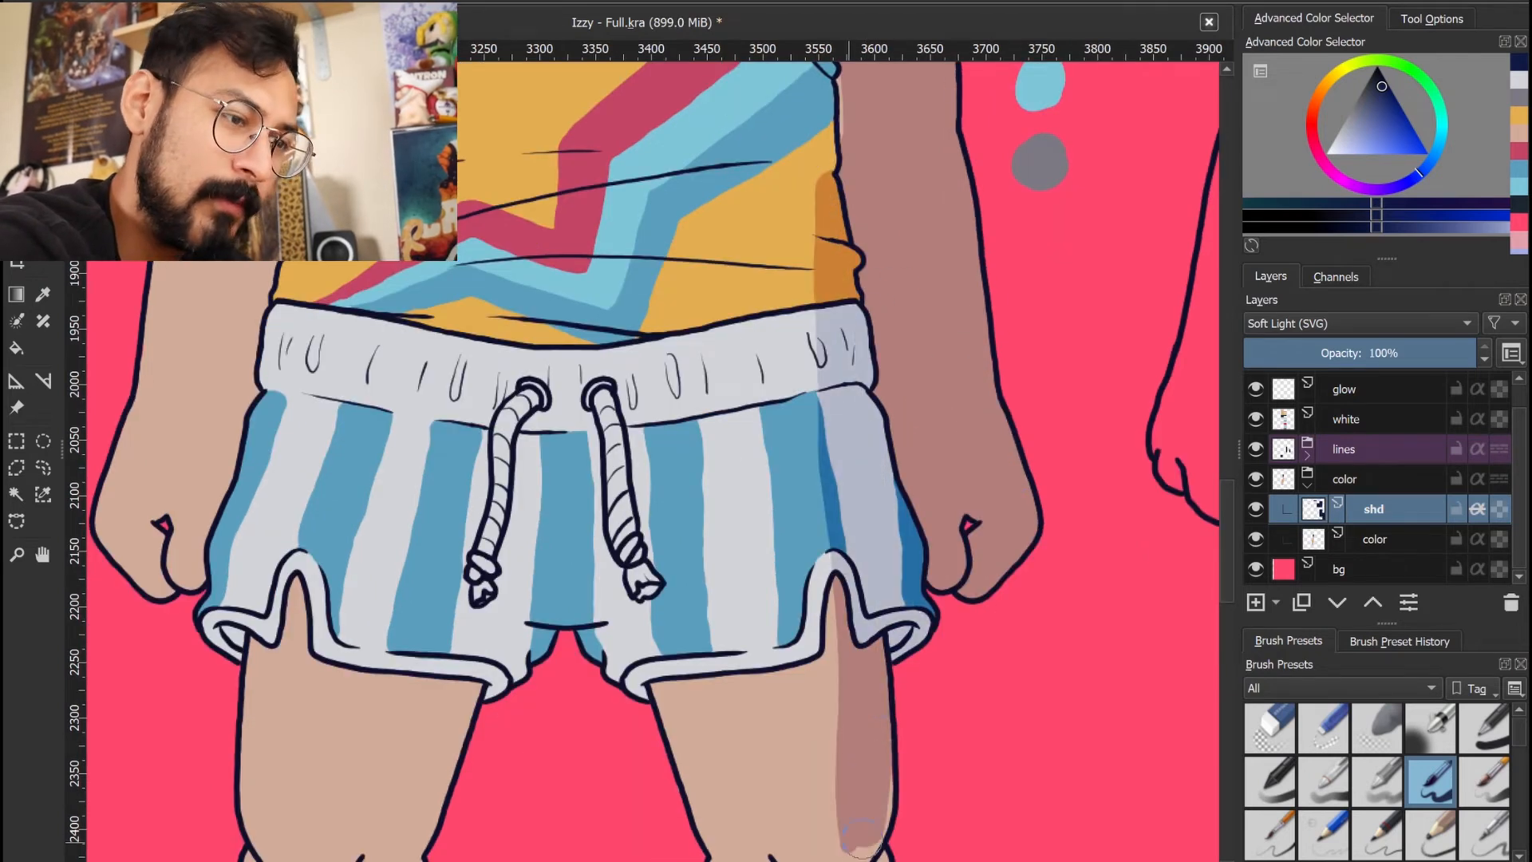
# Shade the right side of the tank top from the shoulder strap down across the stripes to the waistband
pyautogui.scroll(5, 897, 786)
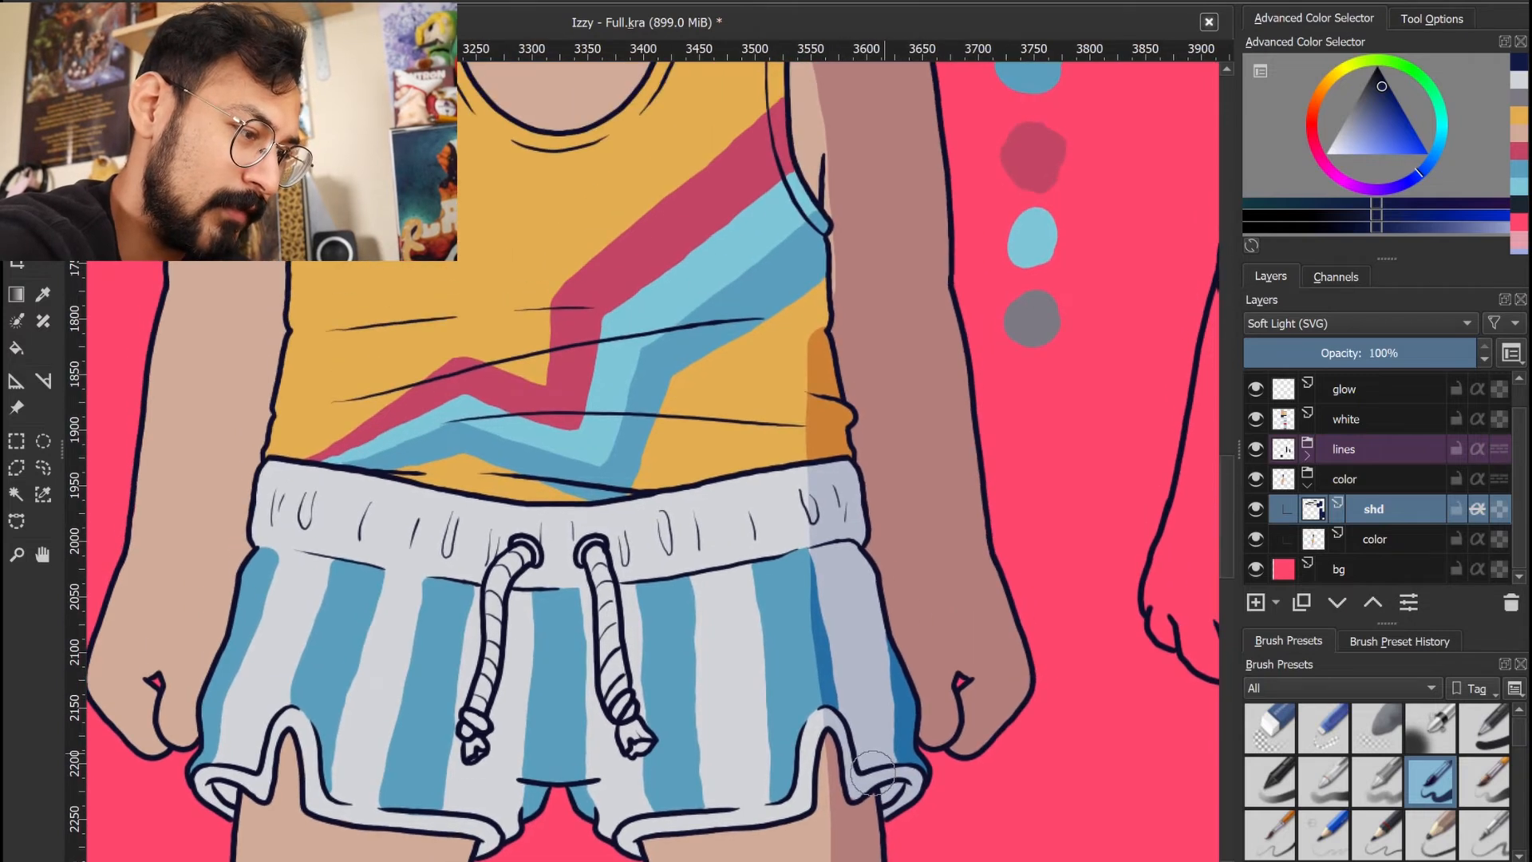
pyautogui.moveTo(836, 750)
pyautogui.mouseDown()
pyautogui.moveTo(806, 458)
pyautogui.moveTo(810, 230)
pyautogui.moveTo(825, 295)
pyautogui.mouseUp()
pyautogui.moveTo(844, 413); pyautogui.dragTo(818, 605)
pyautogui.moveTo(773, 726)
pyautogui.mouseDown()
pyautogui.moveTo(730, 211)
pyautogui.moveTo(783, 365)
pyautogui.mouseUp()
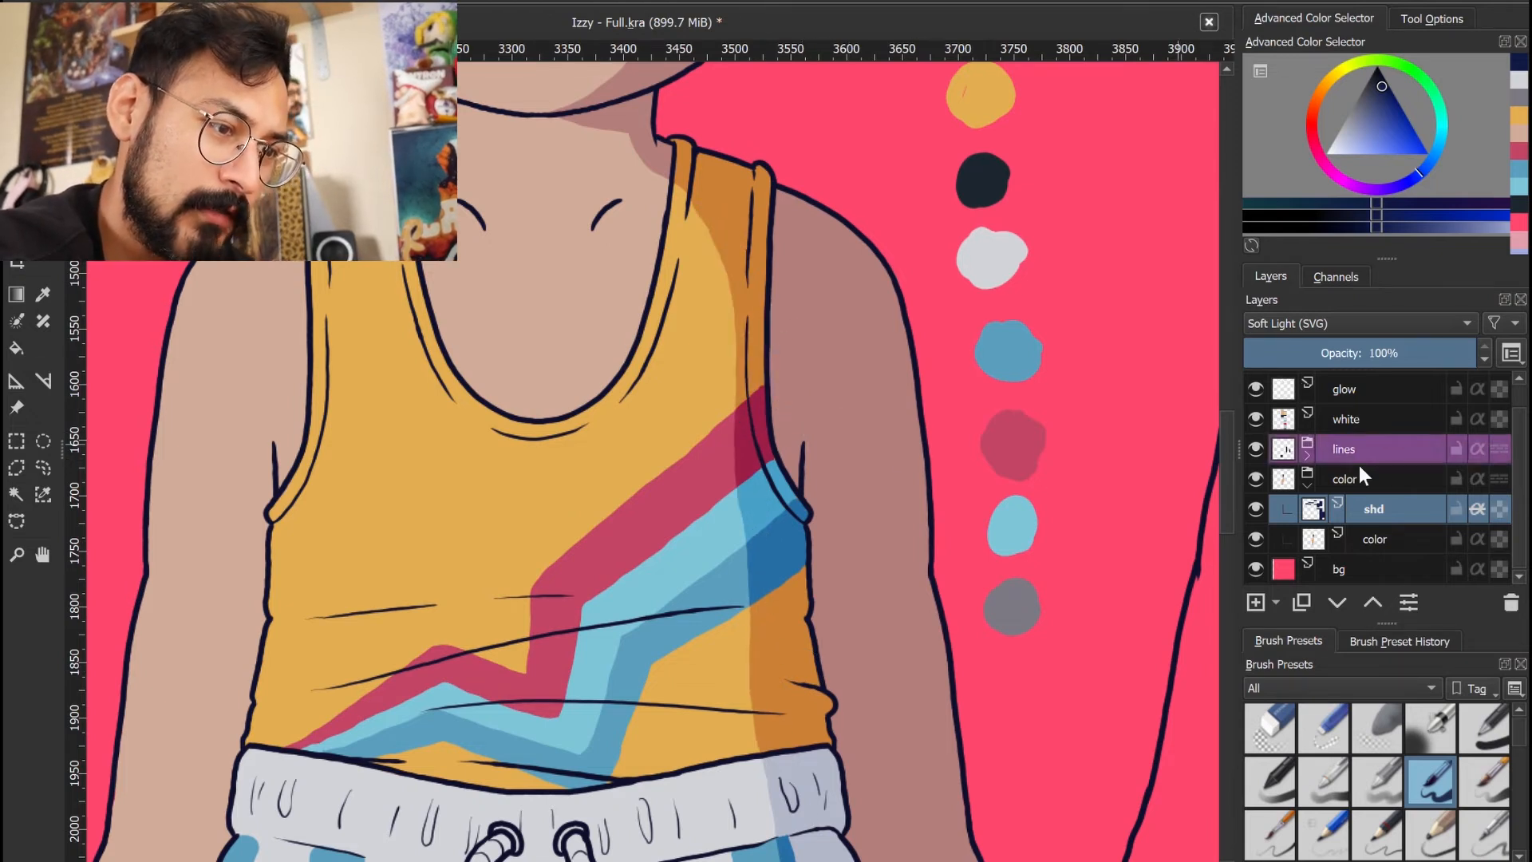
pyautogui.click(1374, 537)
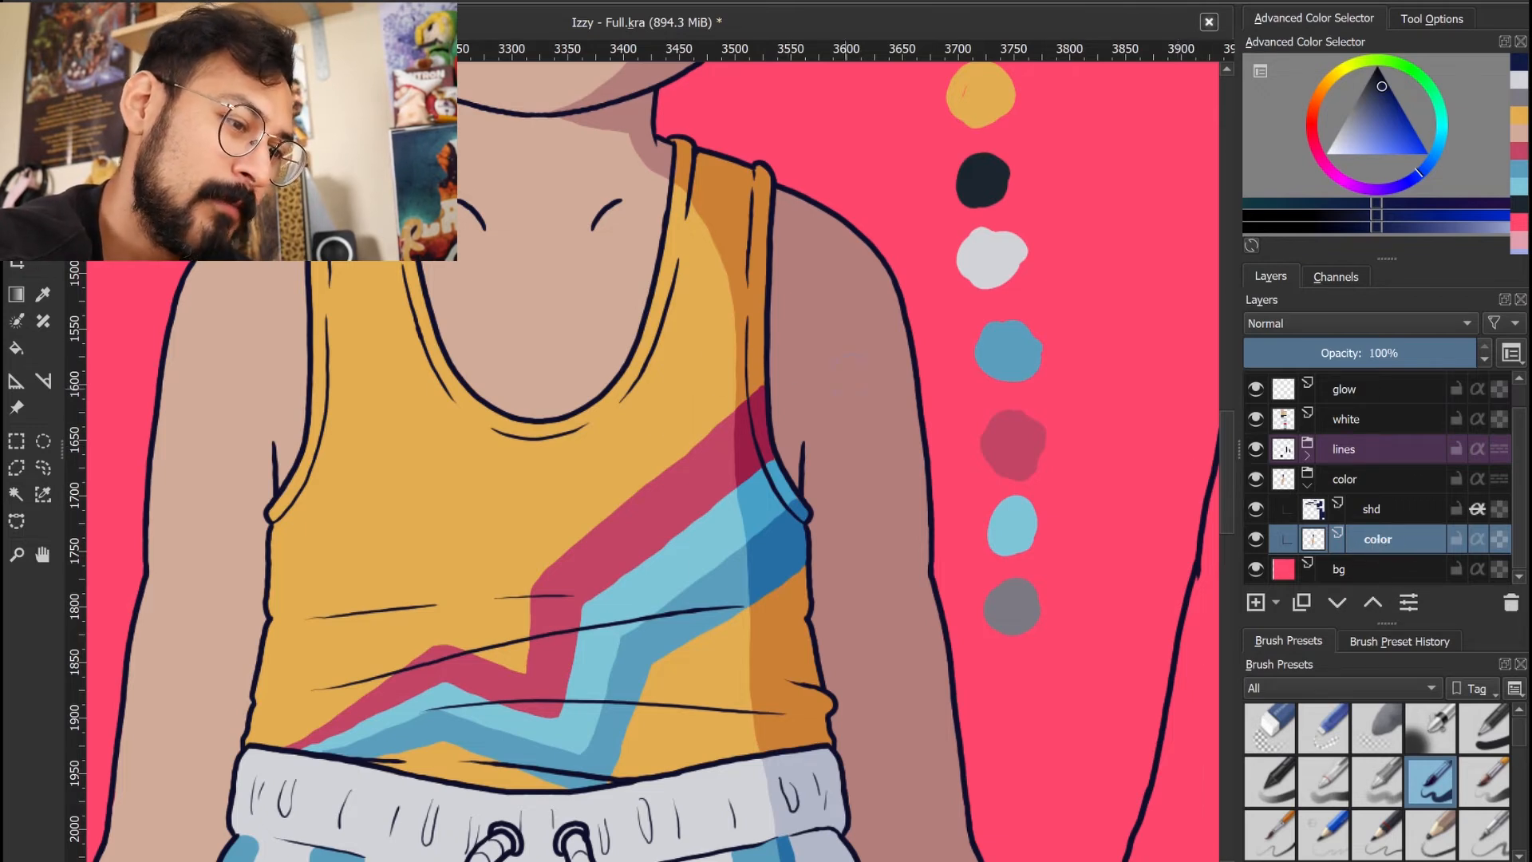
pyautogui.click(1386, 510)
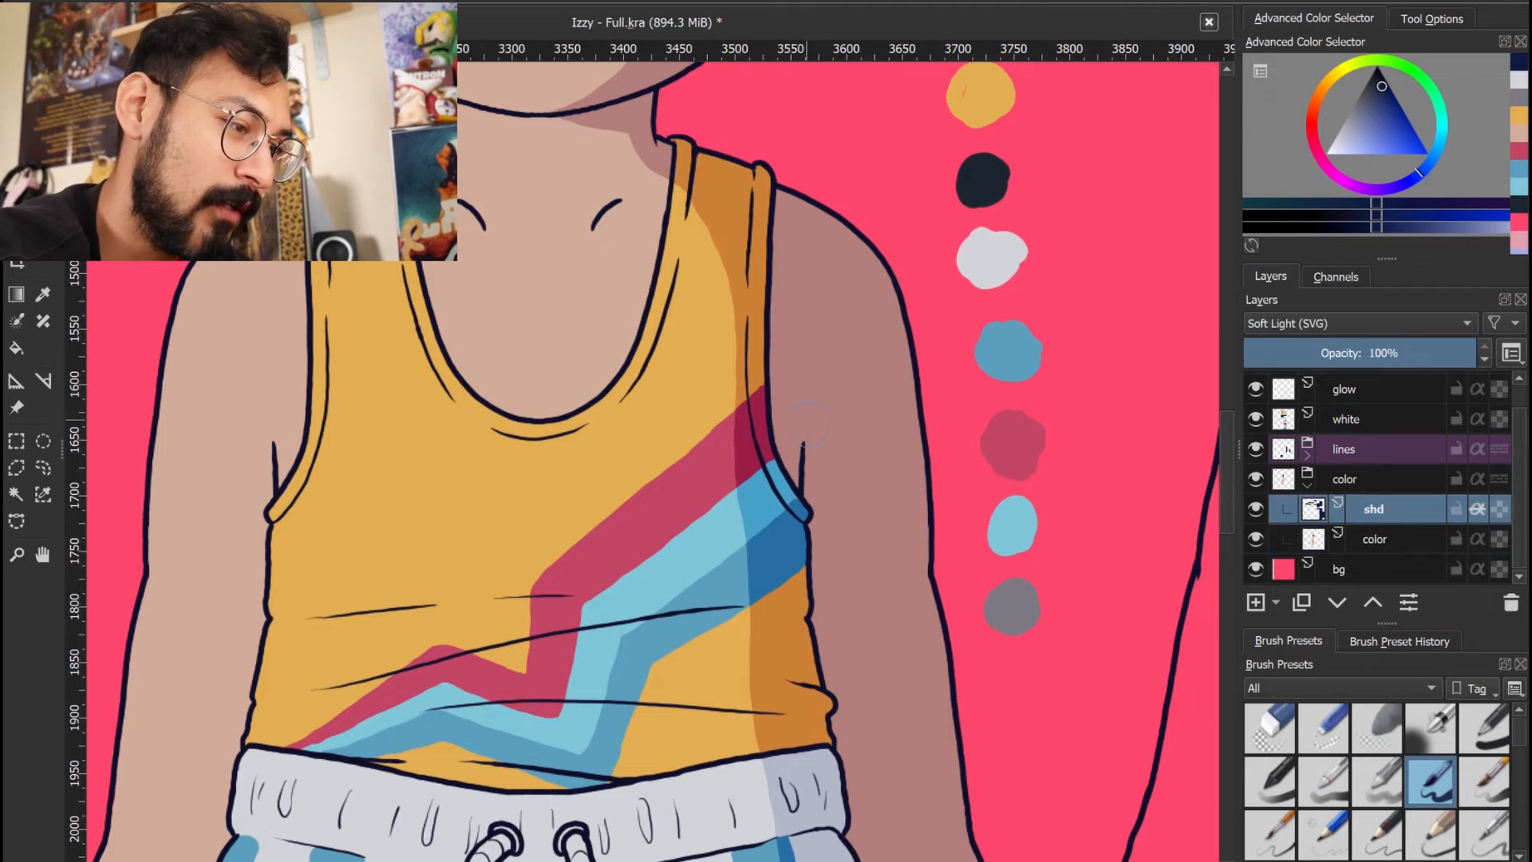
pyautogui.scroll(-3, 804, 417)
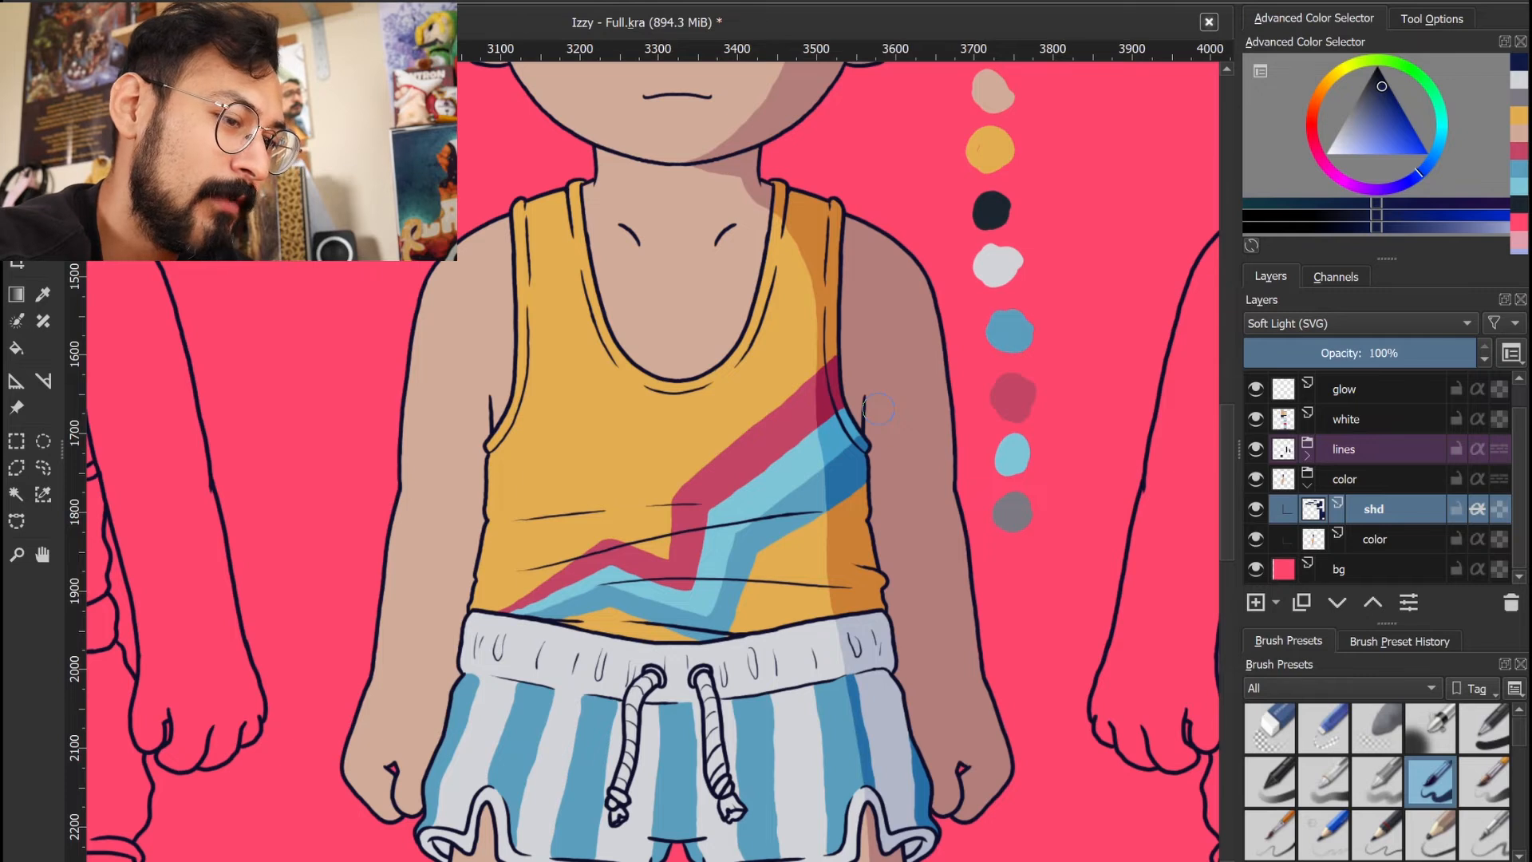
pyautogui.scroll(-3, 877, 410)
pyautogui.scroll(2, 916, 526)
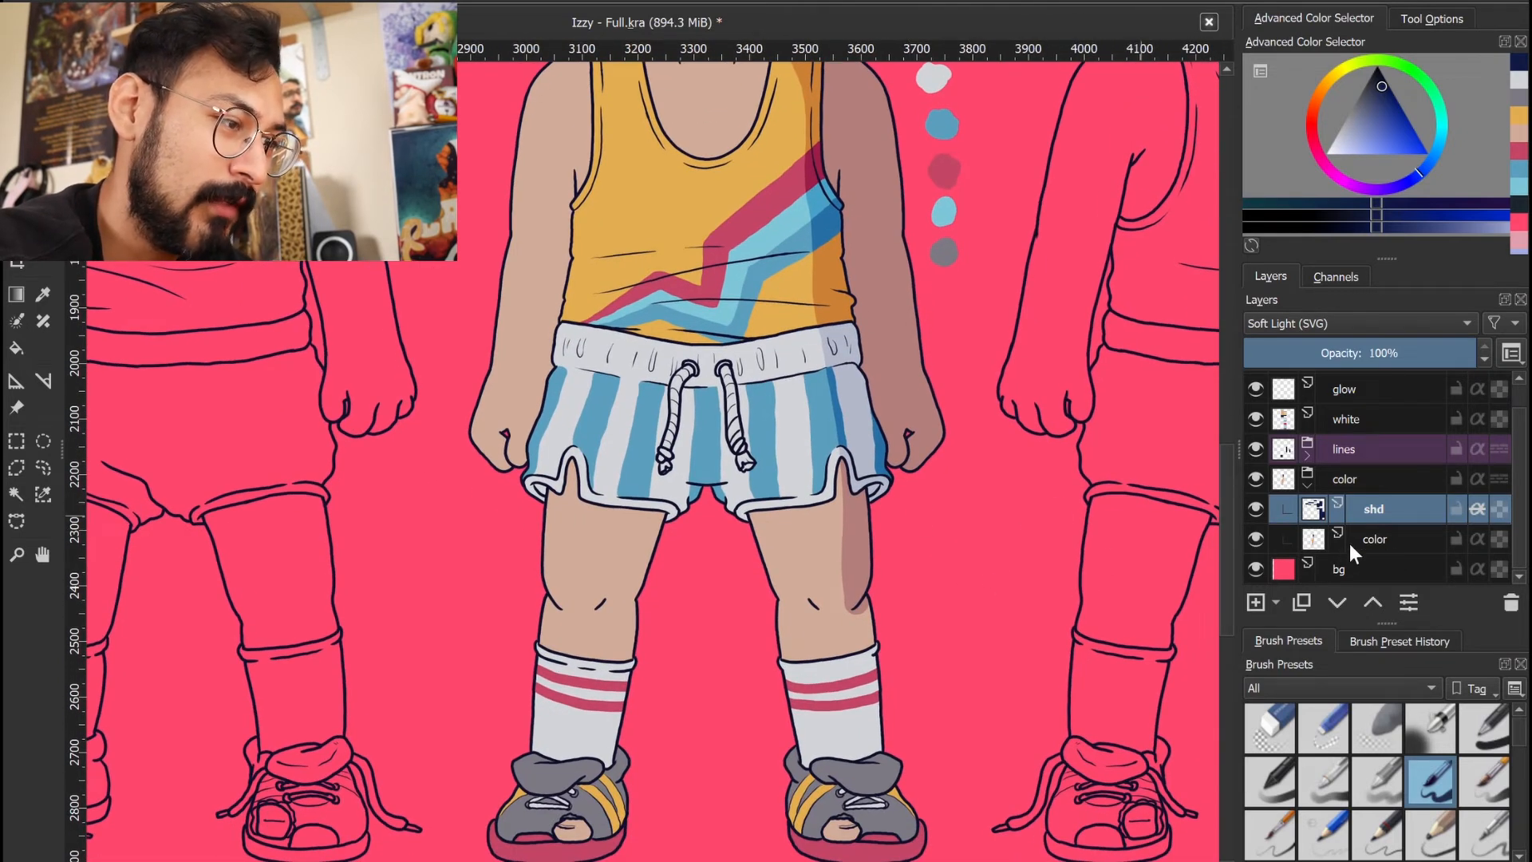
pyautogui.click(1369, 537)
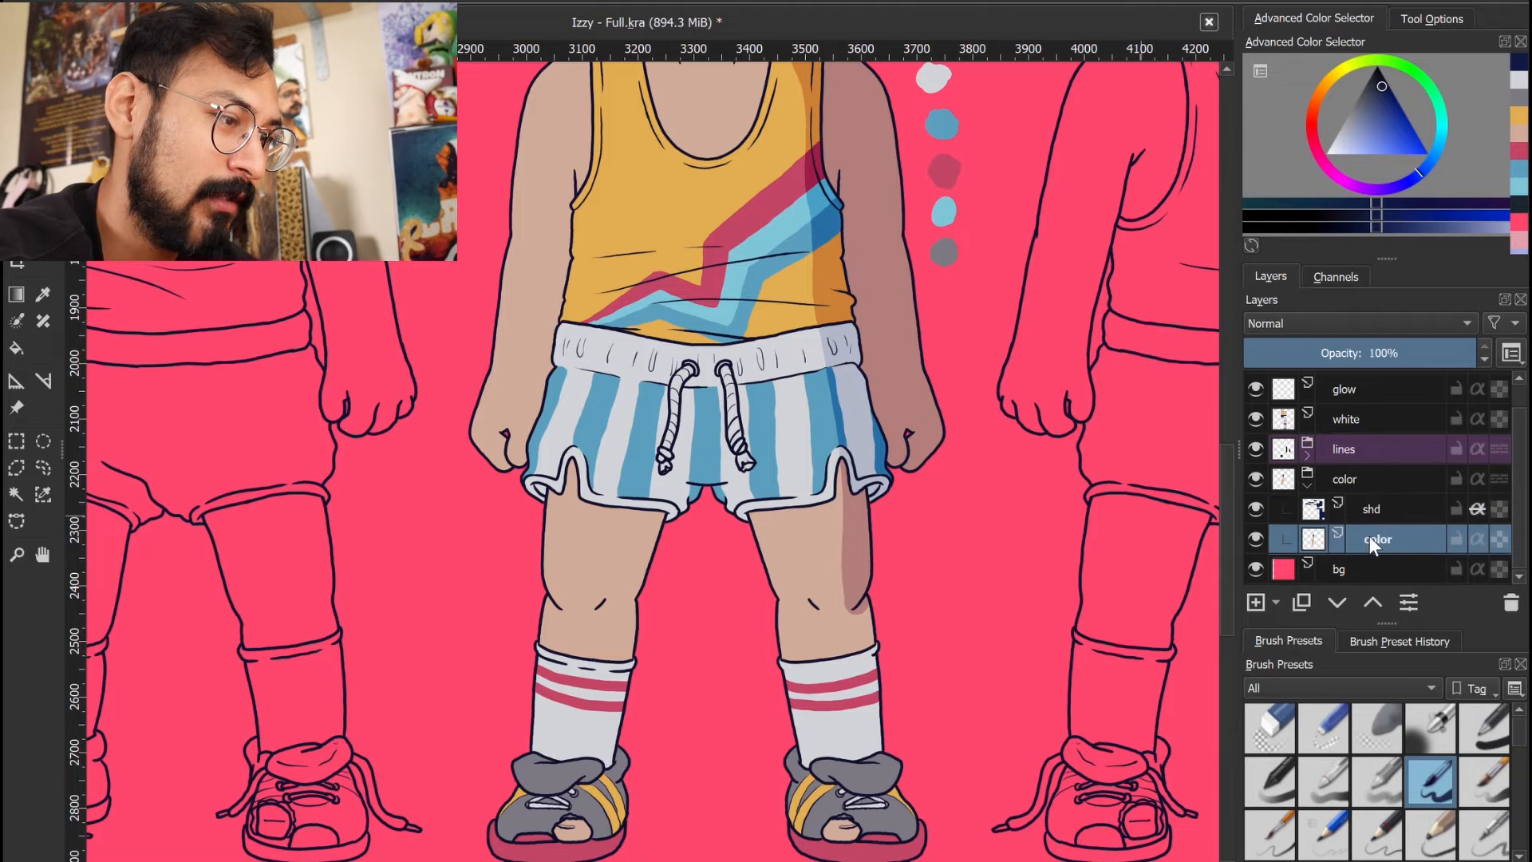
pyautogui.keyDown('ctrl'); pyautogui.click(943, 212); pyautogui.keyUp('ctrl')
pyautogui.moveTo(946, 313)
pyautogui.mouseDown()
pyautogui.moveTo(910, 353)
pyautogui.moveTo(944, 364)
pyautogui.moveTo(954, 414)
pyautogui.mouseUp()
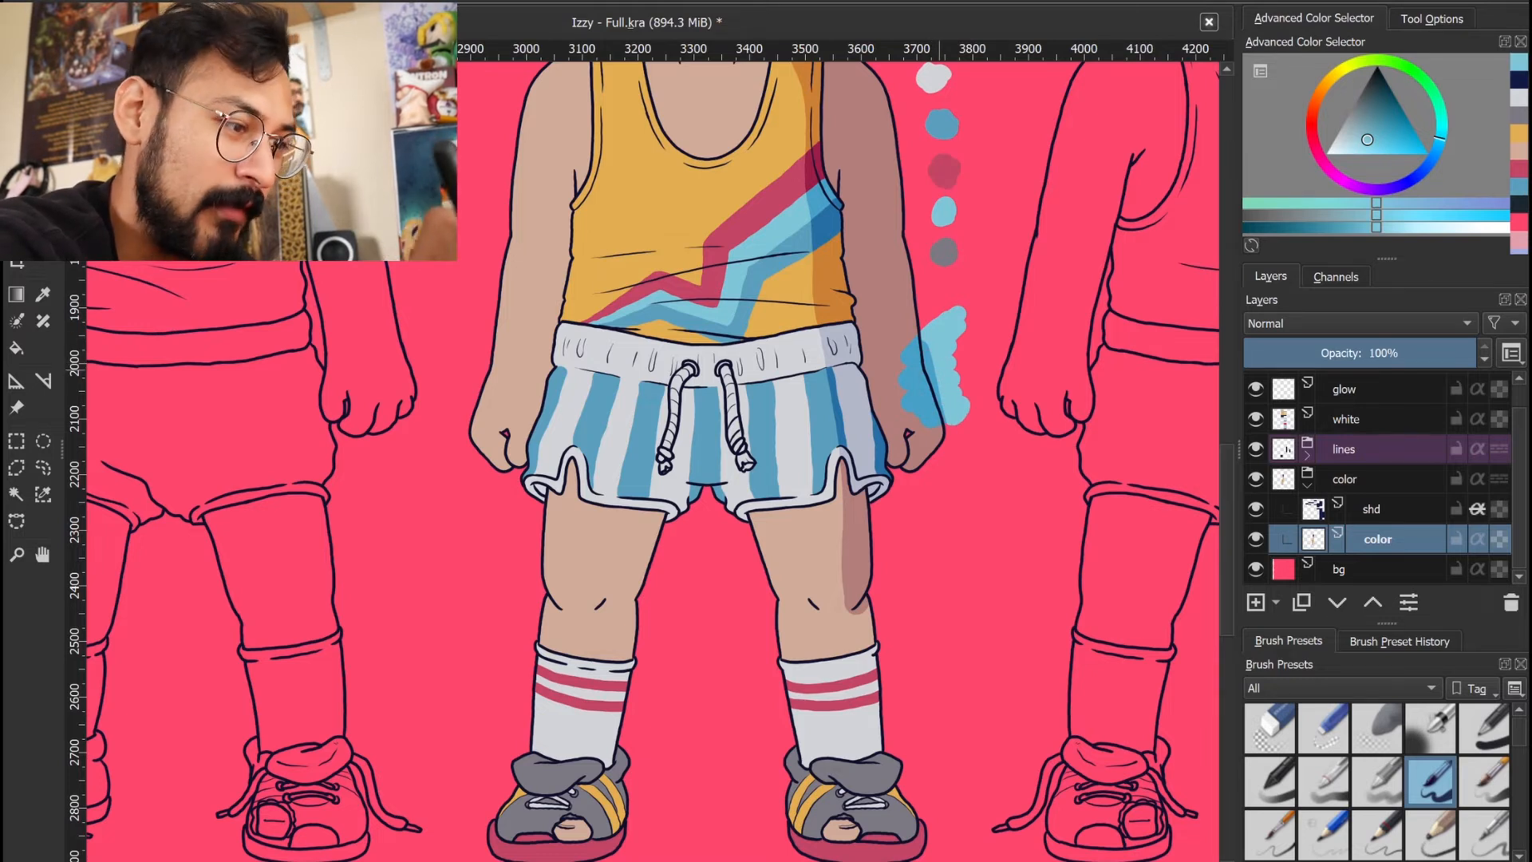
pyautogui.hotkey('ctrl', 'z')
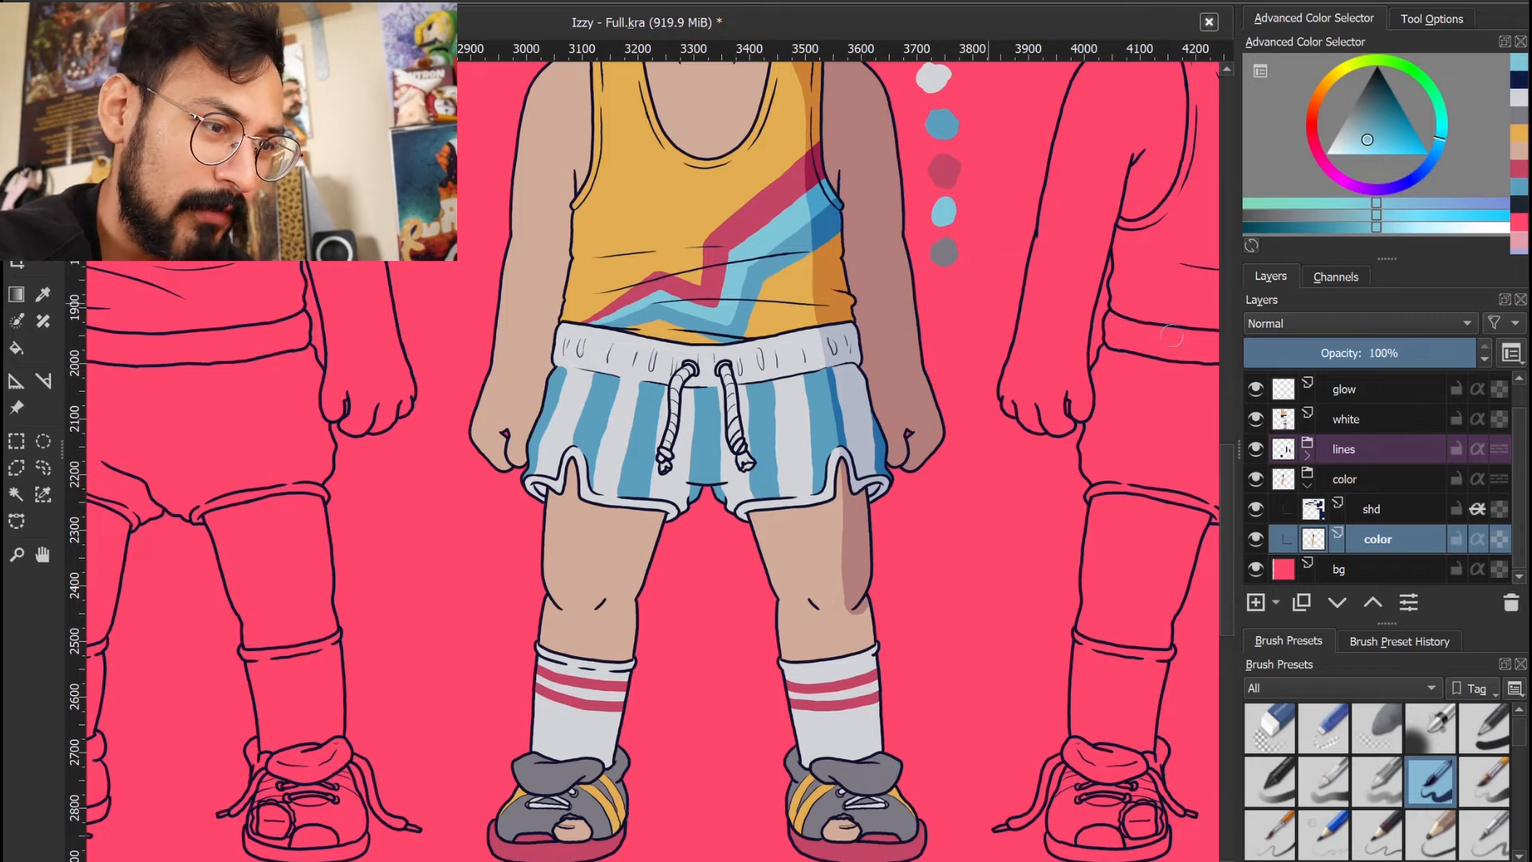
pyautogui.click(1400, 511)
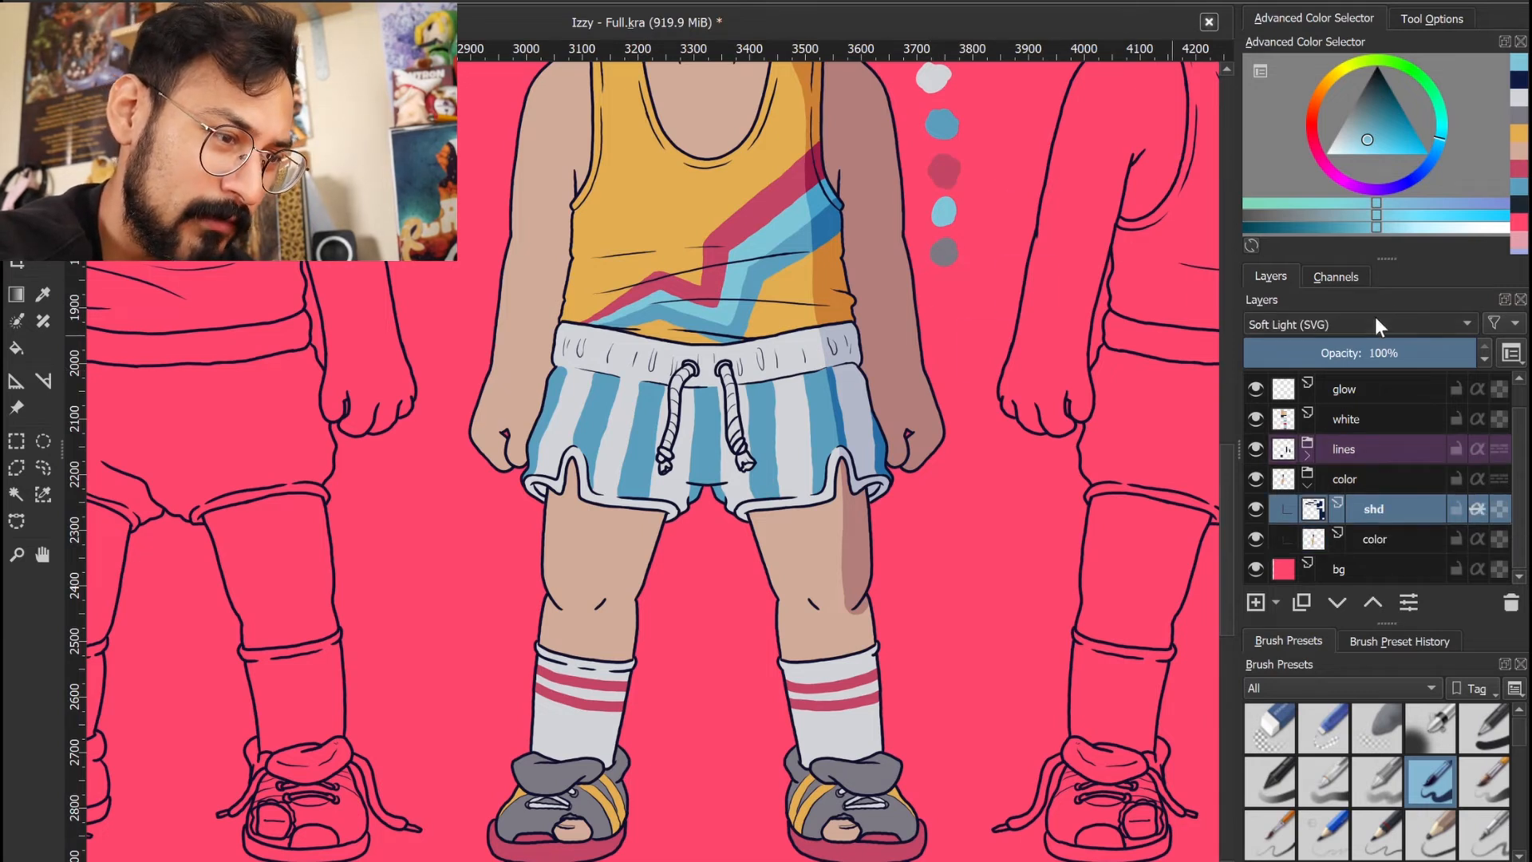
pyautogui.hotkey('alt', 'shift', 'n')
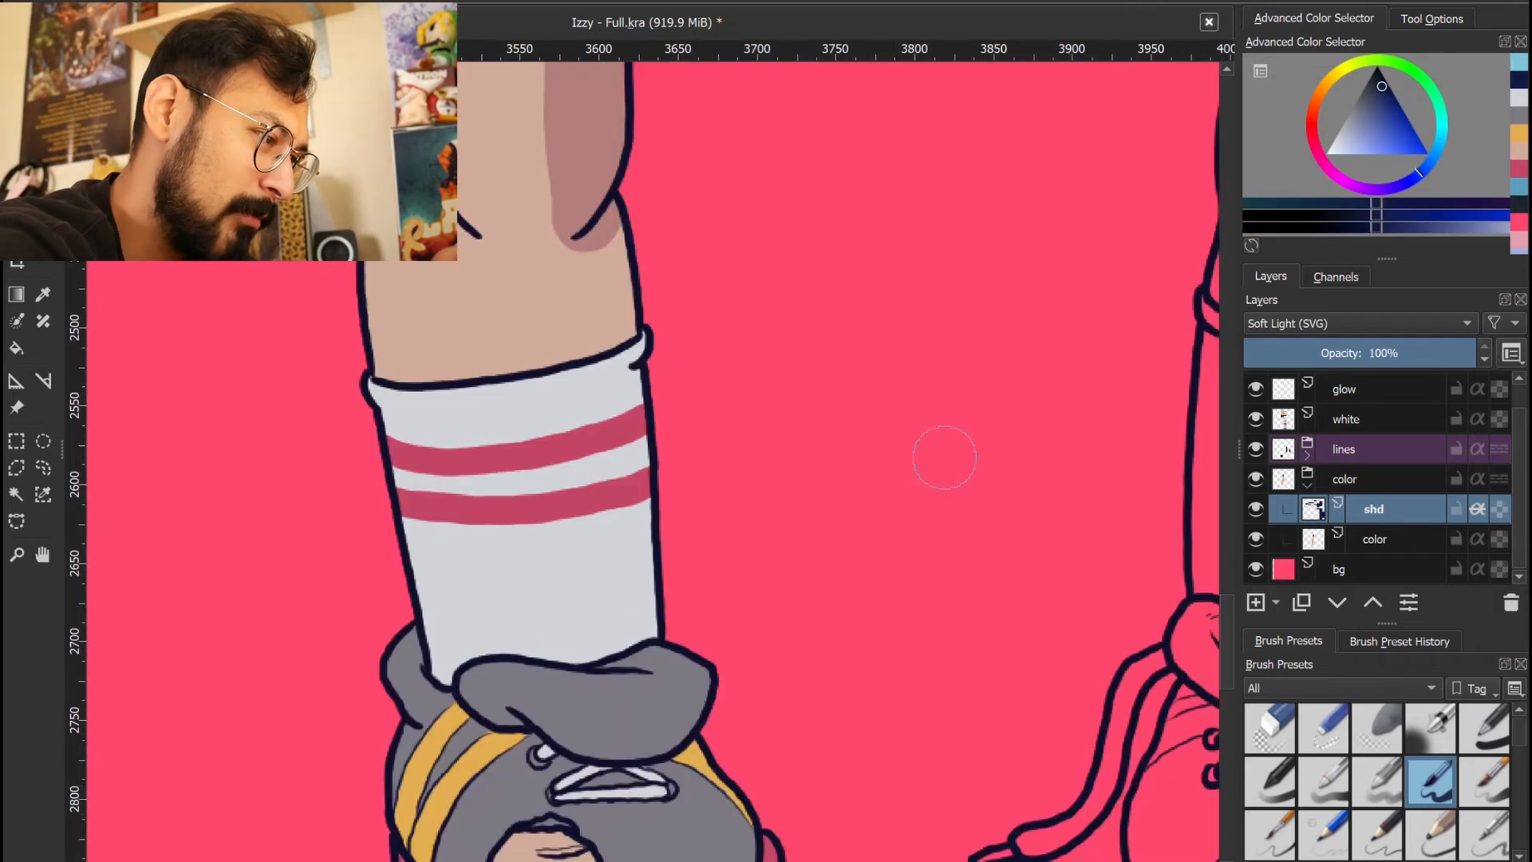
# Continue the side shadow down the right-hand calf and sock, then over the shoe's cuff, upper and red sole
pyautogui.moveTo(623, 647); pyautogui.dragTo(582, 253)
pyautogui.moveTo(634, 656)
pyautogui.mouseDown()
pyautogui.moveTo(678, 706)
pyautogui.moveTo(765, 366)
pyautogui.mouseUp()
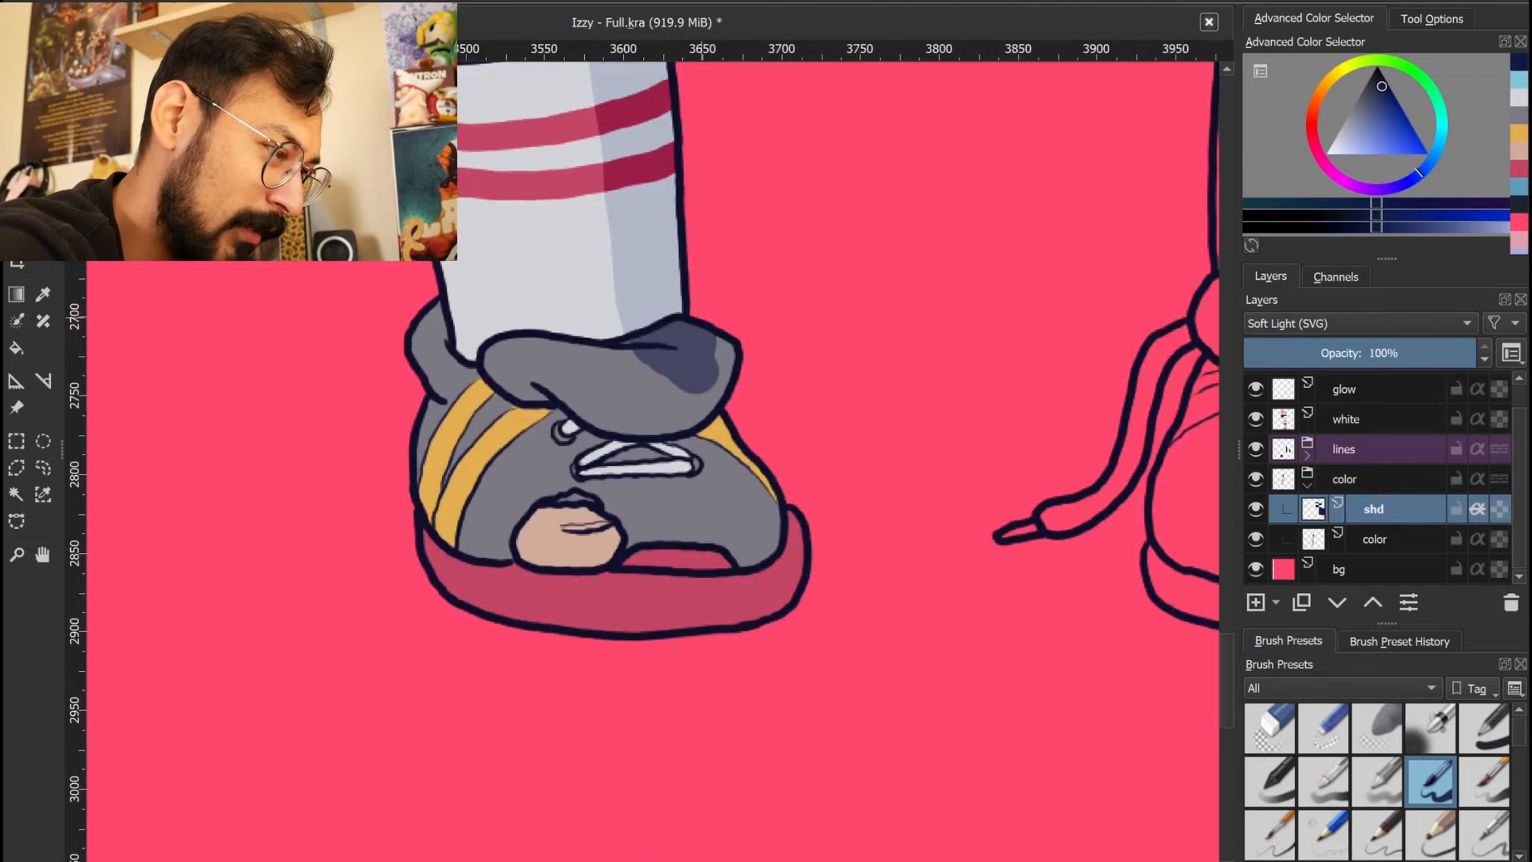
pyautogui.moveTo(523, 399)
pyautogui.mouseDown()
pyautogui.moveTo(595, 423)
pyautogui.moveTo(730, 343)
pyautogui.moveTo(650, 423)
pyautogui.moveTo(667, 340)
pyautogui.mouseUp()
pyautogui.moveTo(694, 435)
pyautogui.mouseDown()
pyautogui.moveTo(778, 590)
pyautogui.moveTo(746, 579)
pyautogui.moveTo(841, 548)
pyautogui.mouseUp()
pyautogui.moveTo(637, 538)
pyautogui.mouseDown()
pyautogui.moveTo(716, 528)
pyautogui.moveTo(702, 483)
pyautogui.moveTo(694, 526)
pyautogui.moveTo(655, 537)
pyautogui.moveTo(708, 493)
pyautogui.moveTo(652, 537)
pyautogui.moveTo(666, 524)
pyautogui.moveTo(717, 556)
pyautogui.mouseUp()
pyautogui.moveTo(982, 390); pyautogui.dragTo(827, 505)
pyautogui.moveTo(828, 371); pyautogui.dragTo(901, 520)
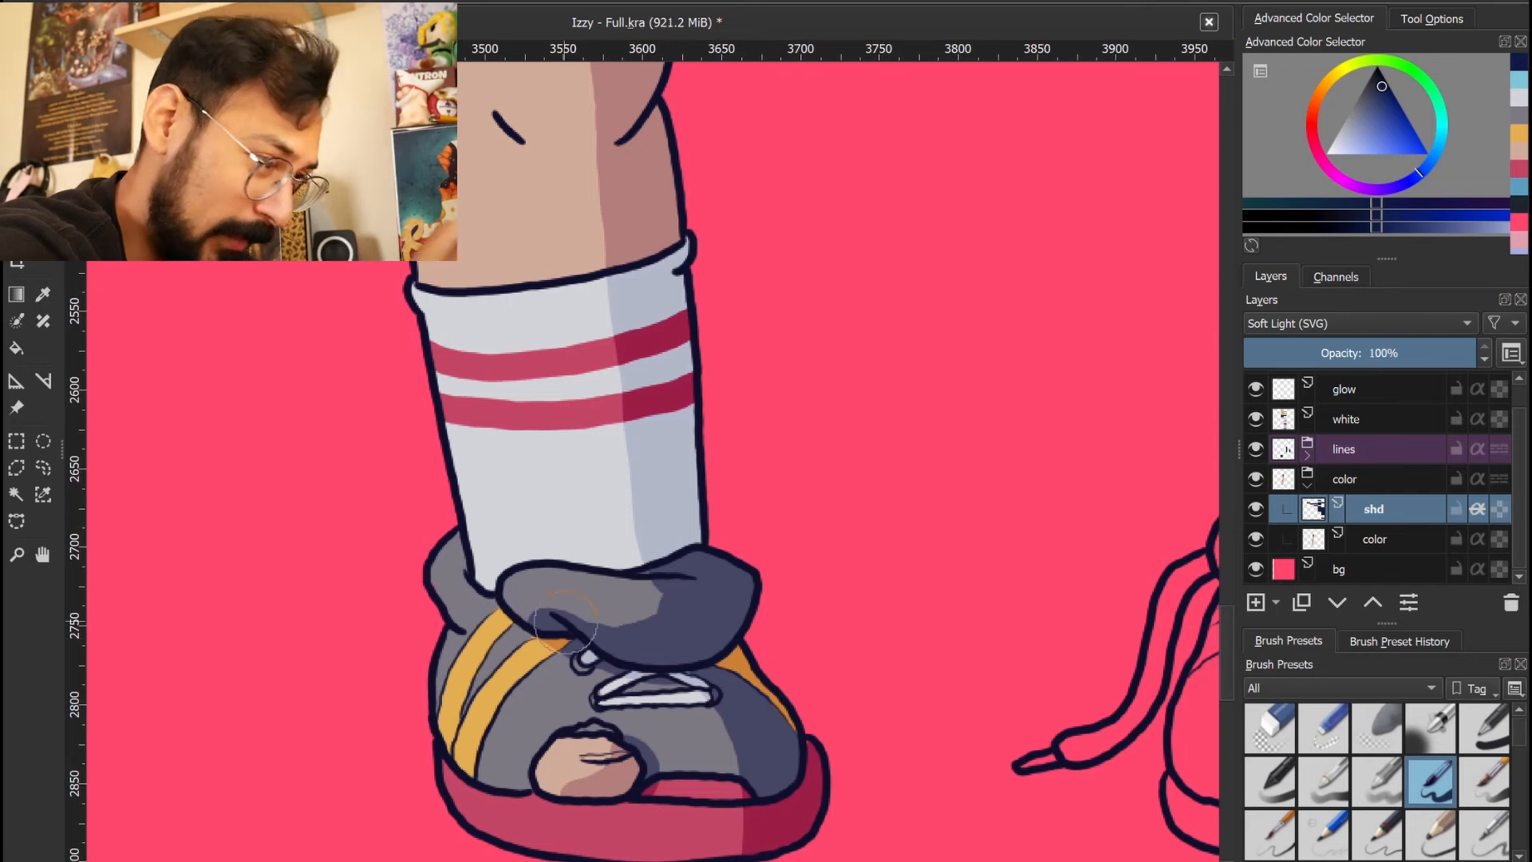
# Shade the underside of the shoe cuffs and the inner side of the left-hand shoe, starting up its sock
pyautogui.moveTo(763, 497); pyautogui.dragTo(996, 414)
pyautogui.moveTo(765, 548)
pyautogui.mouseDown()
pyautogui.moveTo(1167, 512)
pyautogui.moveTo(1235, 568)
pyautogui.mouseUp()
pyautogui.moveTo(542, 804)
pyautogui.mouseDown()
pyautogui.moveTo(572, 778)
pyautogui.moveTo(578, 690)
pyautogui.moveTo(591, 766)
pyautogui.moveTo(591, 674)
pyautogui.moveTo(630, 607)
pyautogui.moveTo(662, 424)
pyautogui.moveTo(638, 754)
pyautogui.moveTo(686, 722)
pyautogui.mouseUp()
pyautogui.moveTo(705, 585); pyautogui.dragTo(700, 806)
pyautogui.moveTo(423, 823)
pyautogui.mouseDown()
pyautogui.moveTo(632, 752)
pyautogui.moveTo(416, 814)
pyautogui.moveTo(476, 813)
pyautogui.mouseUp()
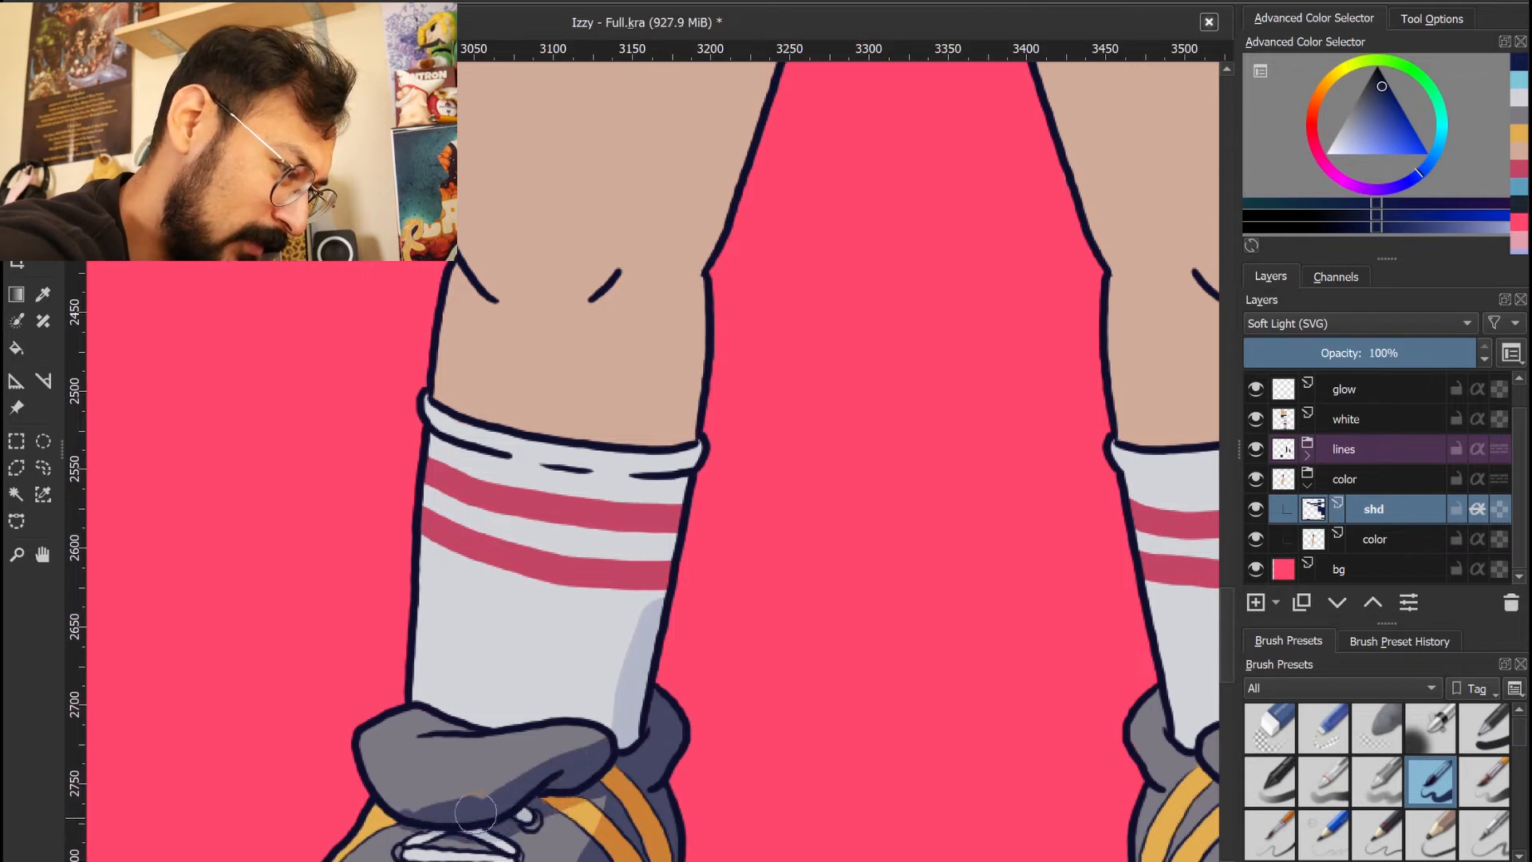
# Shade the inner side of the left-hand sock across both stripes and up the leg to the shorts hem
pyautogui.moveTo(608, 701); pyautogui.dragTo(670, 535)
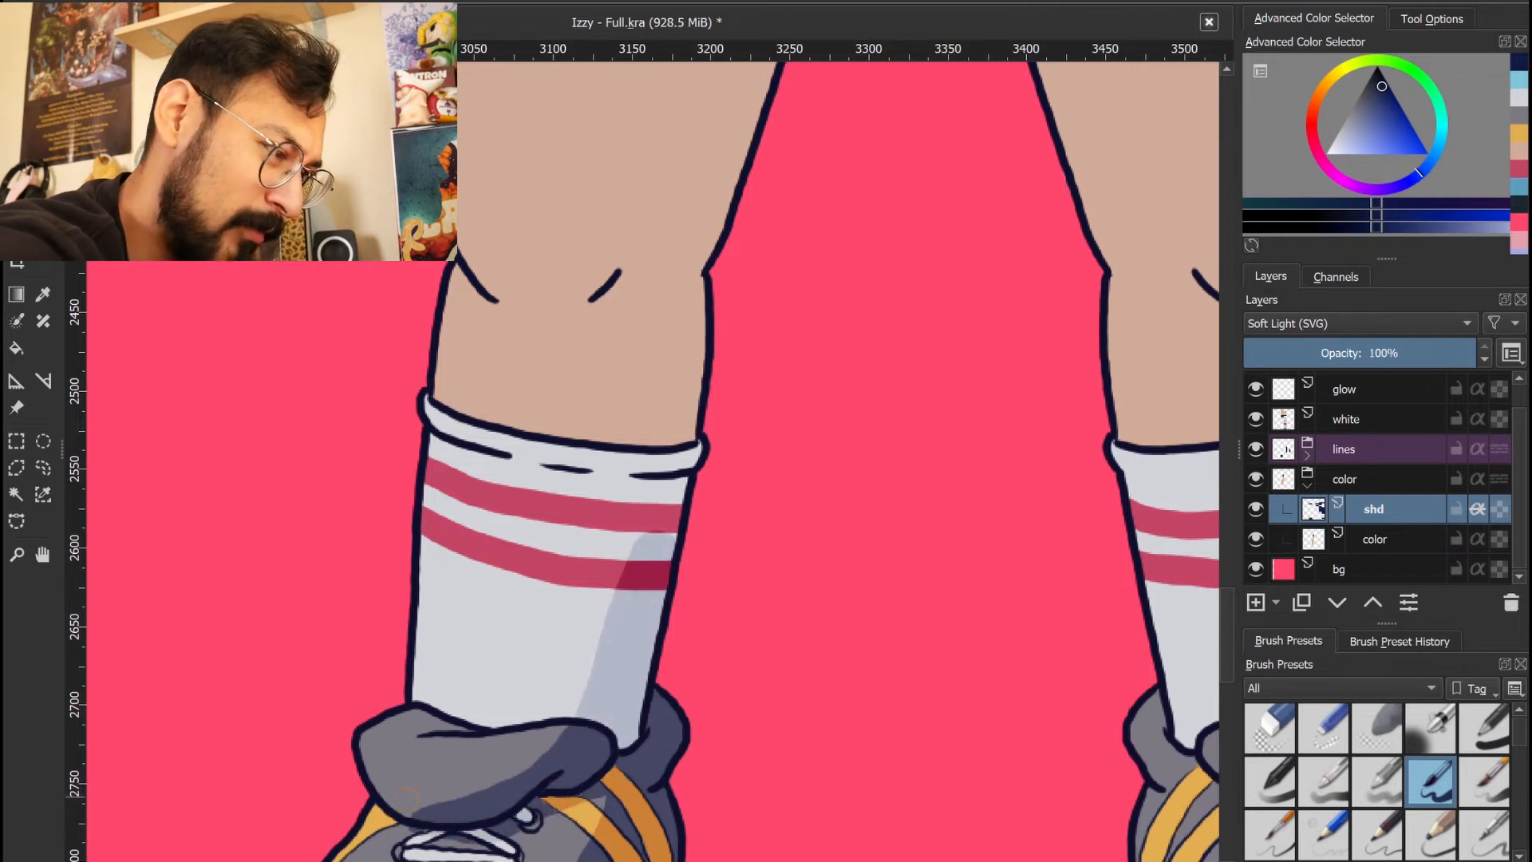
pyautogui.moveTo(614, 686)
pyautogui.mouseDown()
pyautogui.moveTo(659, 421)
pyautogui.moveTo(654, 646)
pyautogui.mouseUp()
pyautogui.moveTo(782, 331); pyautogui.dragTo(694, 729)
pyautogui.moveTo(568, 852)
pyautogui.mouseDown()
pyautogui.moveTo(579, 720)
pyautogui.moveTo(678, 435)
pyautogui.moveTo(634, 498)
pyautogui.moveTo(546, 758)
pyautogui.moveTo(542, 854)
pyautogui.mouseUp()
pyautogui.moveTo(622, 814); pyautogui.dragTo(663, 600)
pyautogui.moveTo(592, 731); pyautogui.dragTo(597, 624)
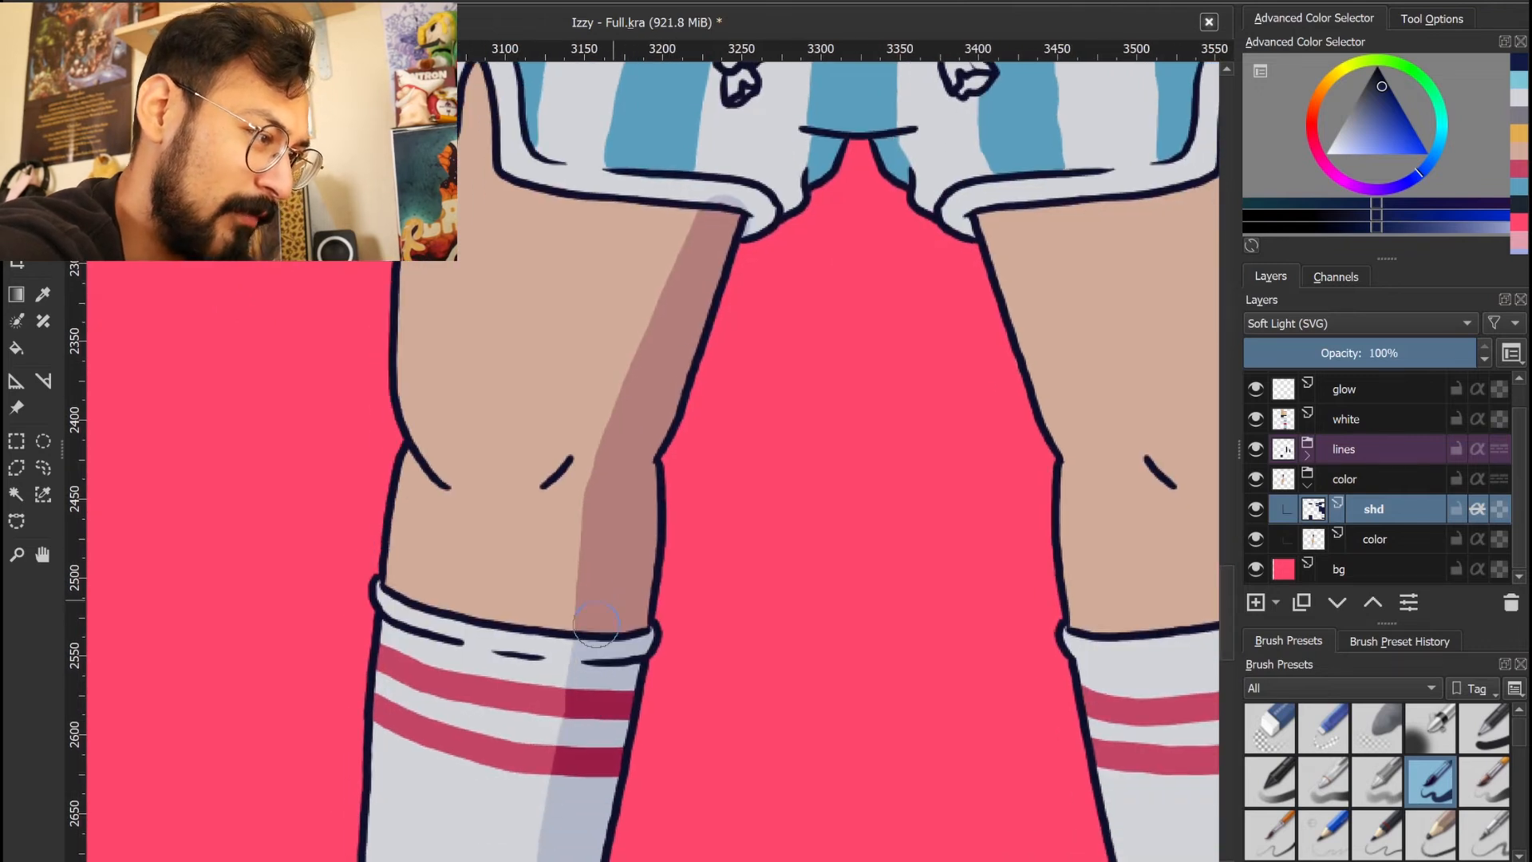
# Shade the inner corner of the left-hand shorts hem and the inner side of the left-hand arm
pyautogui.moveTo(728, 286)
pyautogui.mouseDown()
pyautogui.moveTo(694, 584)
pyautogui.moveTo(666, 494)
pyautogui.mouseUp()
pyautogui.moveTo(575, 722)
pyautogui.mouseDown()
pyautogui.moveTo(648, 517)
pyautogui.moveTo(673, 495)
pyautogui.moveTo(721, 522)
pyautogui.moveTo(710, 564)
pyautogui.moveTo(729, 524)
pyautogui.mouseUp()
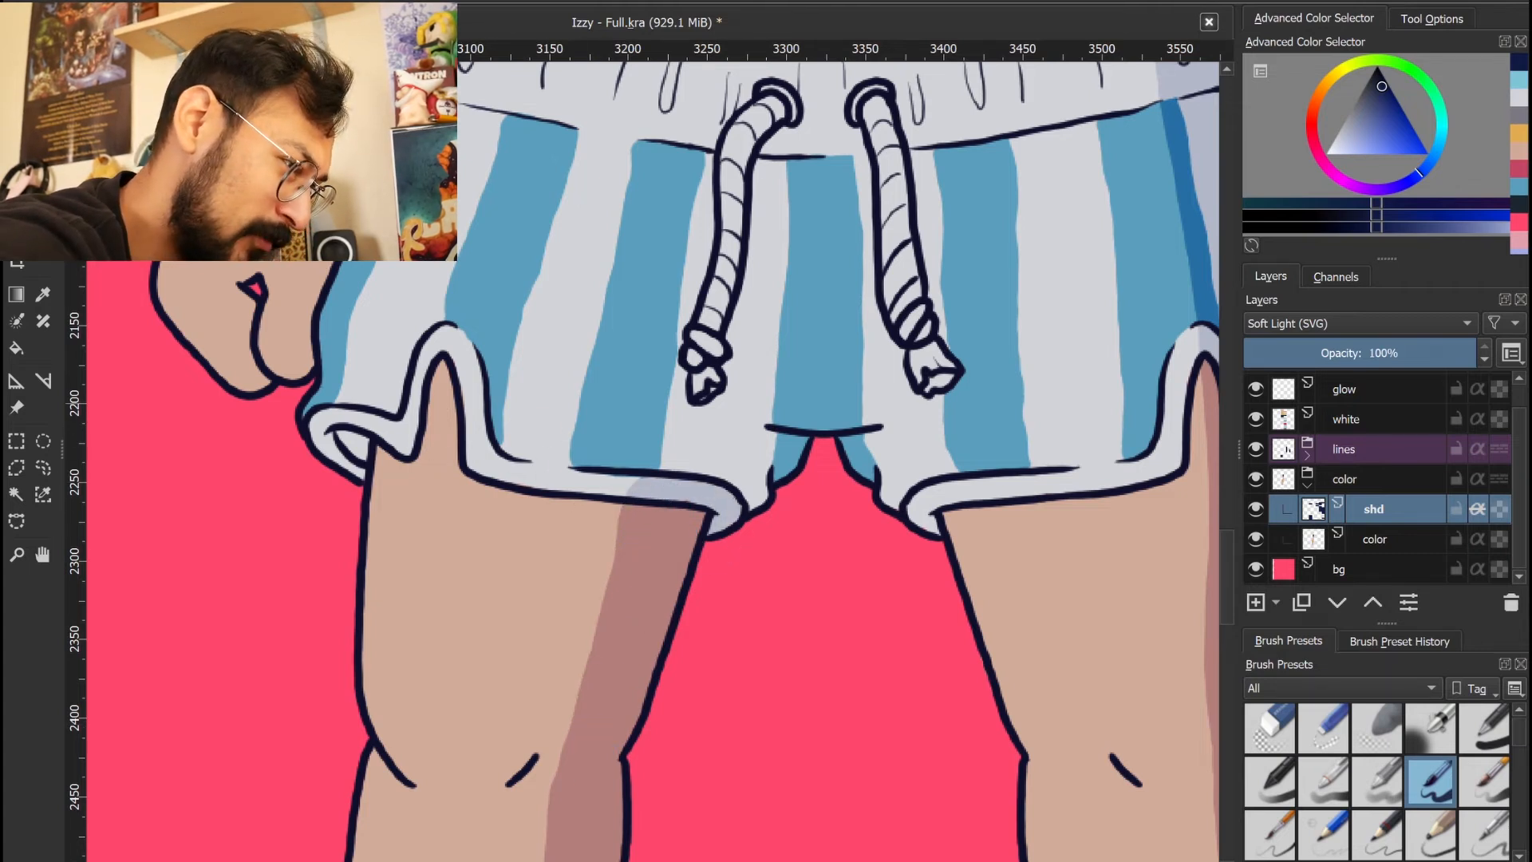
pyautogui.moveTo(340, 438)
pyautogui.mouseDown()
pyautogui.moveTo(406, 464)
pyautogui.moveTo(445, 363)
pyautogui.mouseUp()
pyautogui.moveTo(734, 495)
pyautogui.mouseDown()
pyautogui.moveTo(667, 483)
pyautogui.moveTo(746, 456)
pyautogui.moveTo(766, 477)
pyautogui.mouseUp()
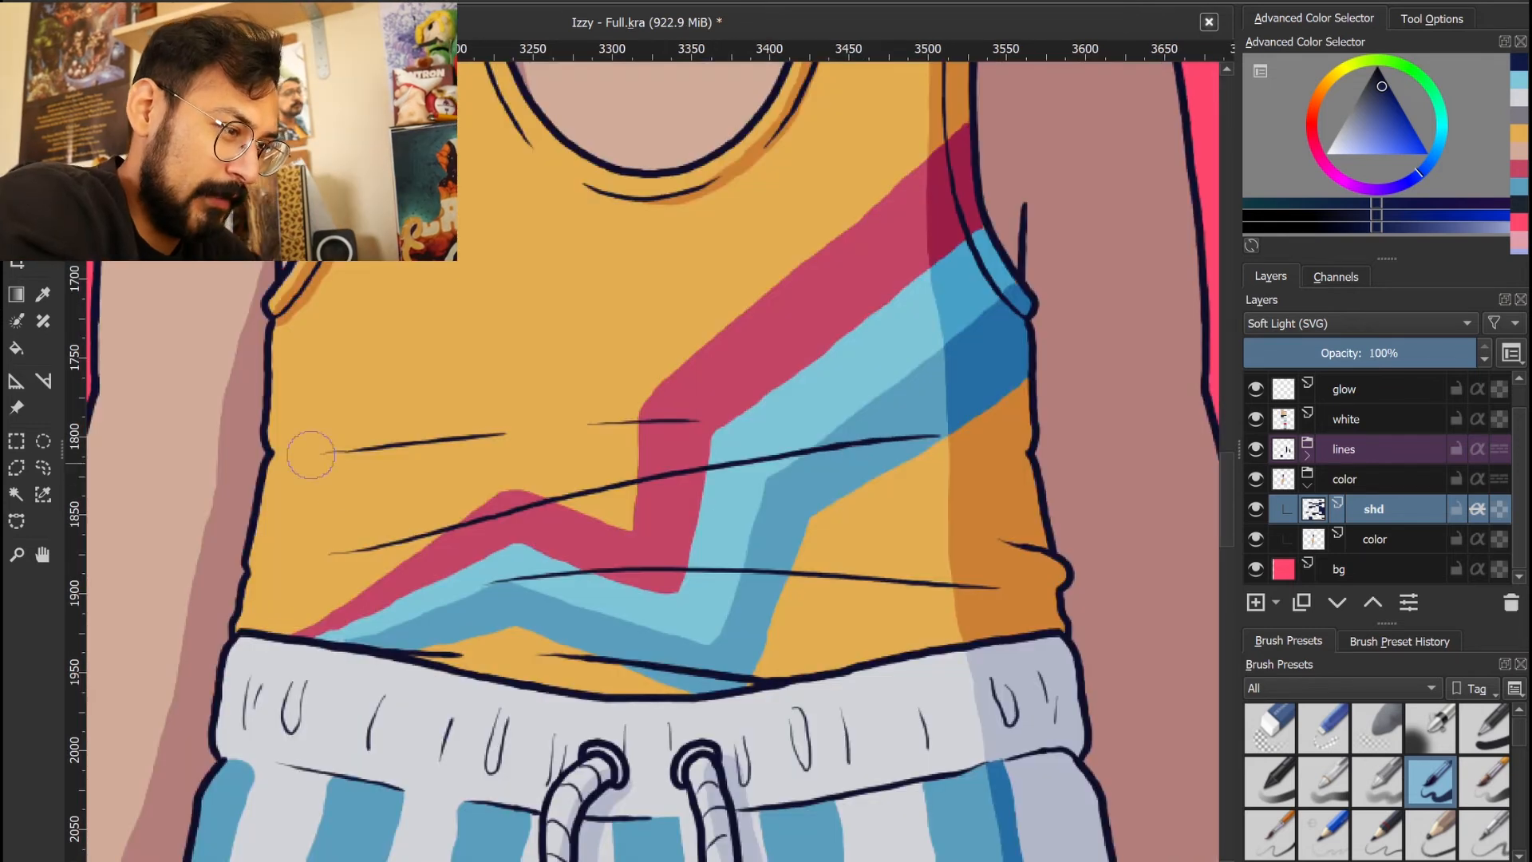
# Paint shadows along the upper fold lines across the tank top's belly, trimming their edges with the eraser
pyautogui.moveTo(311, 453); pyautogui.dragTo(814, 403)
pyautogui.press('e')
pyautogui.moveTo(552, 471); pyautogui.dragTo(834, 395)
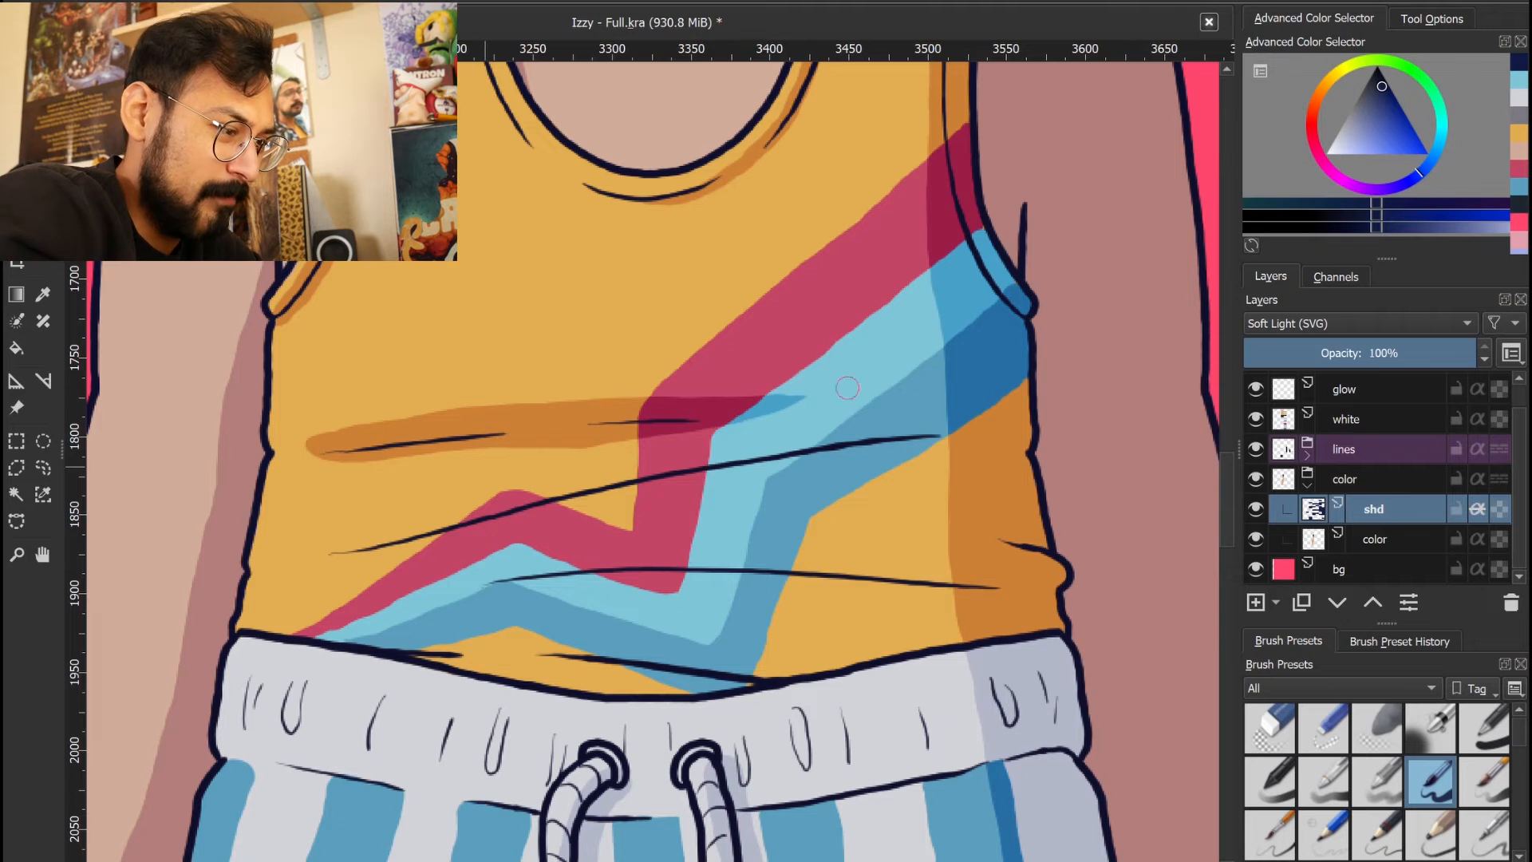
pyautogui.moveTo(342, 547)
pyautogui.mouseDown()
pyautogui.moveTo(568, 448)
pyautogui.moveTo(548, 445)
pyautogui.moveTo(371, 536)
pyautogui.moveTo(659, 457)
pyautogui.moveTo(861, 427)
pyautogui.moveTo(756, 418)
pyautogui.moveTo(794, 414)
pyautogui.mouseUp()
pyautogui.moveTo(295, 446)
pyautogui.mouseDown()
pyautogui.moveTo(539, 393)
pyautogui.moveTo(877, 403)
pyautogui.moveTo(905, 424)
pyautogui.mouseUp()
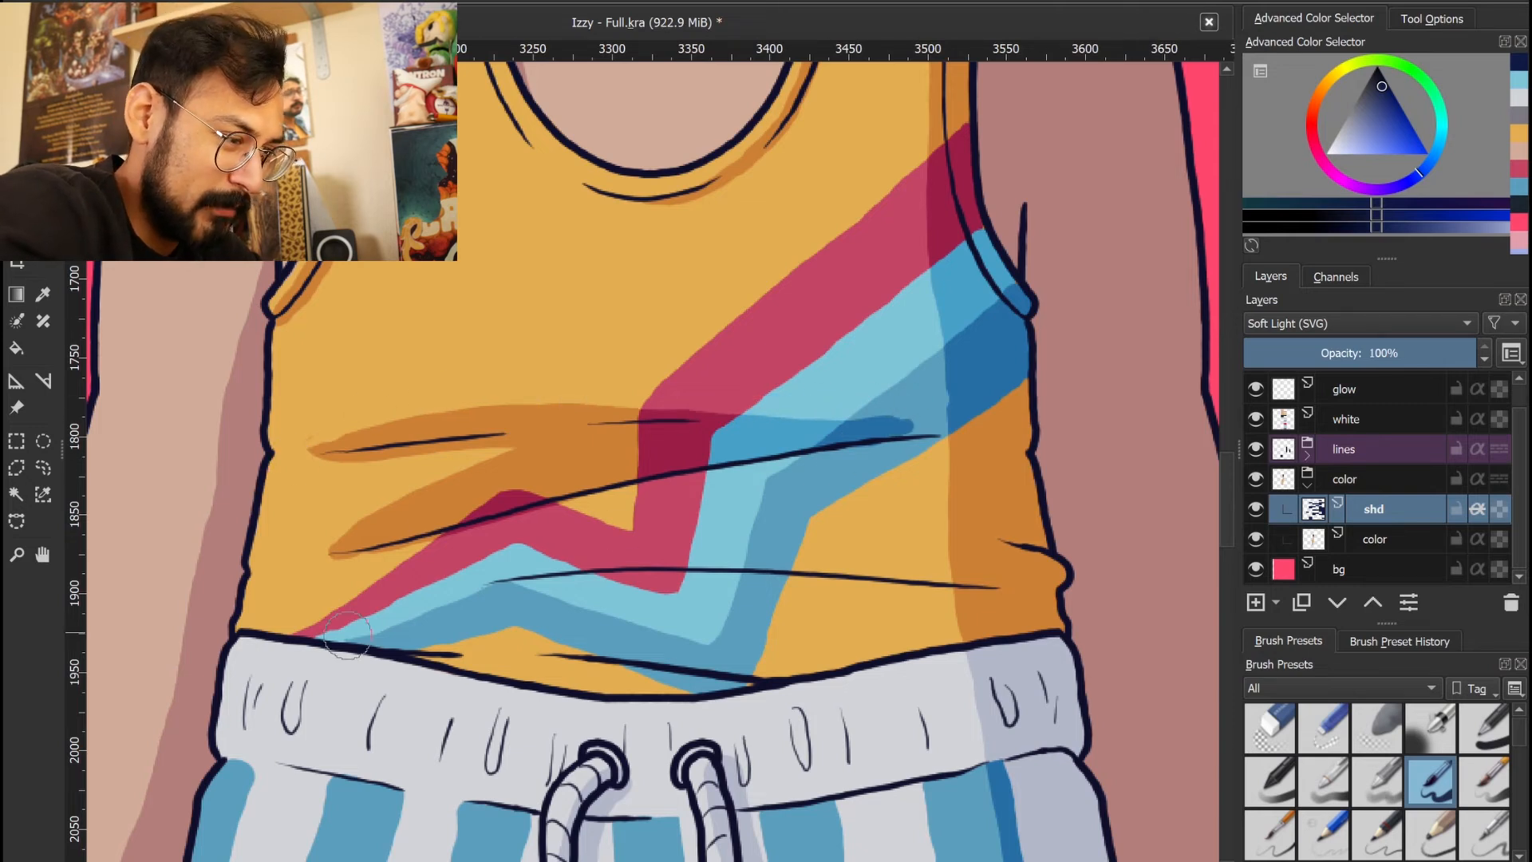
# Shade the tank top's lower folds above the shorts waistband, from the stripes' lower end across to the side shadow
pyautogui.moveTo(322, 608)
pyautogui.mouseDown()
pyautogui.moveTo(738, 573)
pyautogui.moveTo(987, 568)
pyautogui.mouseUp()
pyautogui.moveTo(674, 572); pyautogui.dragTo(941, 531)
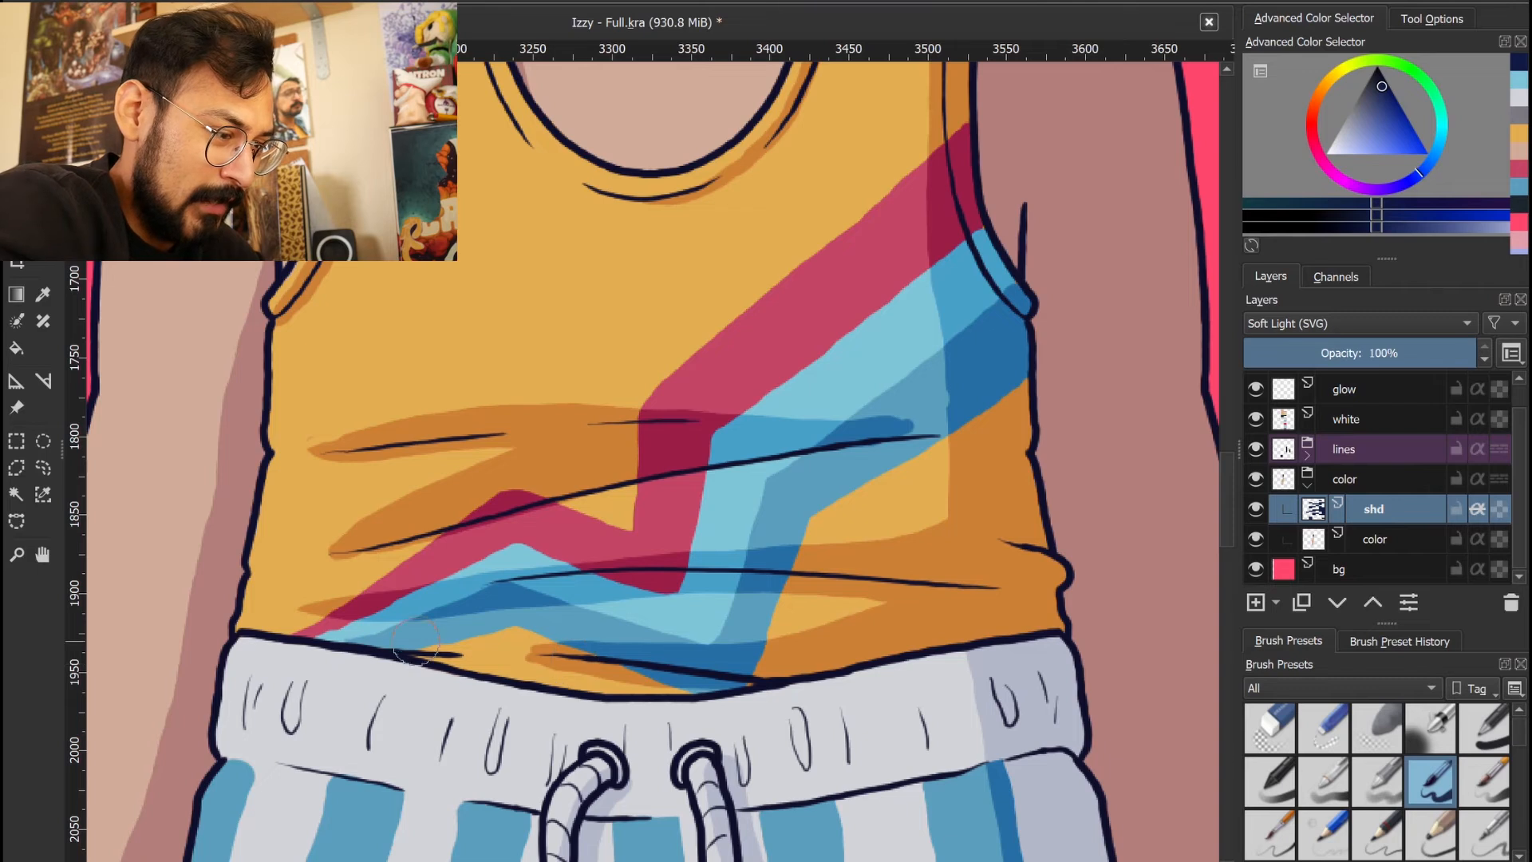
pyautogui.moveTo(415, 644)
pyautogui.mouseDown()
pyautogui.moveTo(572, 672)
pyautogui.moveTo(629, 669)
pyautogui.moveTo(562, 652)
pyautogui.moveTo(716, 674)
pyautogui.moveTo(792, 659)
pyautogui.mouseUp()
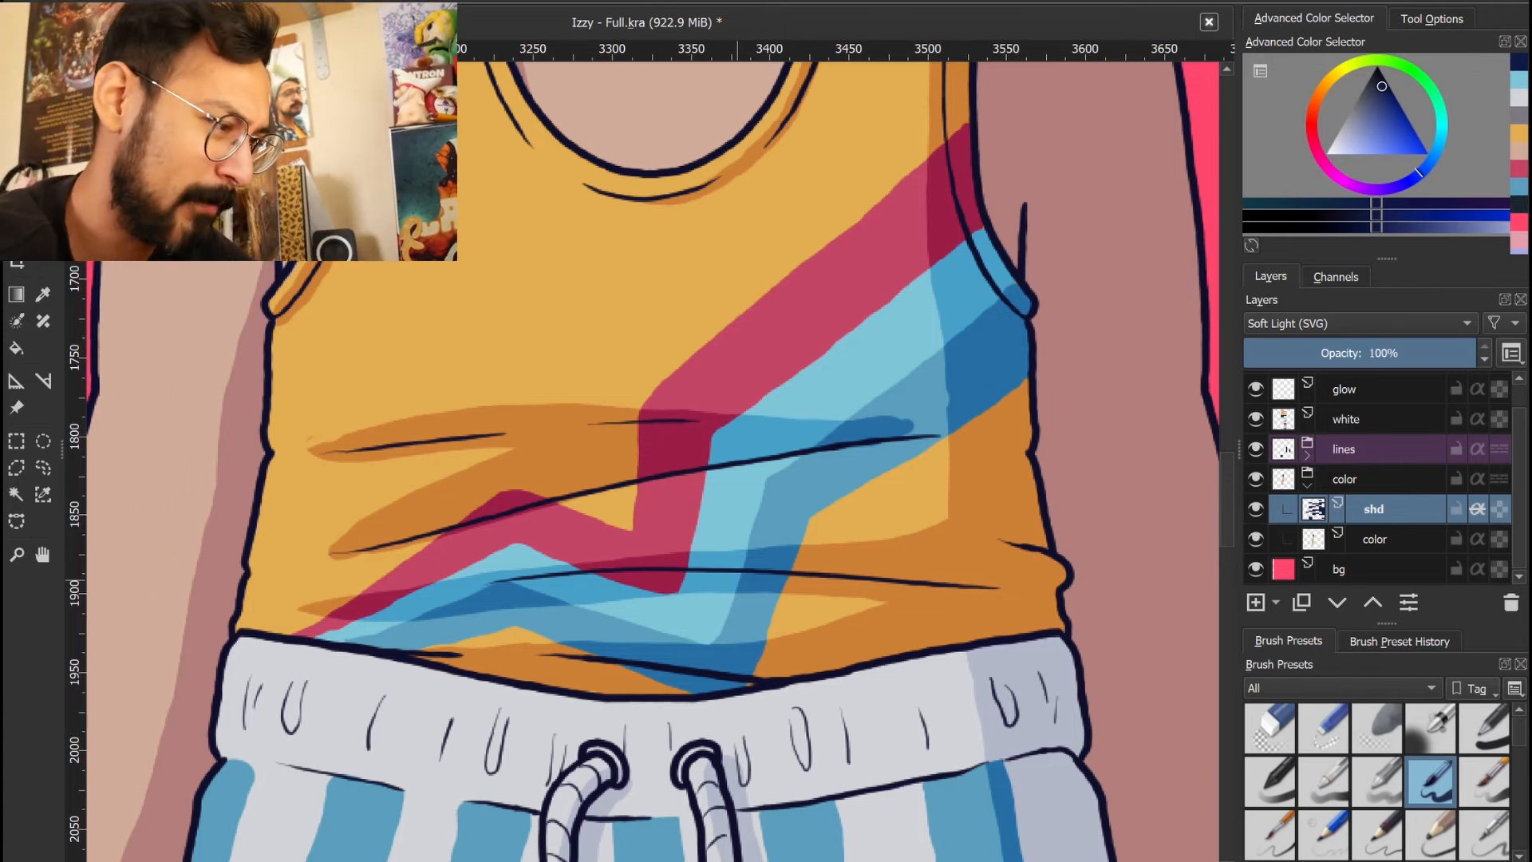
# Join the fold shadows to the tank top's side shadow, filling the gaps across the blue stripes and rounding the corner below them
pyautogui.moveTo(649, 417)
pyautogui.mouseDown()
pyautogui.moveTo(769, 694)
pyautogui.moveTo(763, 672)
pyautogui.moveTo(1057, 476)
pyautogui.mouseUp()
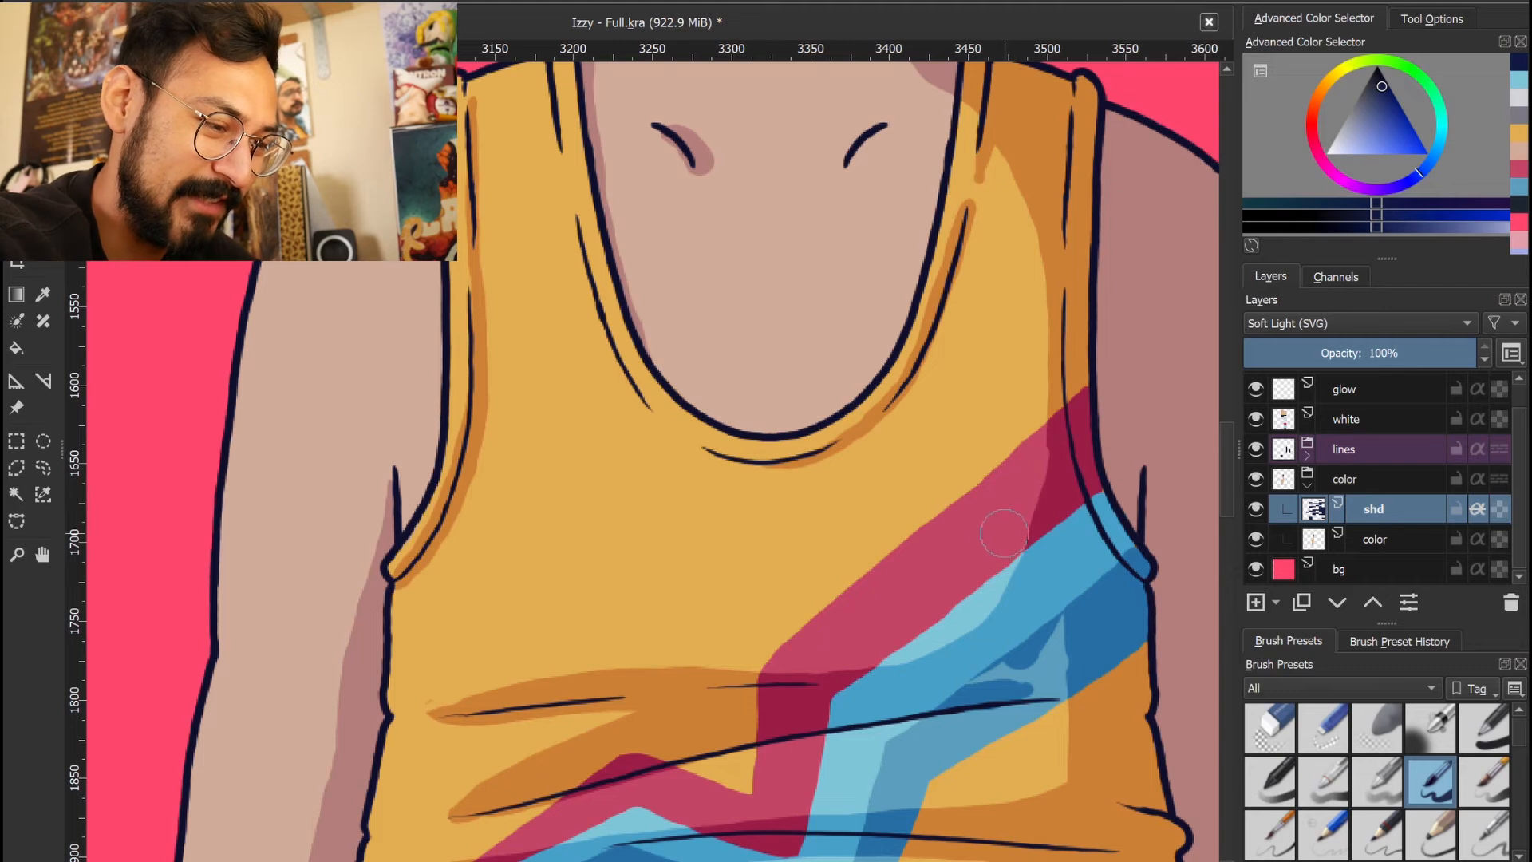
pyautogui.moveTo(951, 684); pyautogui.dragTo(1053, 631)
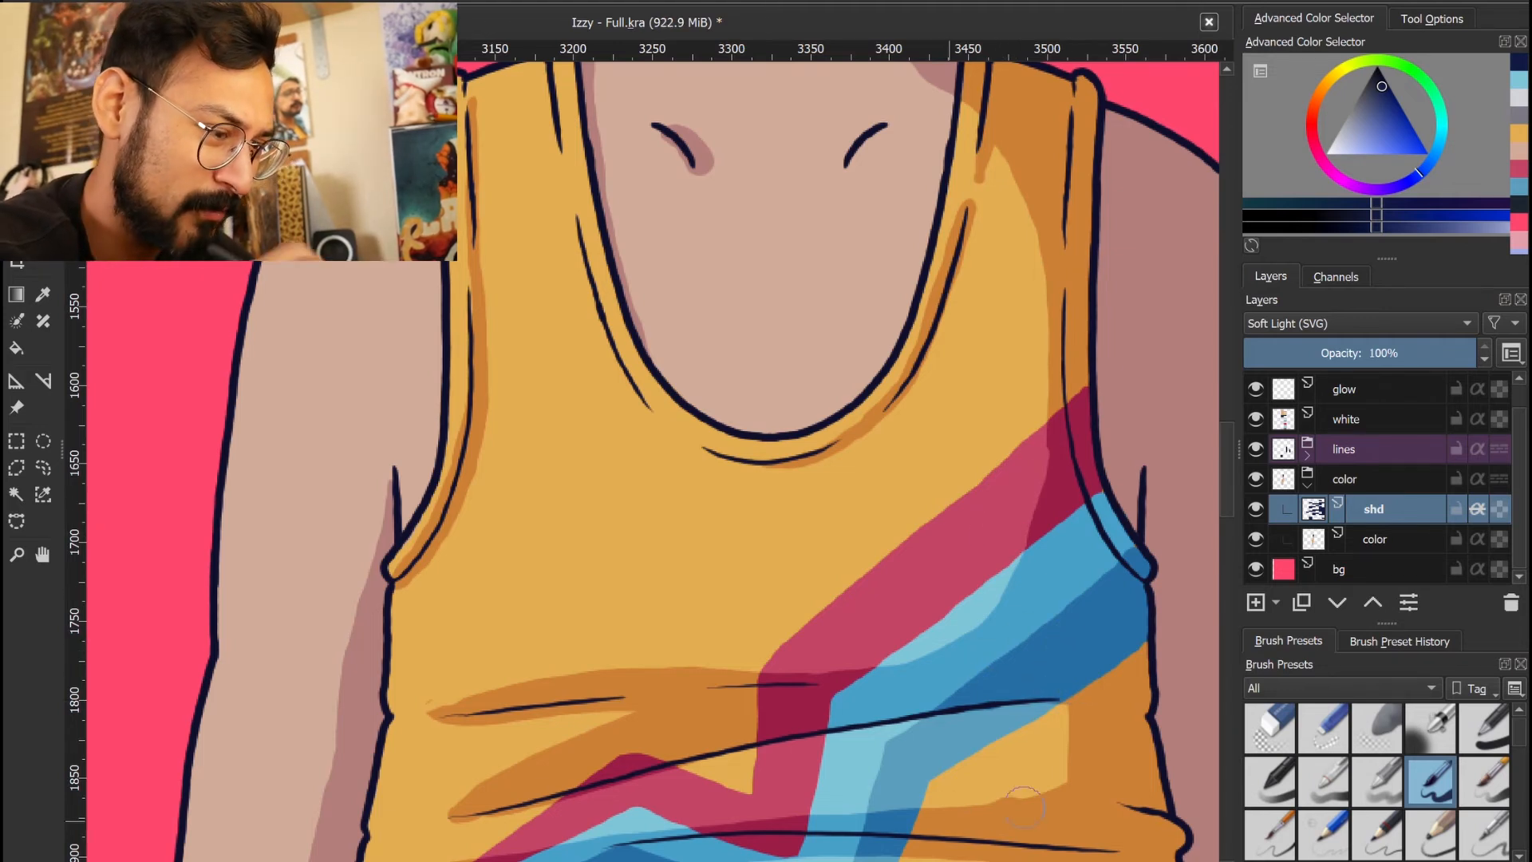
pyautogui.moveTo(1015, 810)
pyautogui.mouseDown()
pyautogui.moveTo(1065, 763)
pyautogui.moveTo(1067, 698)
pyautogui.mouseUp()
# Compare the whole front view with and without the shd layer by toggling its visibility
pyautogui.scroll(-1, 1034, 648)
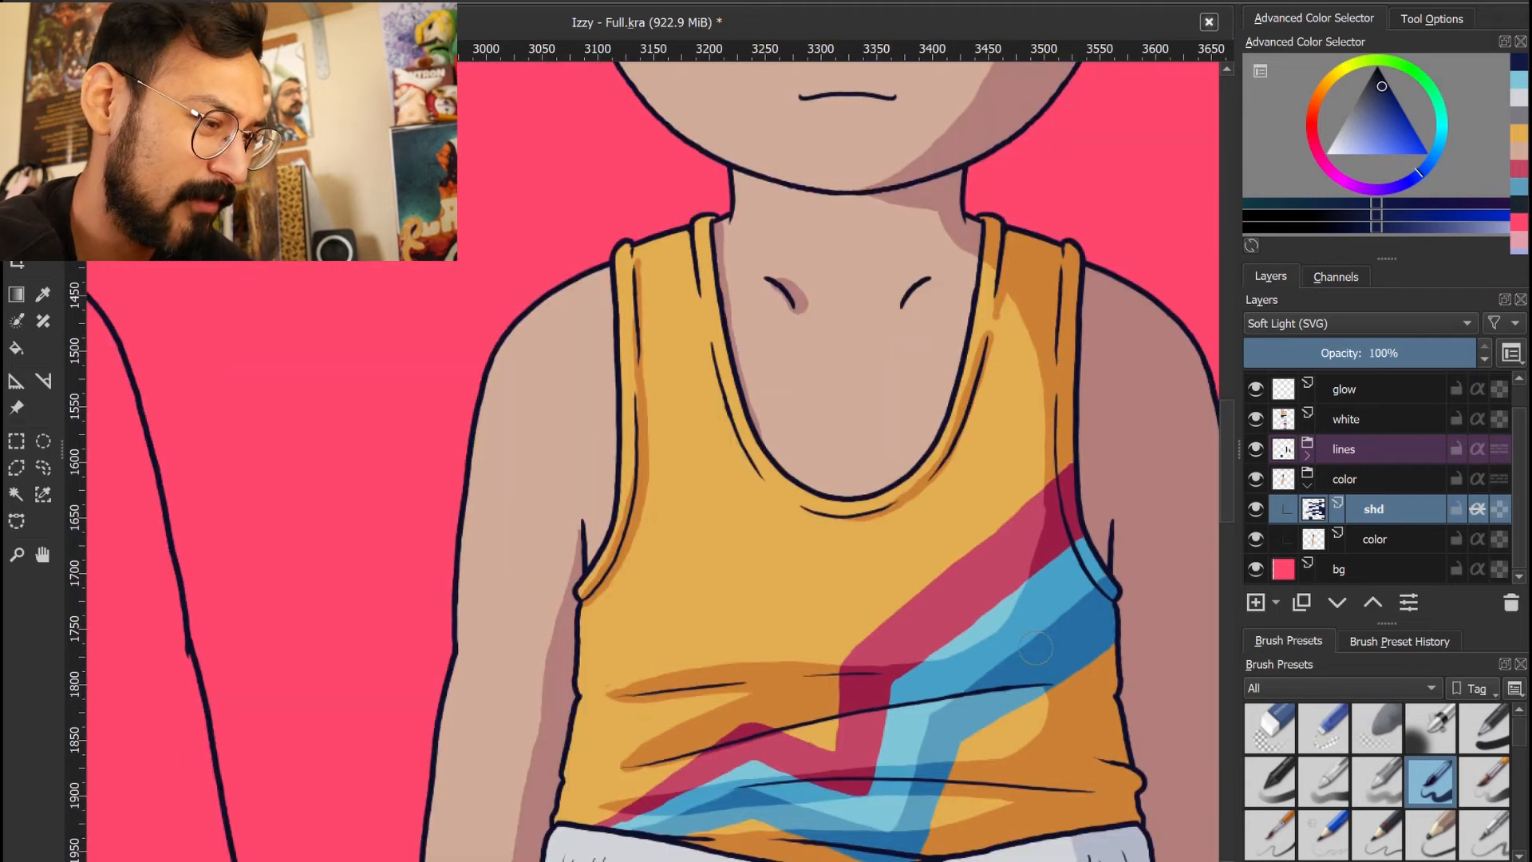
pyautogui.scroll(-3, 1036, 648)
pyautogui.moveTo(1087, 664); pyautogui.dragTo(908, 495)
pyautogui.moveTo(962, 662); pyautogui.dragTo(885, 569)
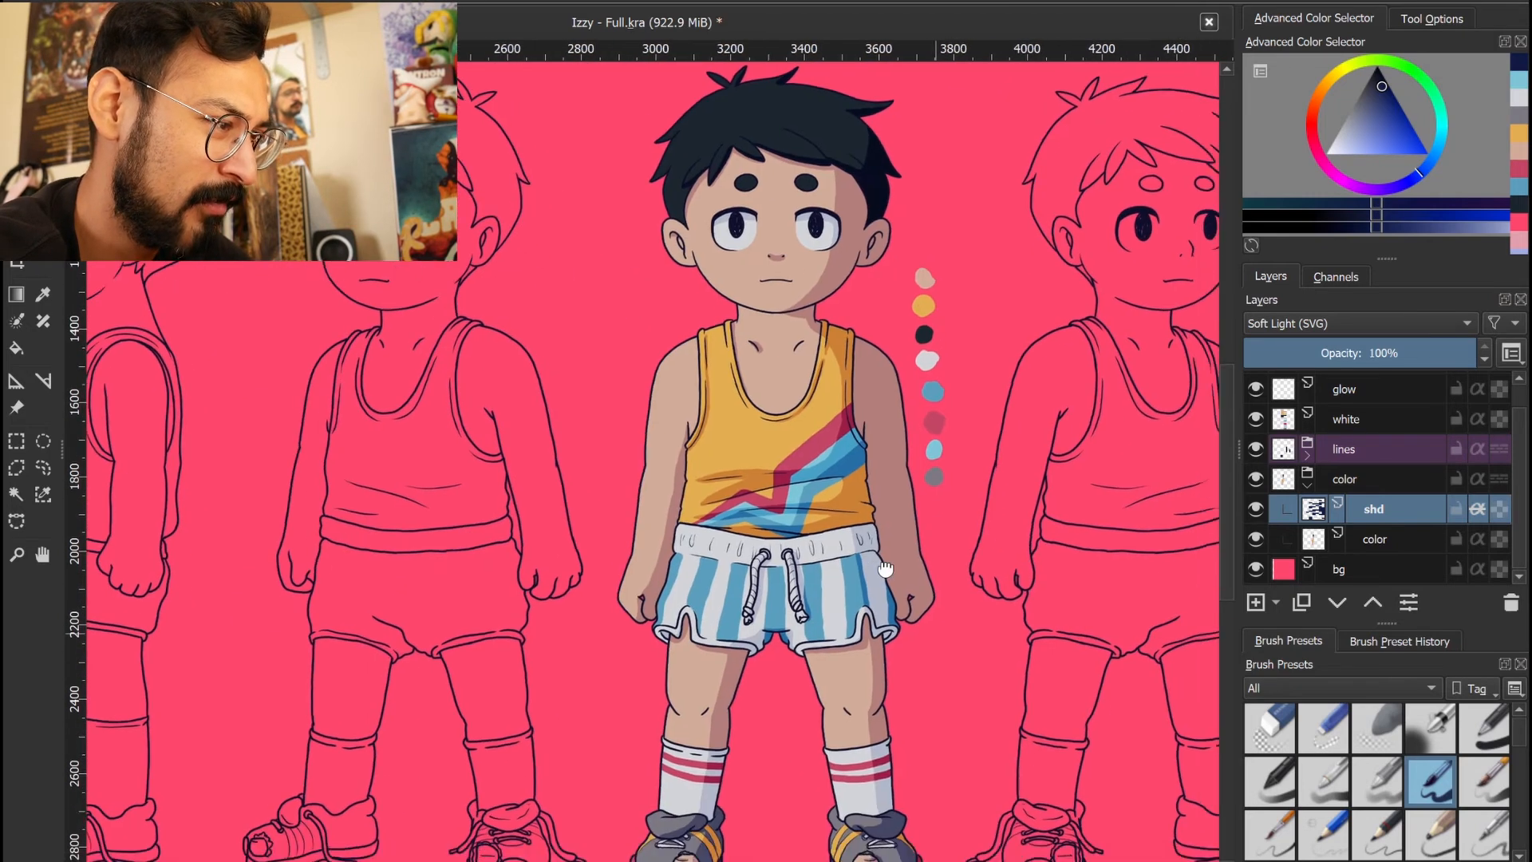
pyautogui.scroll(-1, 886, 569)
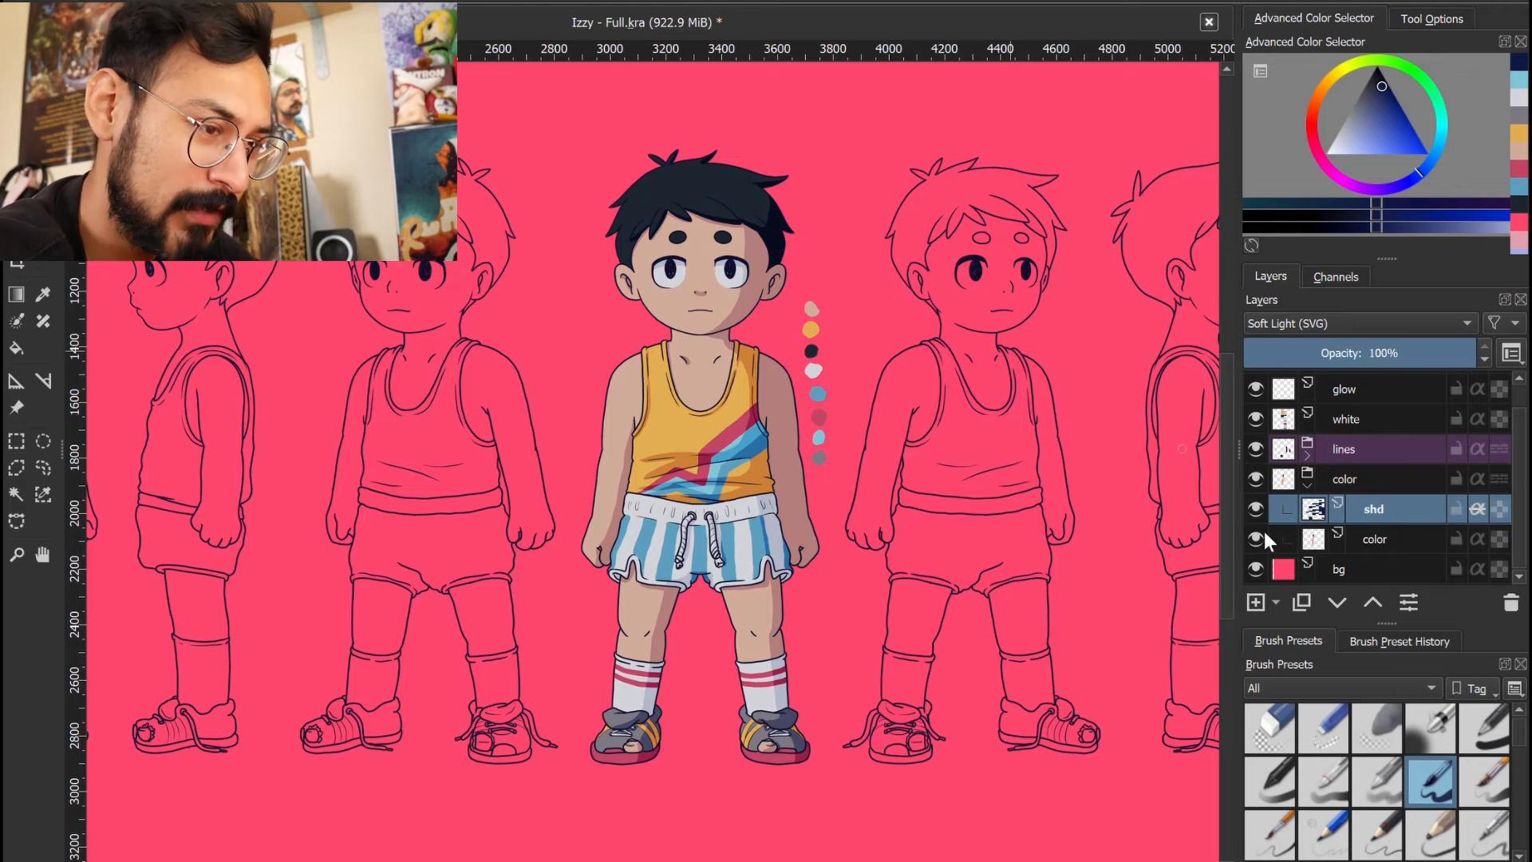
pyautogui.click(1256, 508)
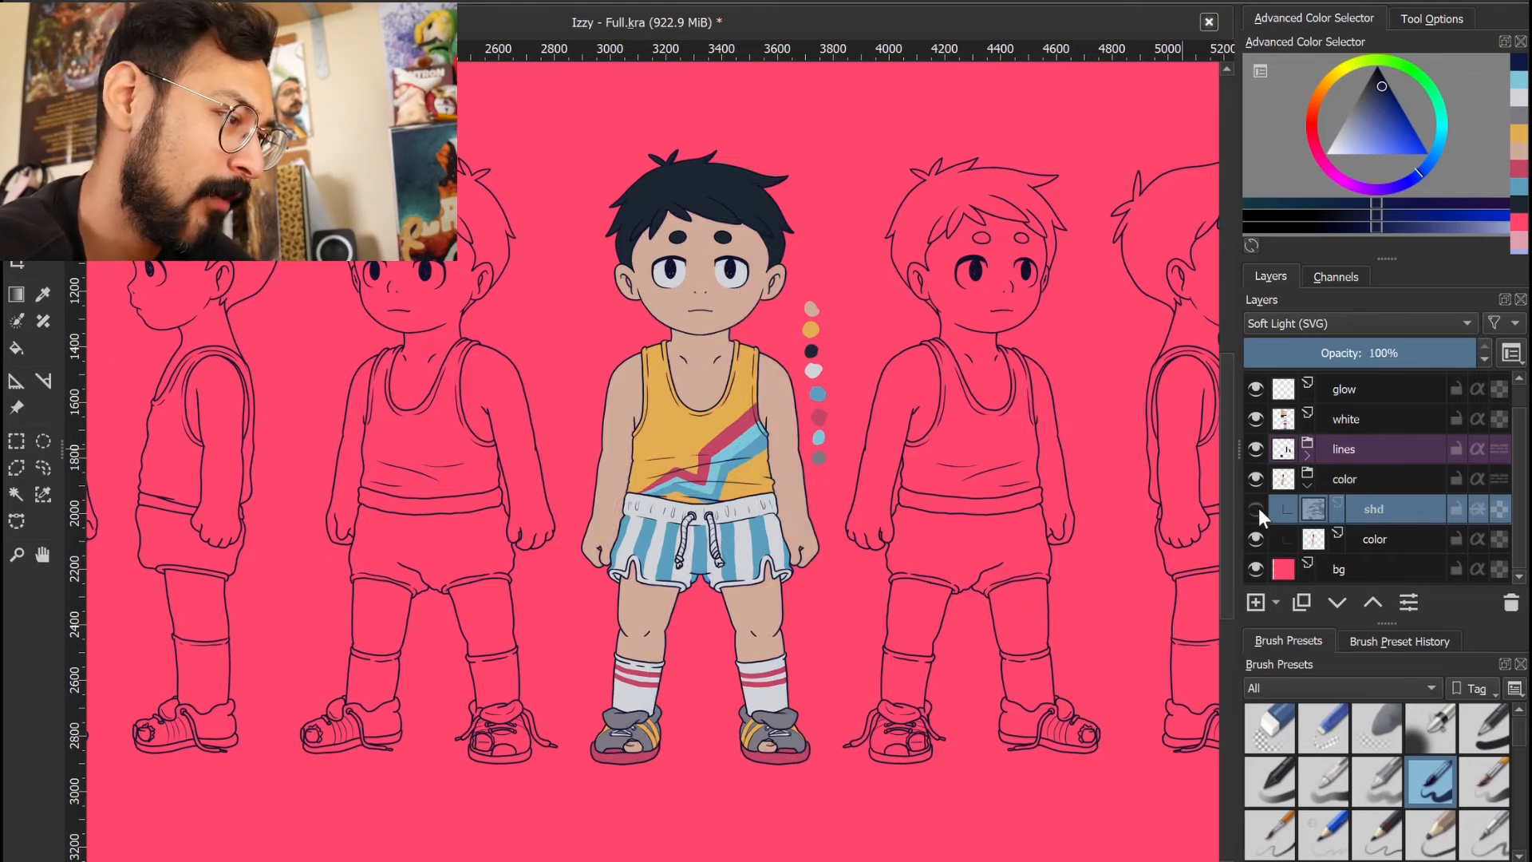
pyautogui.click(1256, 508)
pyautogui.click(1255, 509)
pyautogui.click(1256, 508)
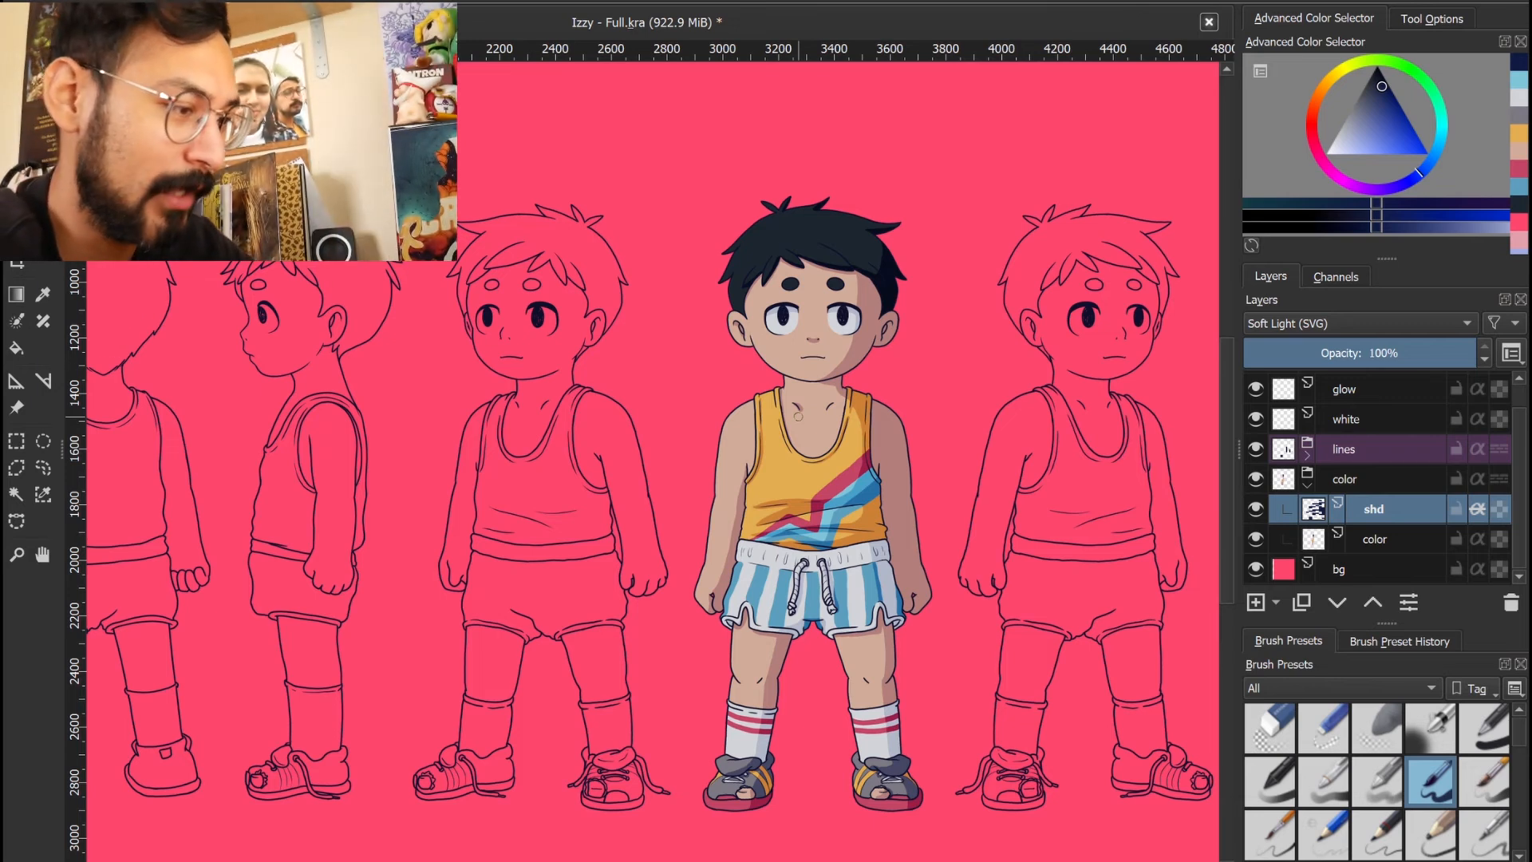
# Pick white as the brush colour, make the white layer above the lines active, and collapse the color group
pyautogui.moveTo(894, 452); pyautogui.dragTo(862, 503)
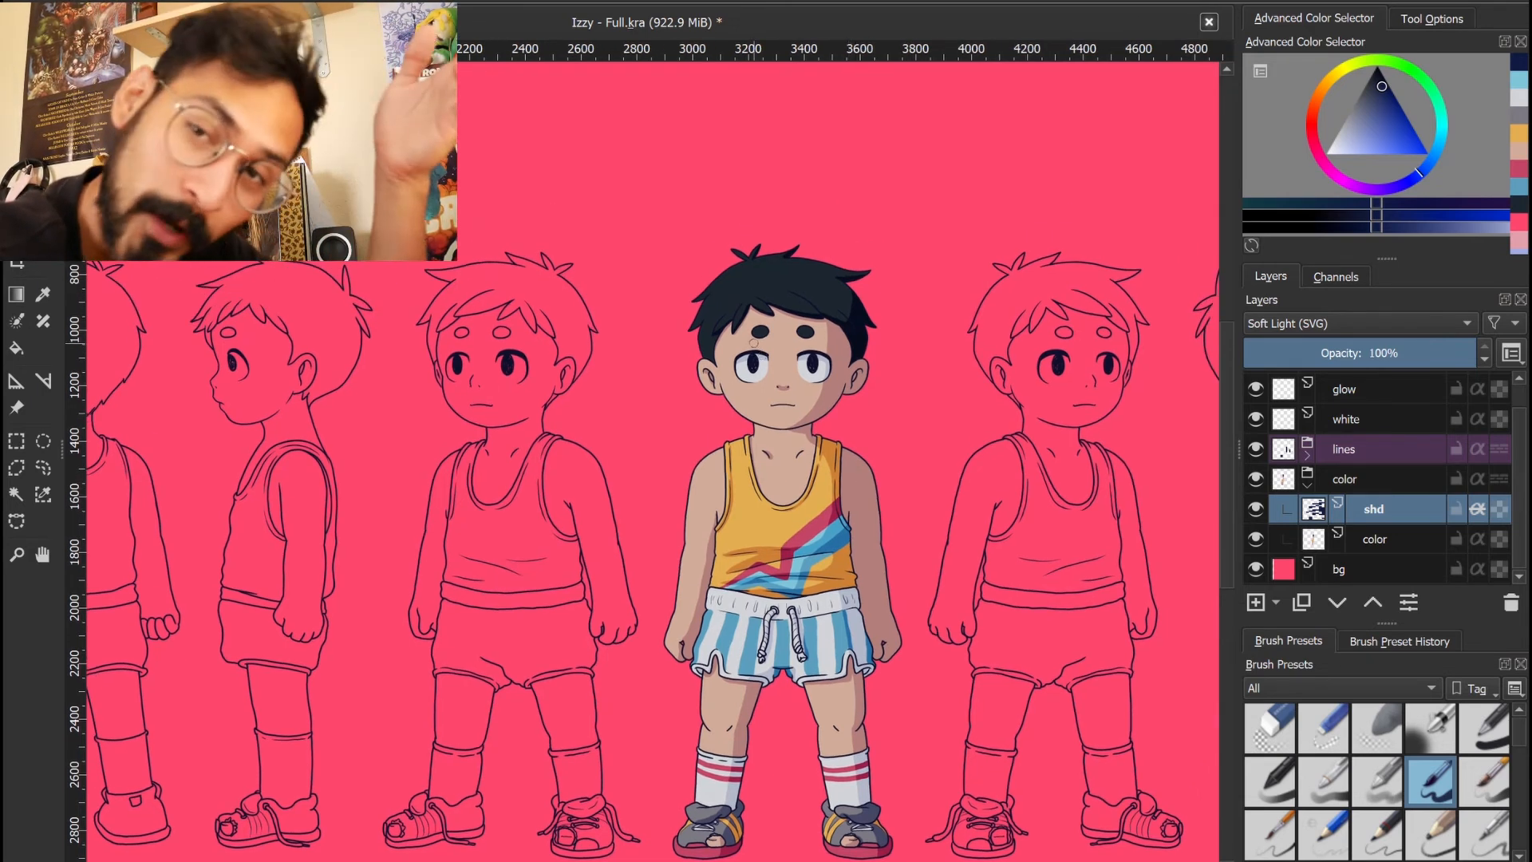
pyautogui.scroll(4, 753, 343)
pyautogui.moveTo(946, 474); pyautogui.dragTo(854, 483)
pyautogui.click(1324, 152)
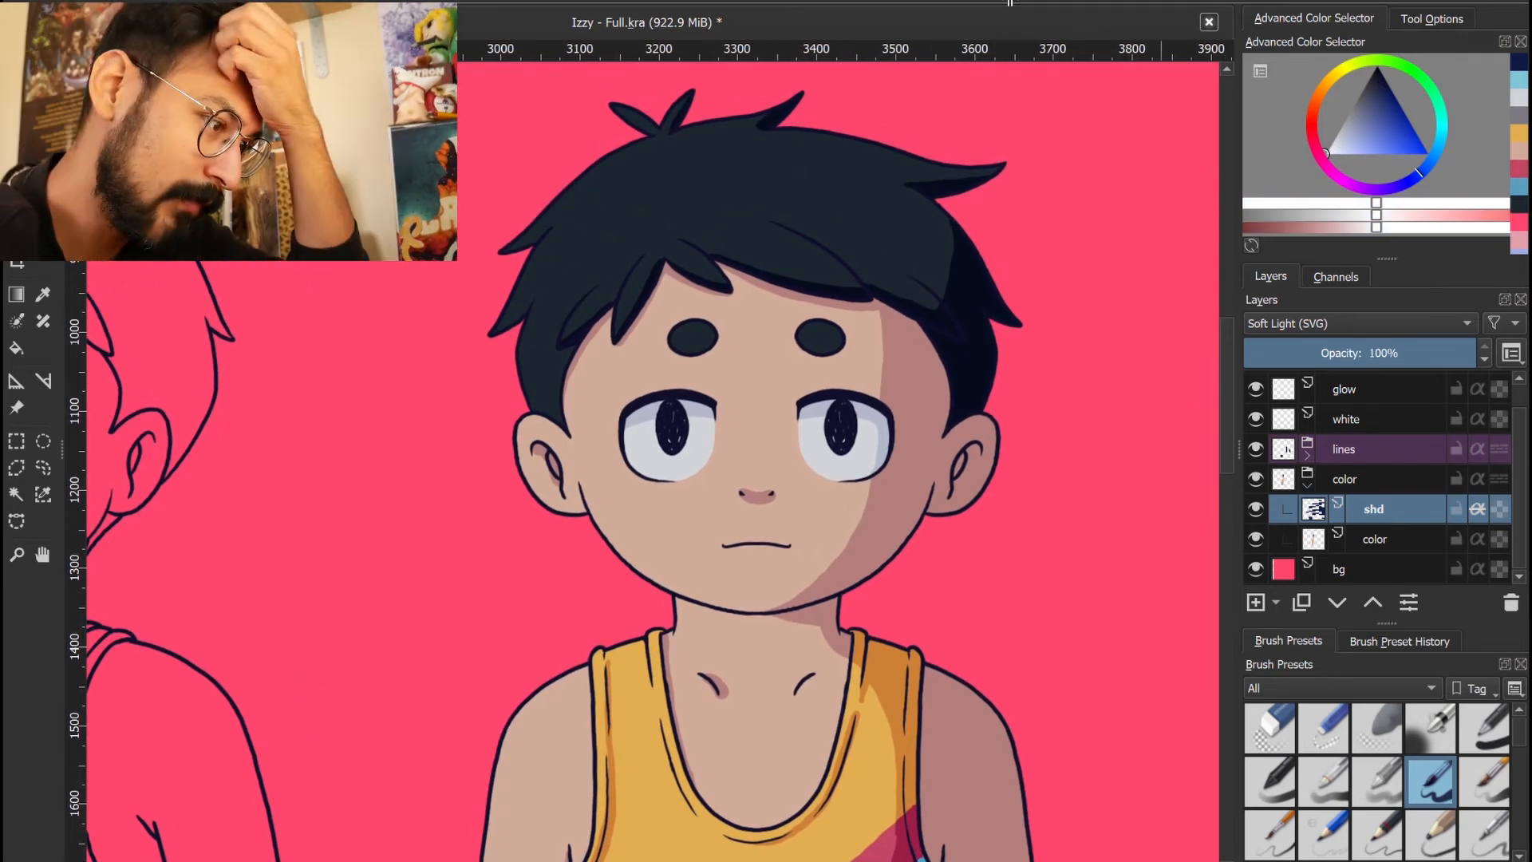
pyautogui.click(1249, 602)
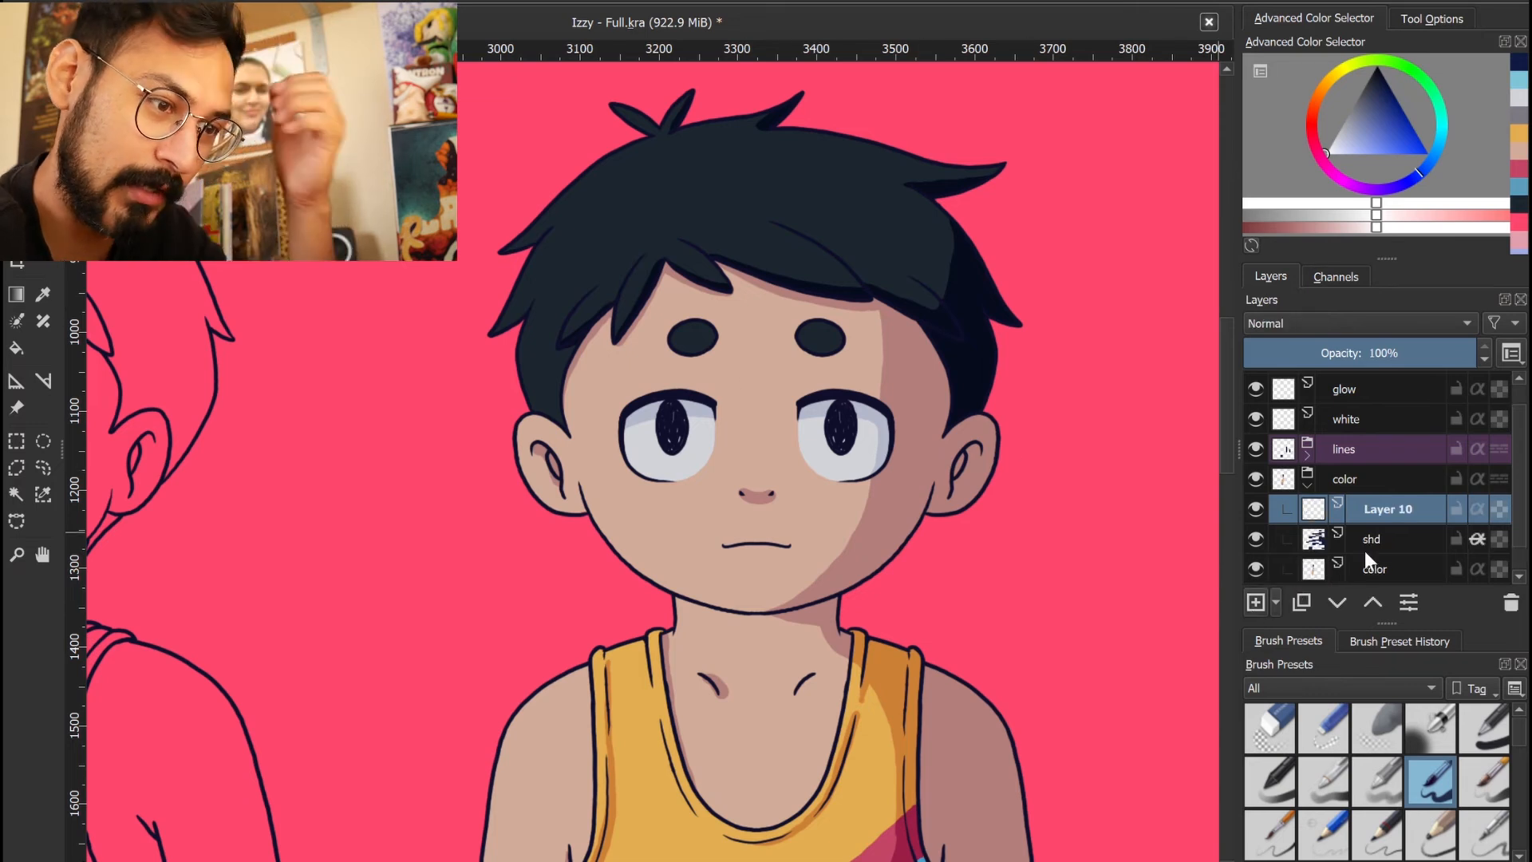
pyautogui.click(1361, 419)
pyautogui.click(1309, 487)
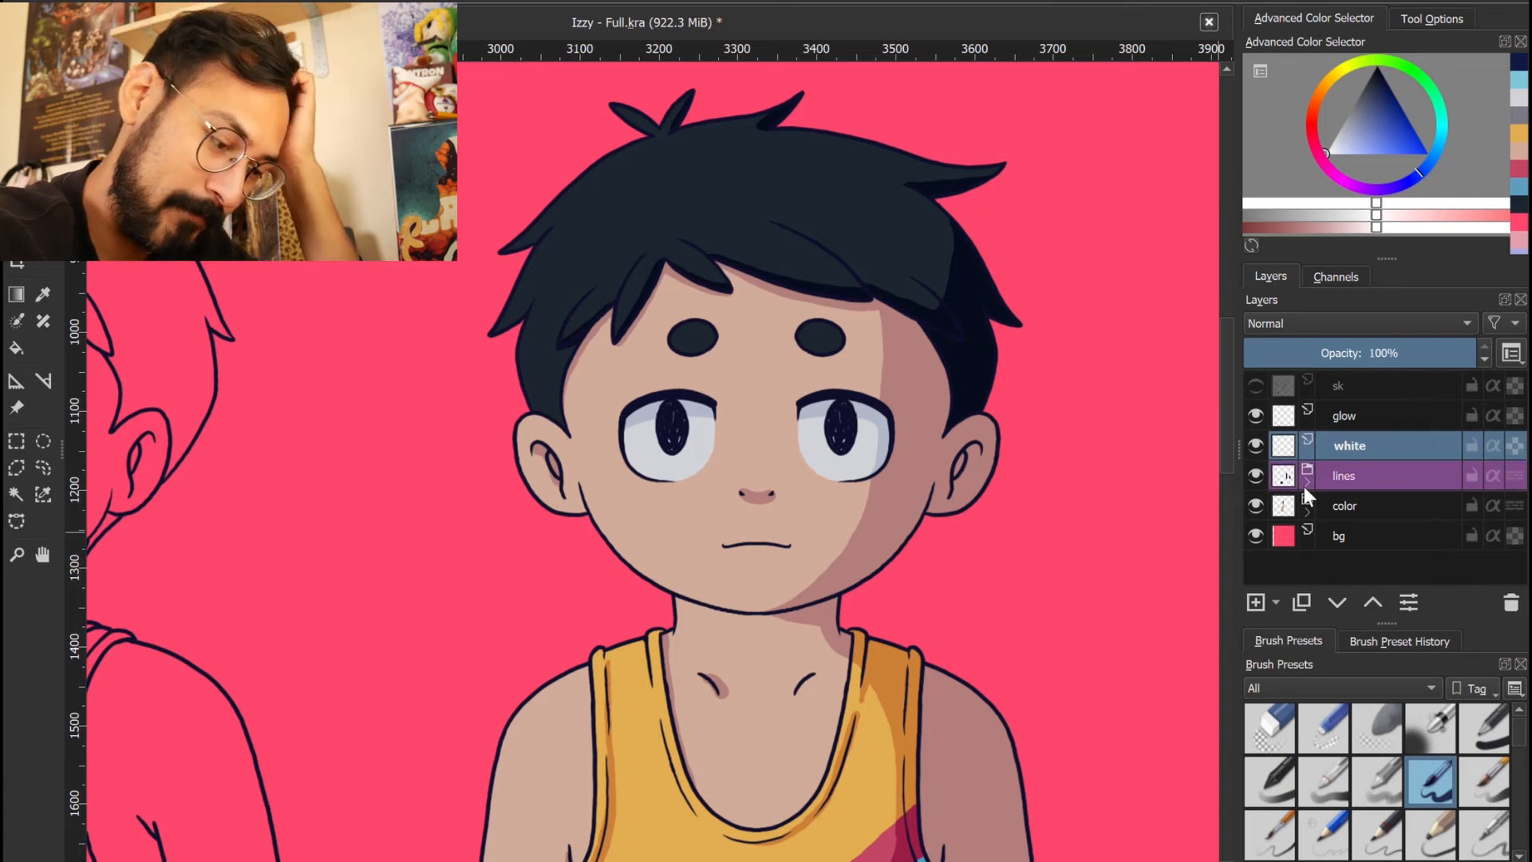
# Paint a short white highlight over the left edge of the pupil in each of the front view's eyes
pyautogui.scroll(1, 796, 517)
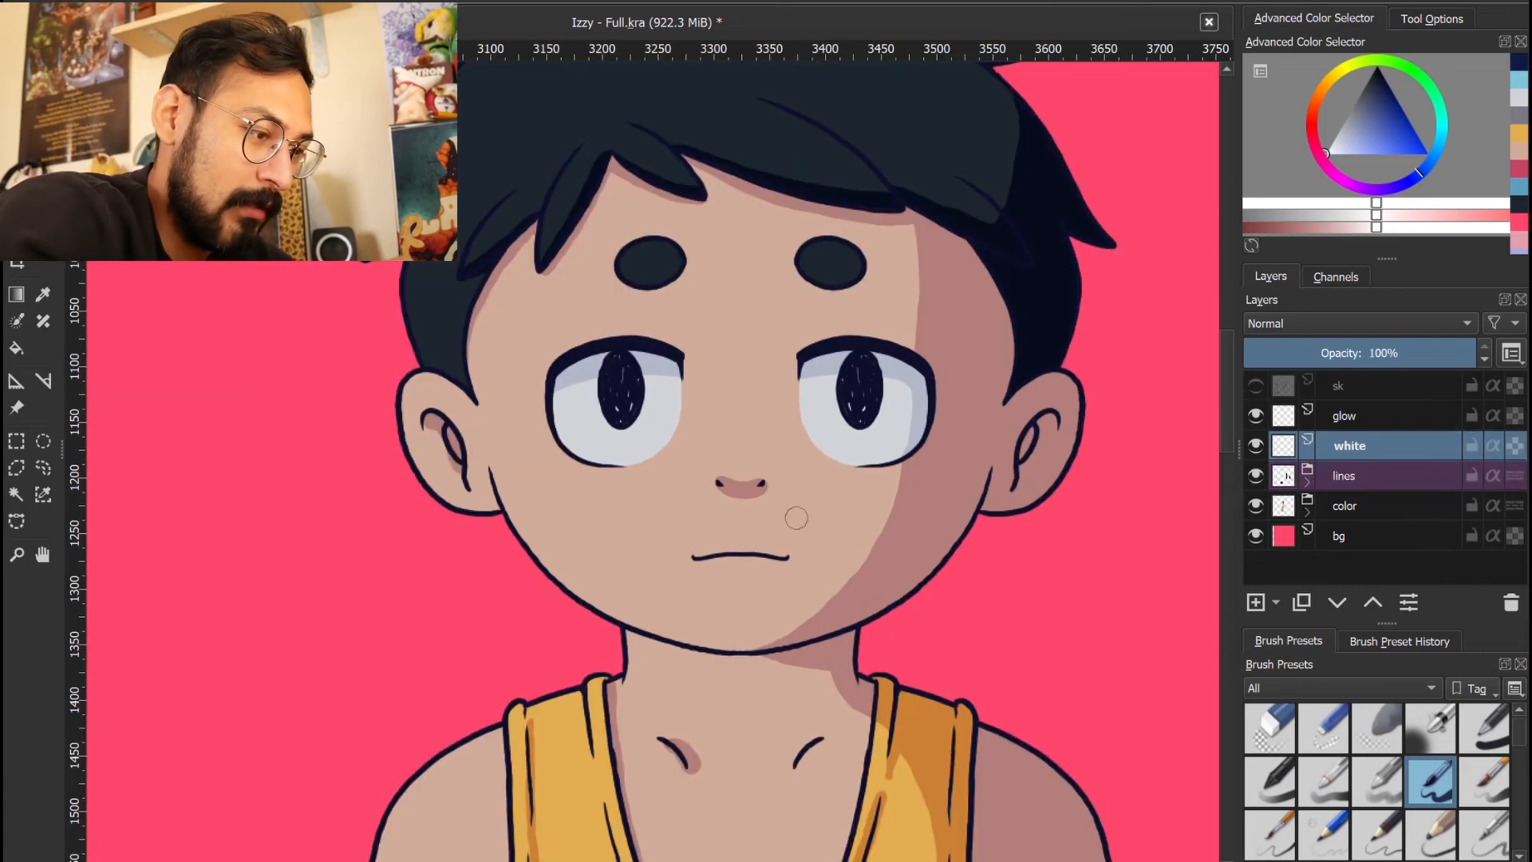
pyautogui.scroll(2, 619, 479)
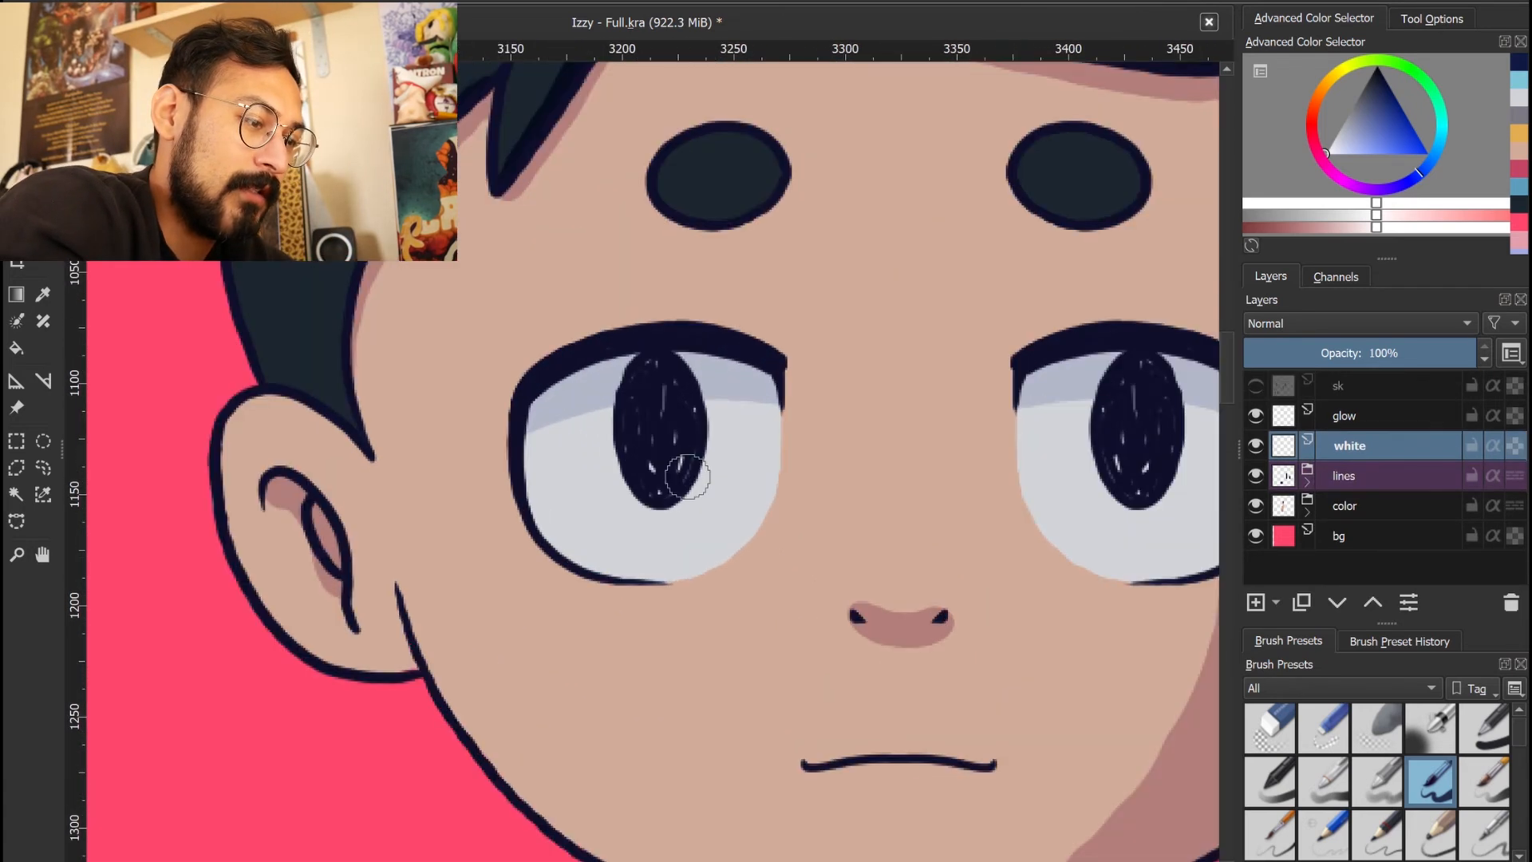
pyautogui.moveTo(644, 450)
pyautogui.mouseDown()
pyautogui.moveTo(608, 454)
pyautogui.moveTo(638, 450)
pyautogui.mouseUp()
pyautogui.moveTo(1119, 447)
pyautogui.mouseDown()
pyautogui.moveTo(1070, 452)
pyautogui.moveTo(1094, 450)
pyautogui.mouseUp()
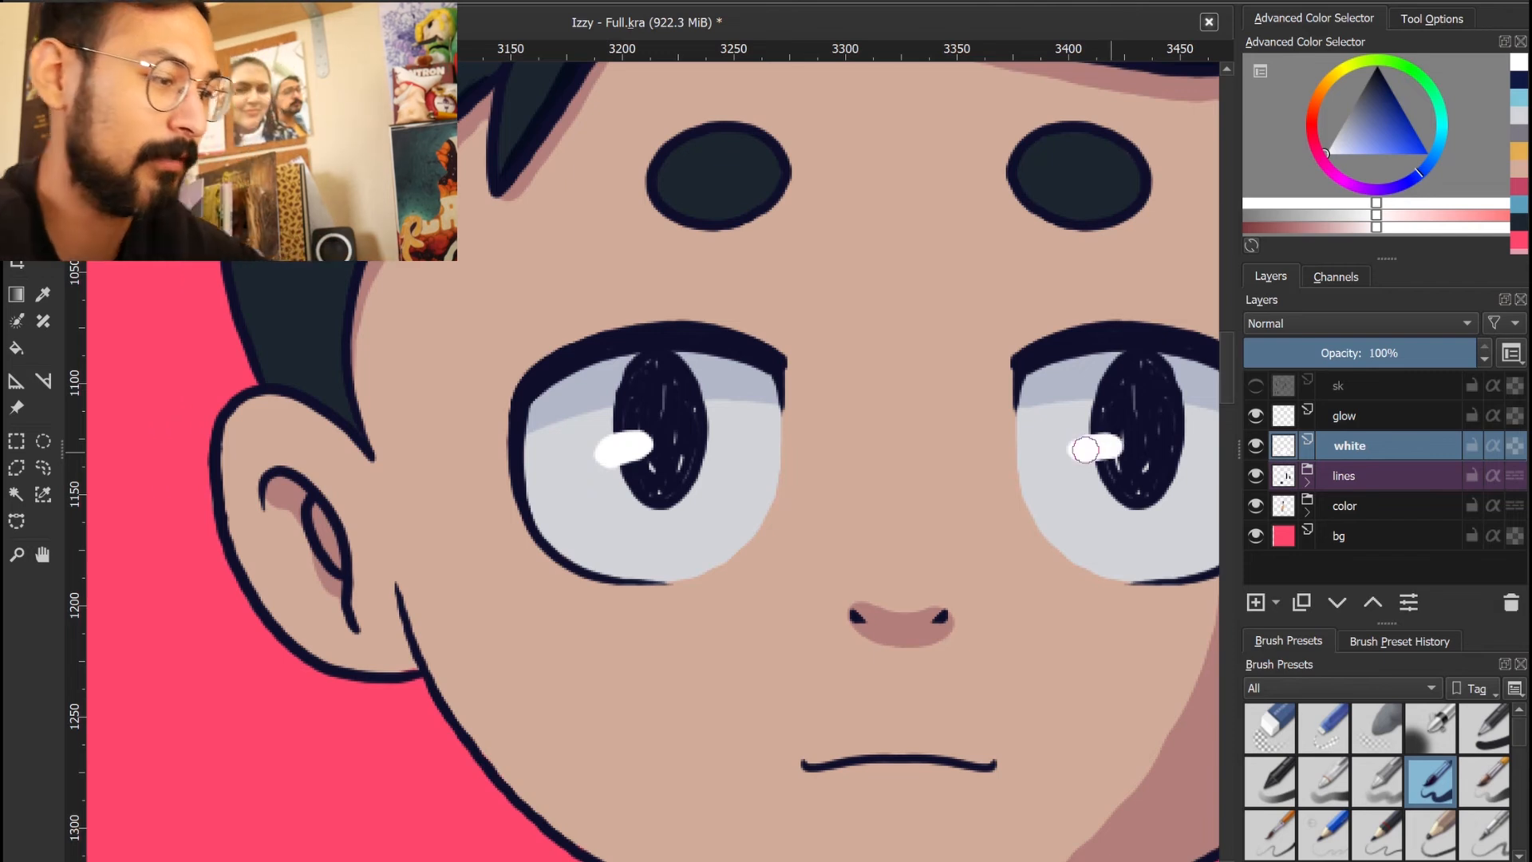
# Try a tiny white highlight dot on the front view's nose
pyautogui.scroll(-3, 1093, 431)
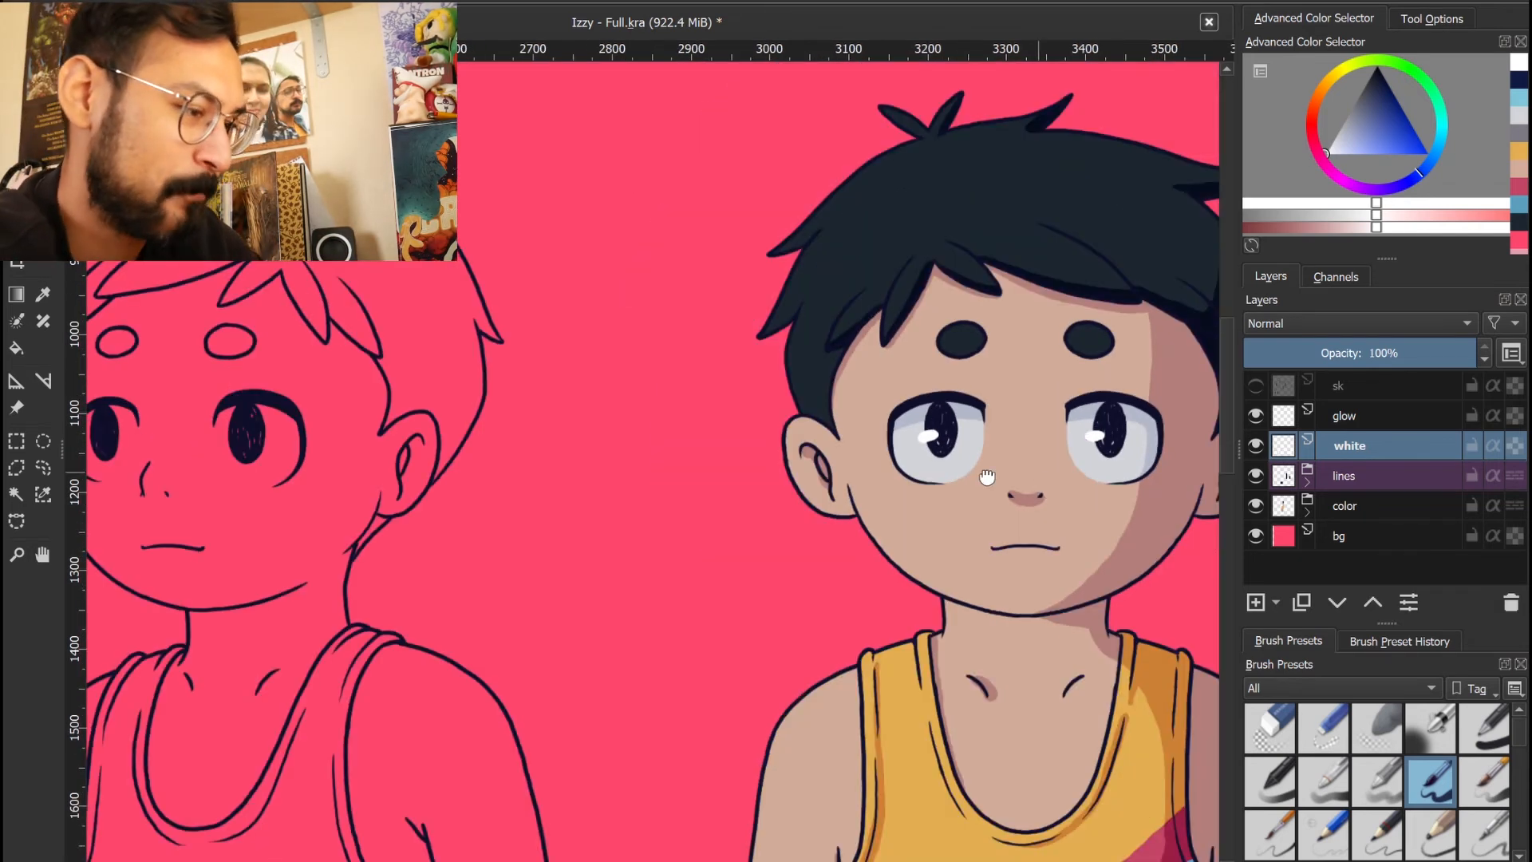
pyautogui.moveTo(988, 477); pyautogui.dragTo(893, 455)
pyautogui.scroll(-3, 941, 453)
pyautogui.moveTo(982, 519); pyautogui.dragTo(946, 348)
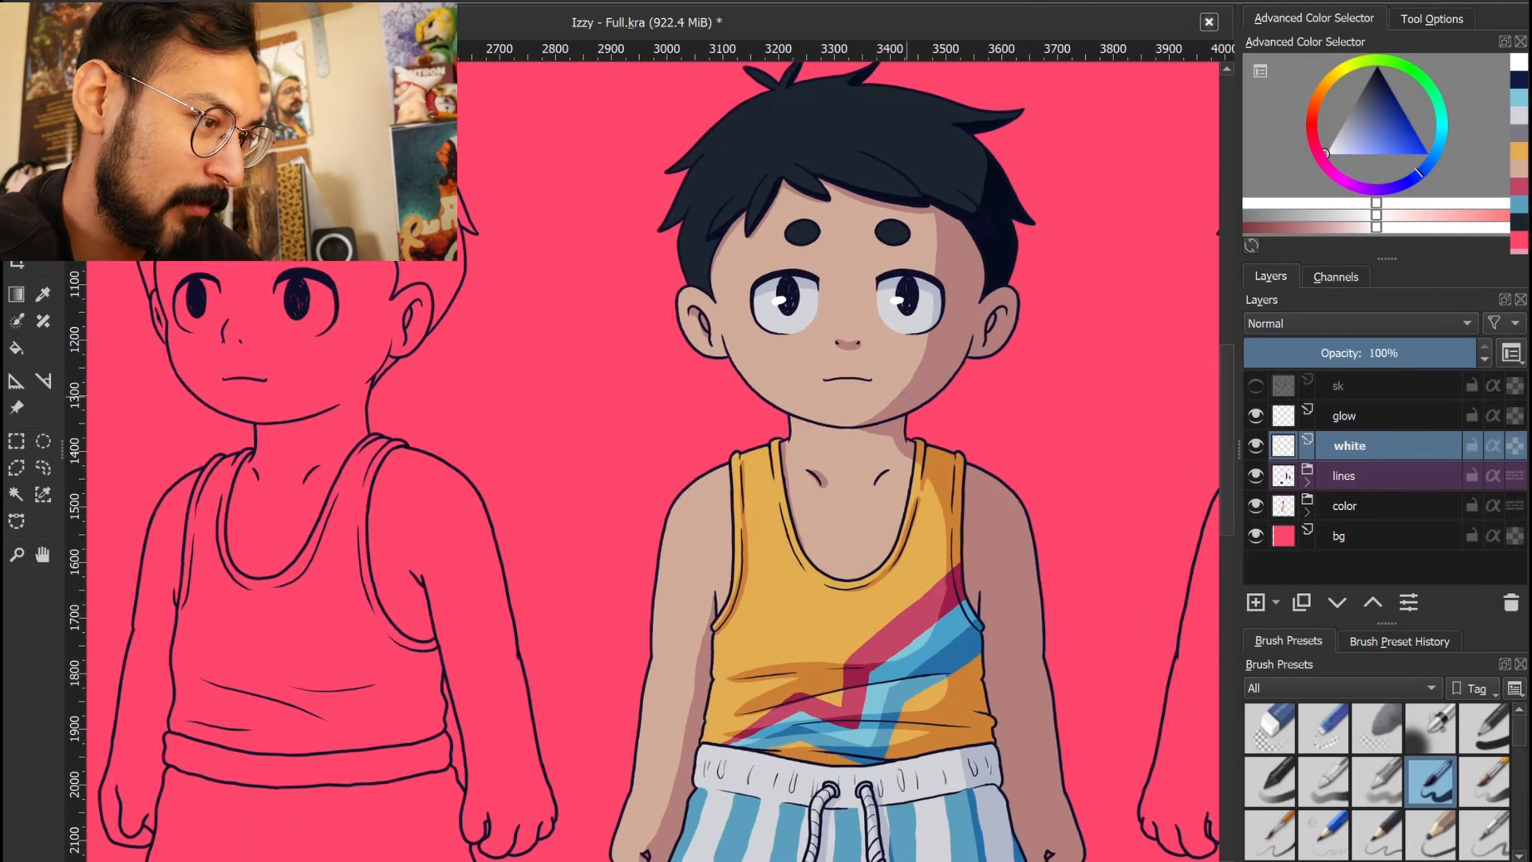
pyautogui.scroll(-2, 946, 348)
pyautogui.moveTo(950, 418); pyautogui.dragTo(885, 435)
pyautogui.scroll(3, 870, 256)
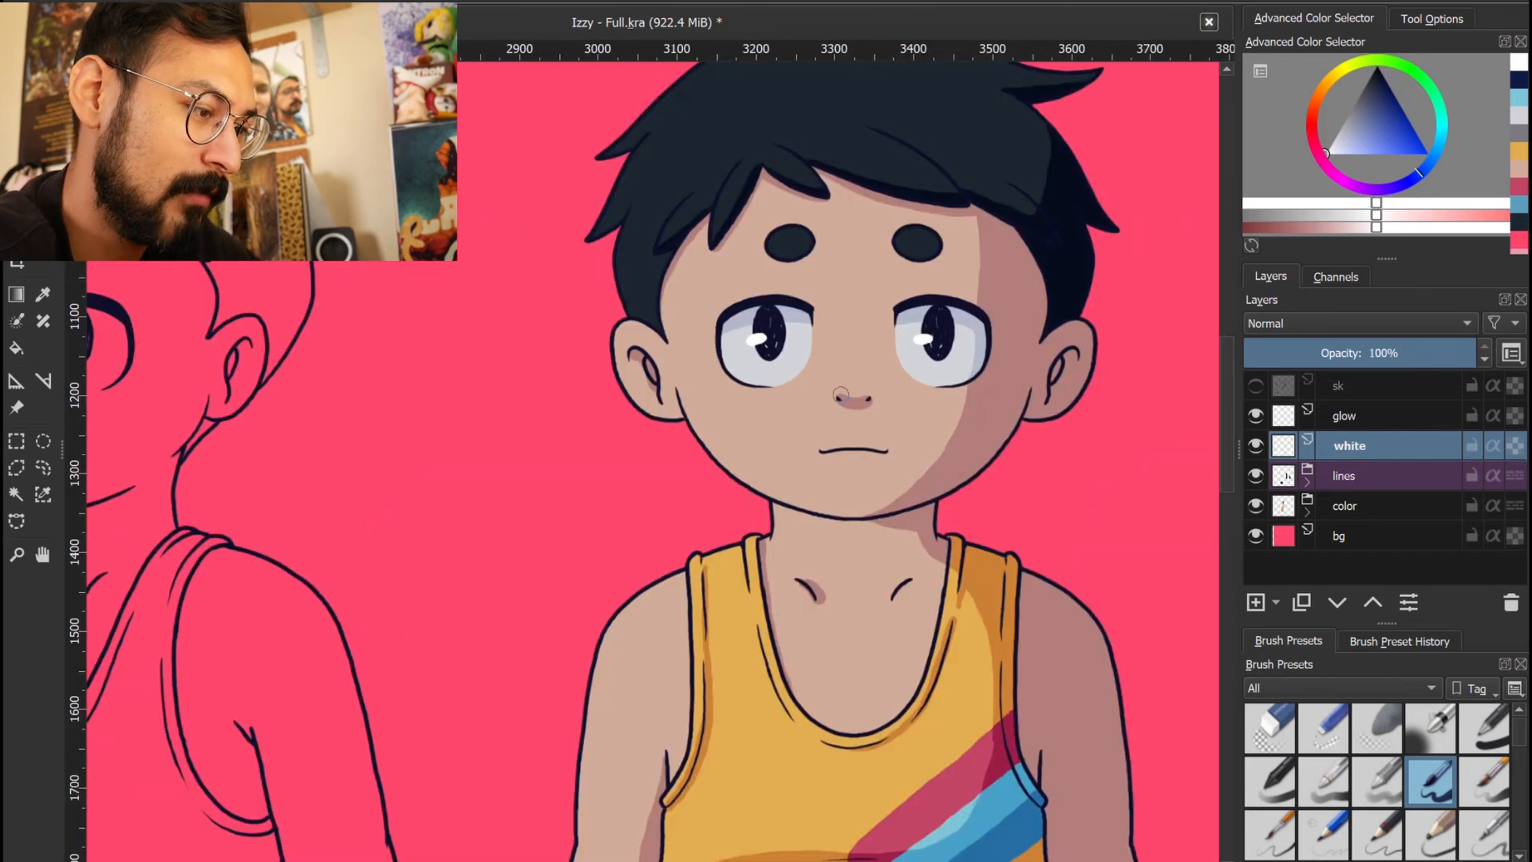
pyautogui.scroll(4, 859, 253)
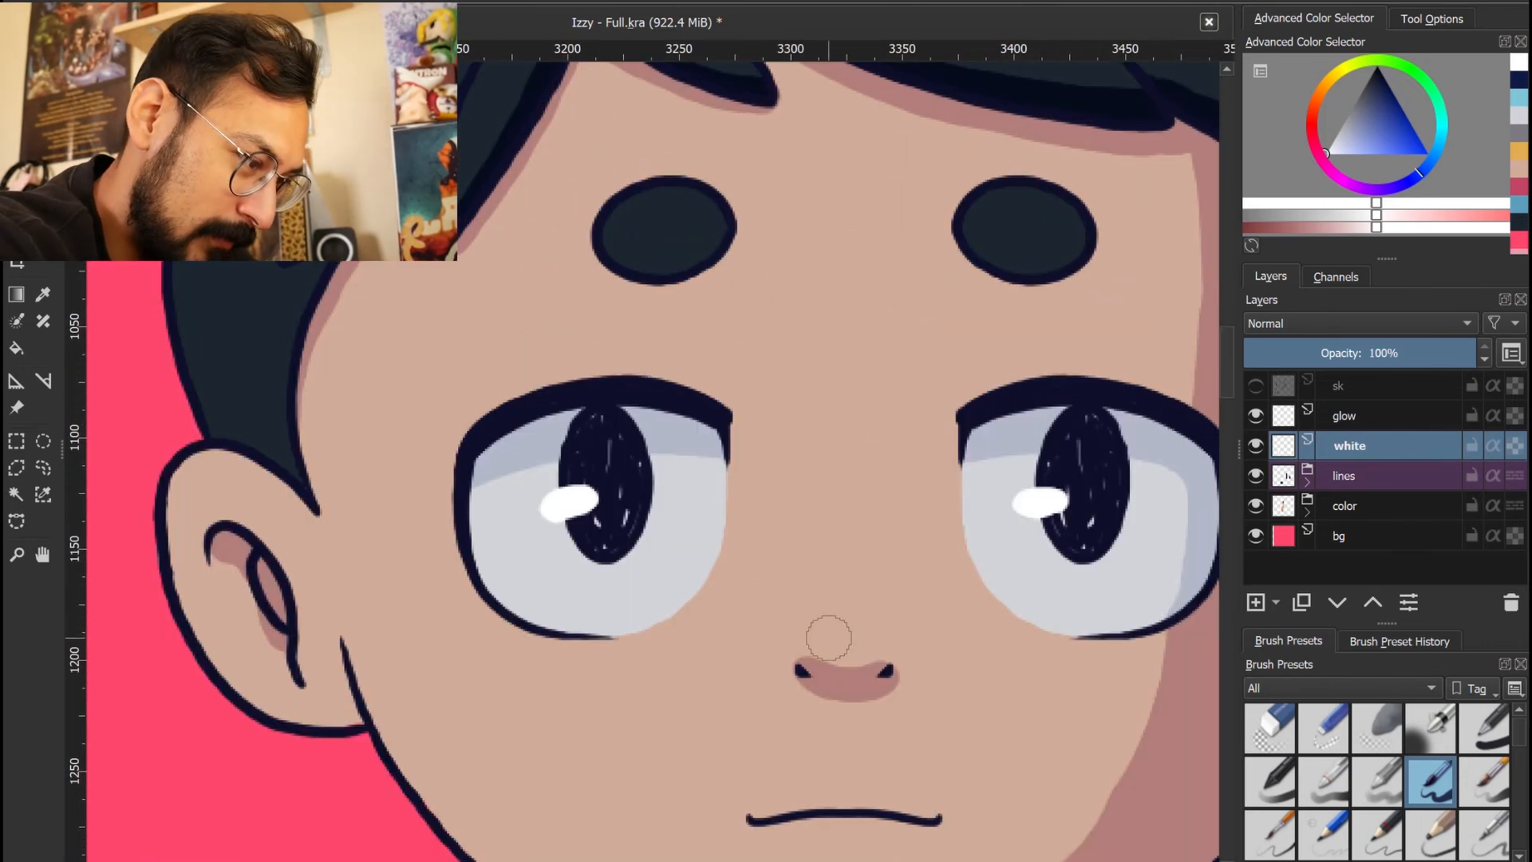
pyautogui.scroll(-4, 867, 550)
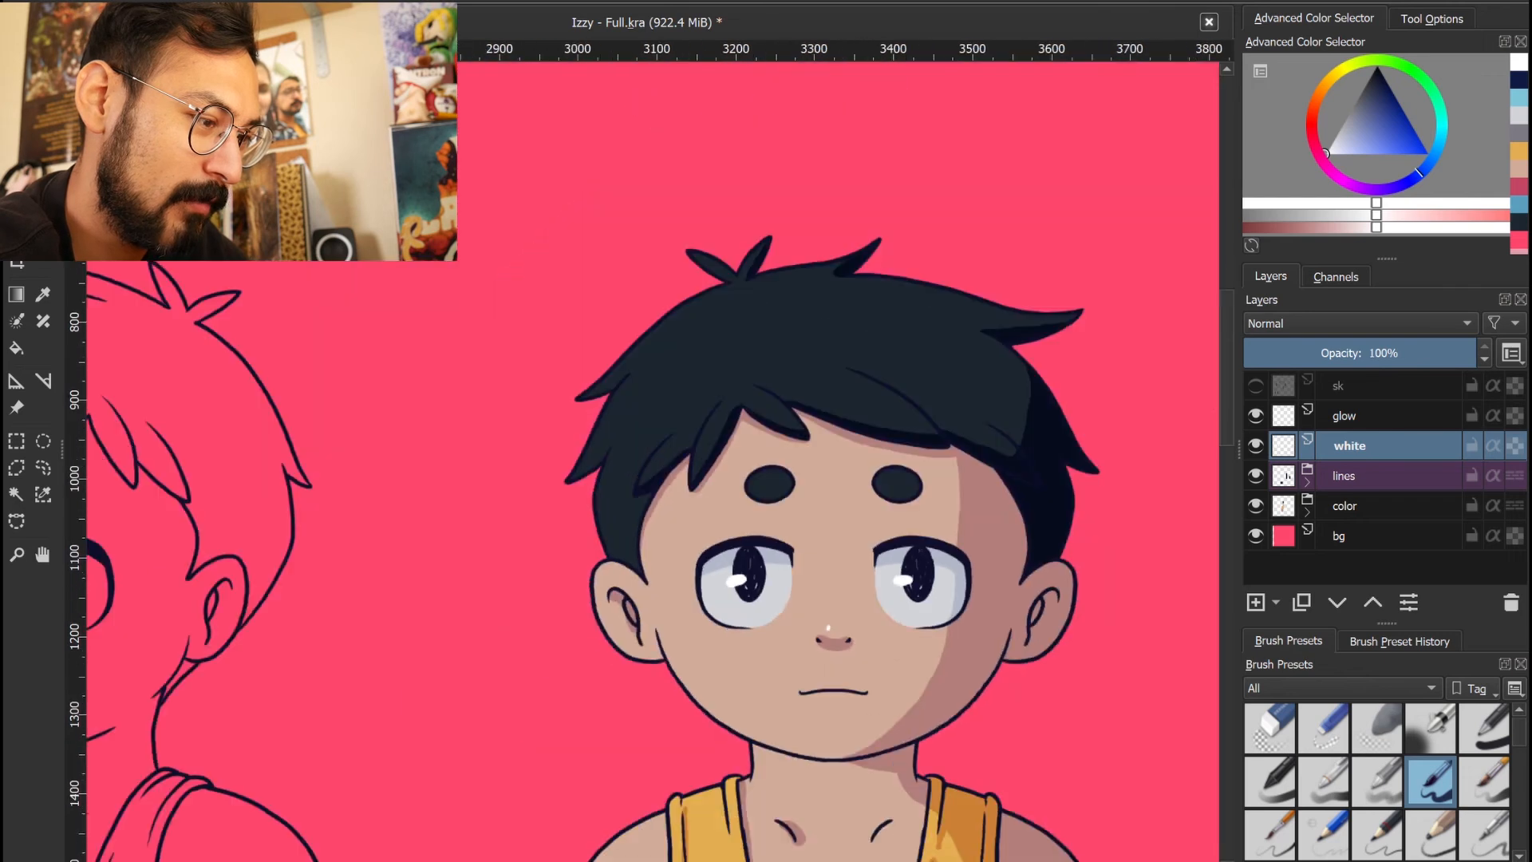
pyautogui.scroll(-4, 867, 551)
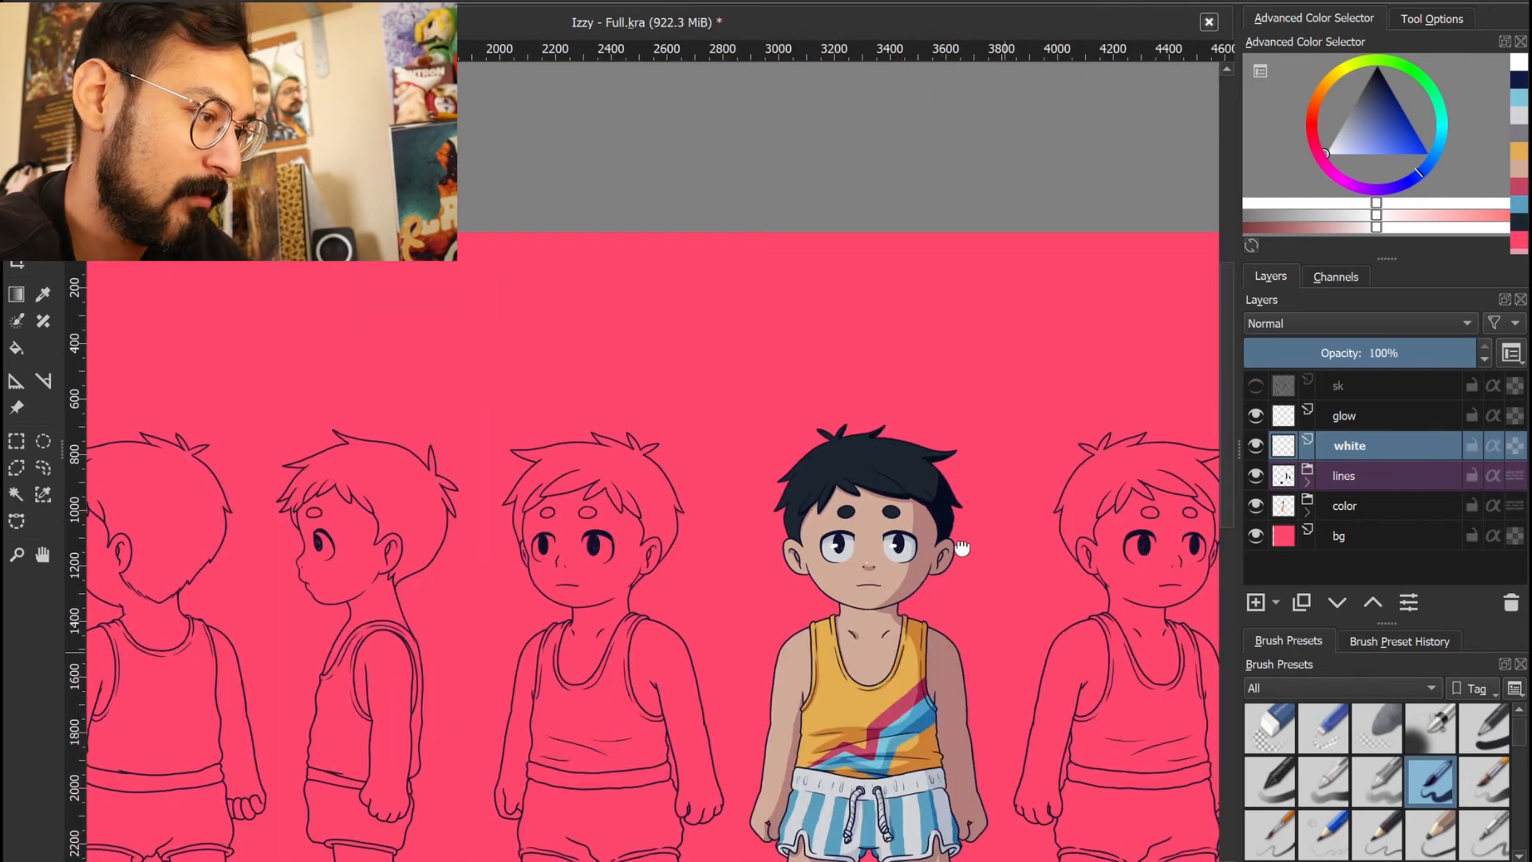
# Review the front view's highlights and shading from head to shoes, and the fully coloured turnaround across all poses
pyautogui.scroll(1, 925, 439)
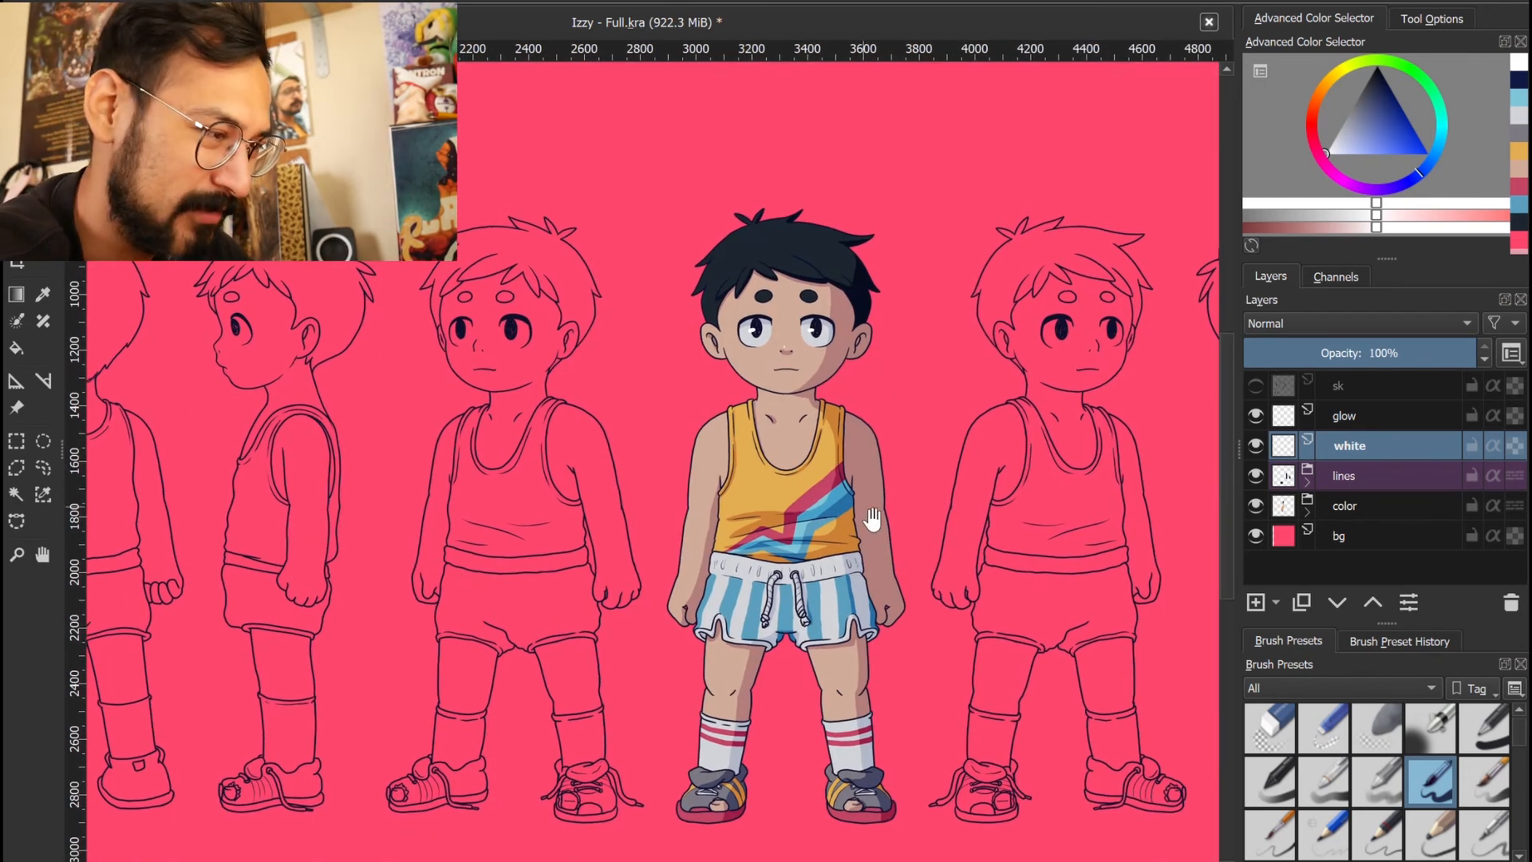
pyautogui.moveTo(872, 514); pyautogui.dragTo(909, 502)
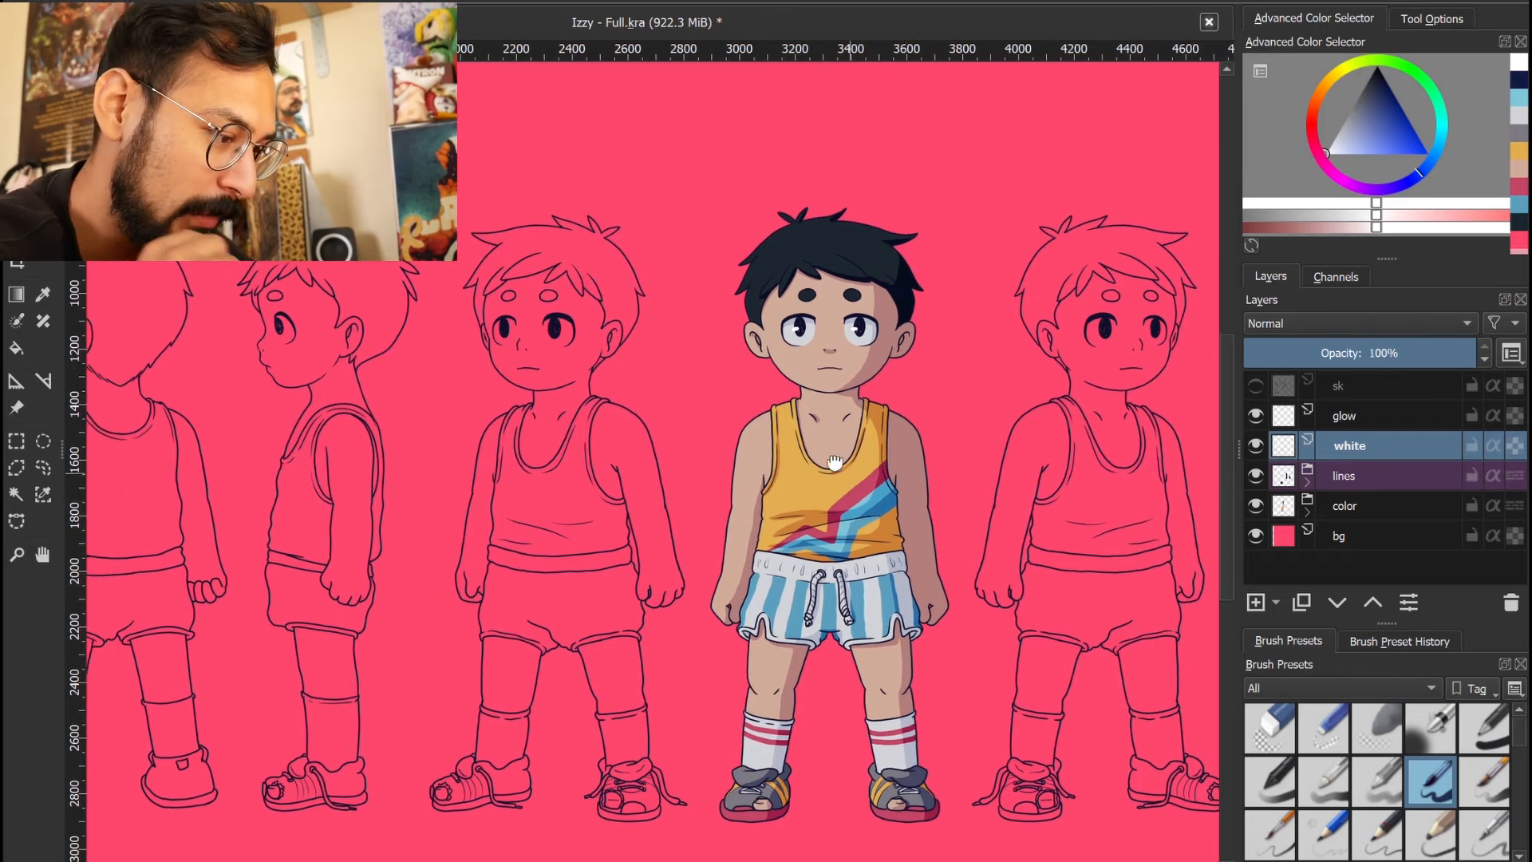
pyautogui.moveTo(852, 483); pyautogui.dragTo(793, 401)
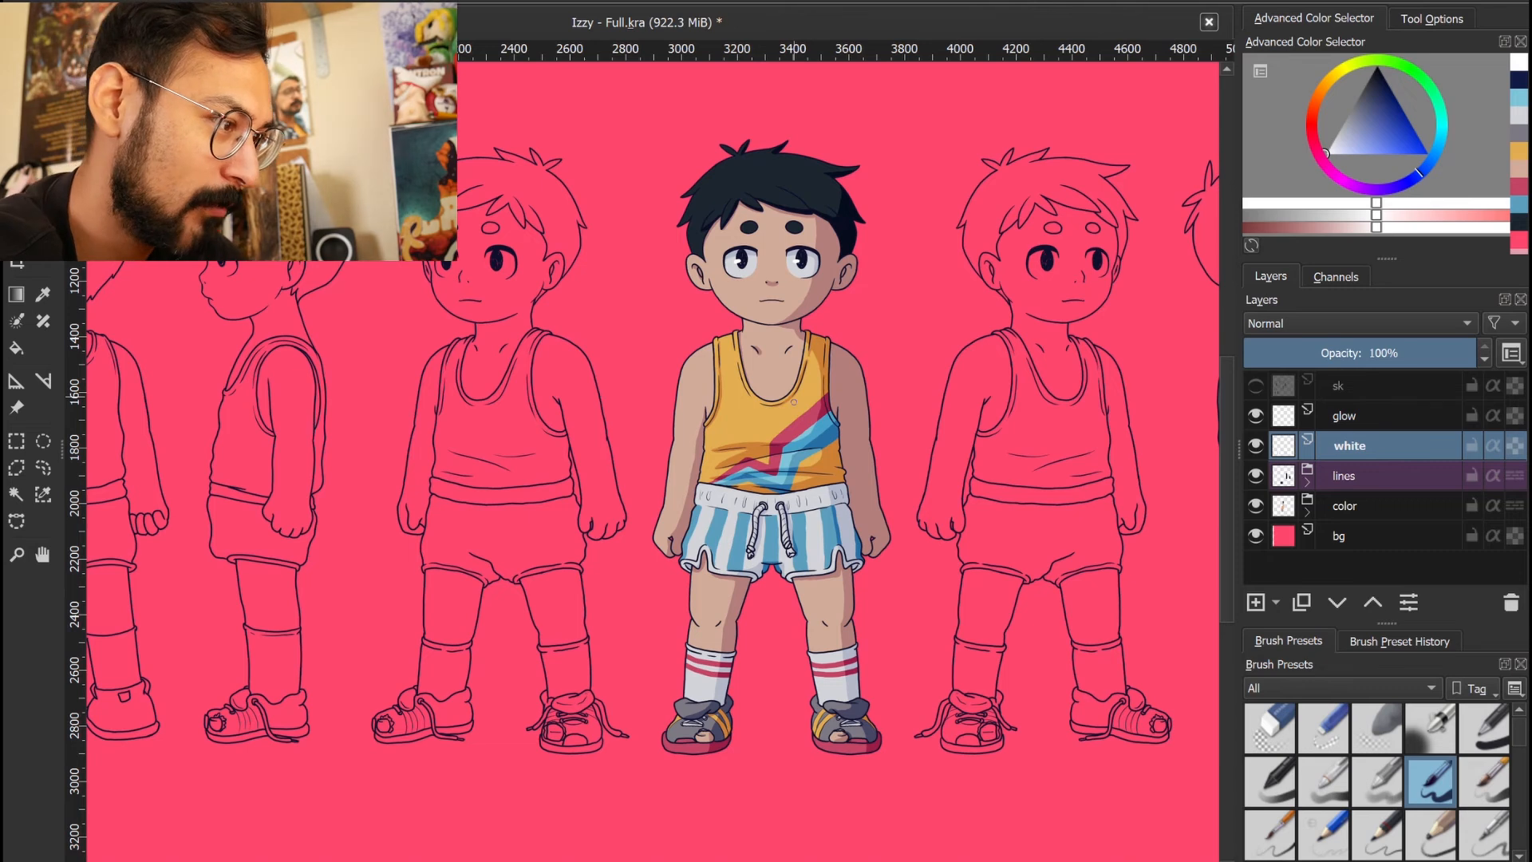
pyautogui.moveTo(806, 416); pyautogui.dragTo(791, 438)
pyautogui.scroll(3, 738, 196)
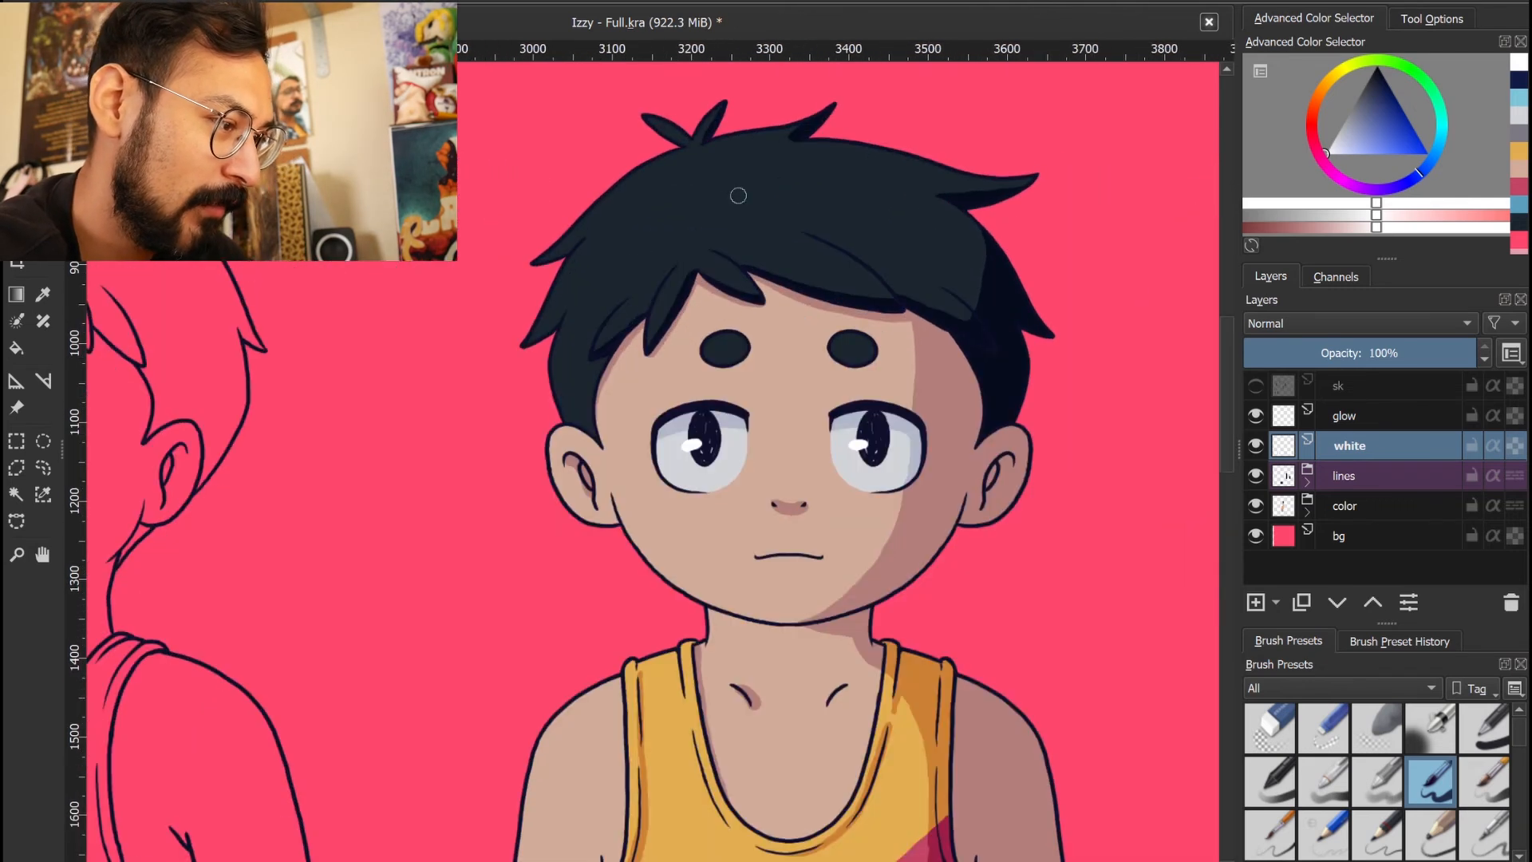
pyautogui.scroll(-3, 738, 196)
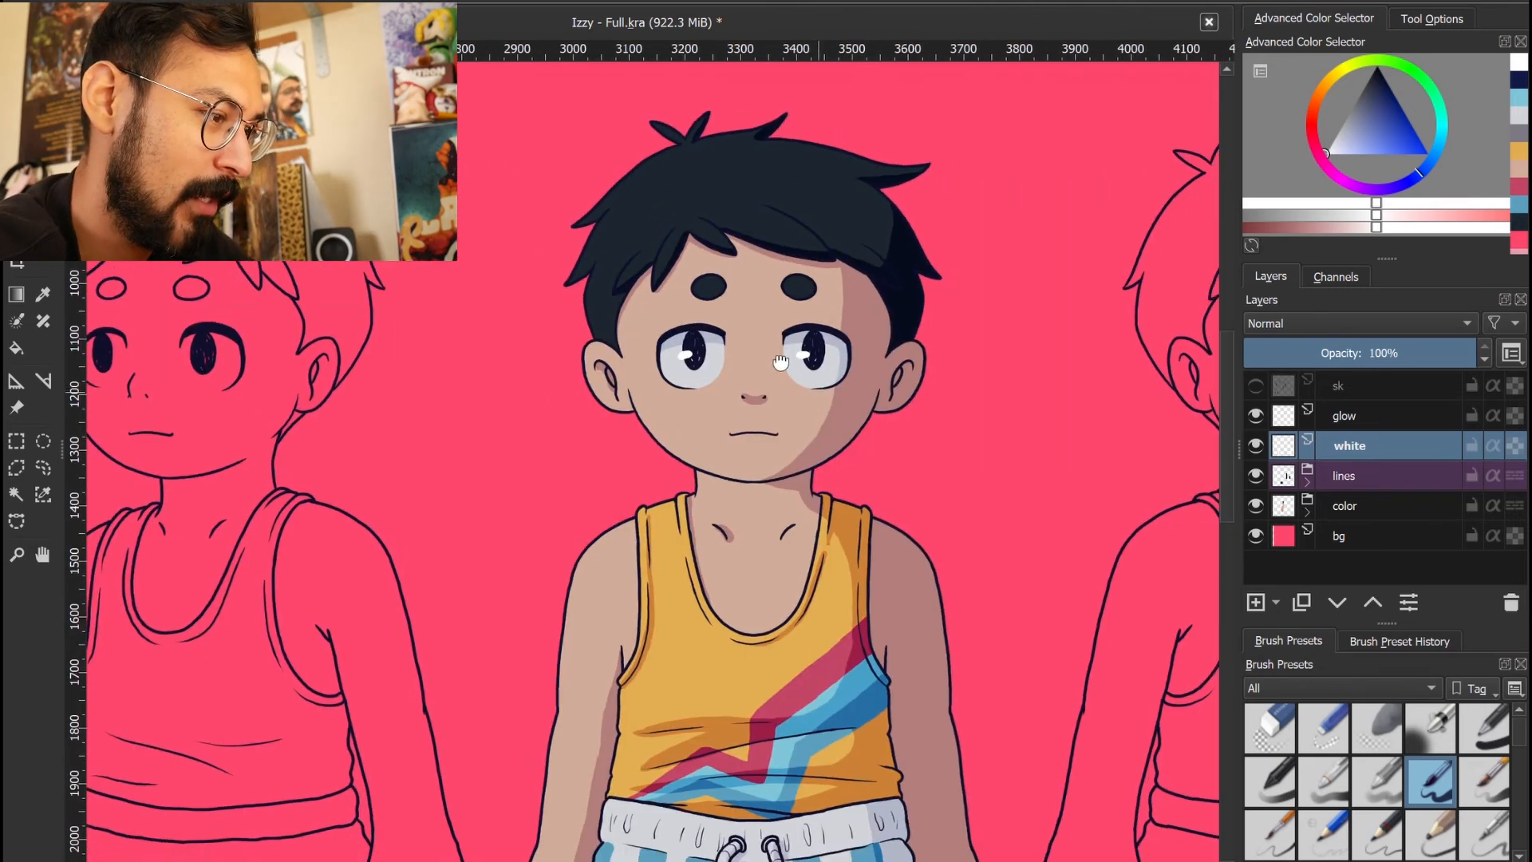
pyautogui.moveTo(834, 472); pyautogui.dragTo(746, 423)
pyautogui.scroll(-2, 746, 423)
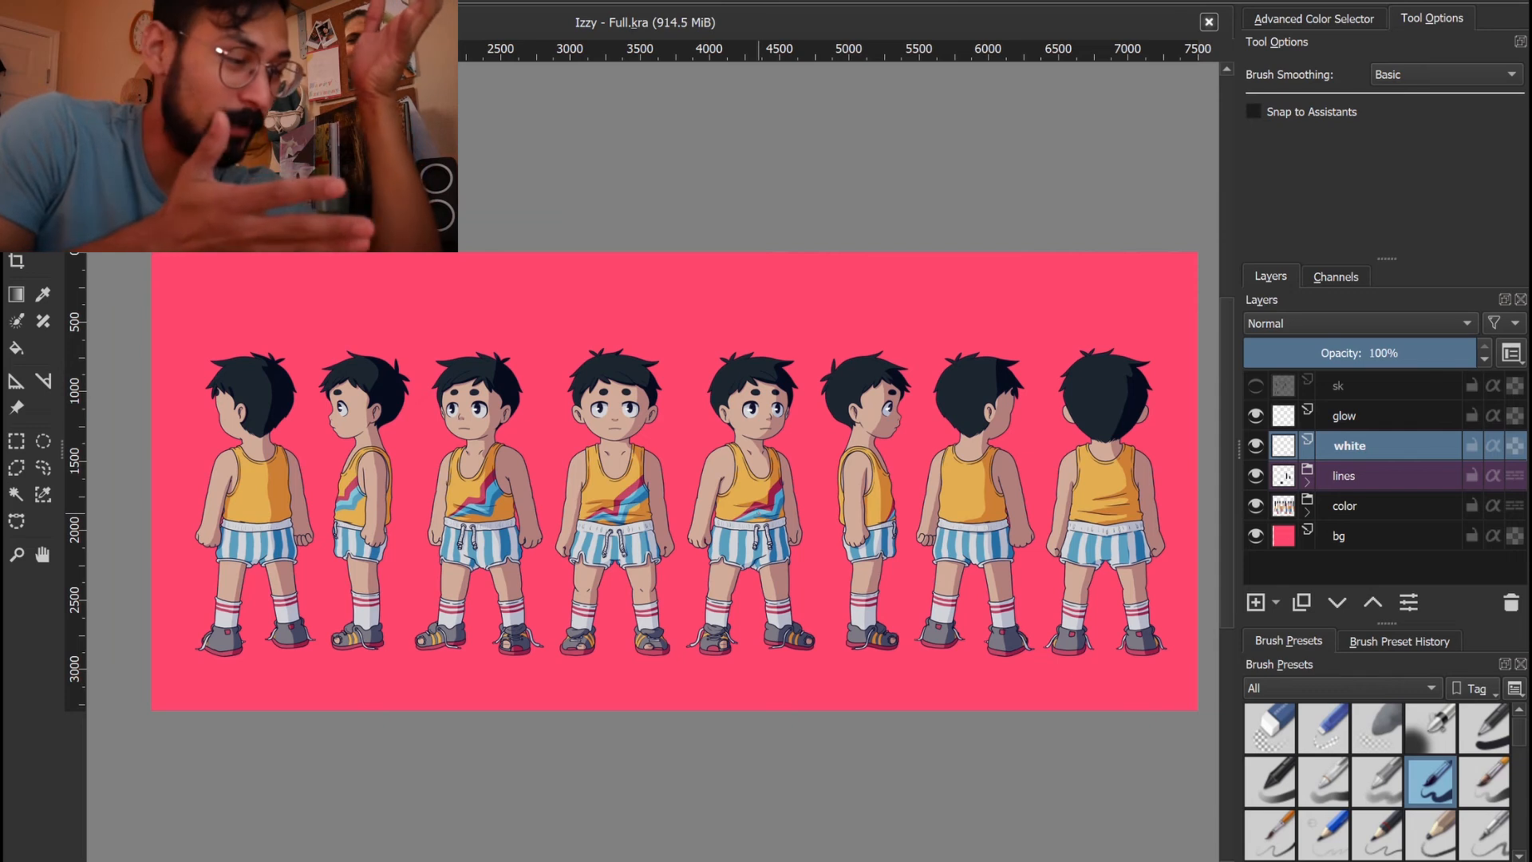
pyautogui.scroll(2, 865, 599)
pyautogui.moveTo(846, 607); pyautogui.dragTo(909, 628)
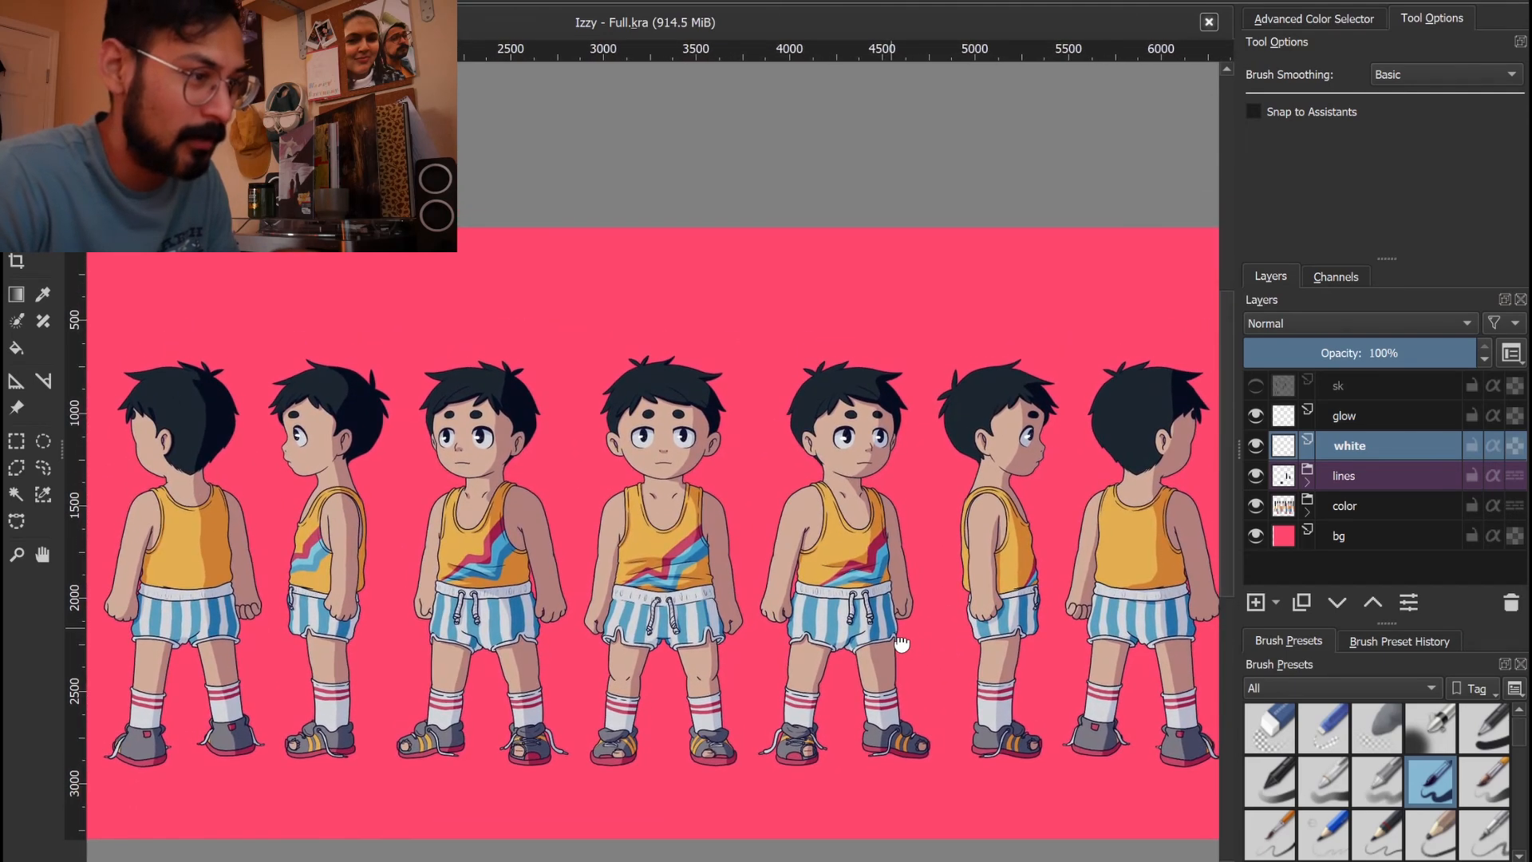